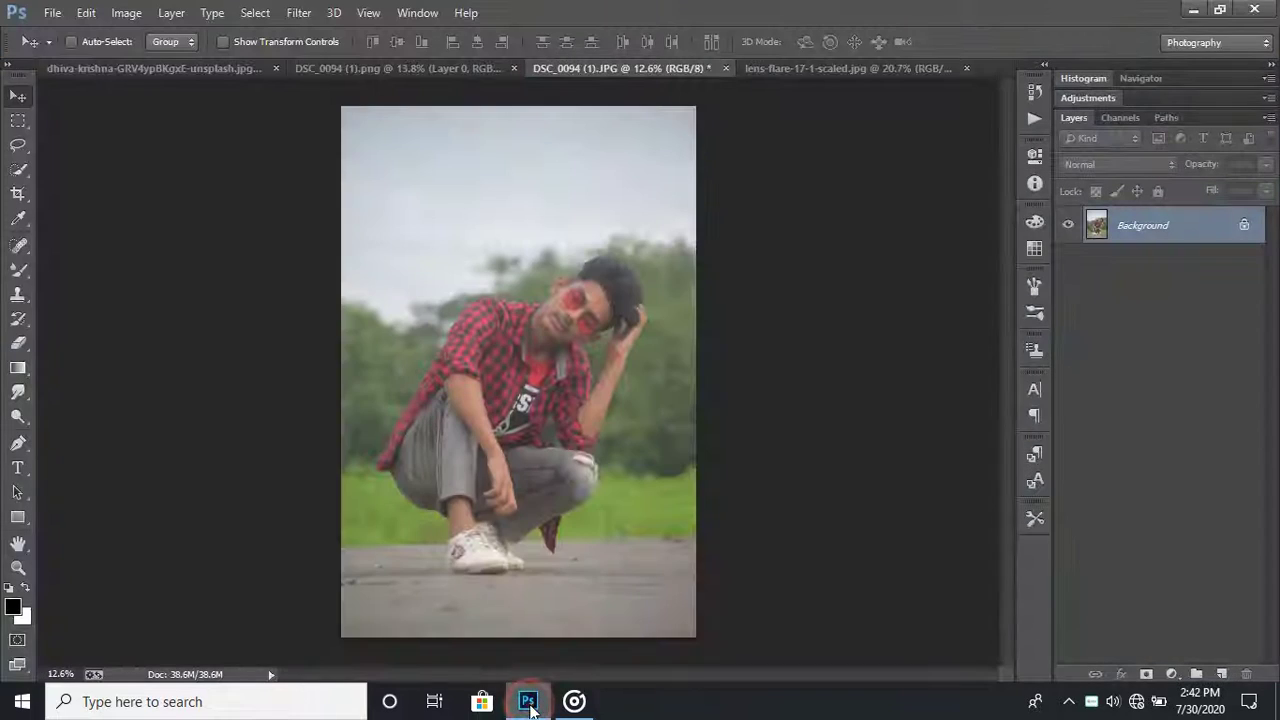
Step: Close the DSC_0094 (1).JPG tab and show the orange-car photo fitted to the window
scroll(531, 486, "up", 2)
scroll(693, 355, "down", 2)
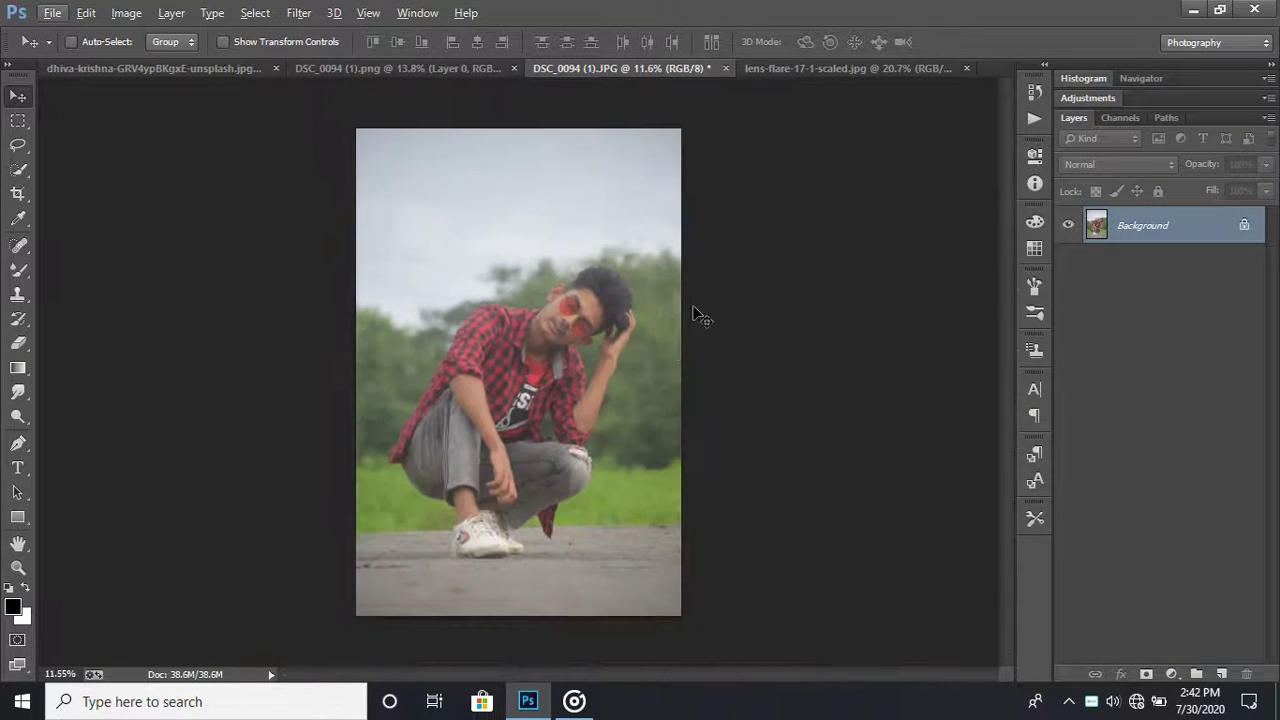
left_click(434, 67)
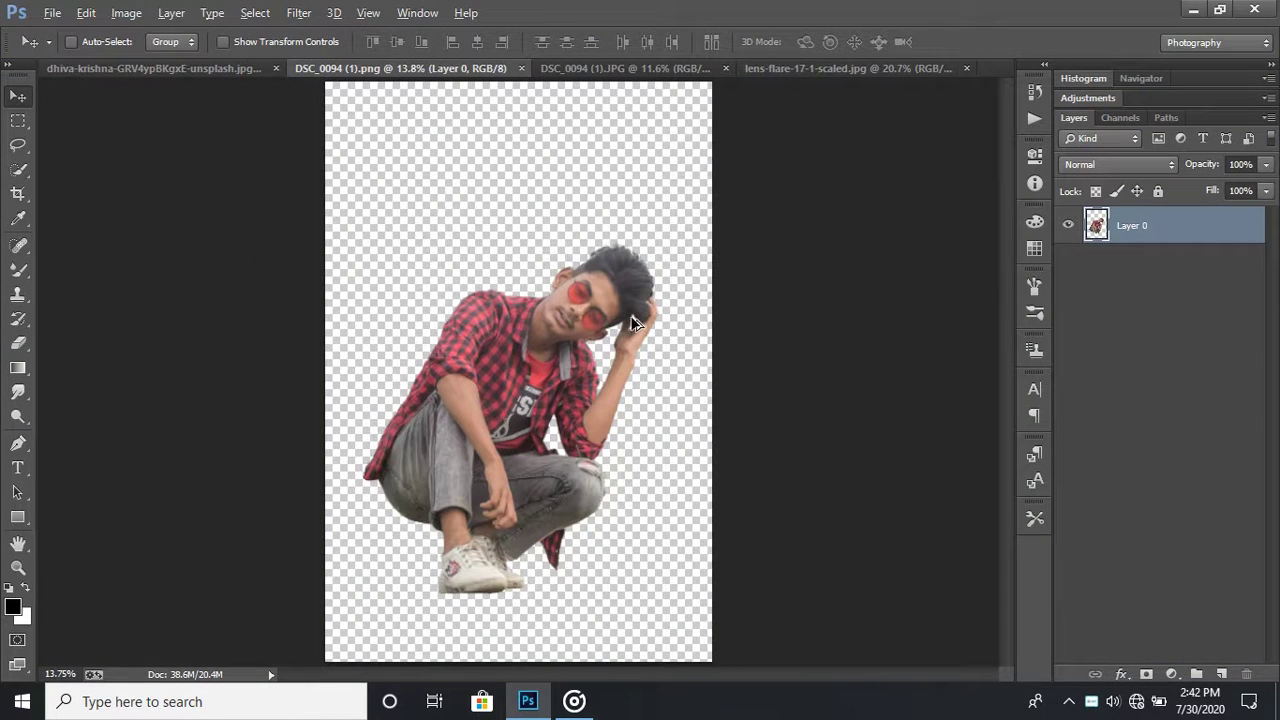
left_click(636, 70)
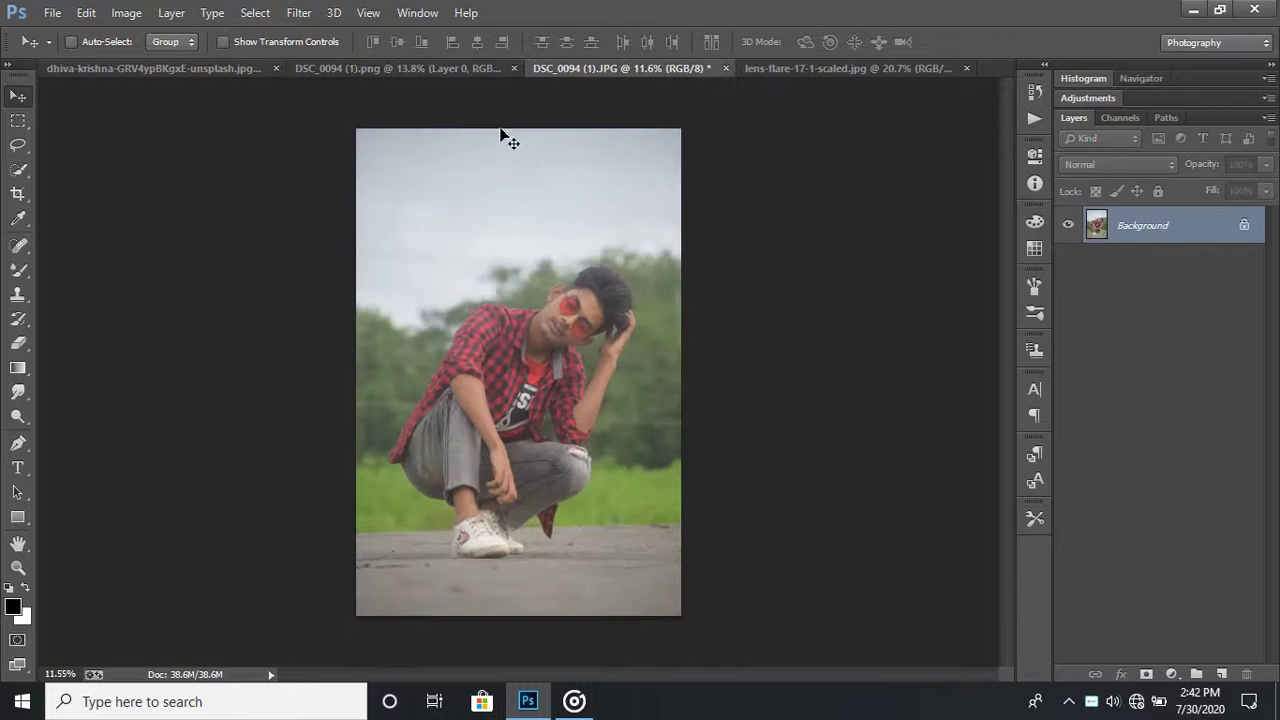
left_click(478, 72)
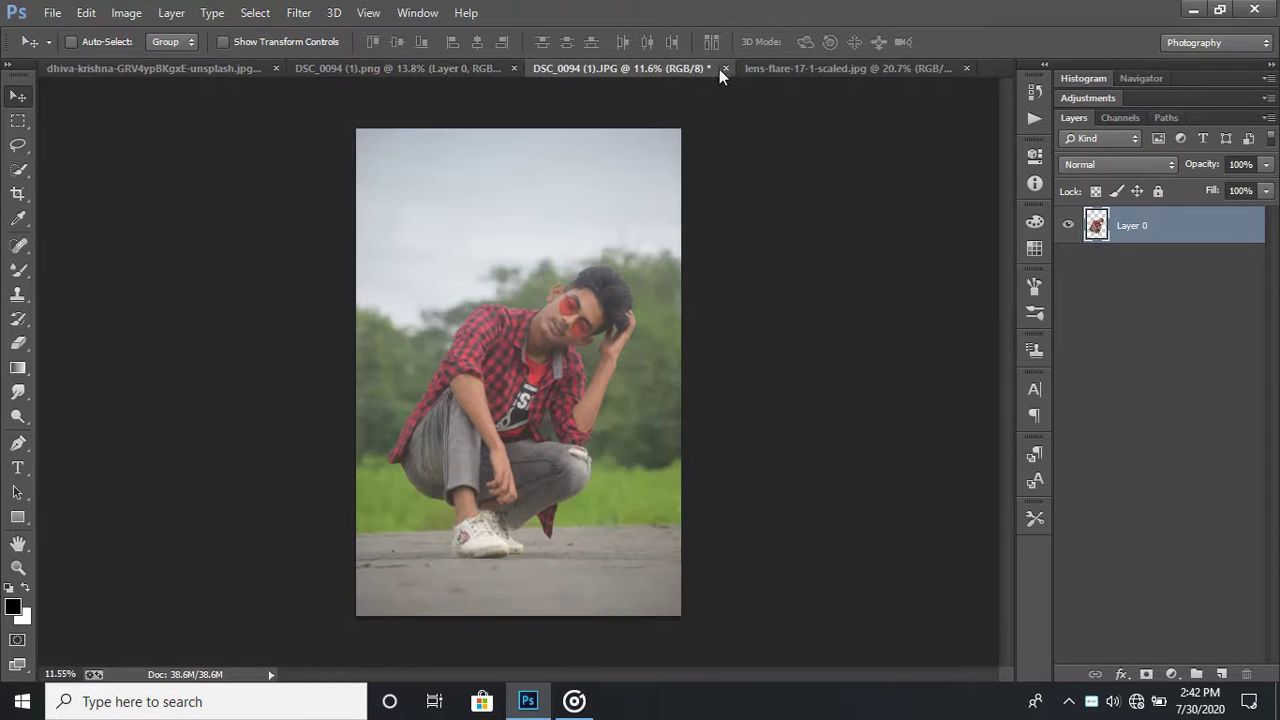
left_click(724, 68)
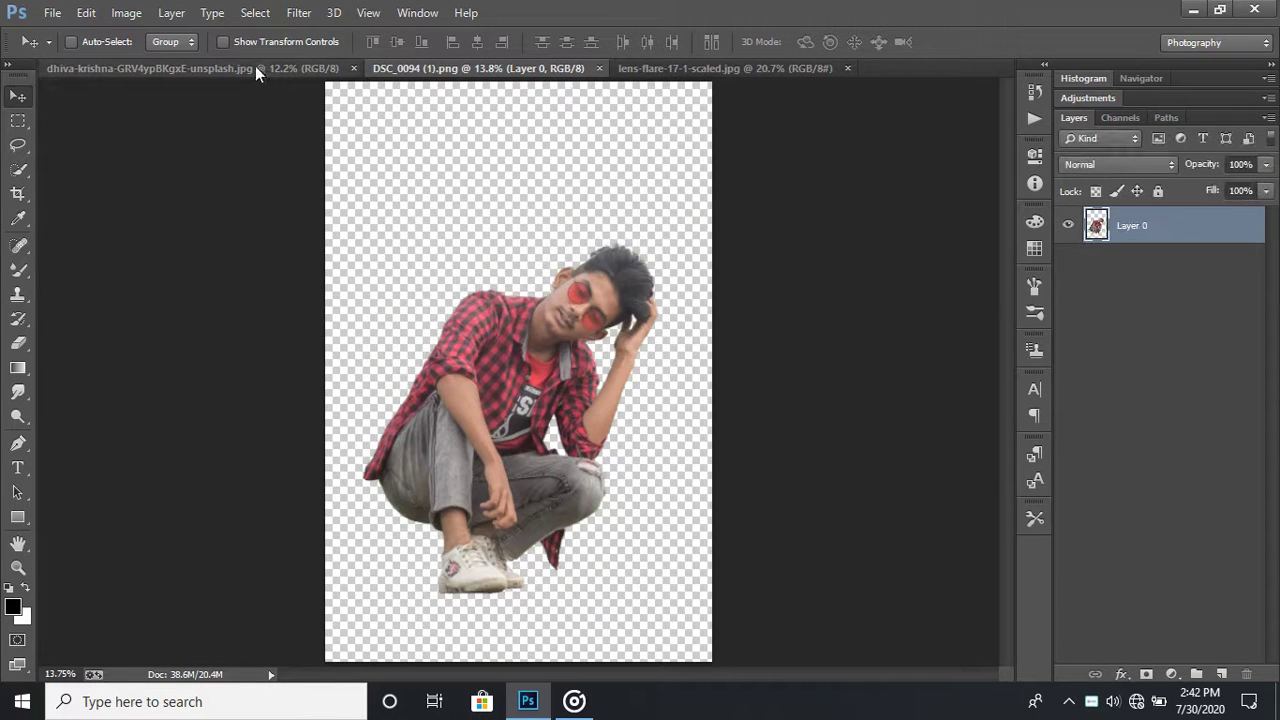
left_click(254, 67)
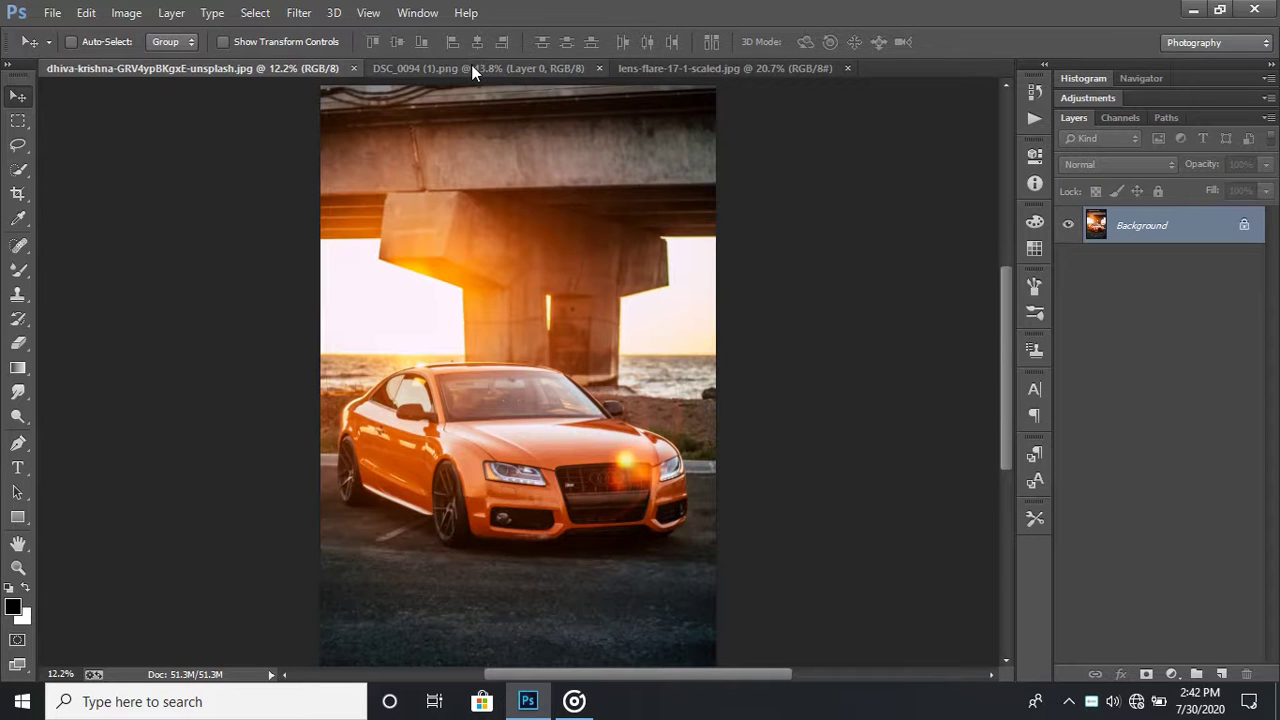
key("ctrl+0")
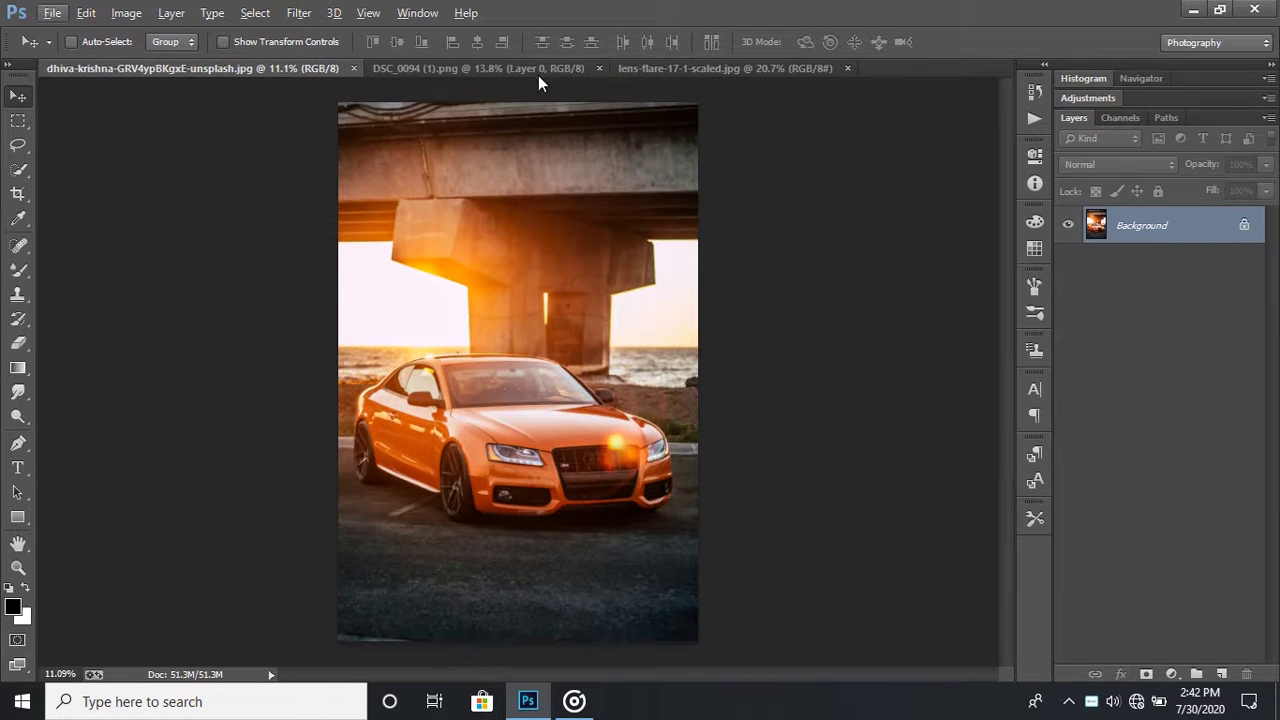
Step: Drag the crouching man cutout from the PNG into the car photo as Layer 1
left_click(540, 70)
left_click_drag(449, 195, 260, 67)
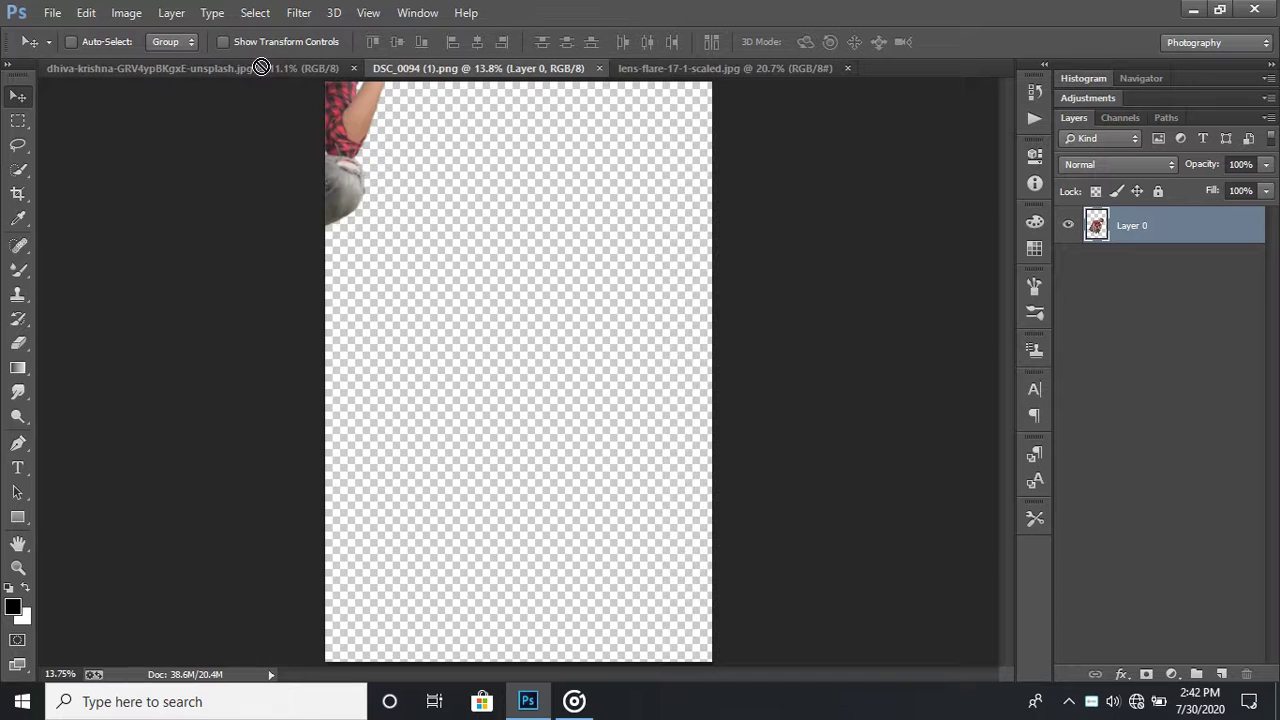
left_click_drag(260, 67, 537, 436)
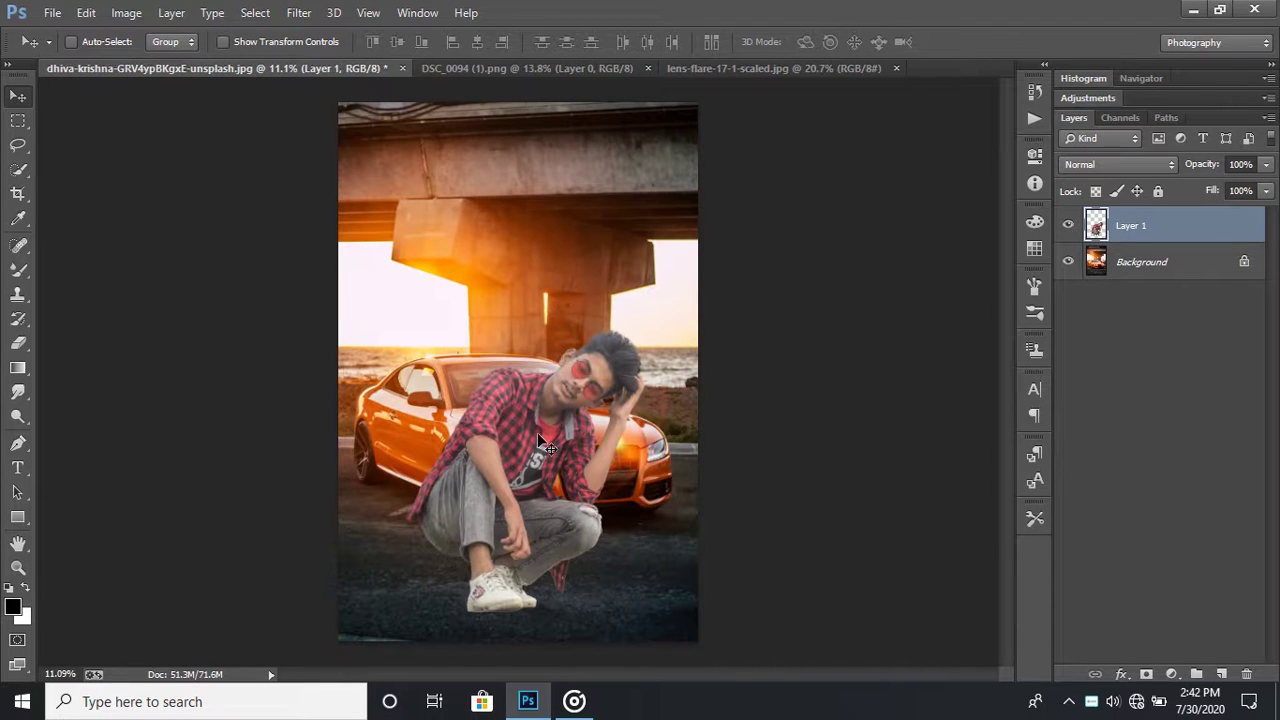
Step: Scale the man proportionally to about 69.5% and place him in front of the car
key("ctrl+t")
scroll(566, 412, "down", 1)
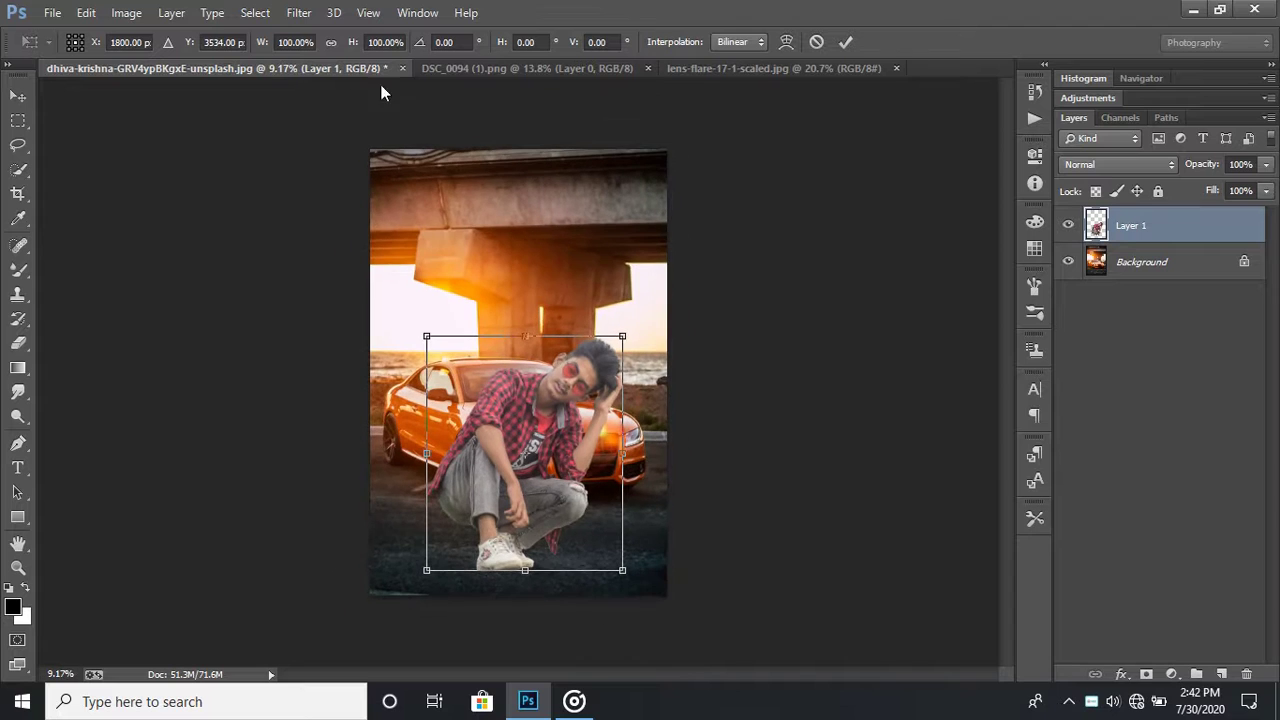
left_click(331, 44)
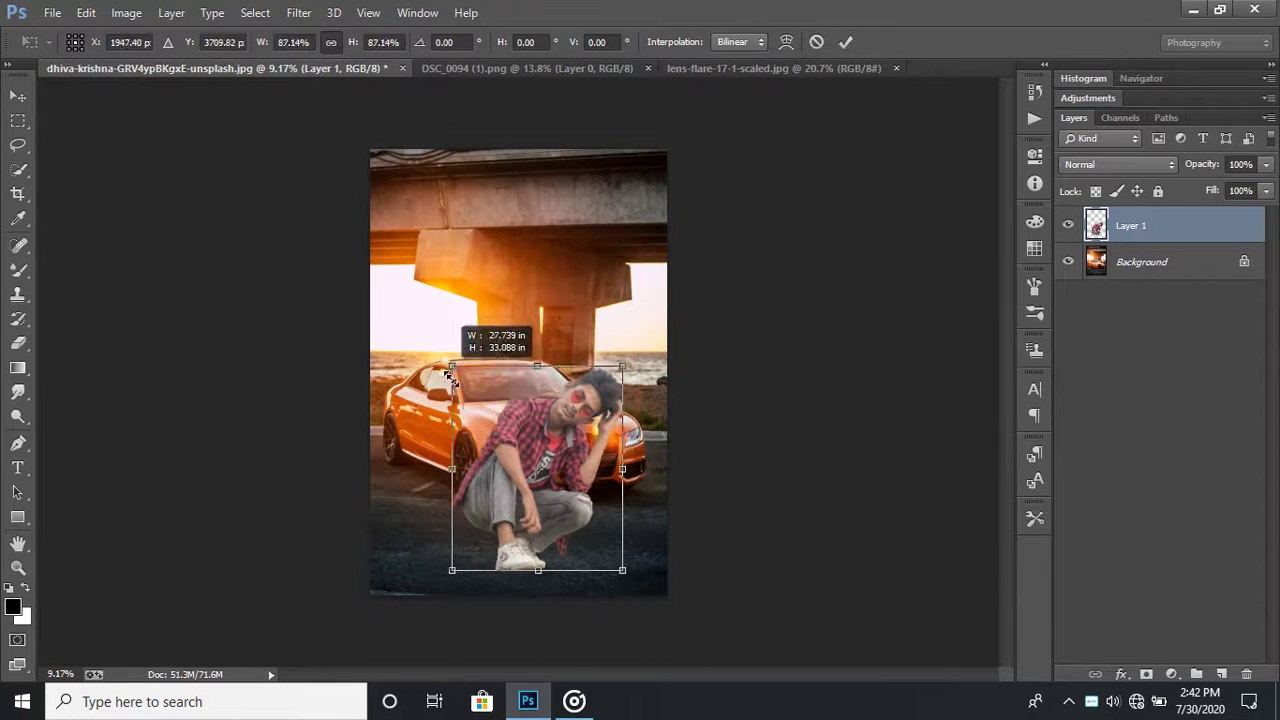
left_click_drag(425, 338, 496, 421)
left_click_drag(569, 472, 526, 455)
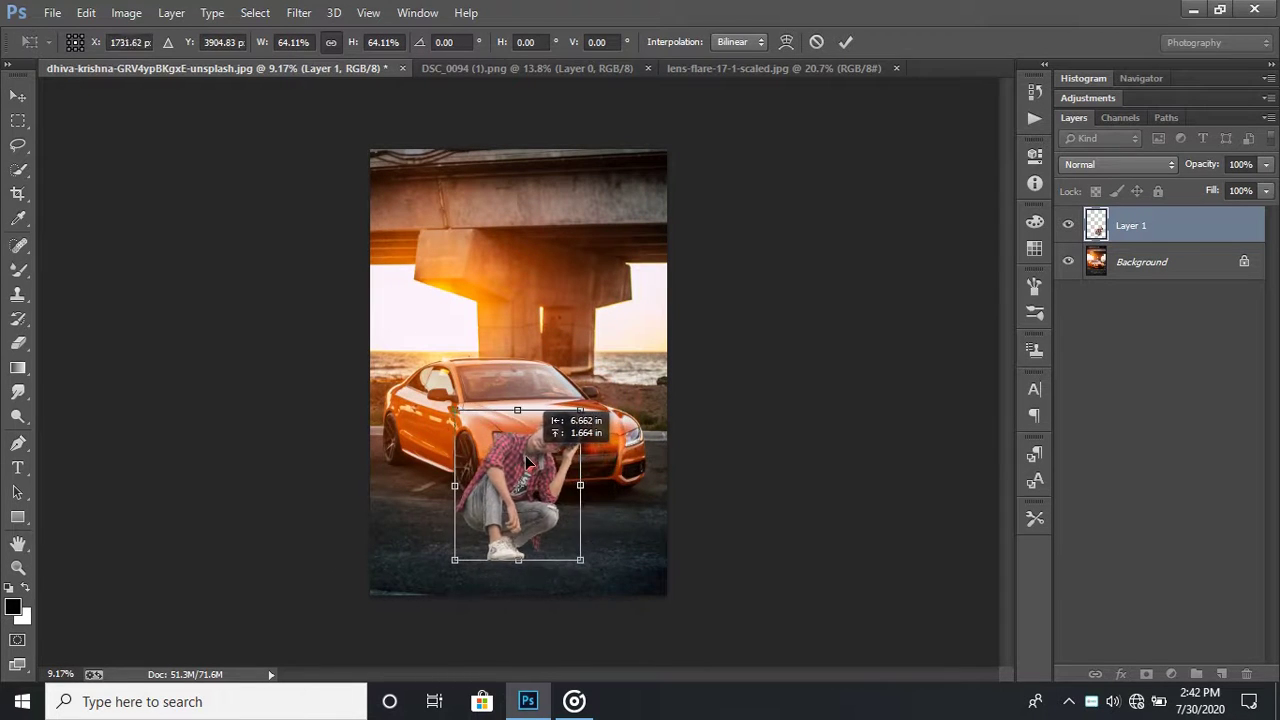
left_click_drag(579, 409, 585, 402)
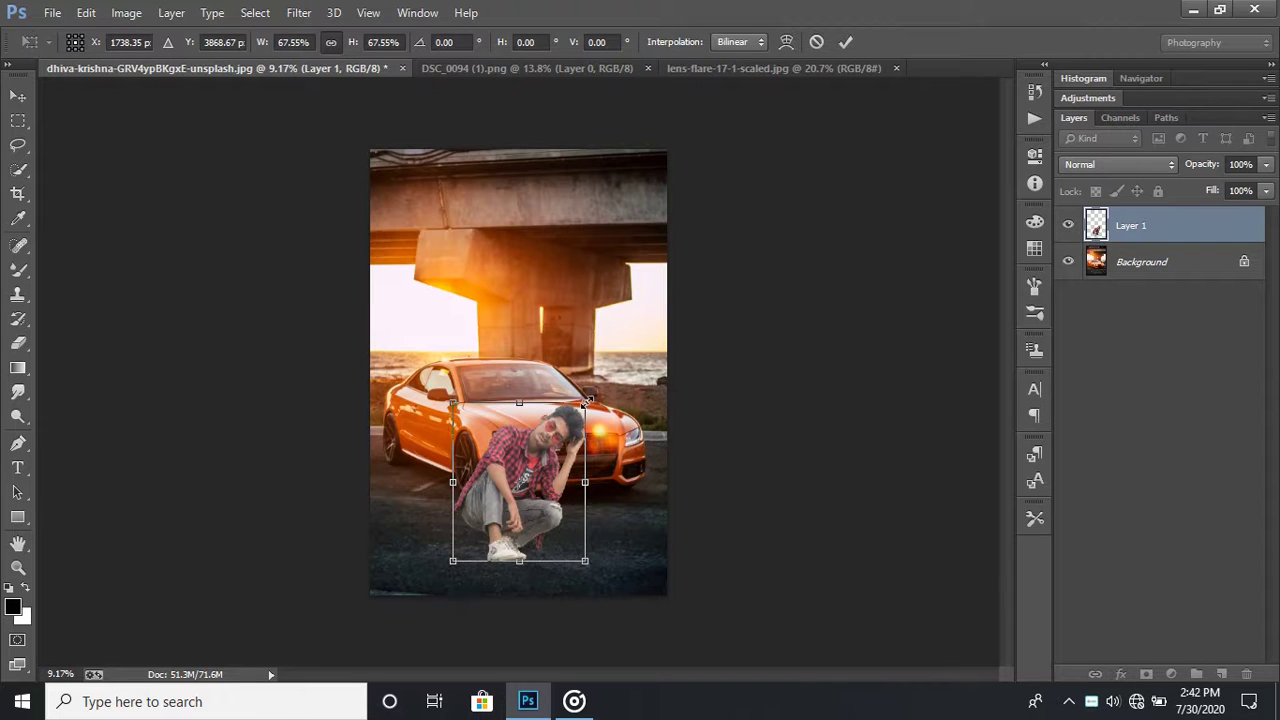
scroll(560, 410, "up", 1)
scroll(560, 410, "up", 1)
left_click_drag(520, 553, 522, 556)
scroll(532, 548, "down", 1)
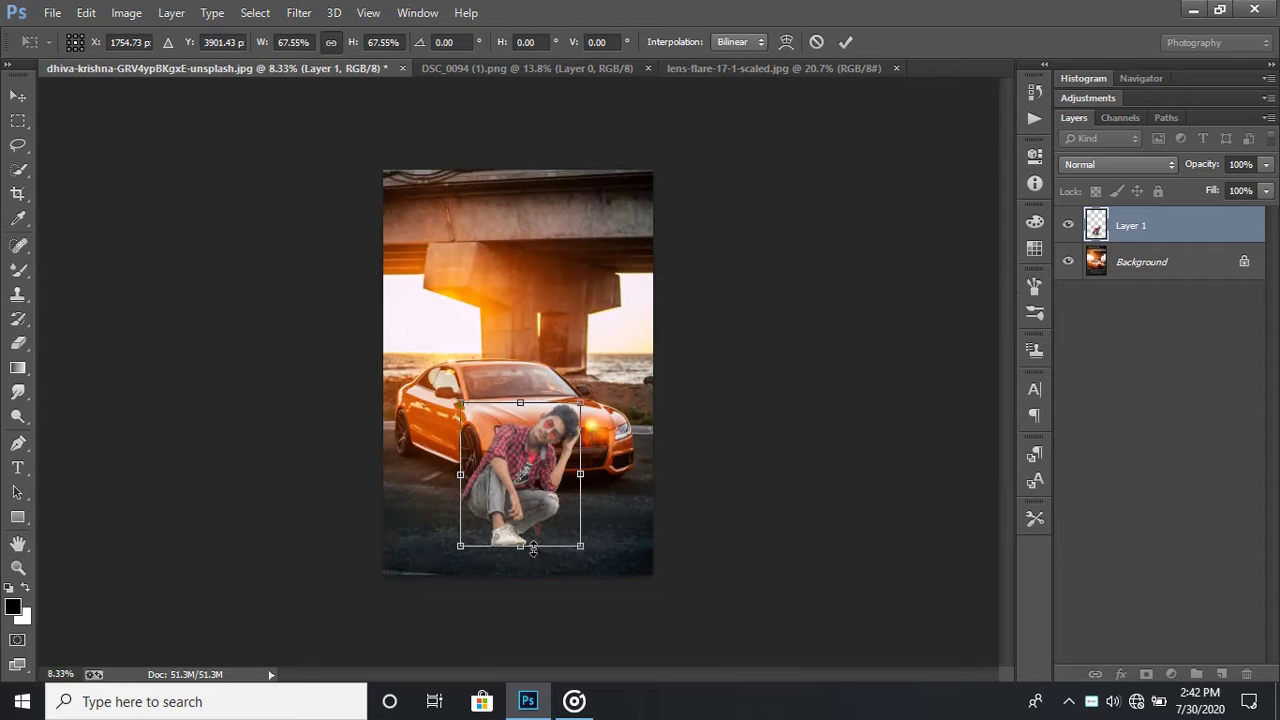
scroll(533, 489, "up", 1)
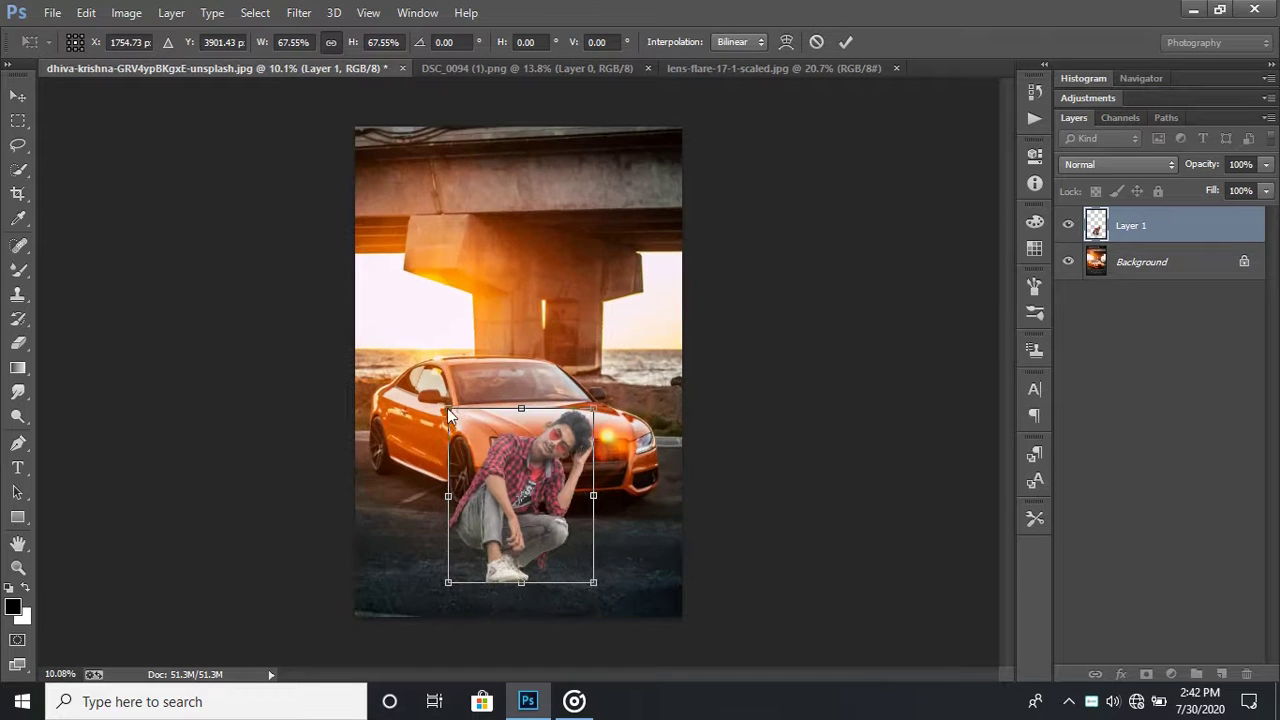
left_click_drag(446, 402, 443, 399)
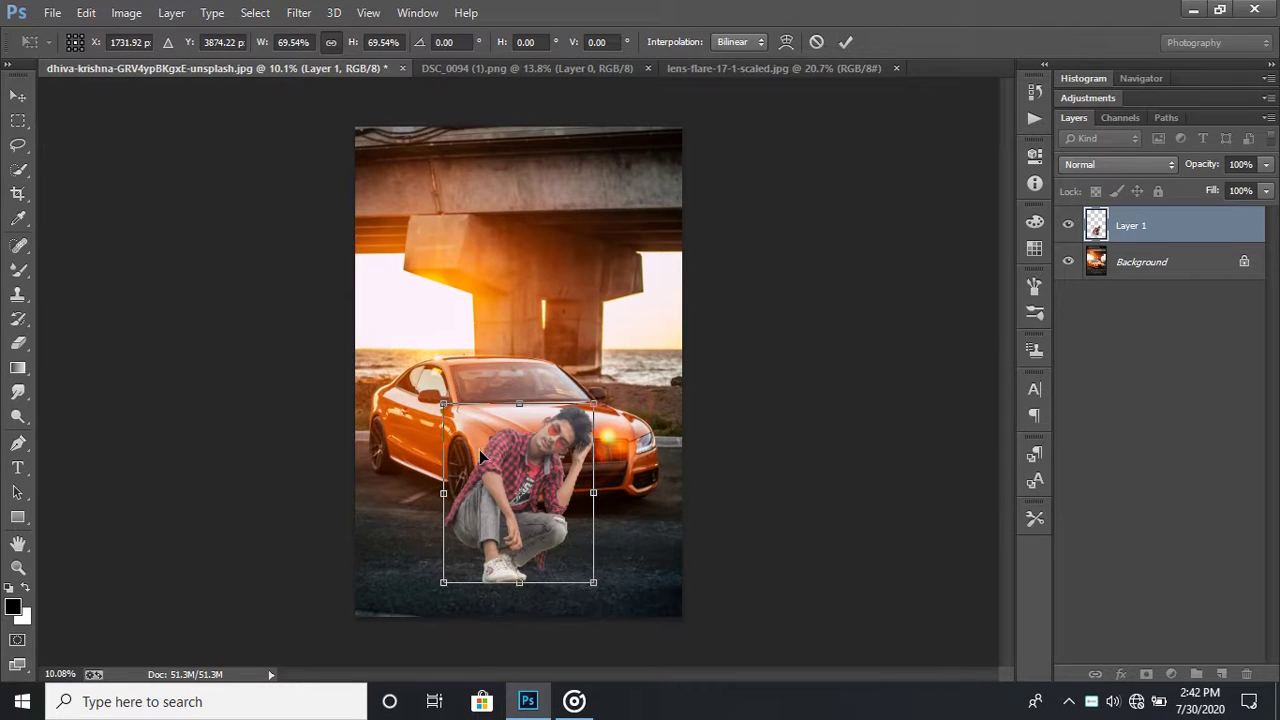
left_click_drag(480, 456, 482, 458)
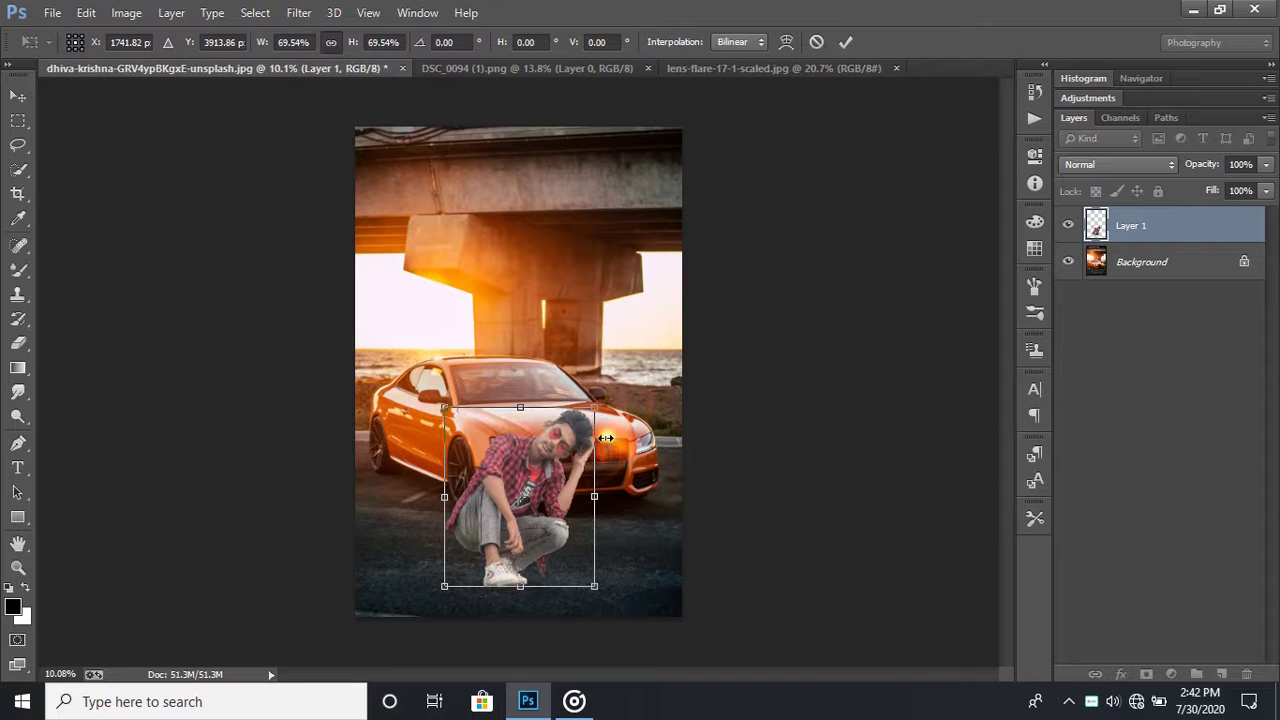
left_click(845, 41)
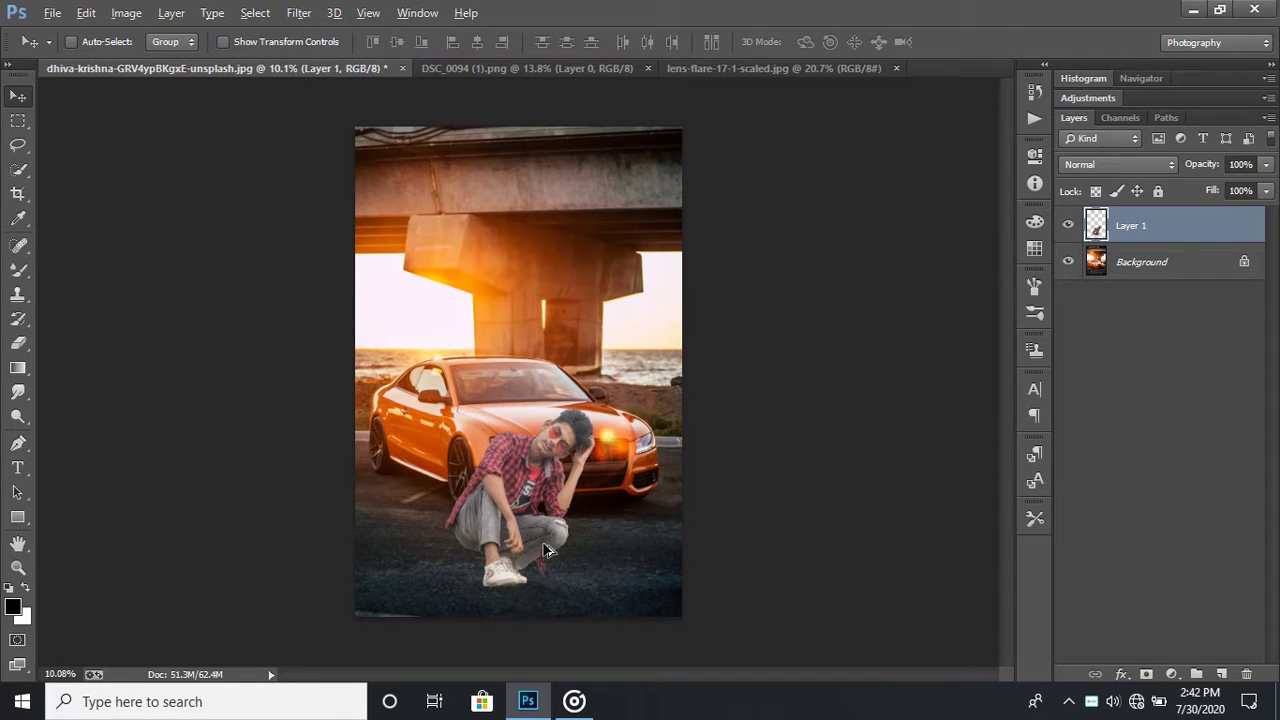
Step: Enlarge the man to about 108% and shift him slightly right and up
scroll(547, 549, "down", 1)
scroll(547, 549, "up", 1)
key("ctrl+t")
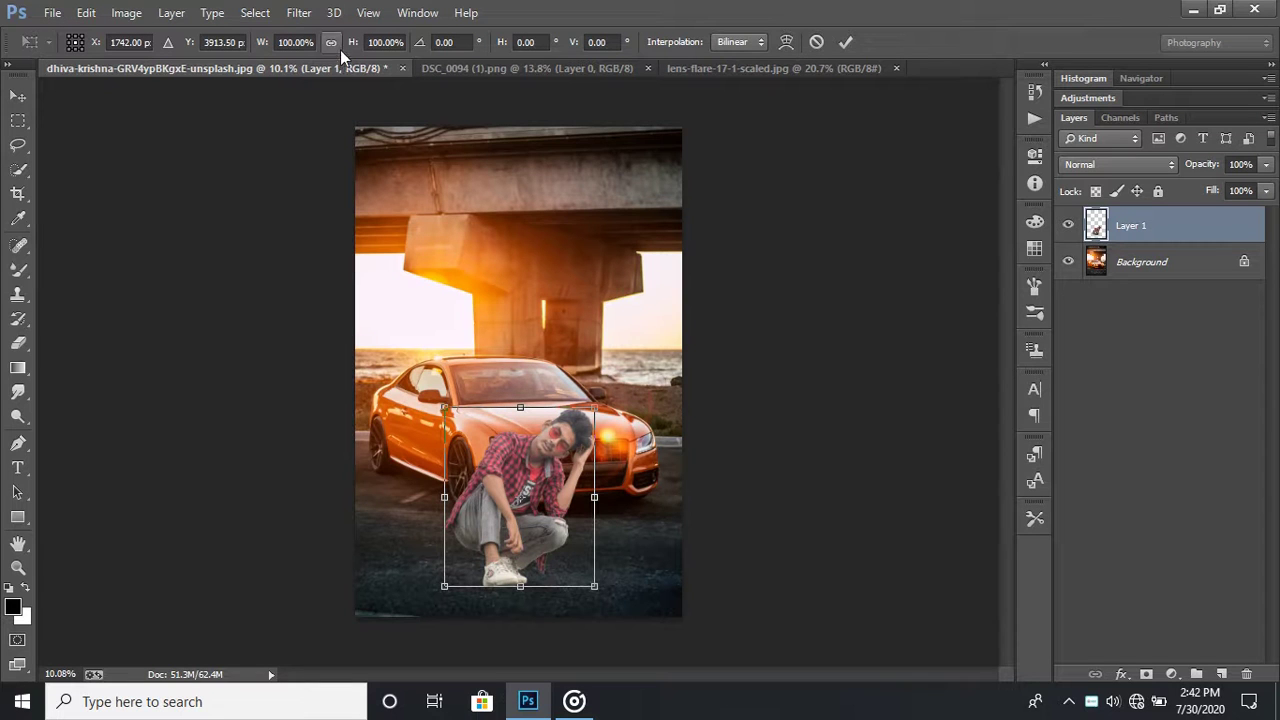
left_click_drag(443, 405, 432, 393)
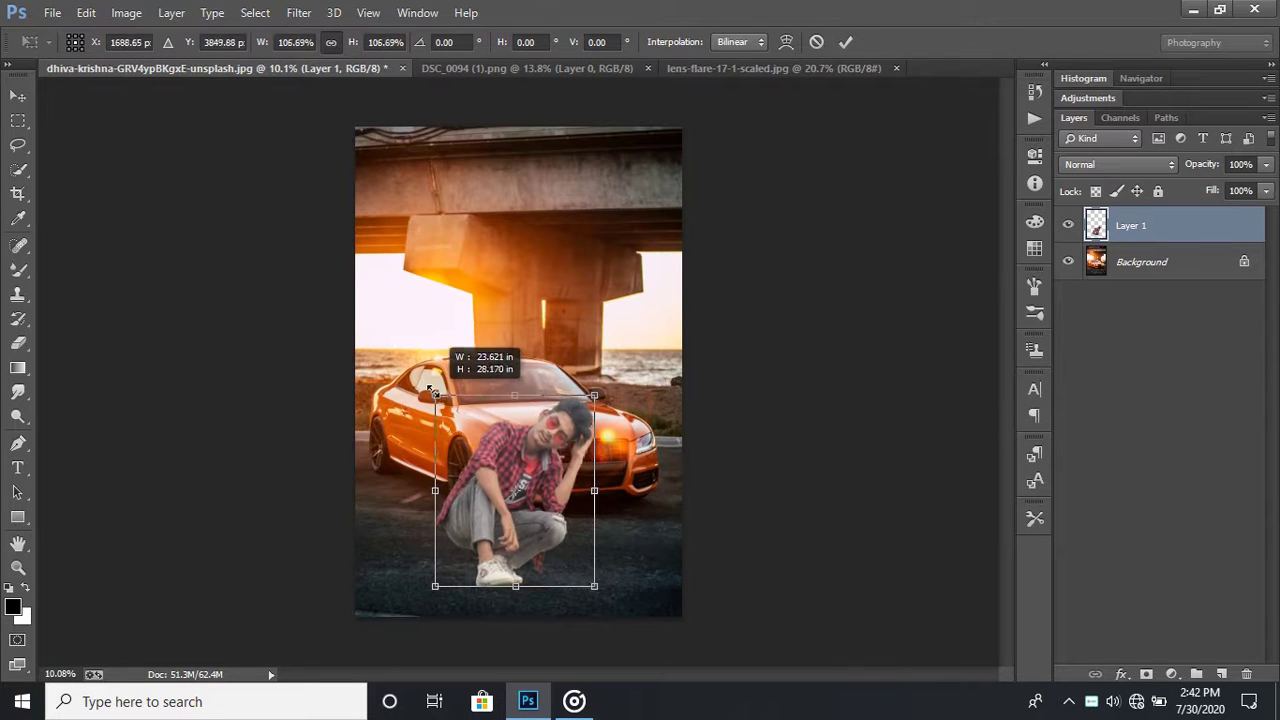
scroll(700, 446, "down", 1)
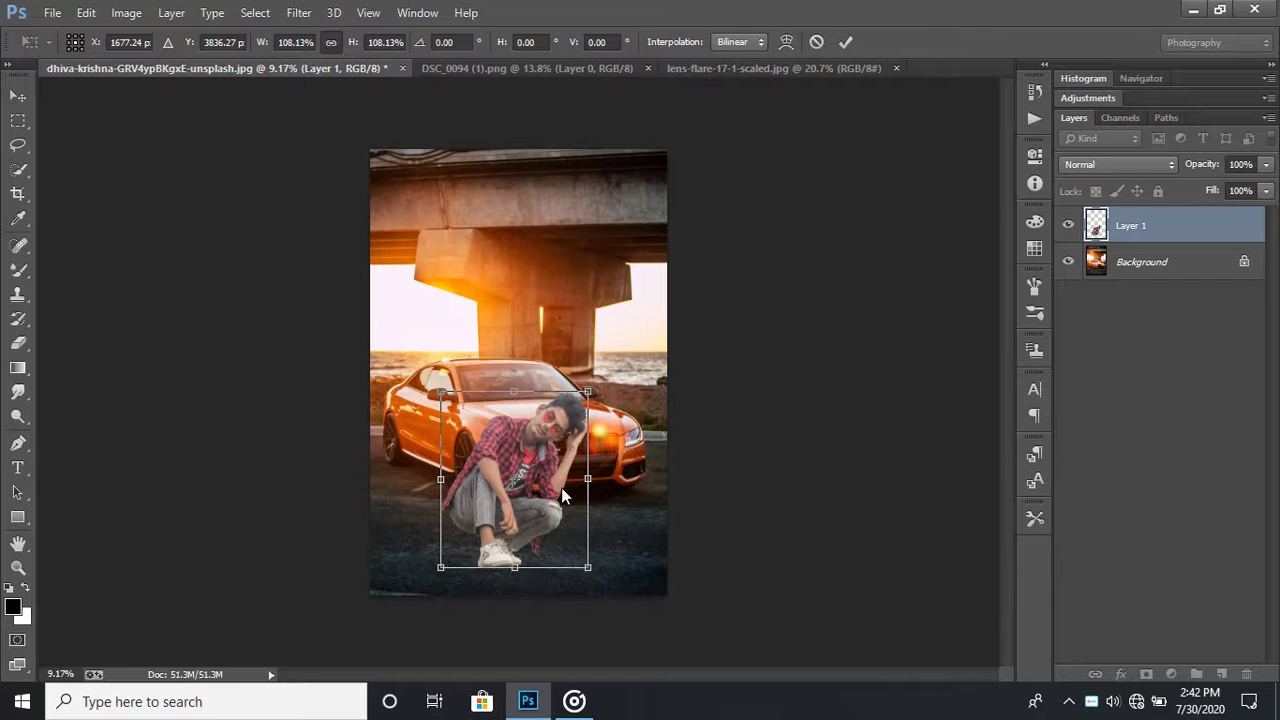
left_click_drag(522, 490, 532, 487)
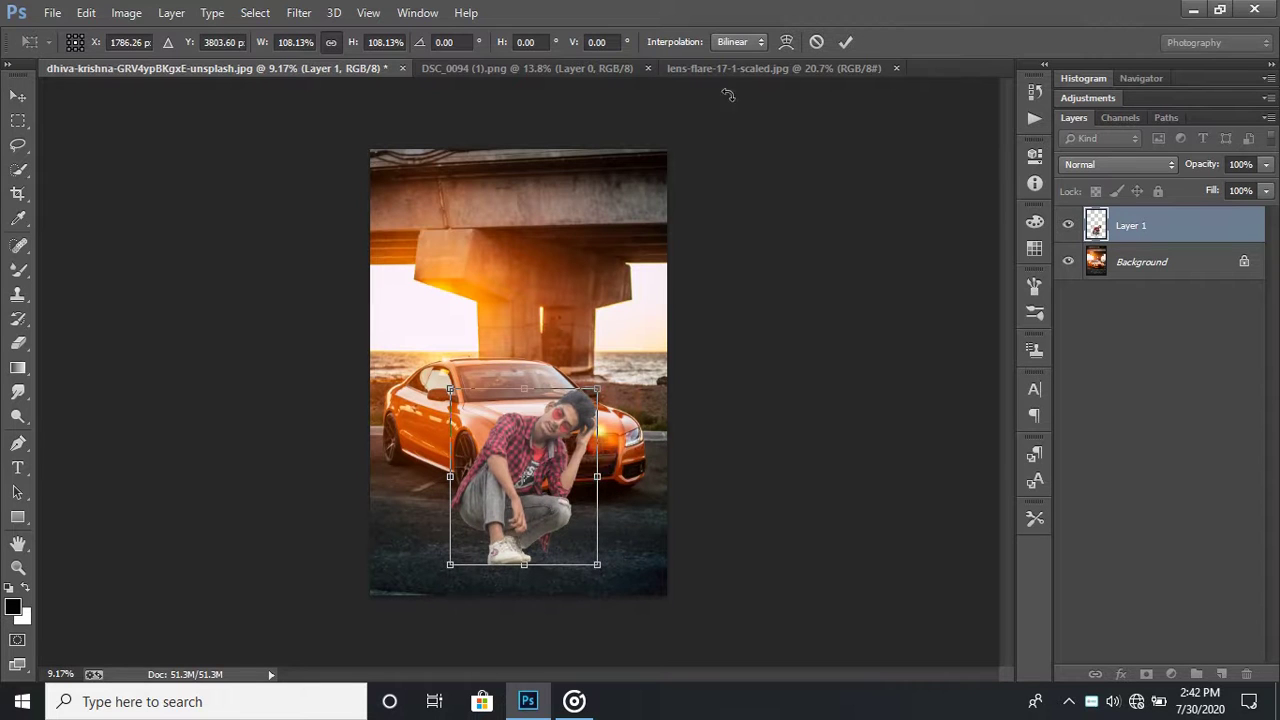
left_click(847, 43)
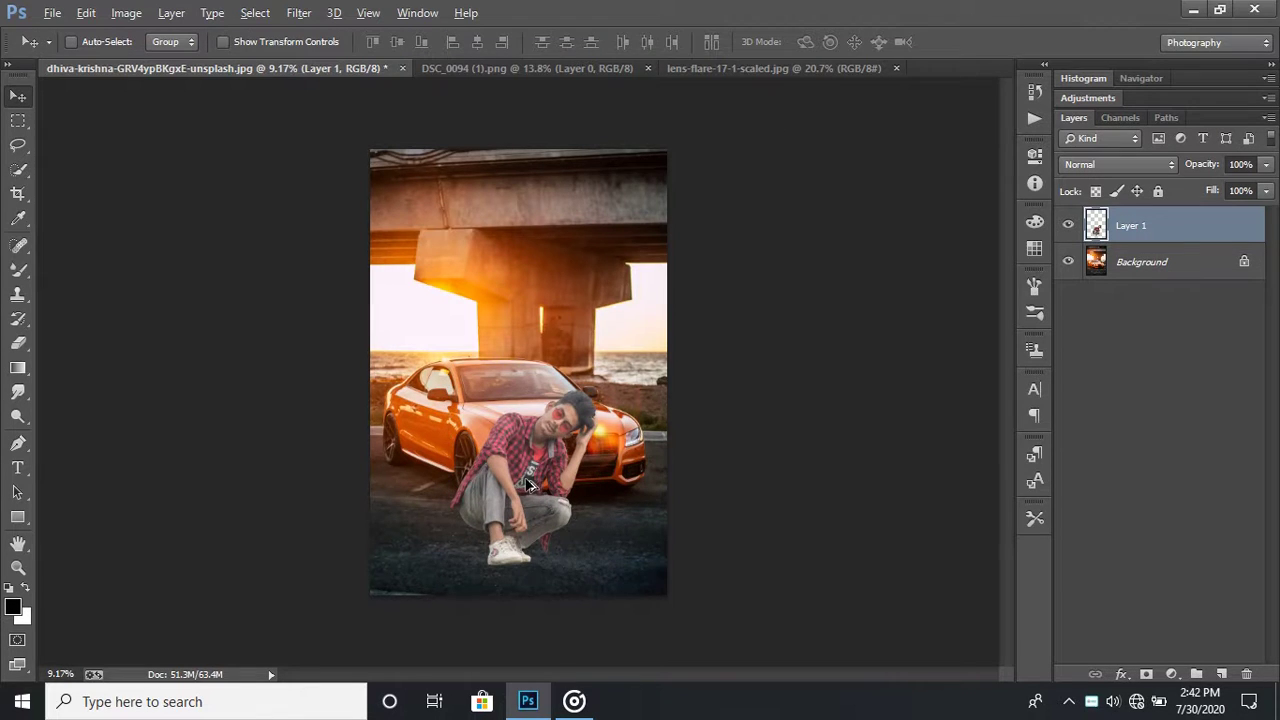
Step: Shrink the man proportionally to about 94.7% before the car's bonnet
scroll(528, 485, "up", 3)
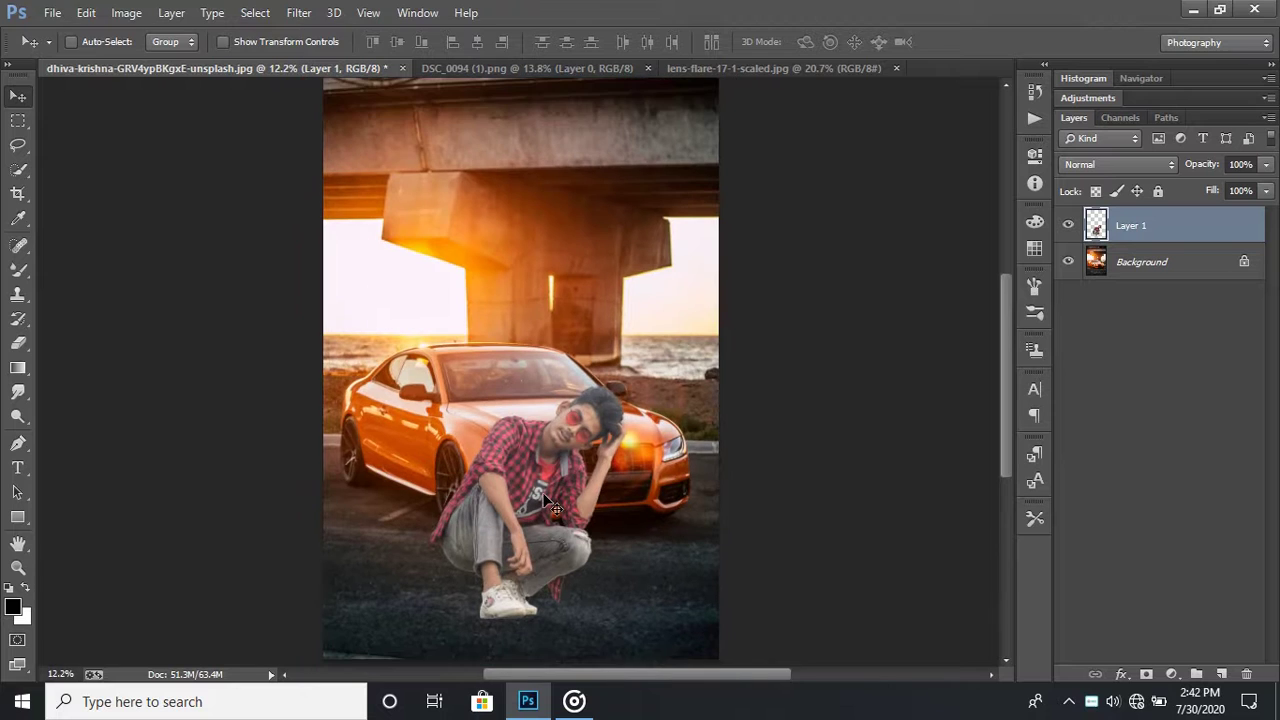
key("ctrl+t")
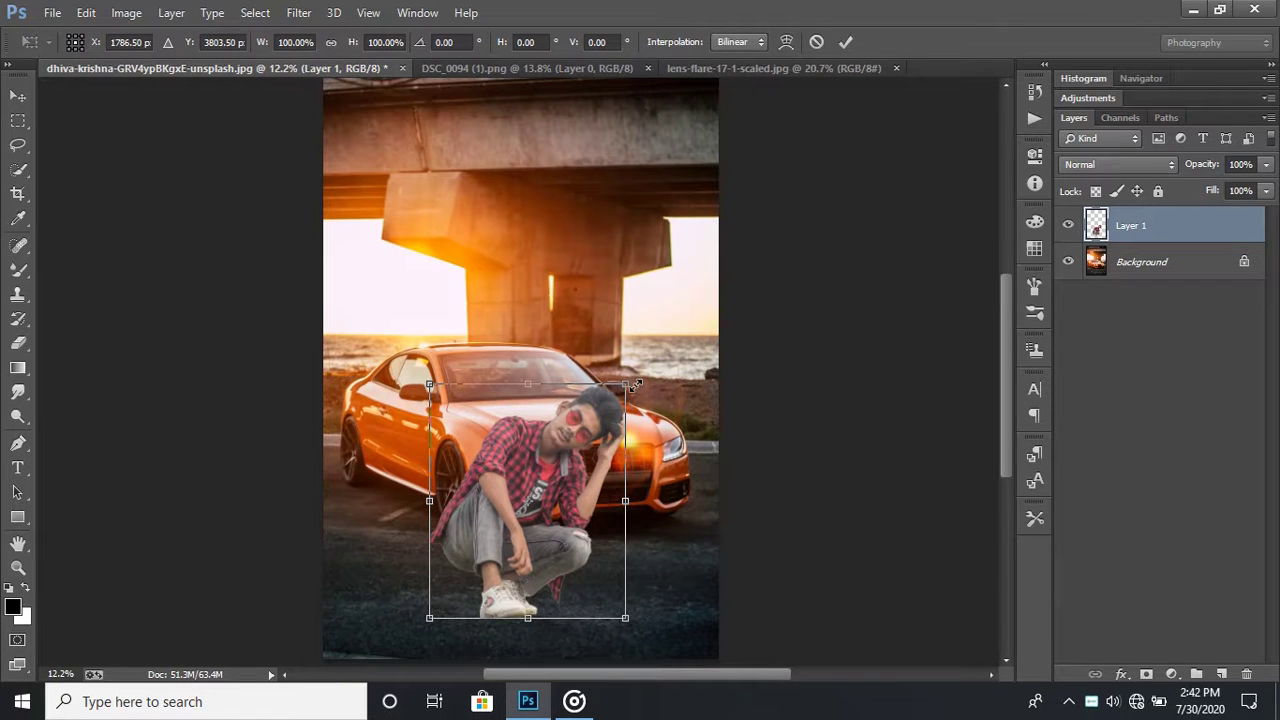
left_click_drag(624, 383, 619, 387)
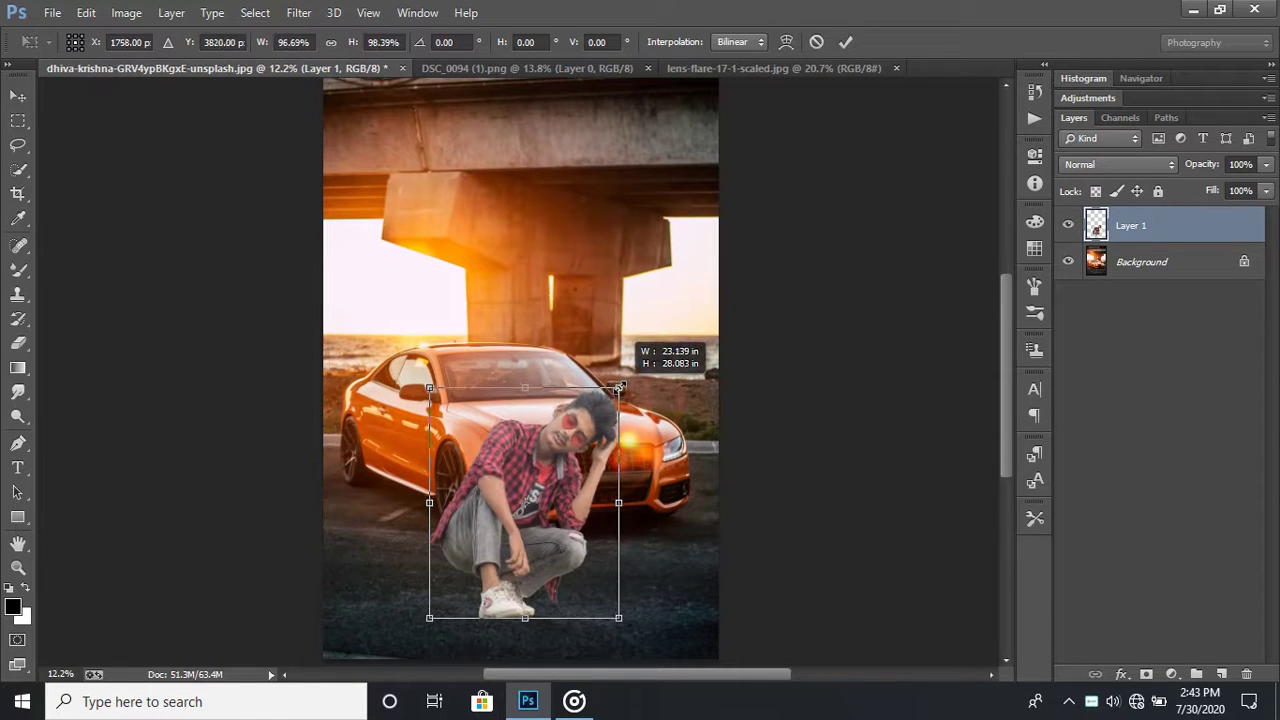
left_click(331, 44)
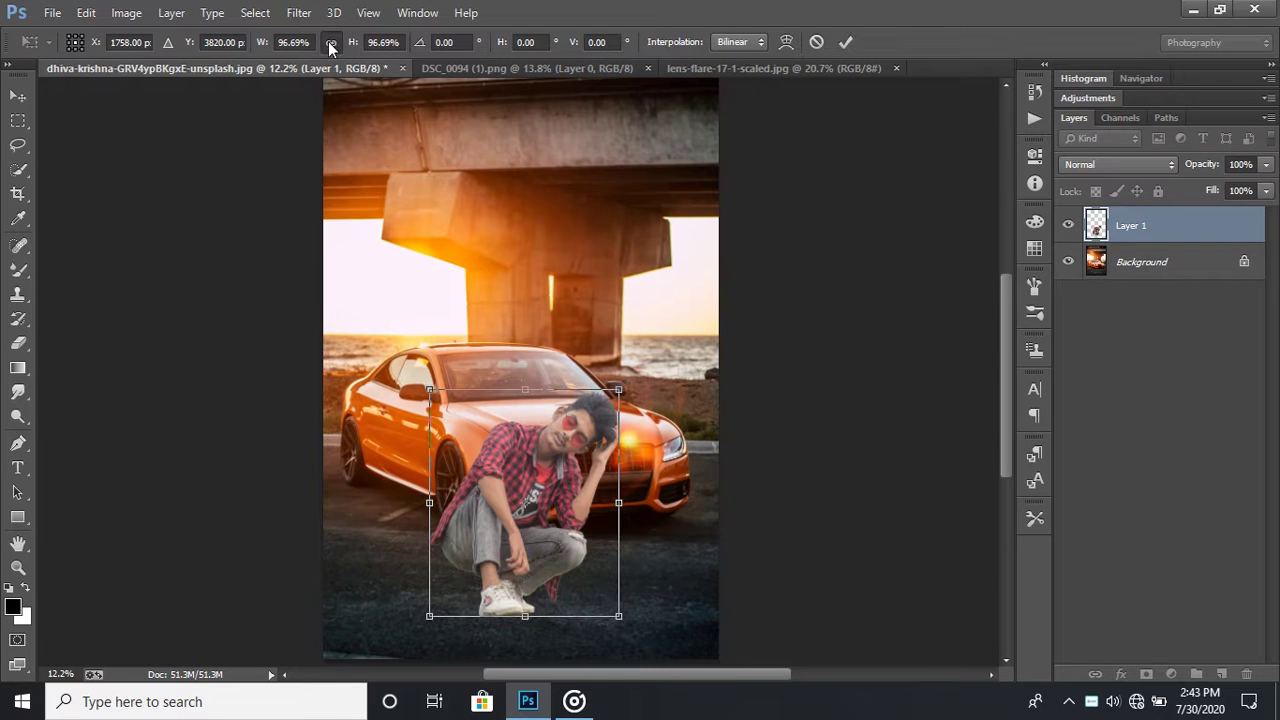
left_click_drag(615, 388, 611, 392)
scroll(628, 488, "down", 1)
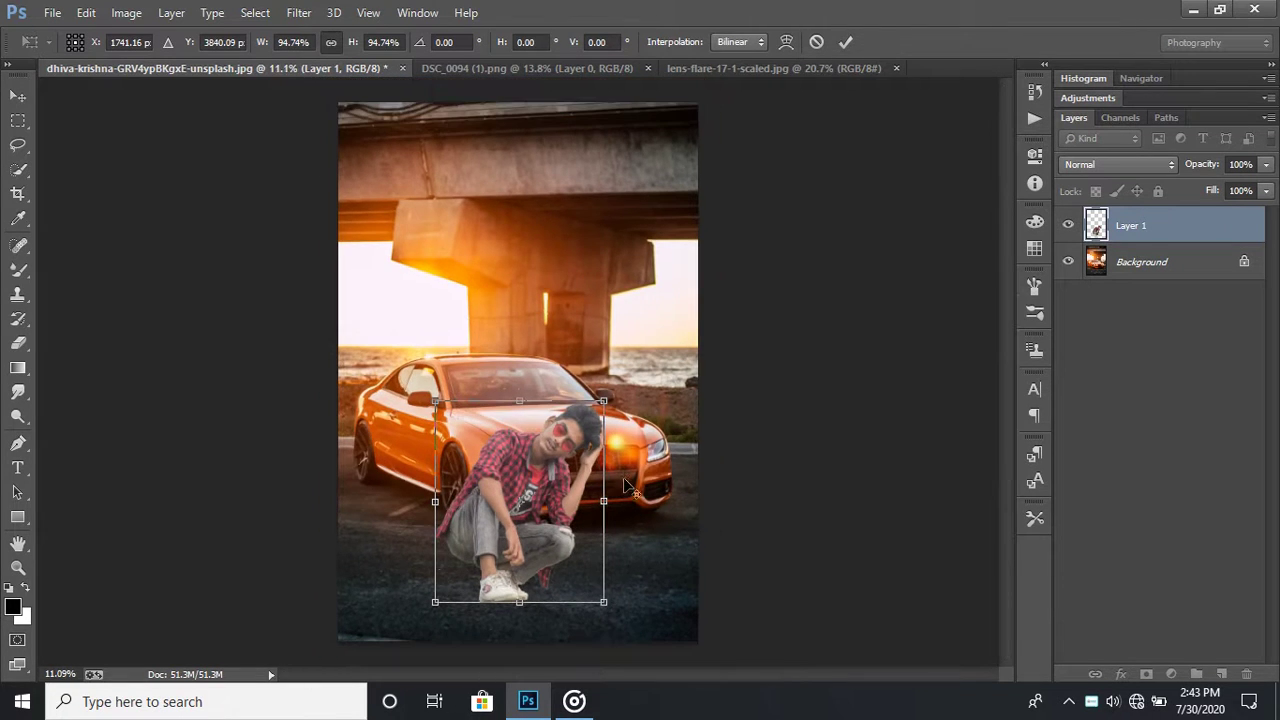
left_click(853, 44)
scroll(547, 519, "up", 1)
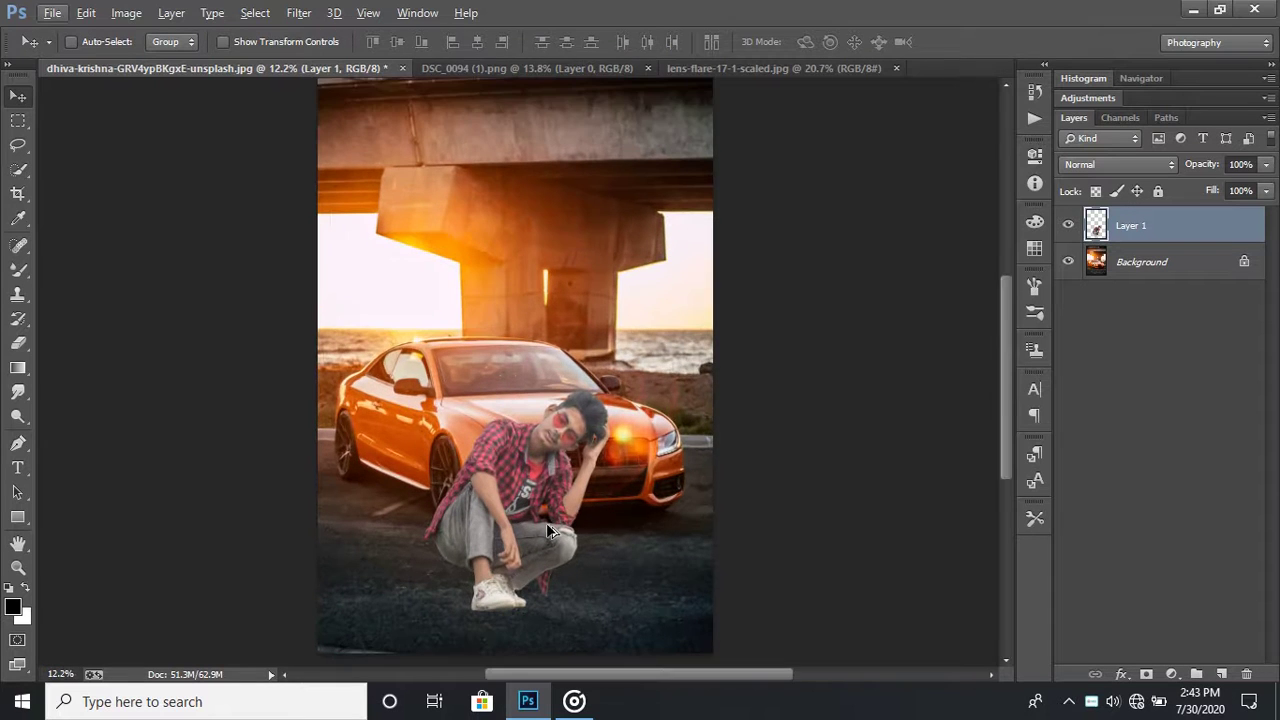
scroll(550, 515, "down", 1)
scroll(558, 490, "up", 2)
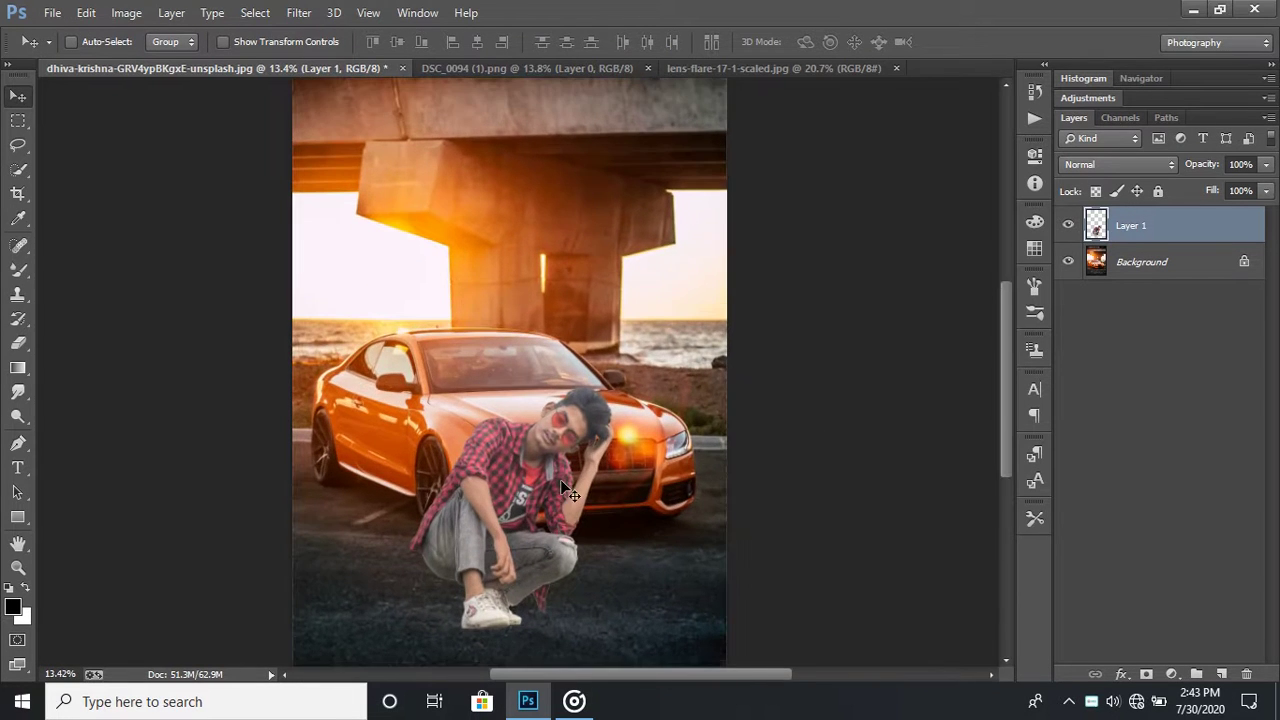
scroll(986, 377, "down", 2)
left_click(299, 12)
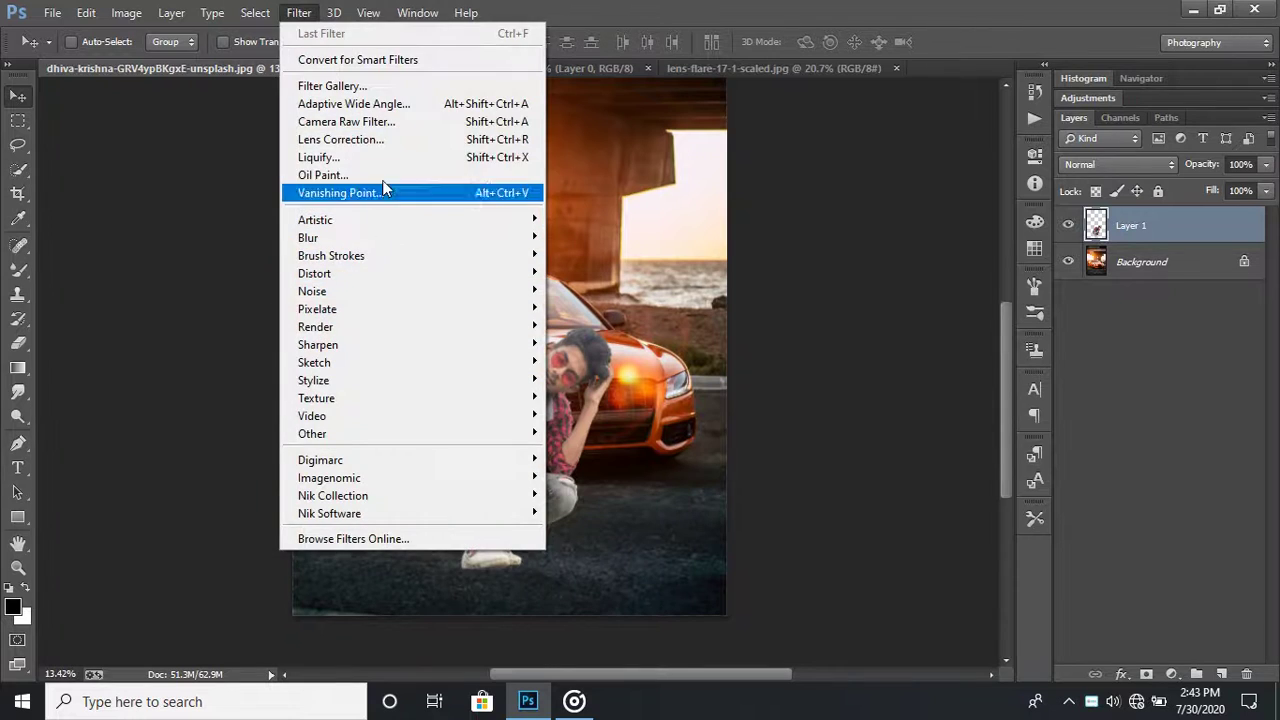
Step: In Camera Raw, set Contrast +39, Highlights -20, Shadows -90, Whites +5, Clarity +41
left_click(385, 121)
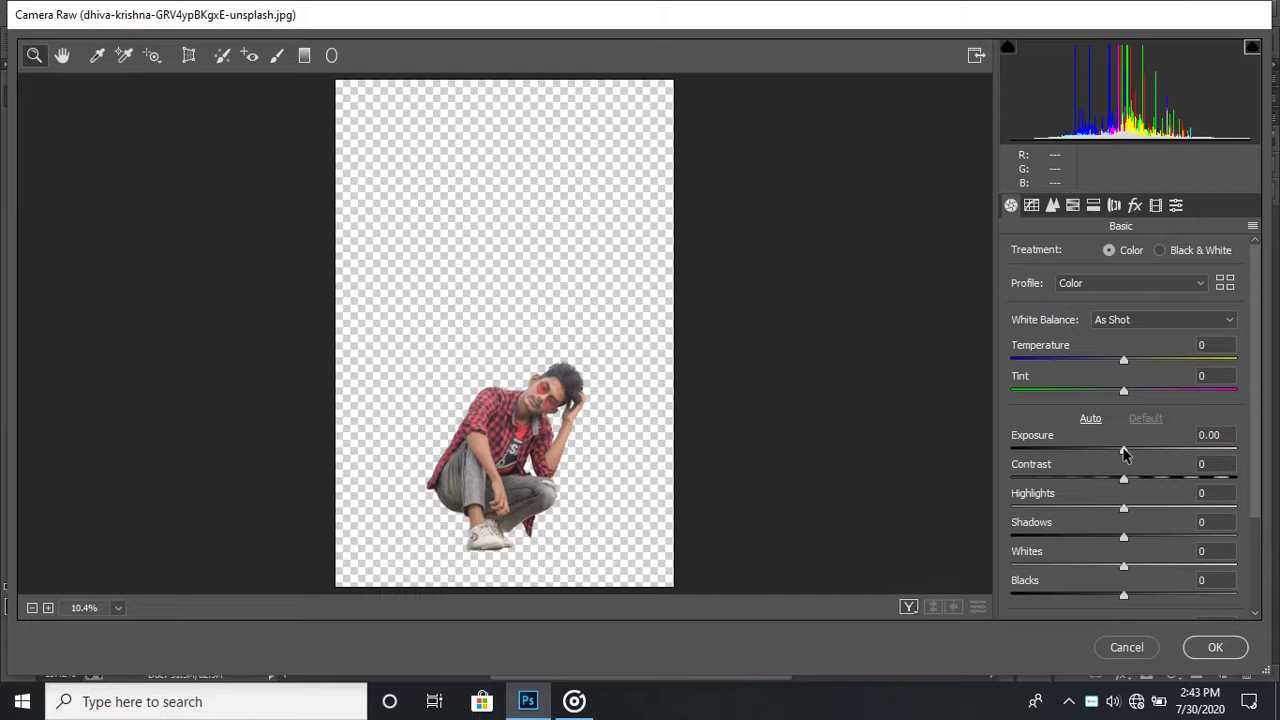
left_click_drag(1123, 483, 1153, 480)
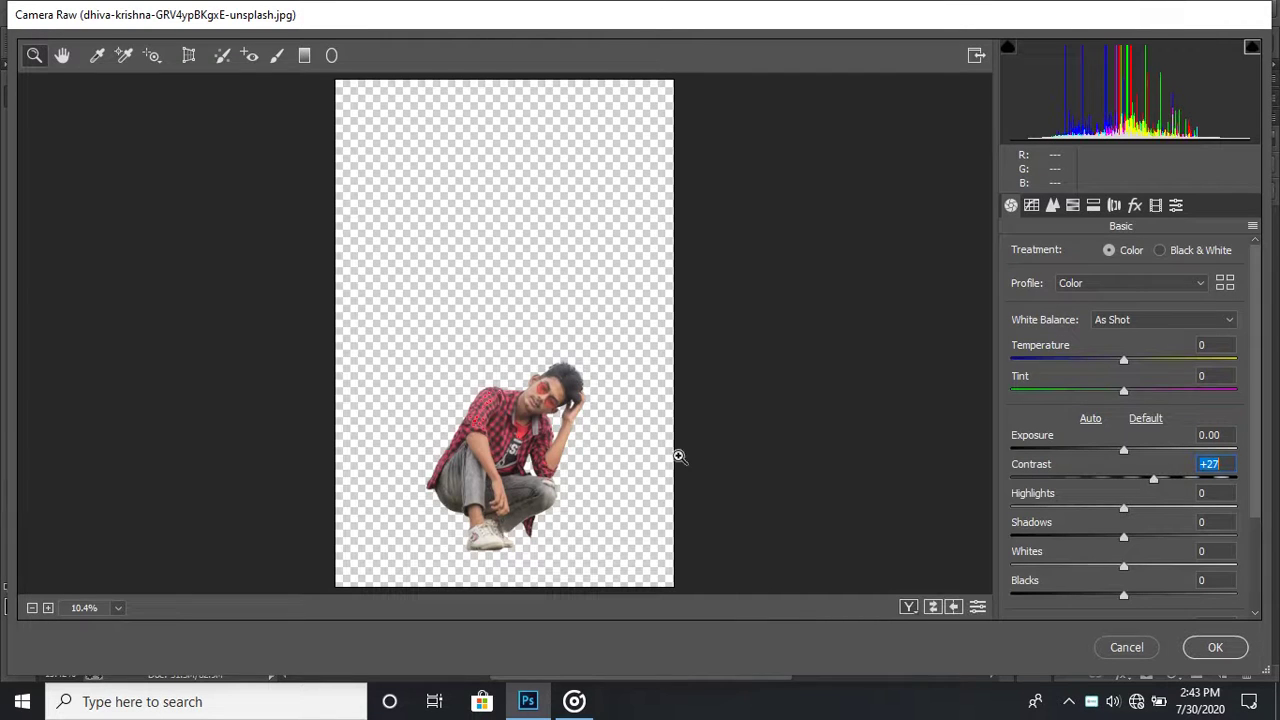
left_click(550, 412)
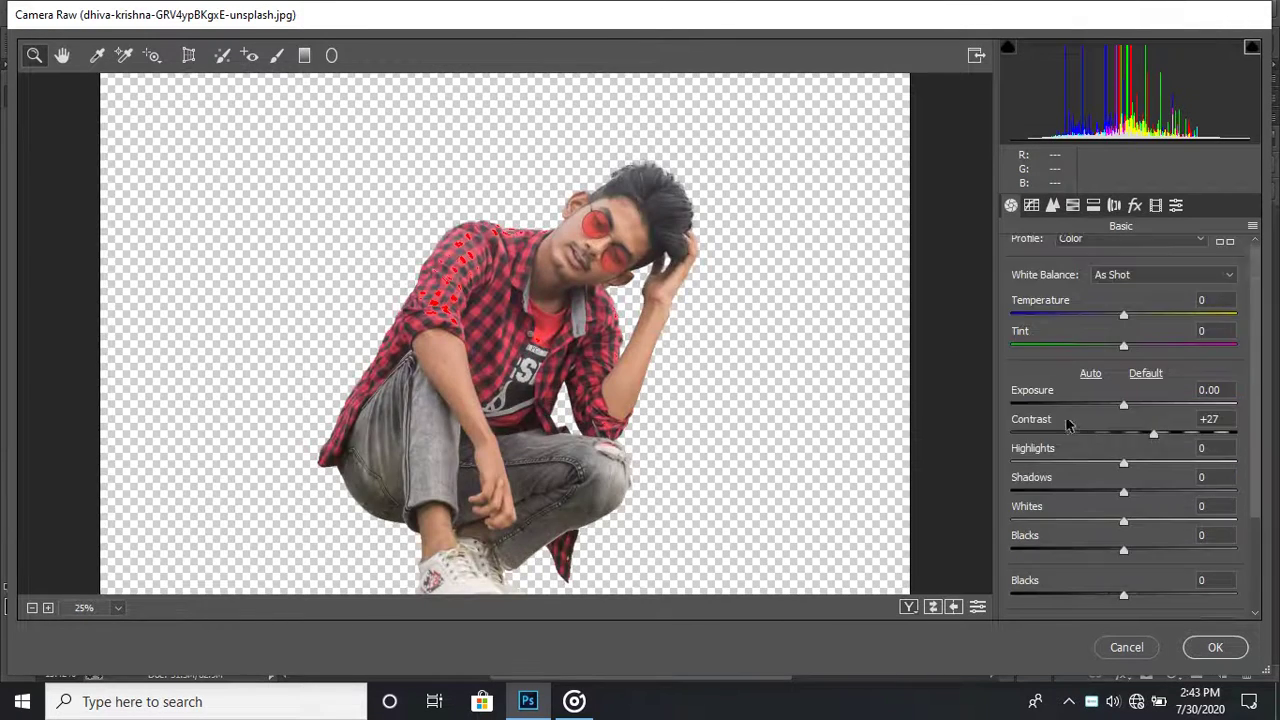
scroll(1115, 450, "down", 1)
mouse_move(1150, 435)
left_mouse_down()
mouse_move(1204, 433)
mouse_move(1103, 463)
mouse_move(1025, 465)
mouse_move(1100, 462)
mouse_move(1194, 491)
mouse_move(992, 506)
mouse_move(1024, 494)
left_mouse_up()
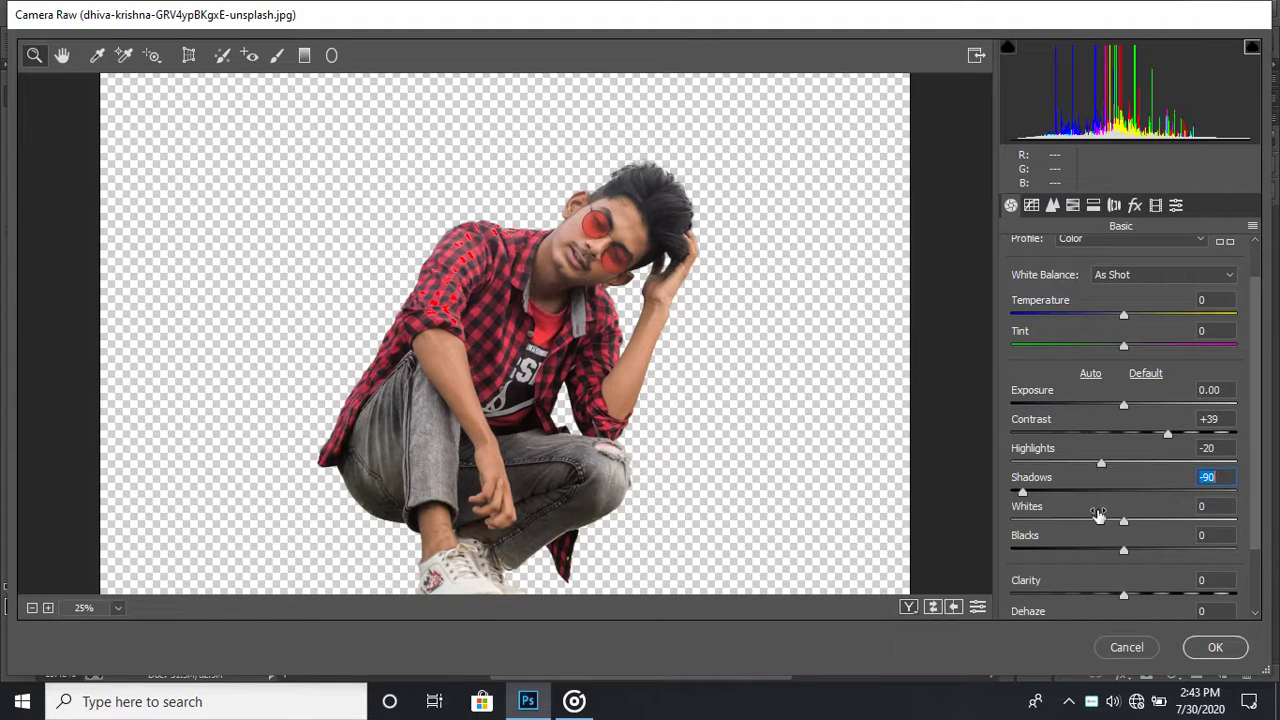
mouse_move(1126, 521)
left_mouse_down()
mouse_move(1229, 514)
mouse_move(1175, 525)
left_mouse_up()
Step: Set the Detail noise-reduction Luminance to 18
scroll(1124, 550, "down", 3)
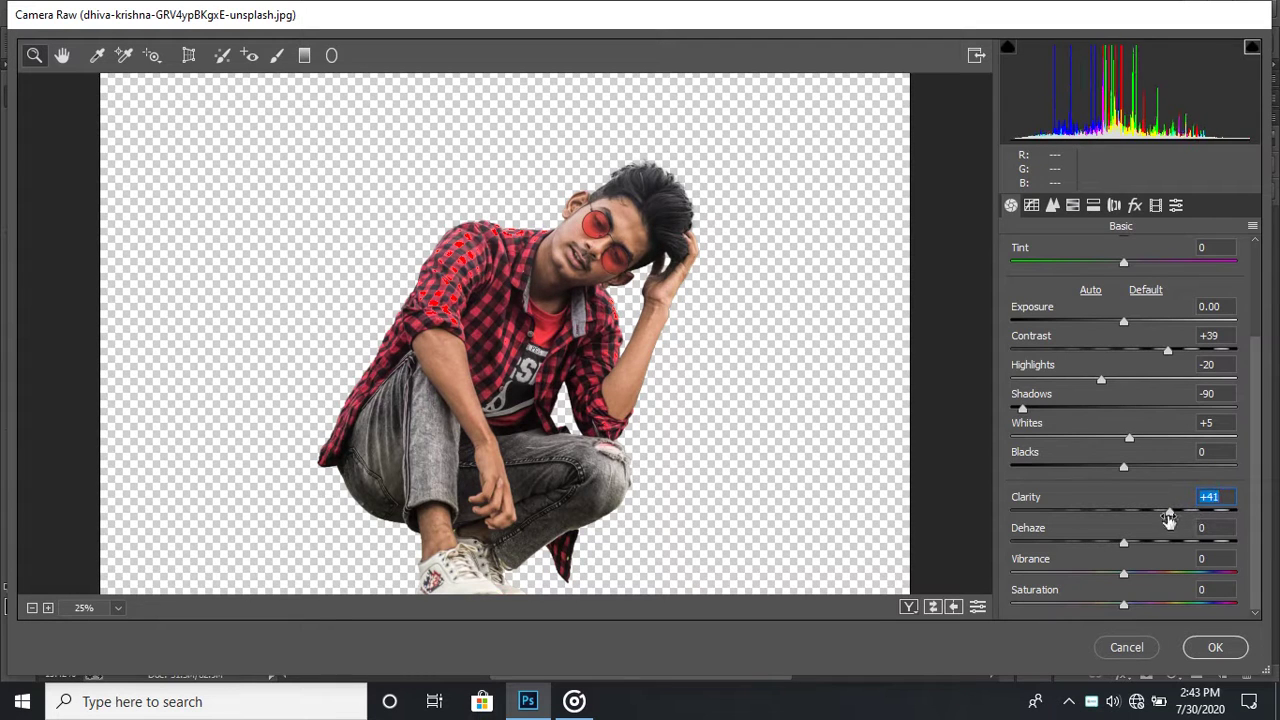
left_click(1052, 205)
left_click_drag(1039, 441, 1051, 440)
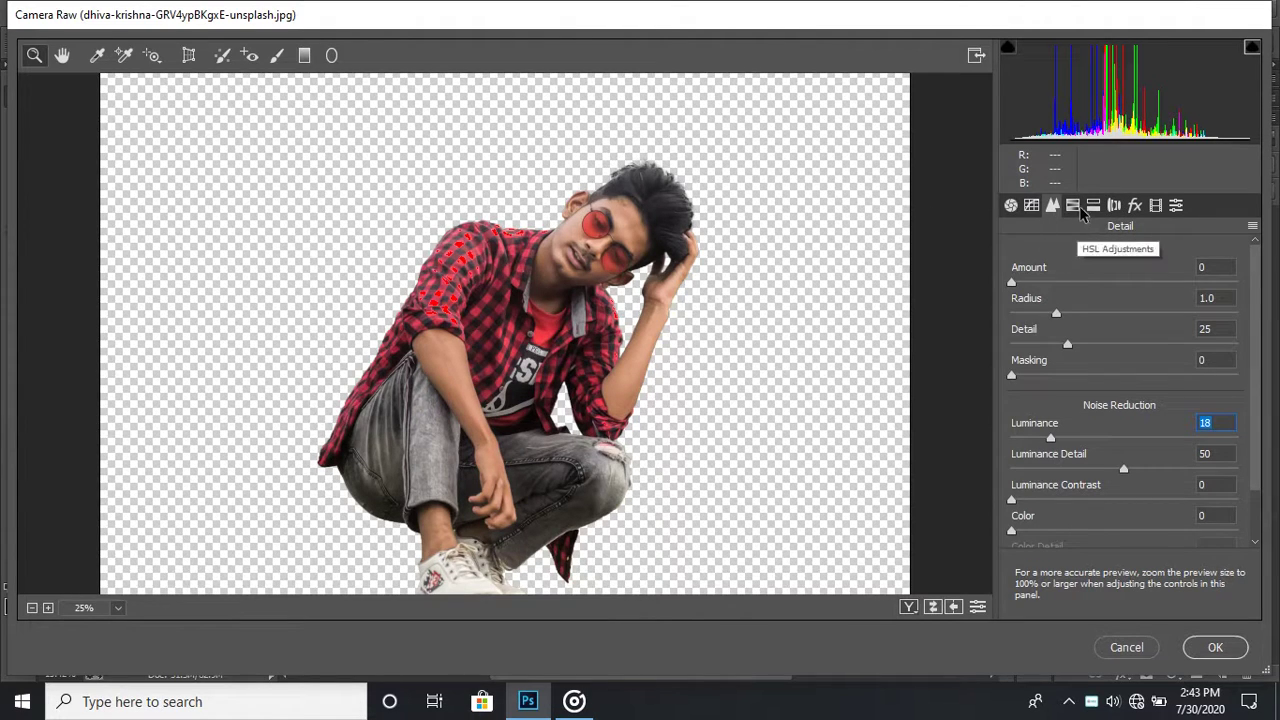
Step: In HSL, set Oranges Luminance +29 and Reds Saturation +33, leaving Reds Luminance at 0
left_click(1073, 210)
left_click_drag(1168, 346, 1159, 346)
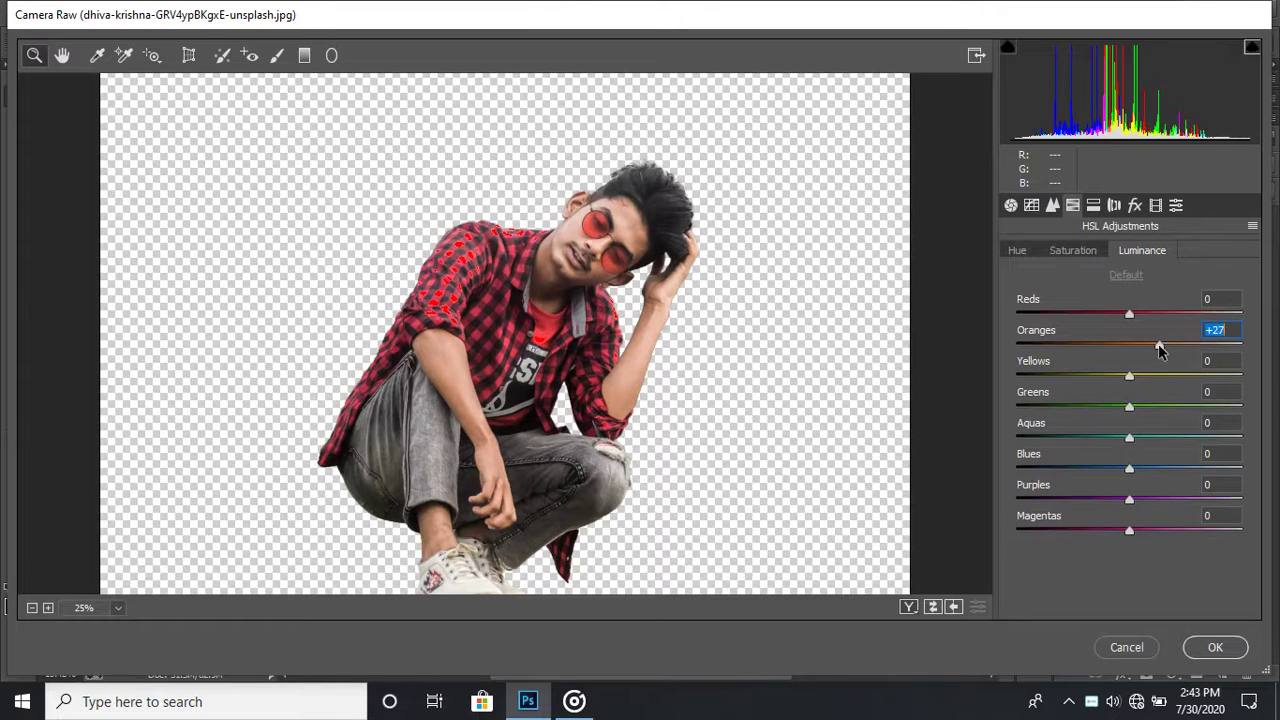
left_click(1148, 316)
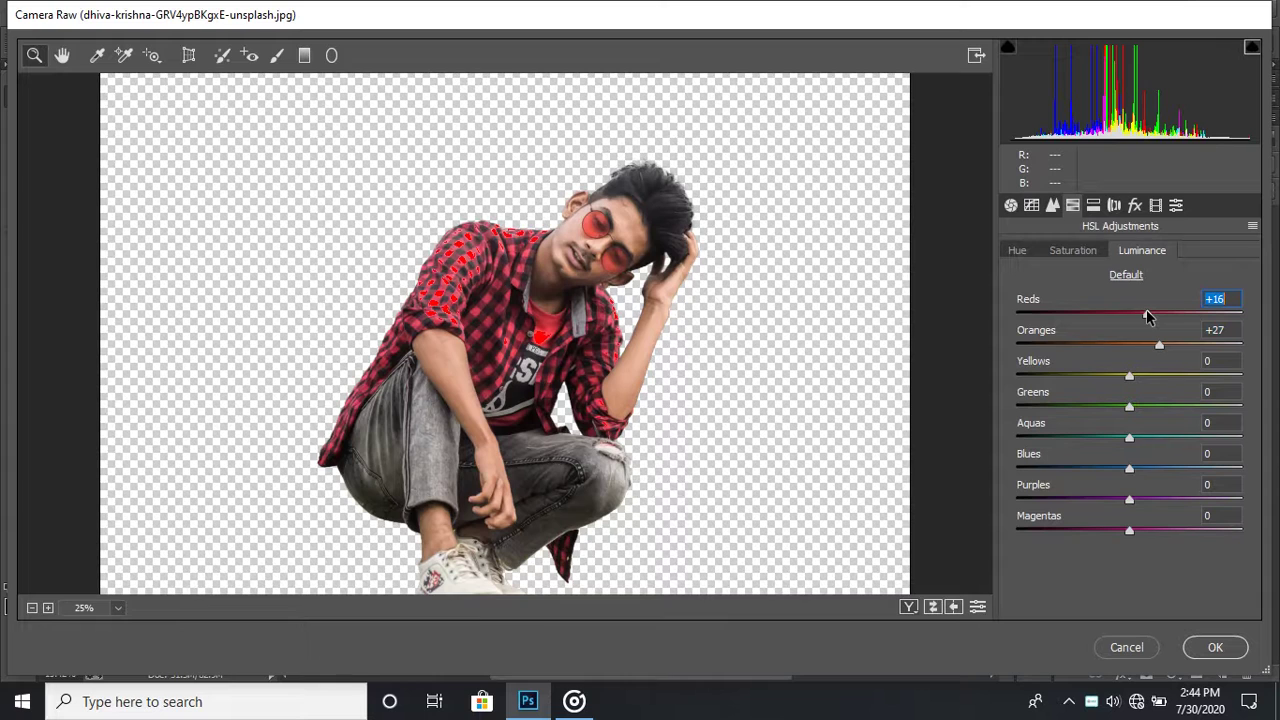
key("ctrl+alt+shift+s")
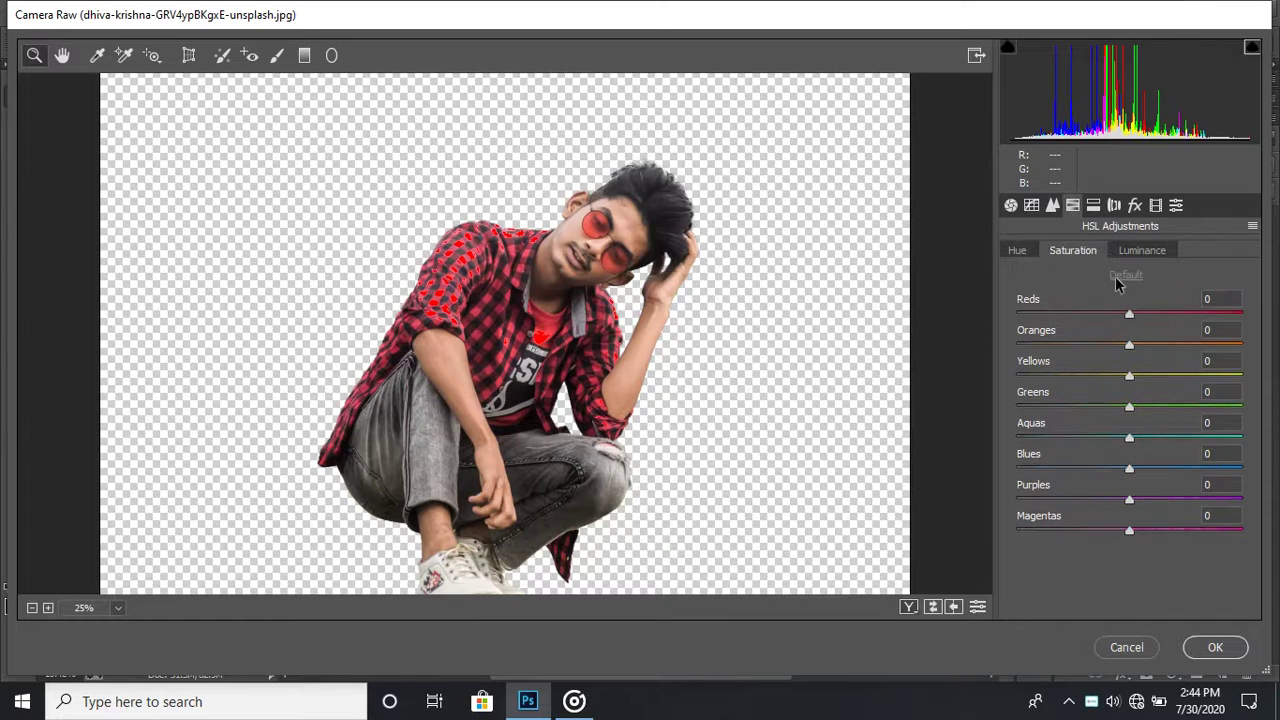
left_click_drag(1133, 314, 1158, 318)
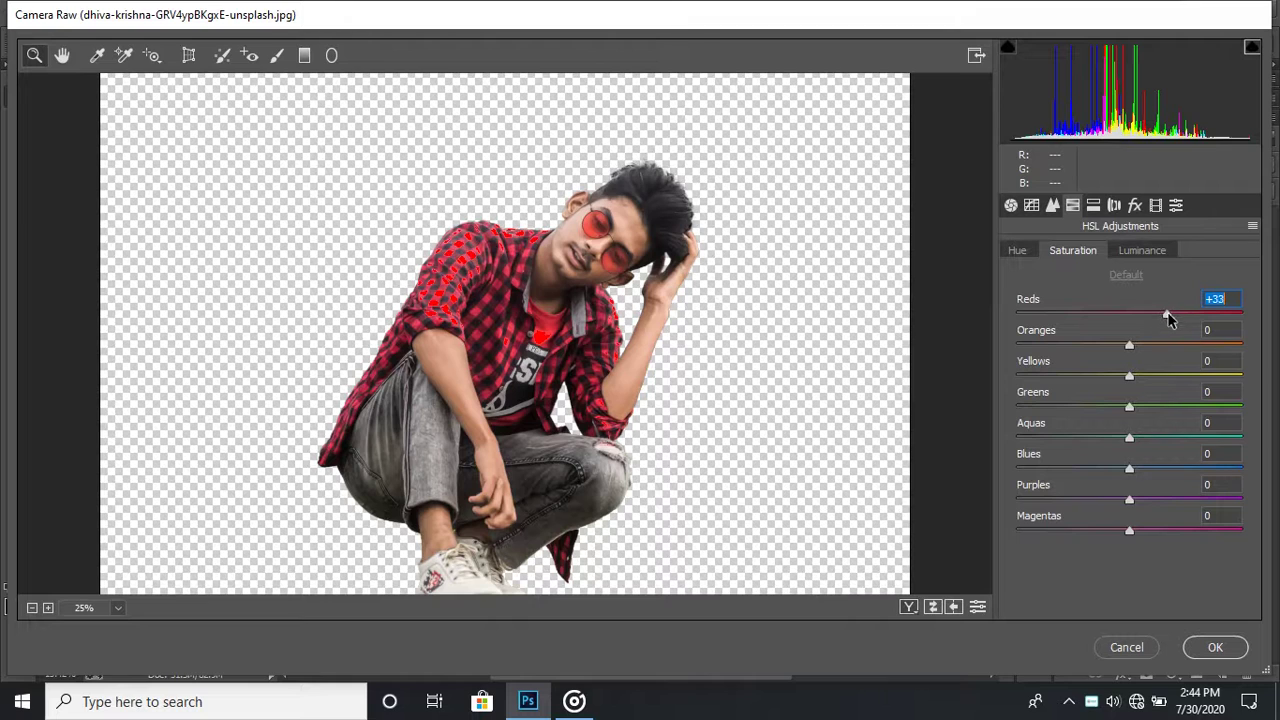
key("ctrl+alt+shift+l")
left_click(1160, 344)
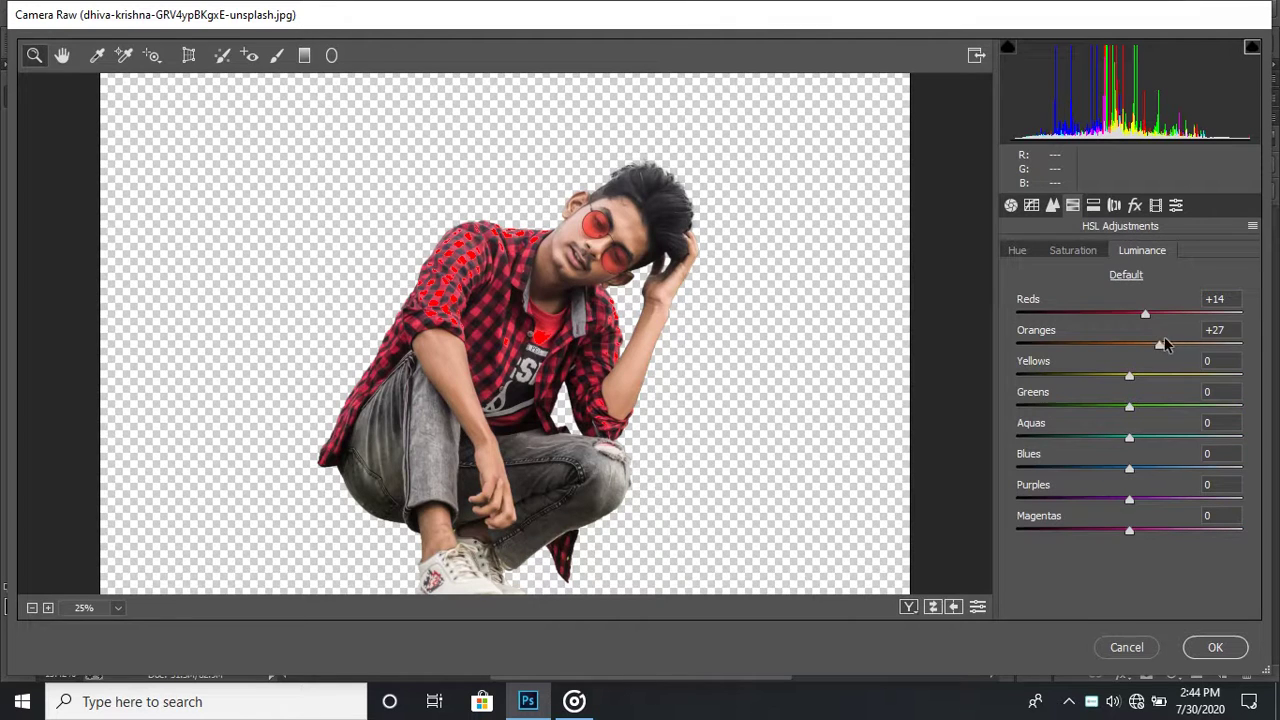
left_click_drag(1160, 347, 1172, 350)
double_click(1145, 315)
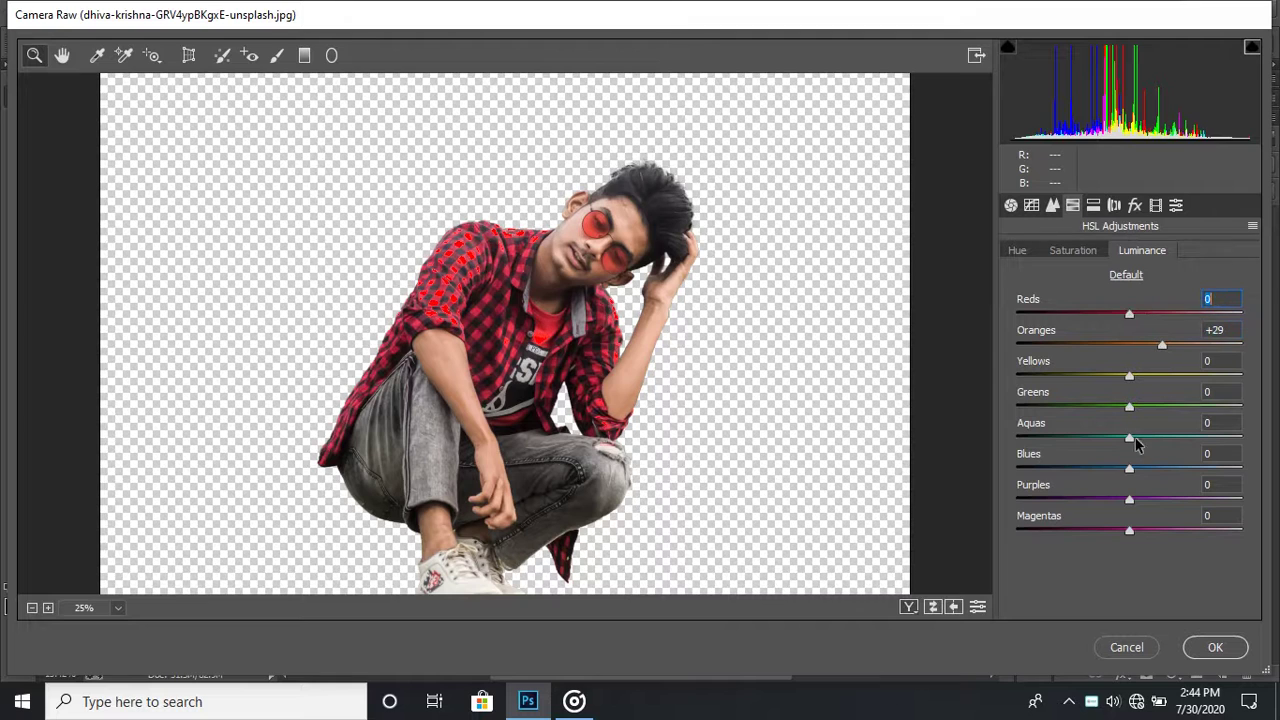
Step: Apply the Camera Raw grade to the man cutout
left_click(1218, 648)
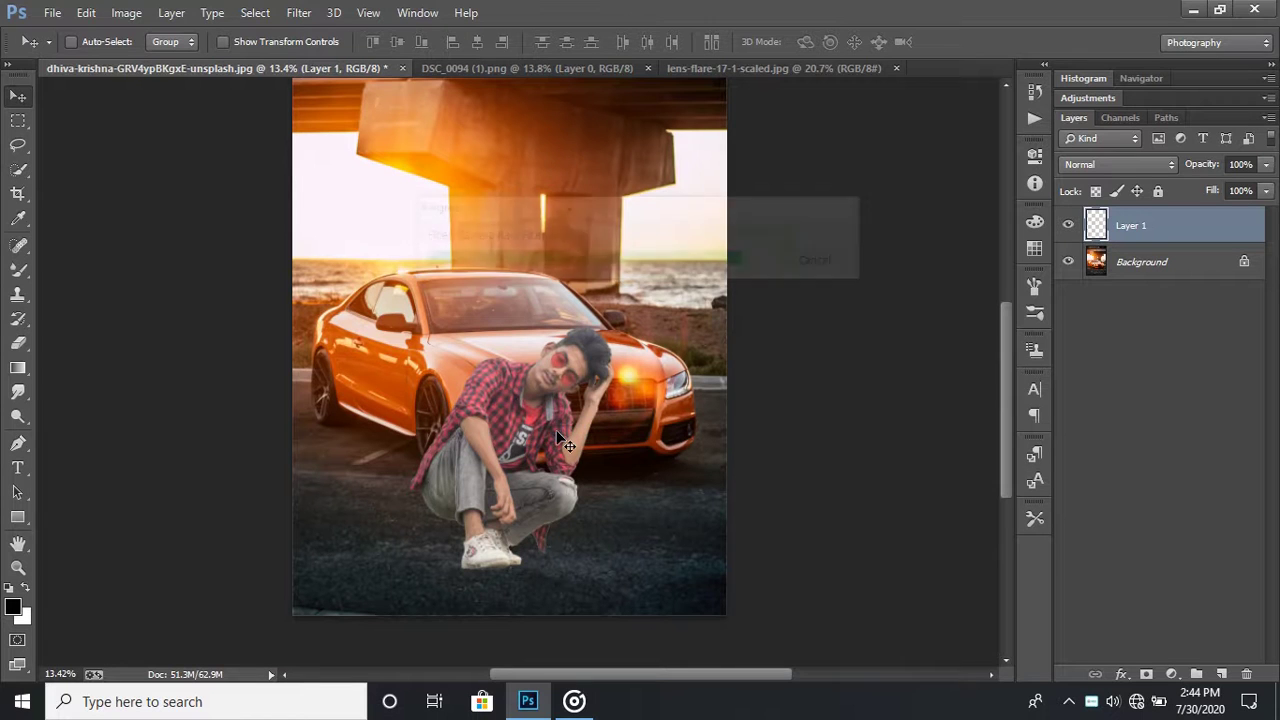
scroll(557, 435, "down", 1)
scroll(558, 438, "down", 1)
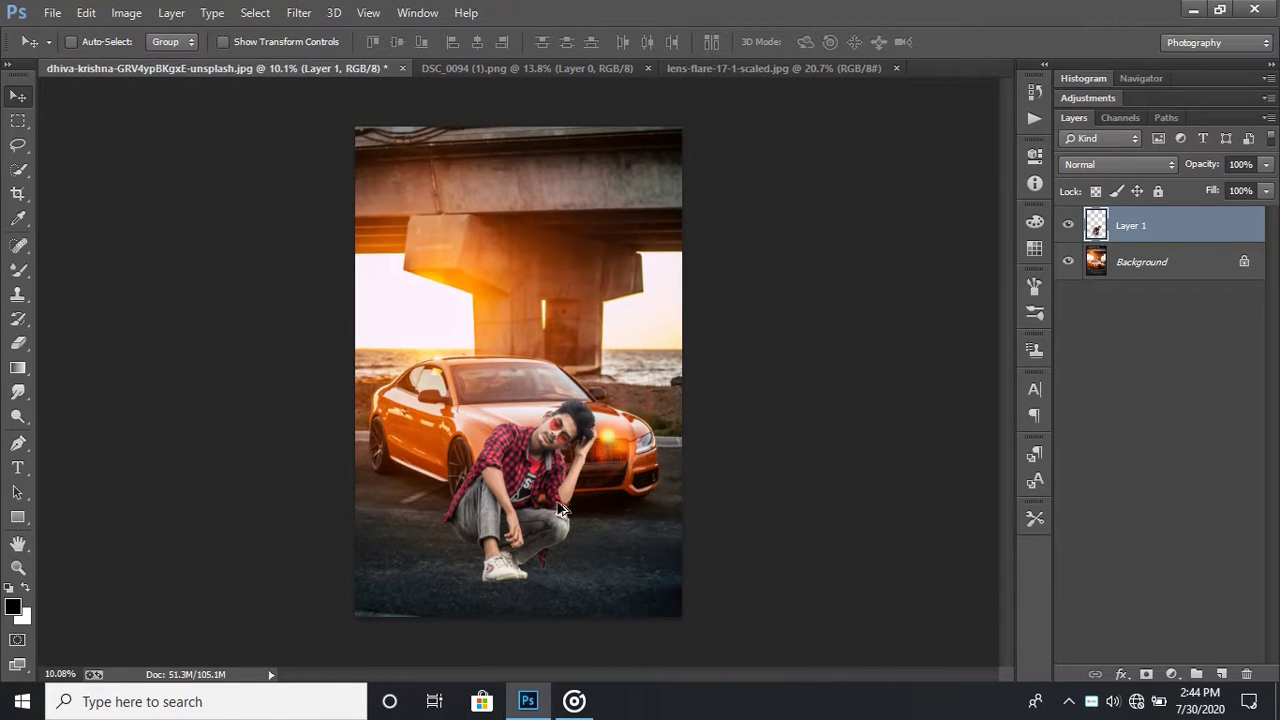
Step: Add a new Layer 2 beneath the man's Layer 1
scroll(517, 598, "up", 2)
scroll(526, 570, "up", 2)
scroll(524, 543, "up", 3)
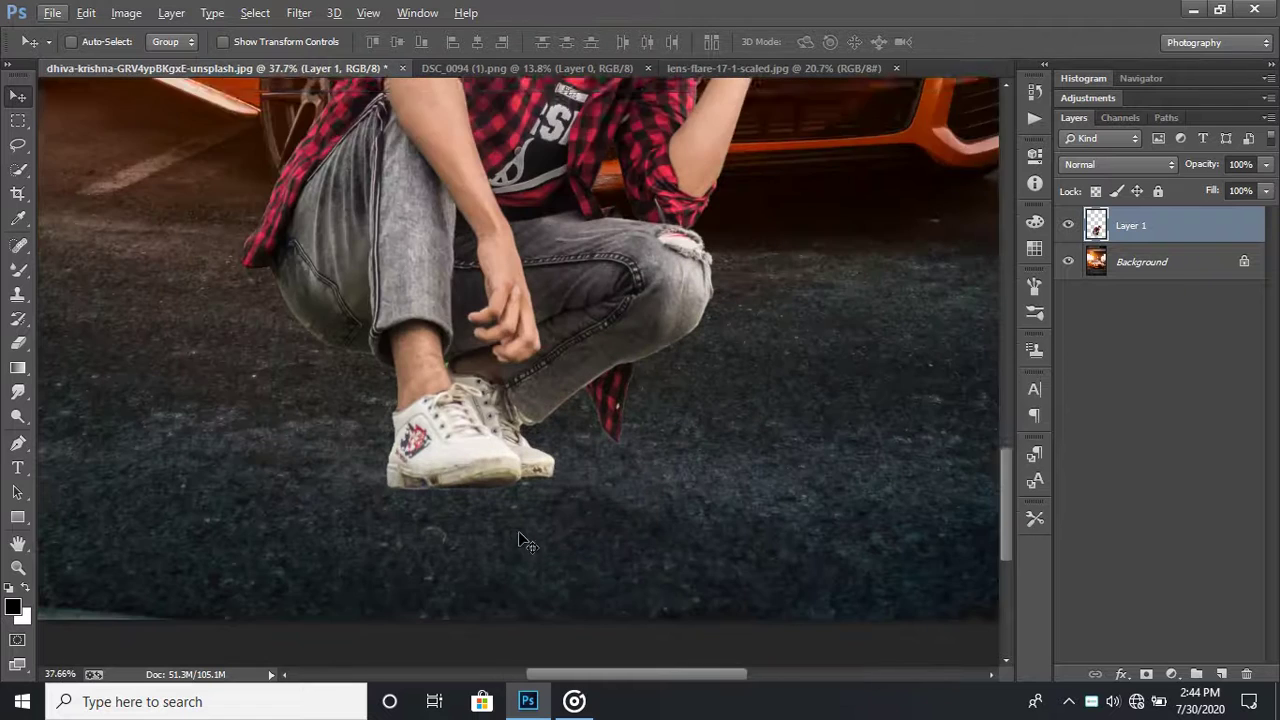
scroll(524, 543, "up", 2)
left_click(1221, 674)
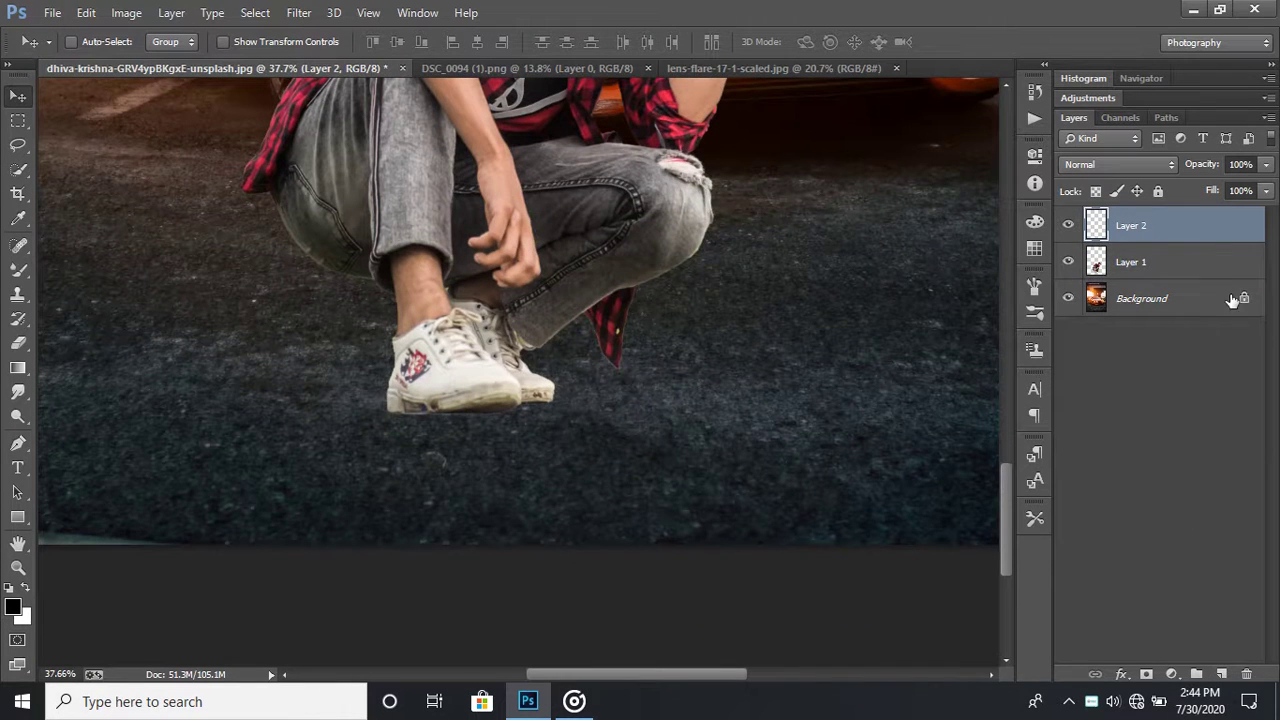
left_click_drag(1206, 232, 1201, 280)
Step: Paint a soft black shadow under the man's shoe with the Mixer Brush
scroll(520, 318, "up", 1)
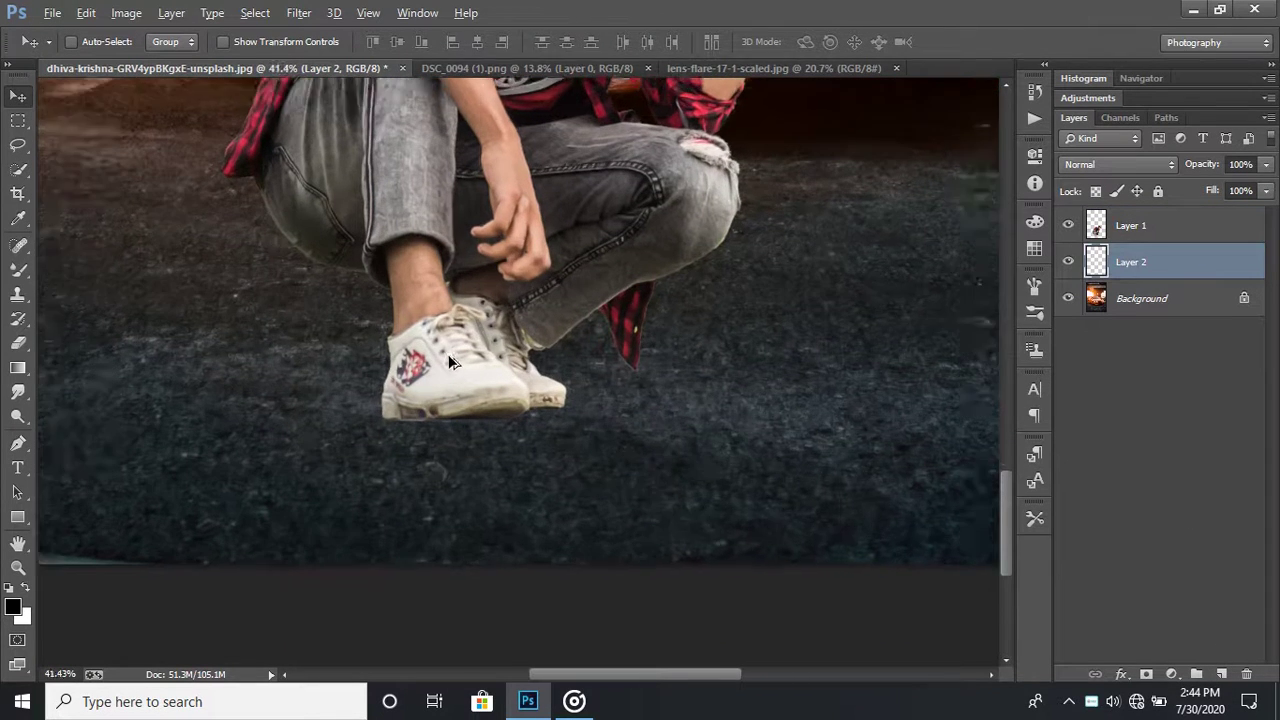
scroll(447, 353, "up", 1)
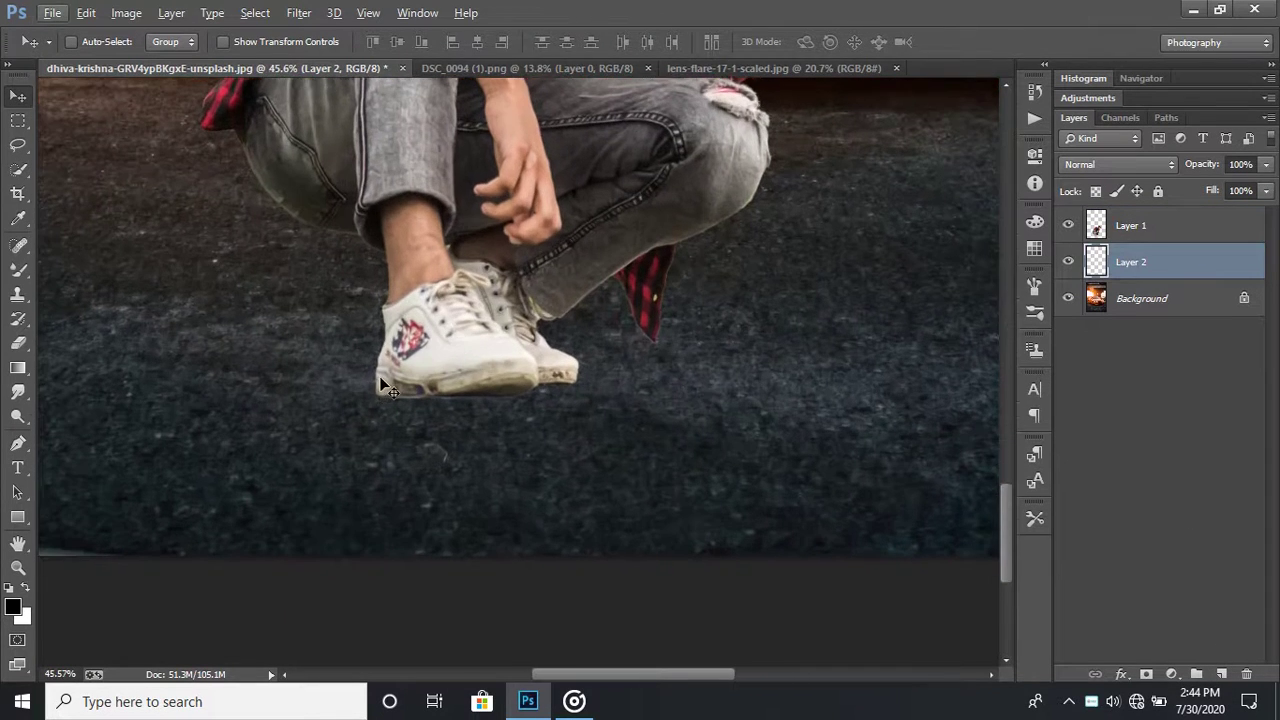
left_click(18, 270)
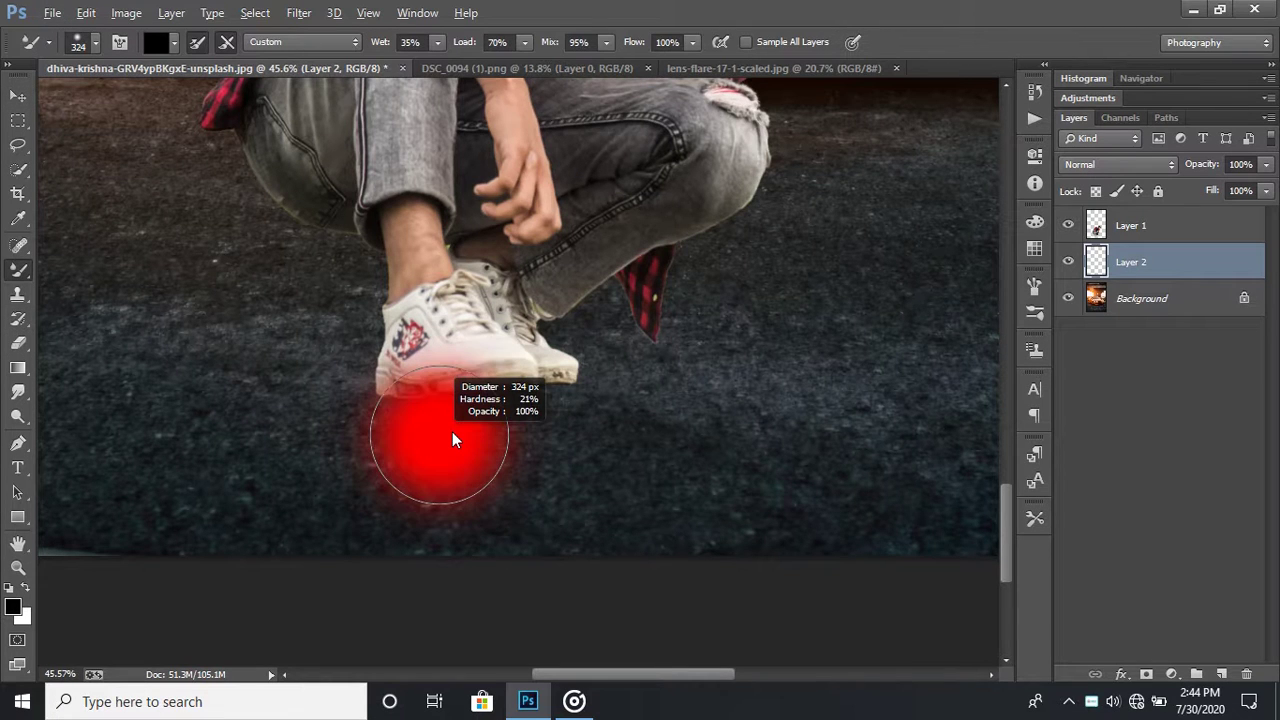
left_click(453, 396)
scroll(623, 434, "down", 3)
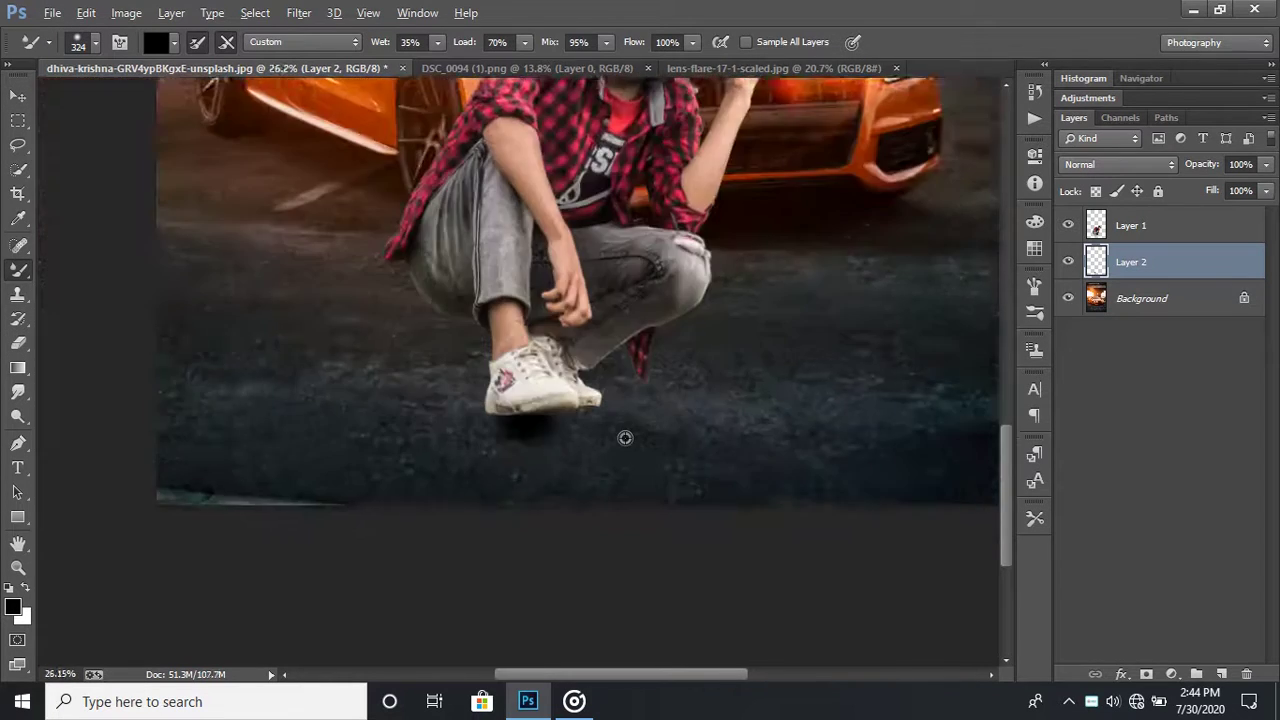
scroll(623, 434, "down", 2)
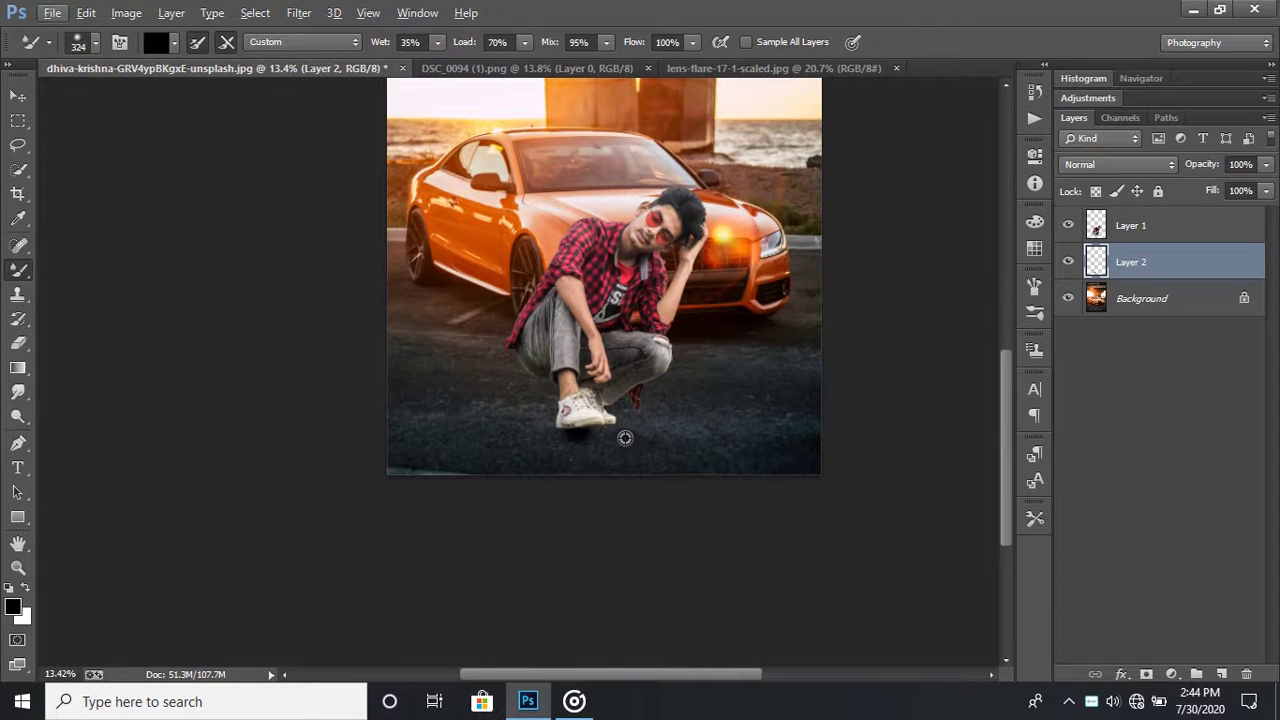
key("ctrl+t")
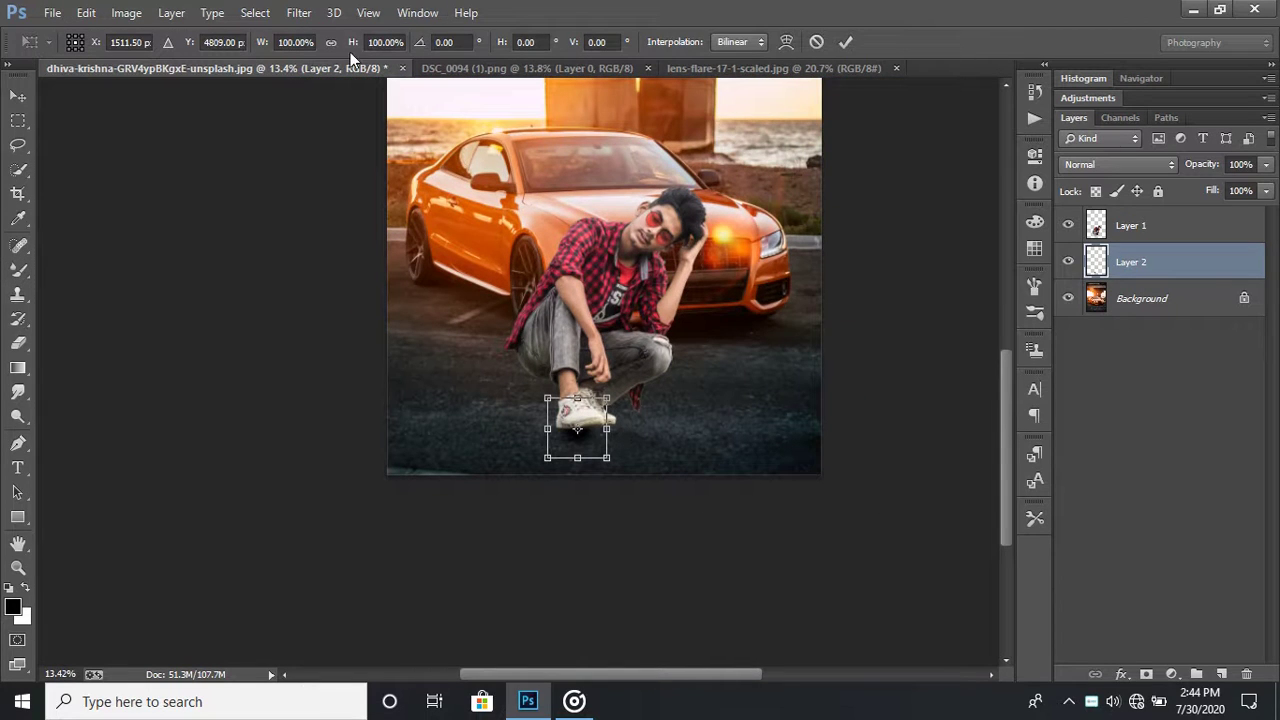
Step: Stretch the shadow to about 937% width into a flat band under the man's shoes
left_click_drag(609, 437, 716, 436)
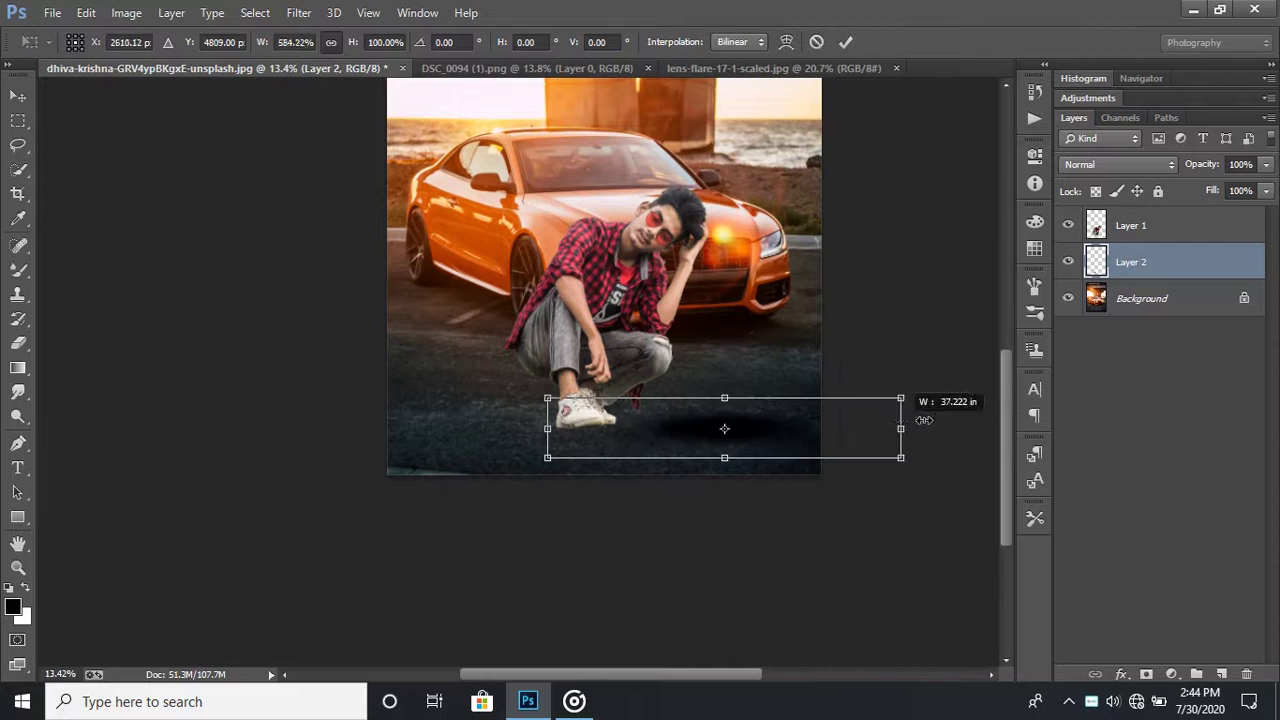
mouse_move(710, 432)
left_mouse_down()
mouse_move(790, 423)
mouse_move(776, 420)
left_mouse_up()
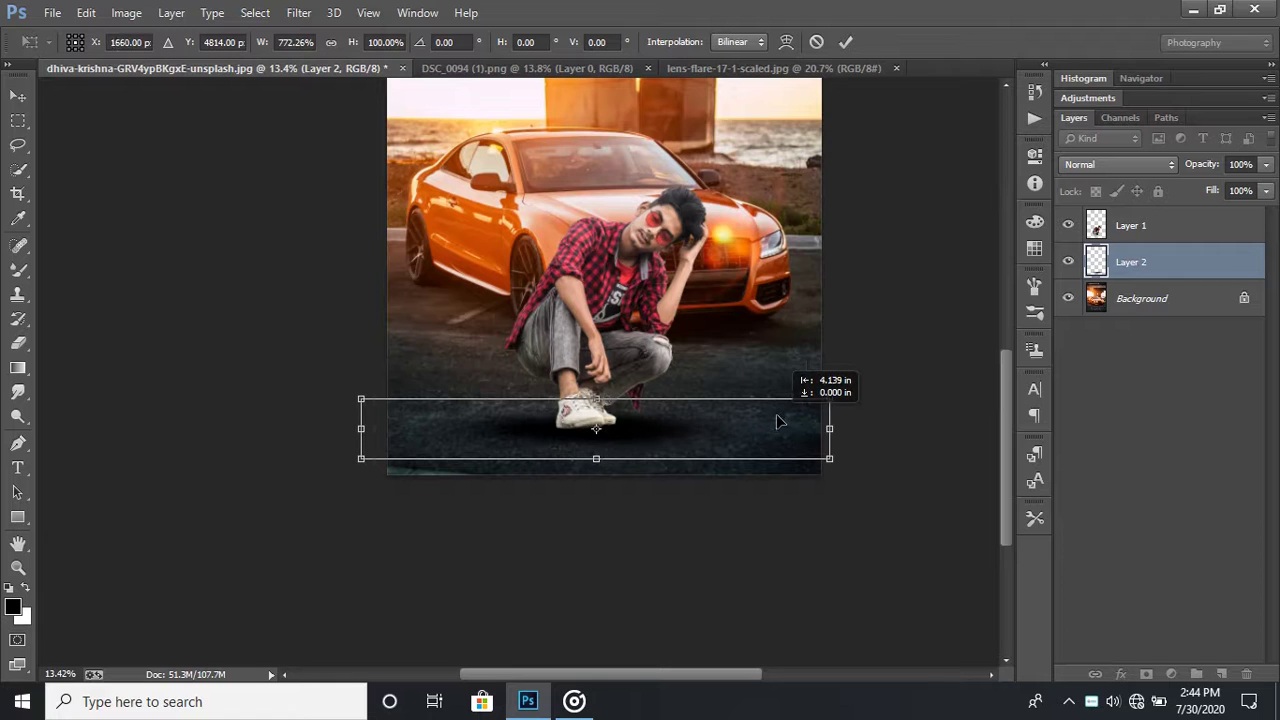
mouse_move(822, 429)
left_mouse_down()
mouse_move(890, 429)
mouse_move(805, 426)
mouse_move(893, 429)
mouse_move(805, 430)
left_mouse_up()
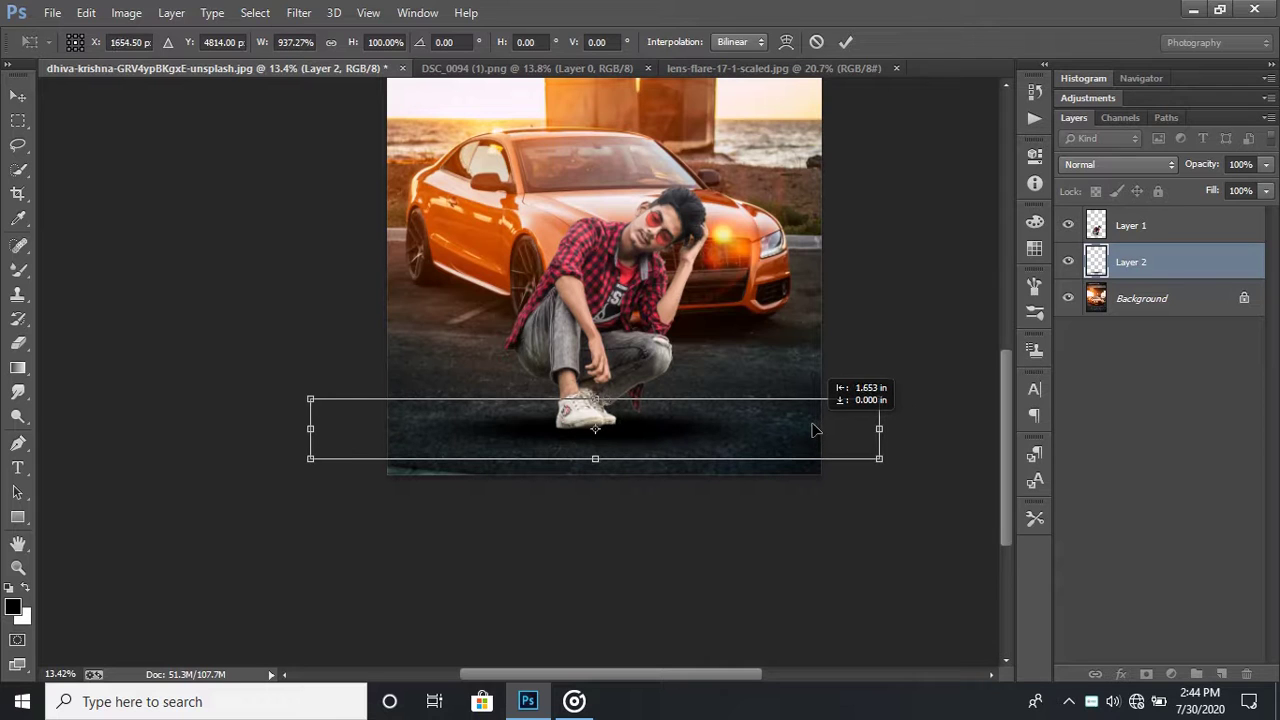
left_click(846, 42)
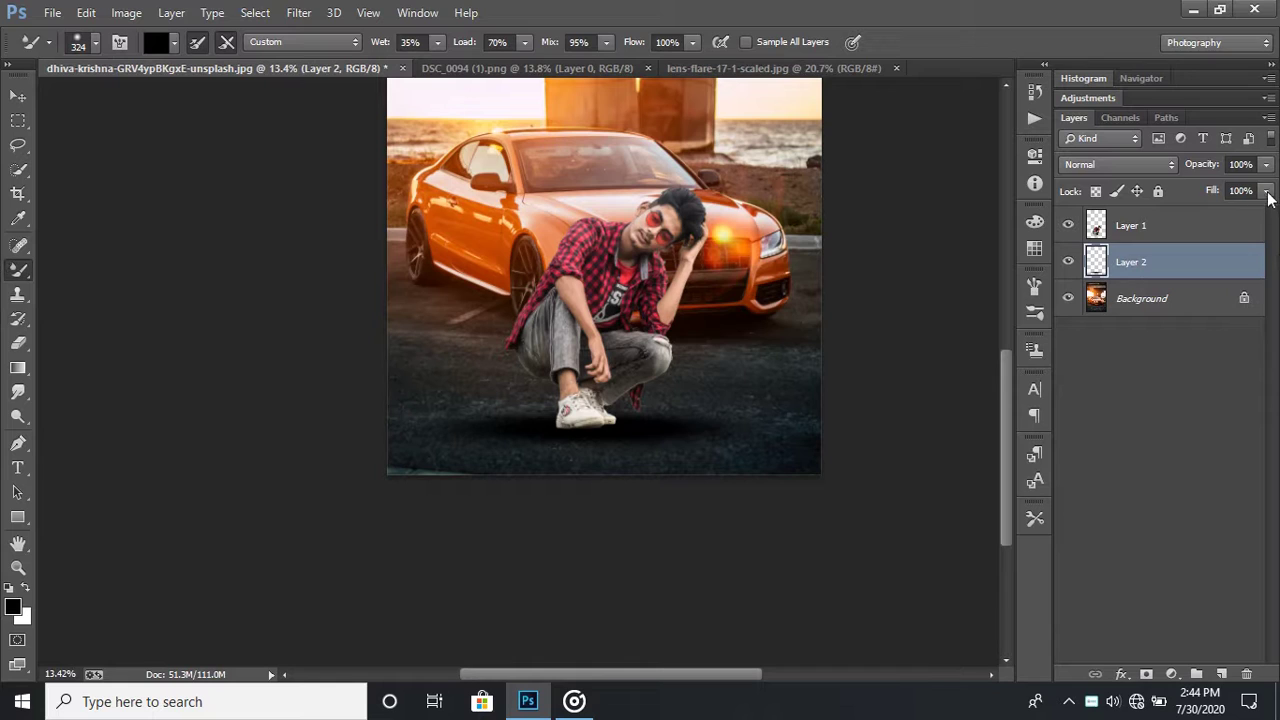
Step: Set Layer 2's fill to 75% and duplicate it as Layer 2 copy above the man
left_click(1236, 213)
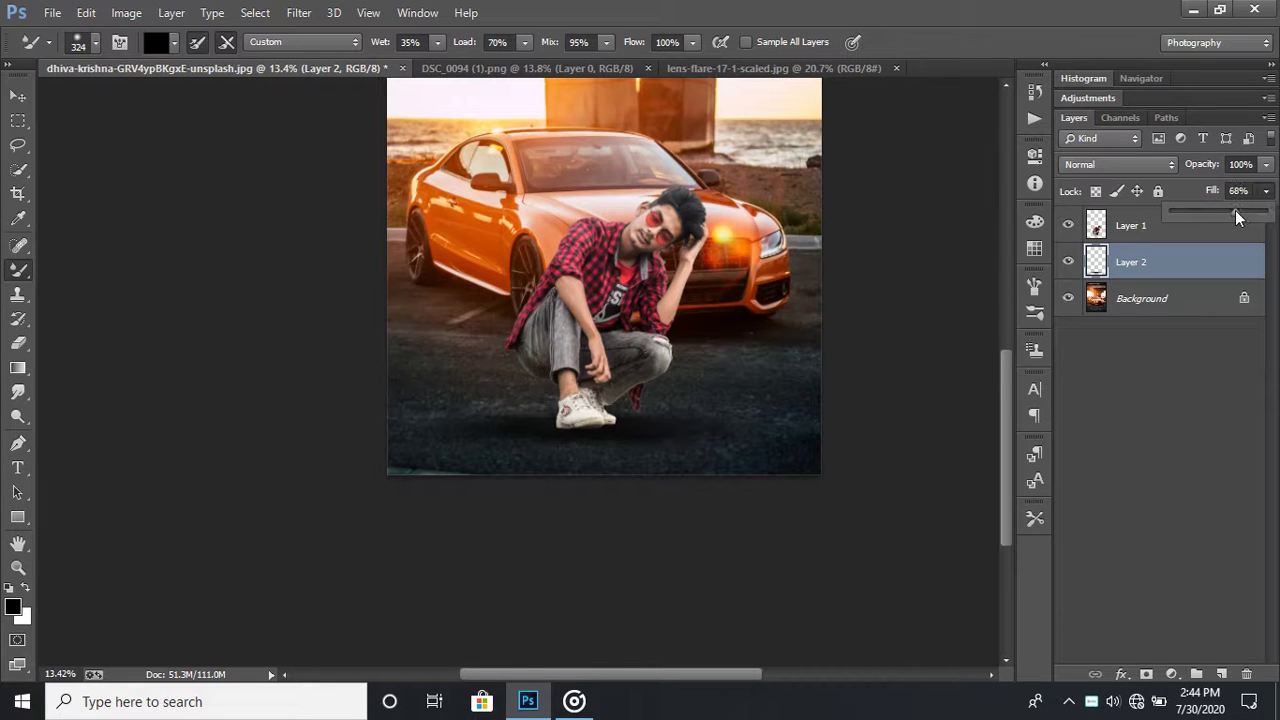
left_click(1145, 265)
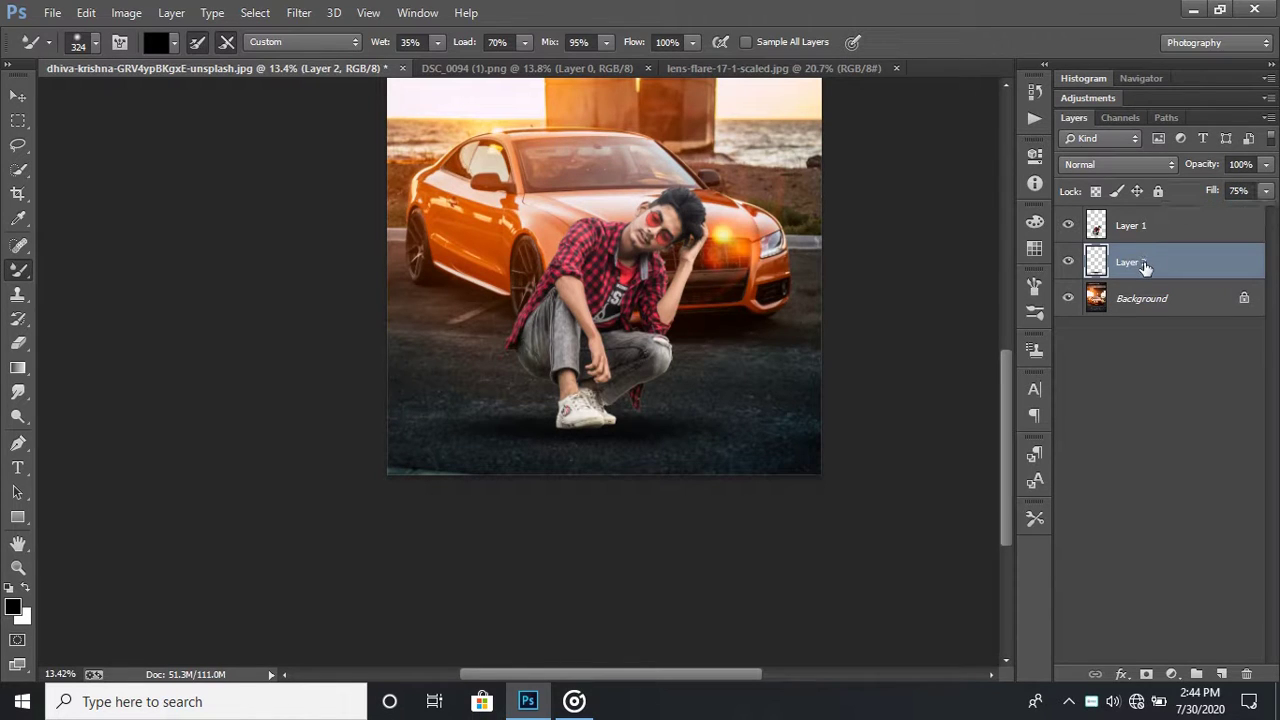
key("ctrl+j")
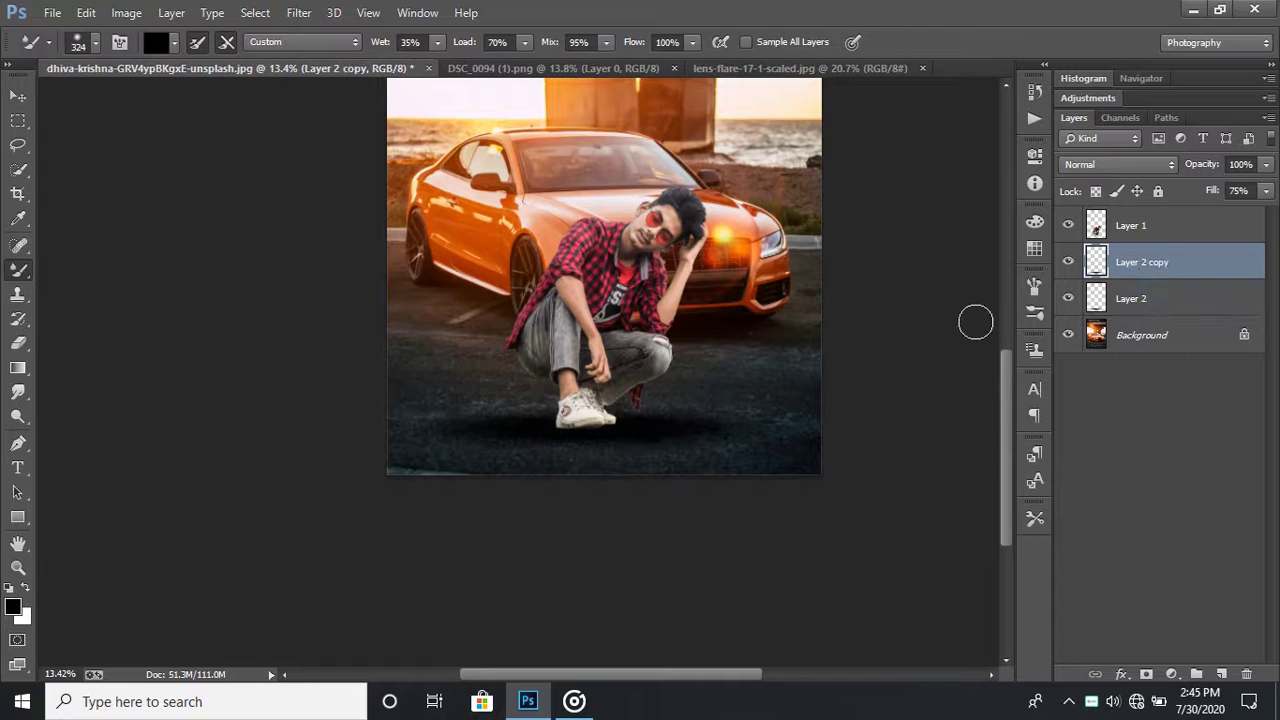
key("v")
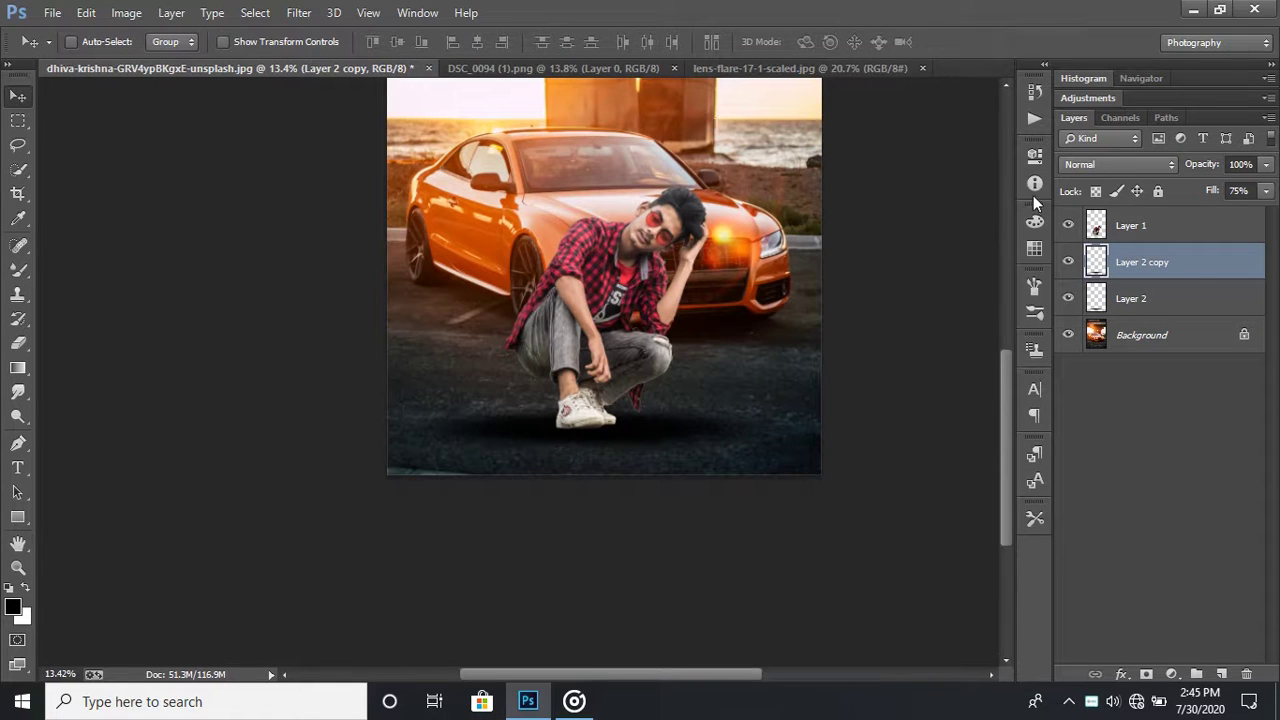
left_click_drag(1189, 258, 1187, 222)
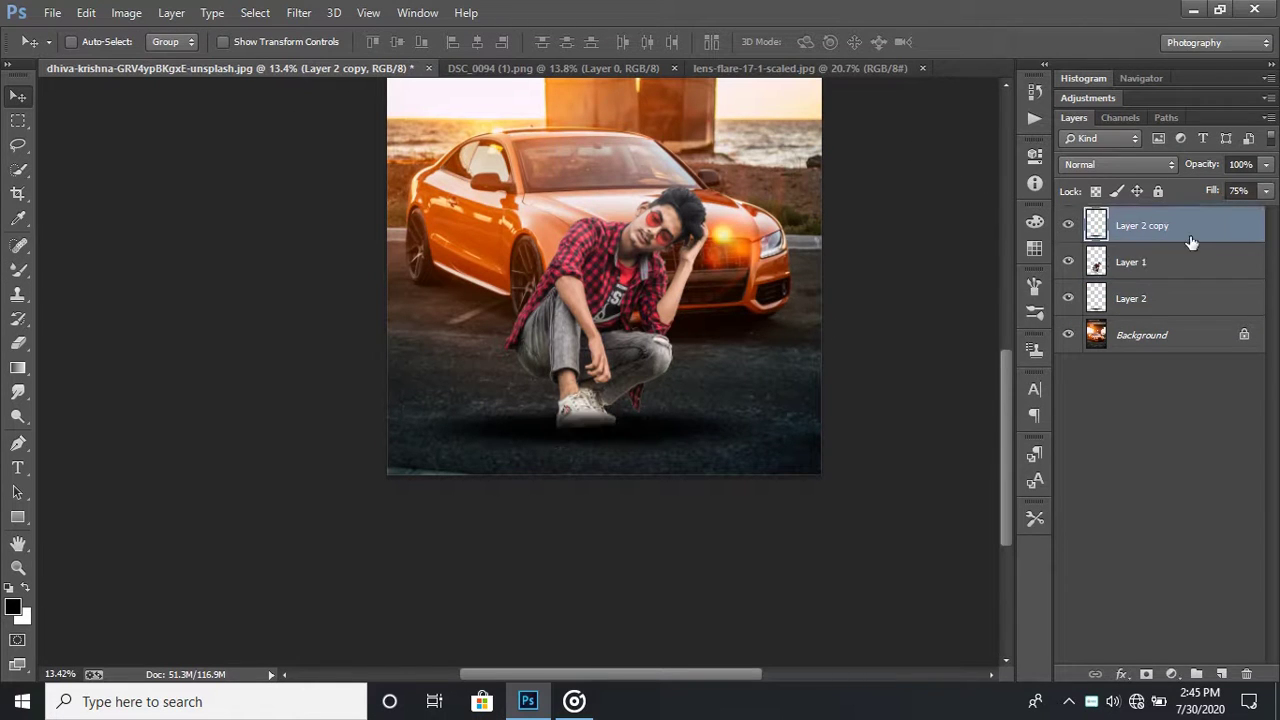
Step: Set Layer 2 copy to about 53% fill and 64% opacity
left_click(1264, 192)
left_click_drag(1220, 211, 1219, 211)
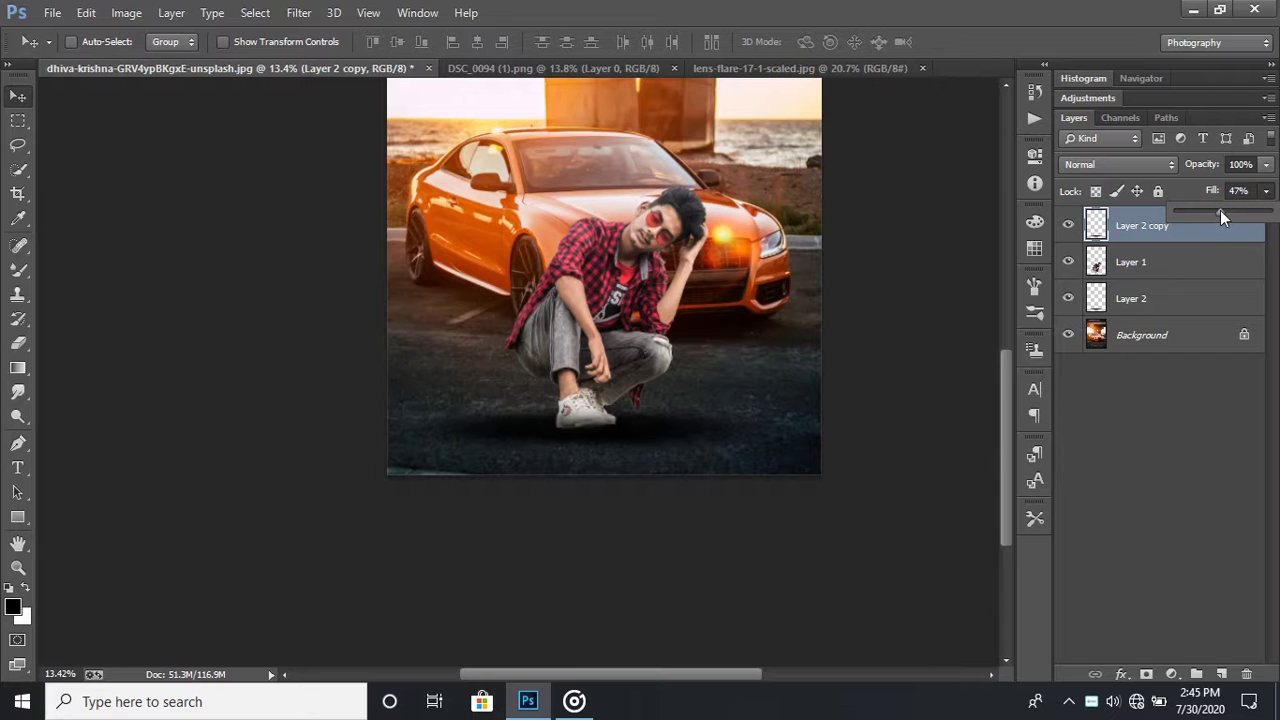
left_click_drag(1228, 216, 1234, 191)
left_click(1266, 165)
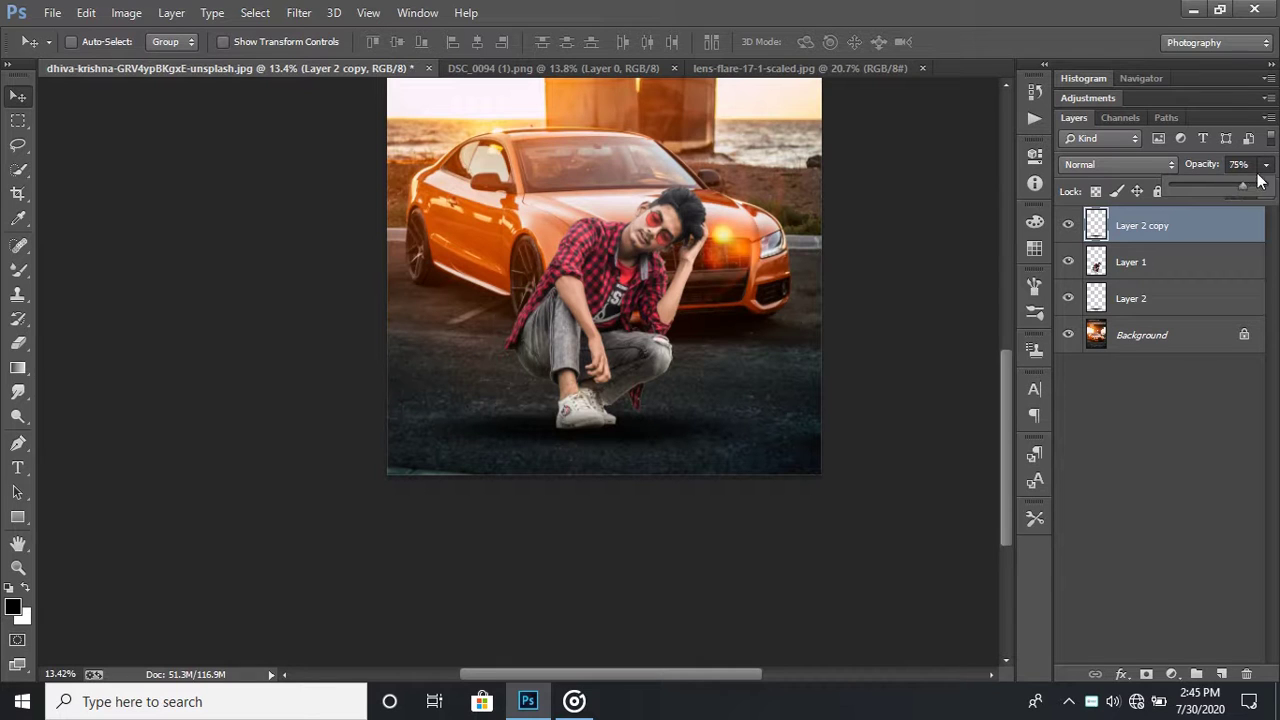
Step: Lower Layer 2's opacity to 60%
left_click(1194, 287)
left_click(1266, 165)
left_click_drag(1228, 187, 1240, 188)
scroll(767, 282, "down", 2)
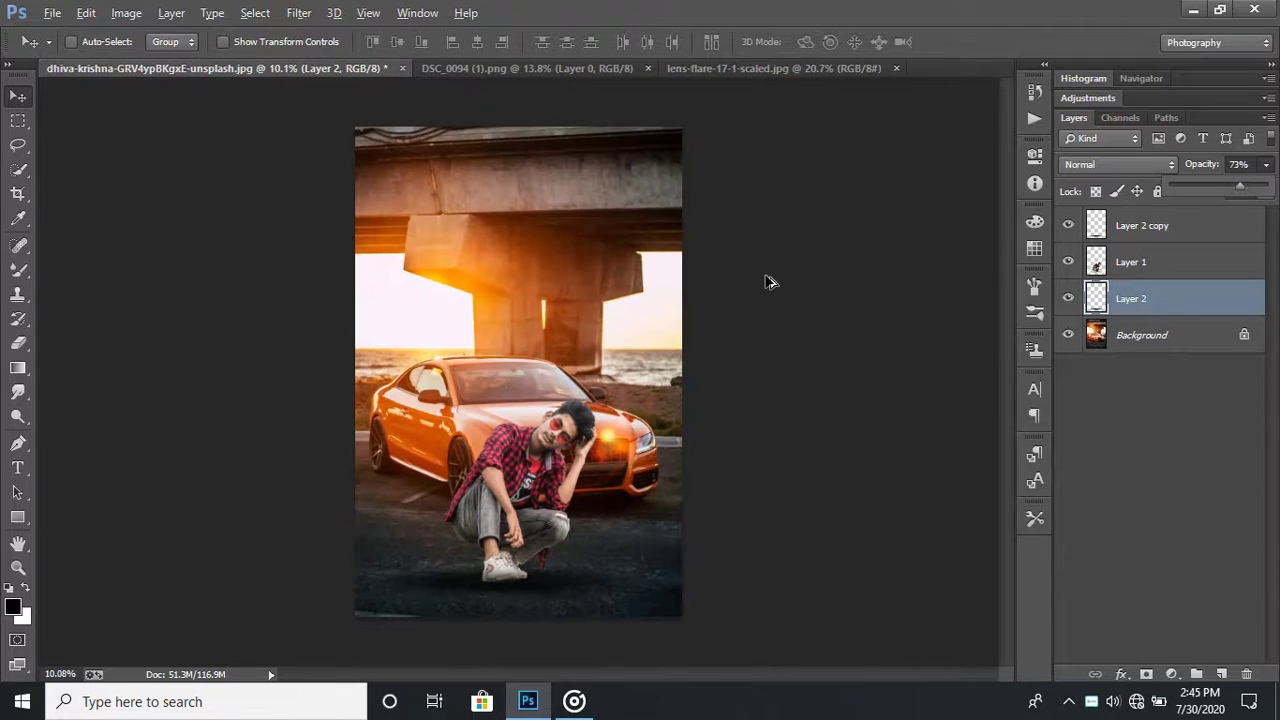
key("alt")
Step: Finish Layer 2's opacity and dismiss its blending options unchanged
left_click(1160, 303)
double_click(1160, 300)
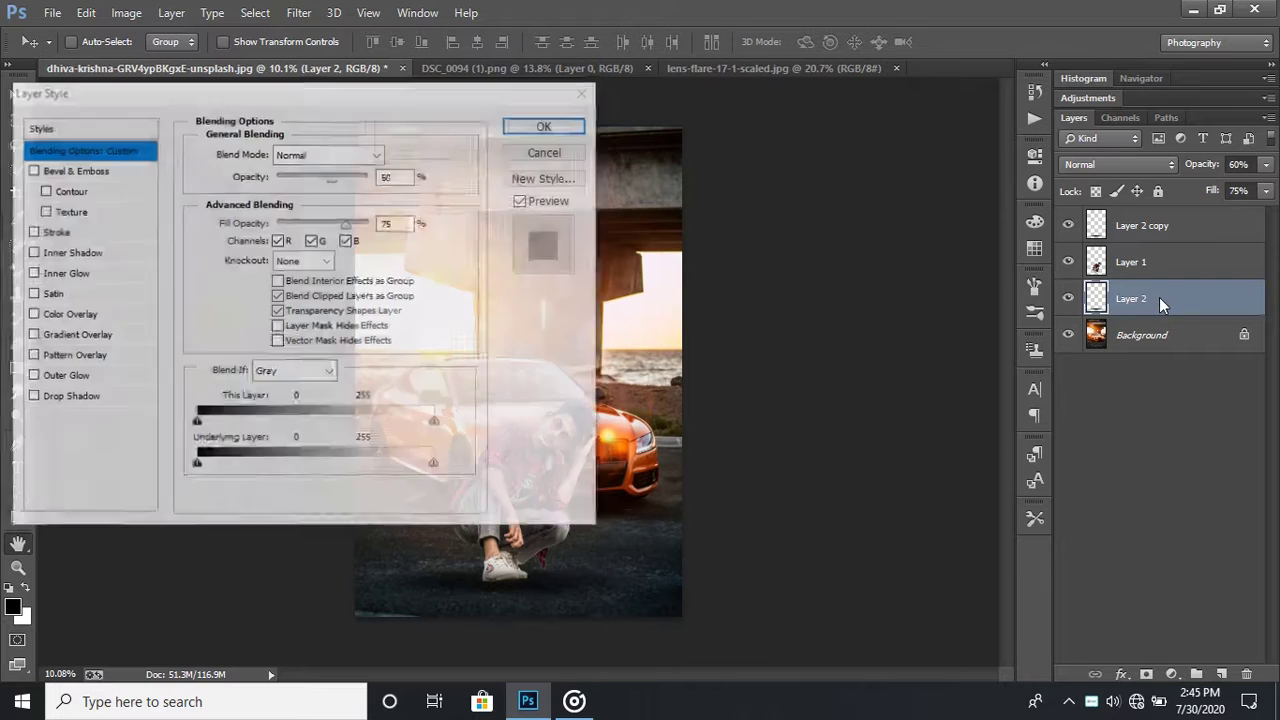
key("Return")
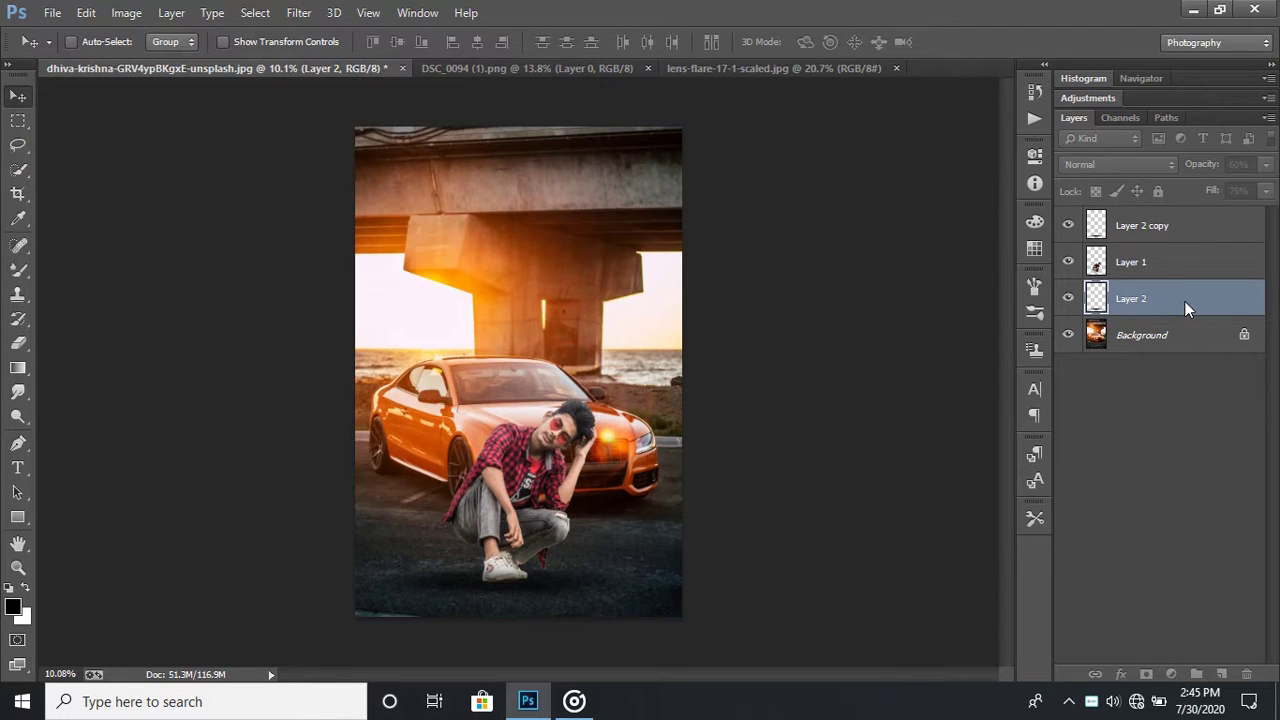
Step: Duplicate Layer 2 as Layer 2 copy 2, stretched to about 133% width and 234% height
left_click_drag(1186, 303, 1222, 673)
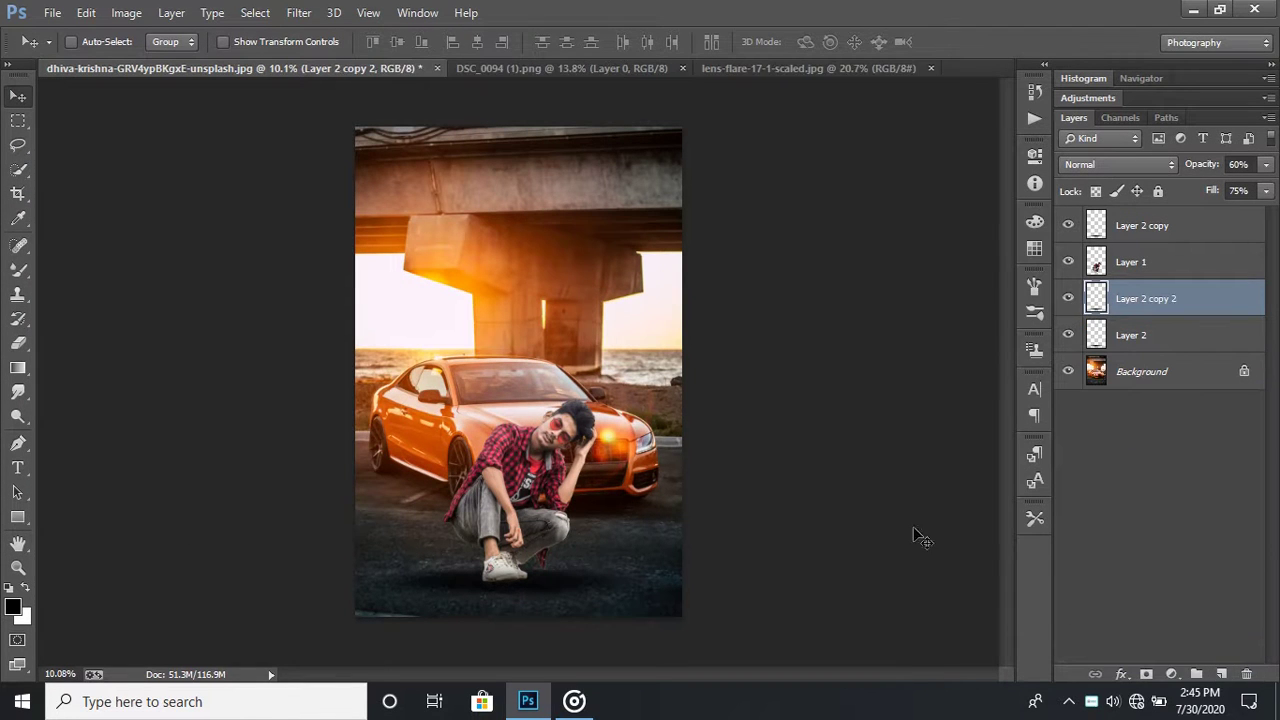
key("ctrl+t")
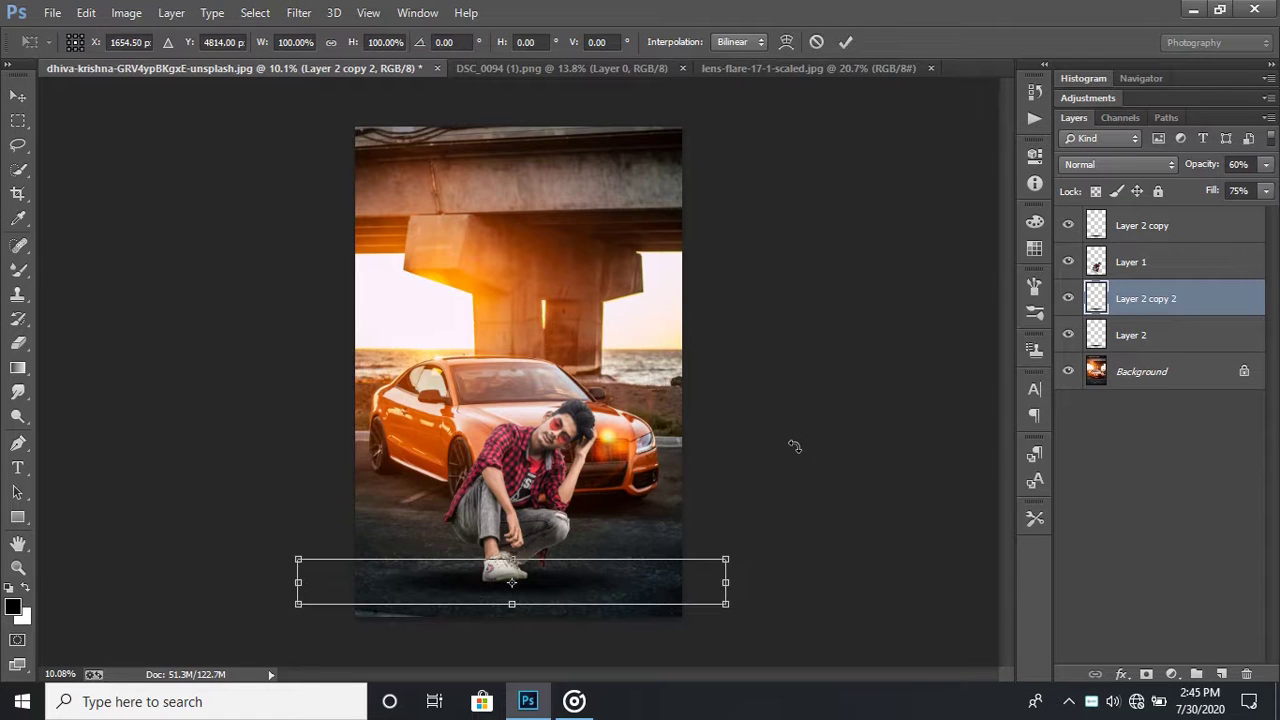
key("ctrl+minus")
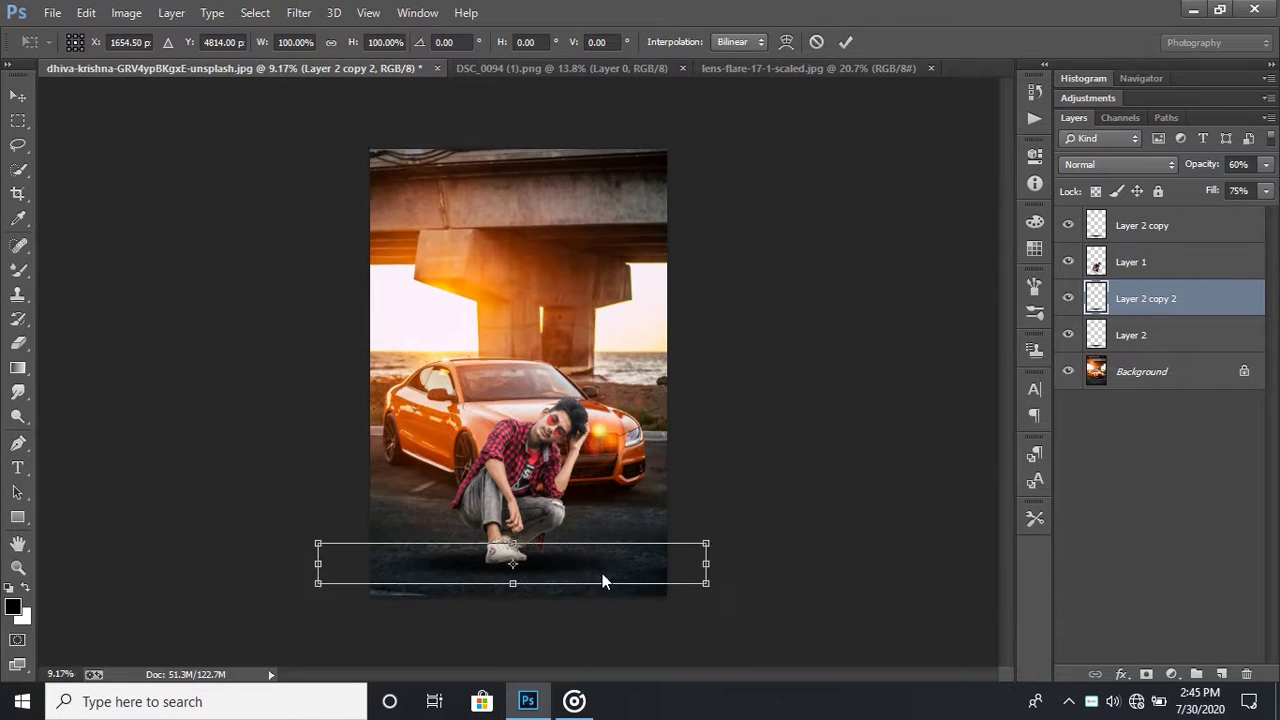
left_click_drag(602, 573, 574, 546)
left_click_drag(682, 562, 802, 595)
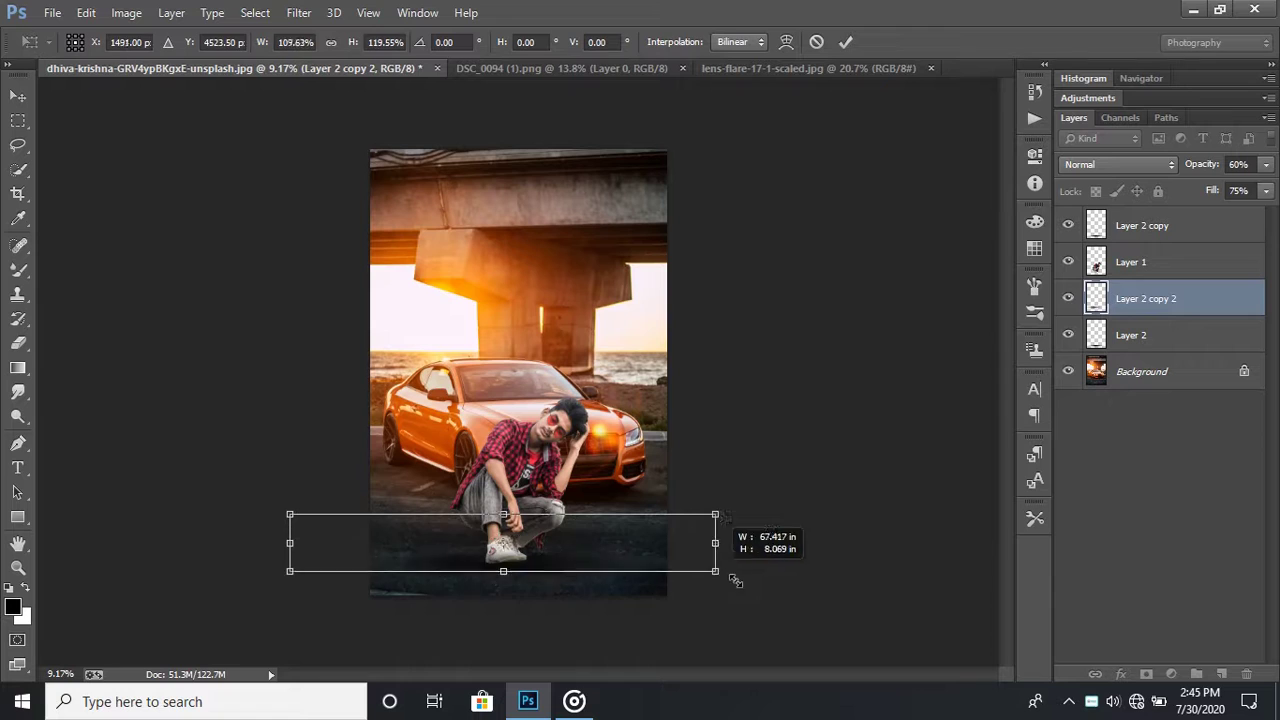
left_click_drag(689, 580, 669, 587)
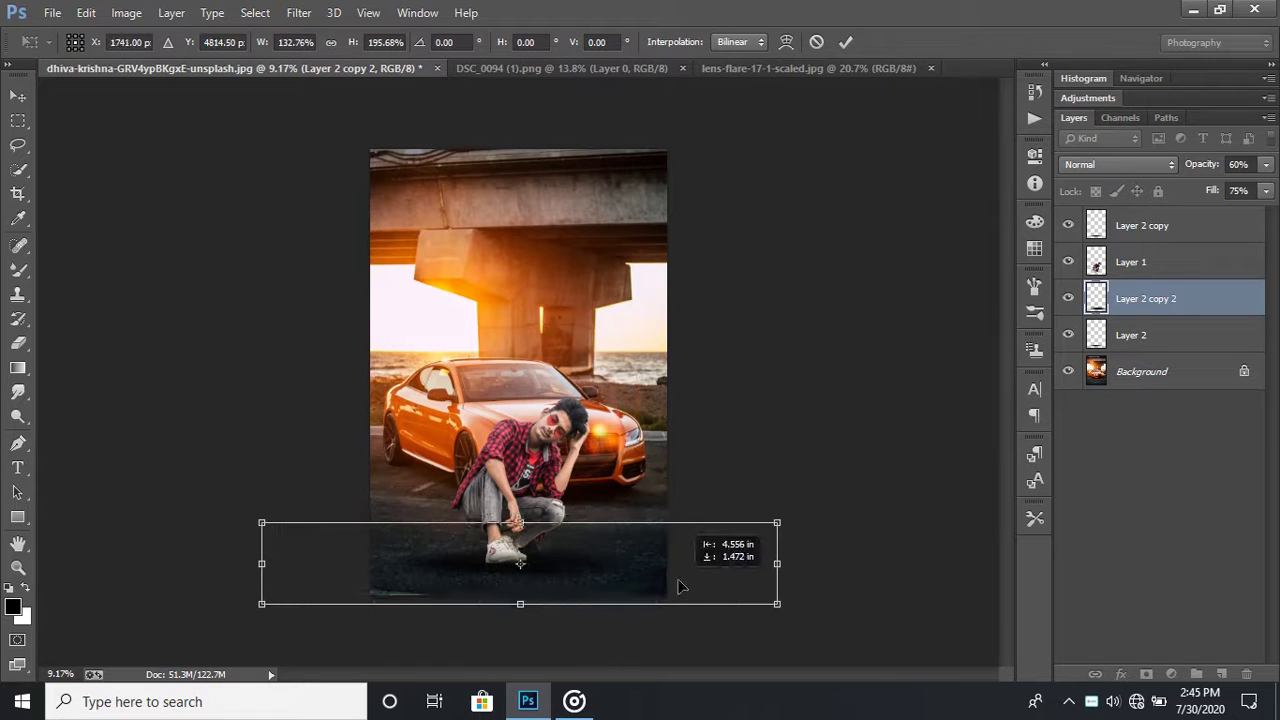
left_click_drag(512, 522, 512, 506)
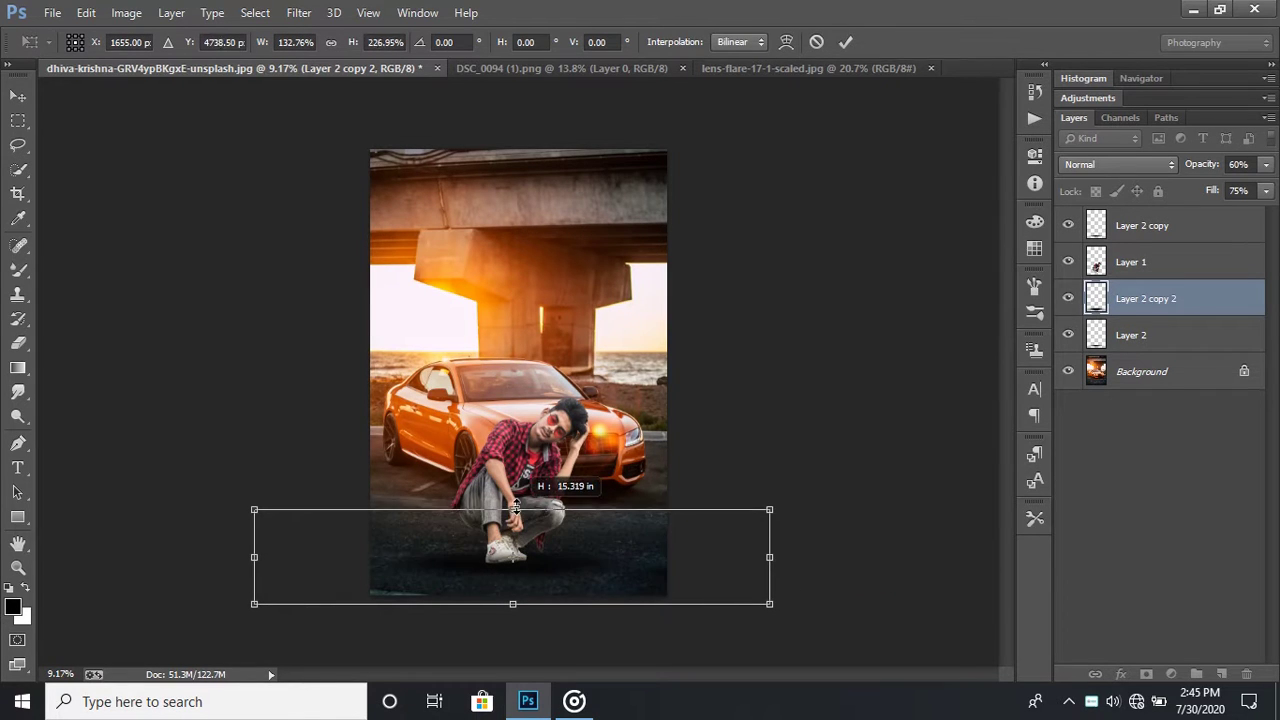
left_click_drag(571, 547, 560, 557)
scroll(553, 597, "up", 2)
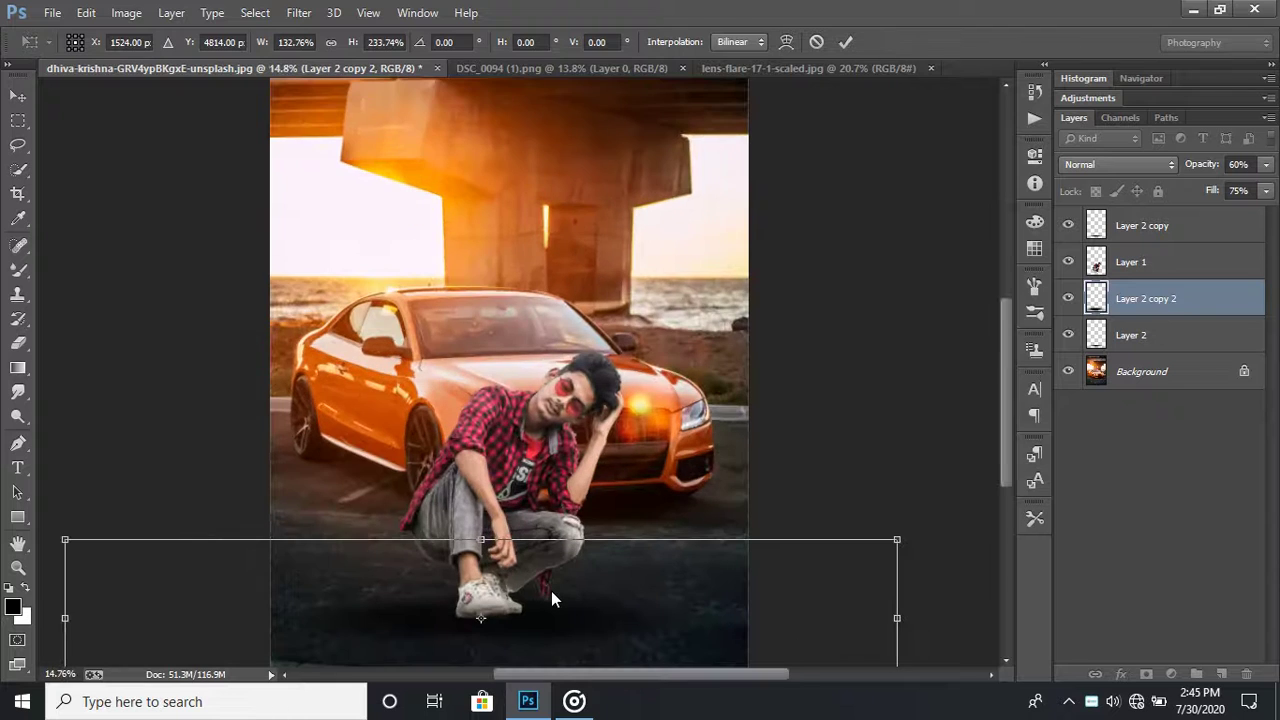
left_click(845, 41)
scroll(812, 500, "down", 1)
scroll(812, 500, "down", 1)
left_click(1267, 191)
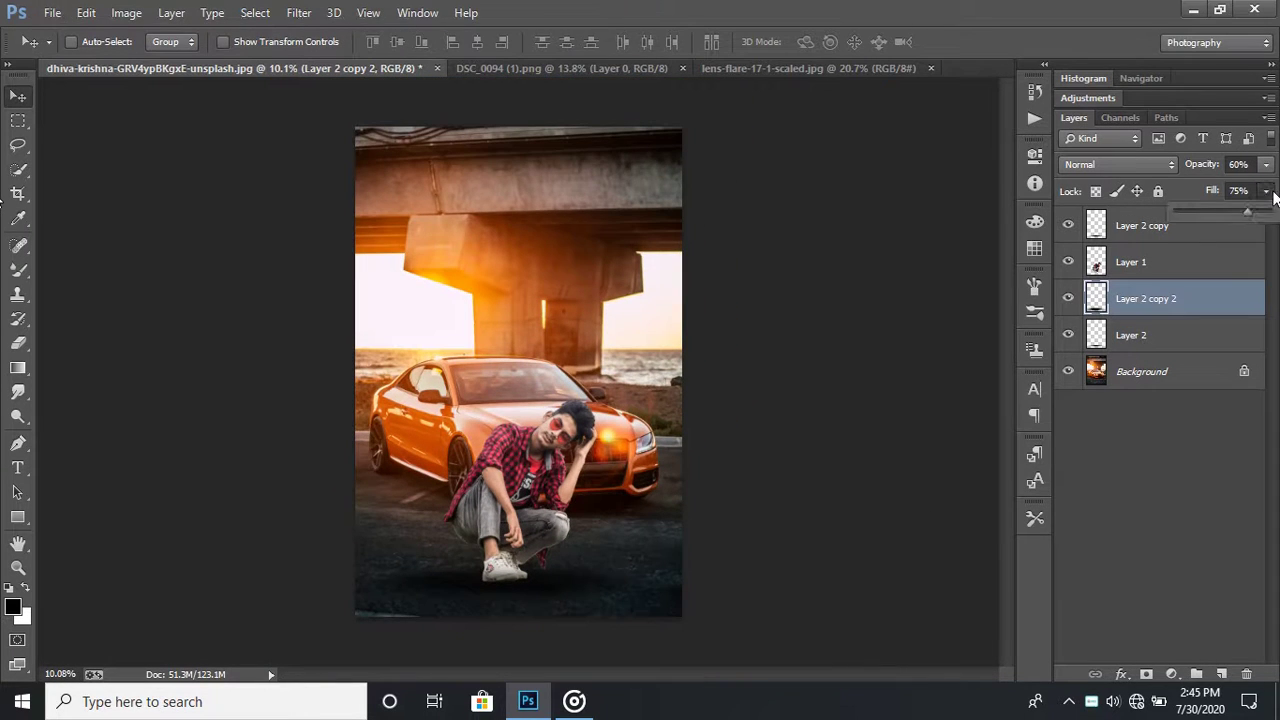
Step: Lower Layer 2 copy 2's opacity to about 30% and adjust its fill
left_click_drag(1270, 216, 1193, 208)
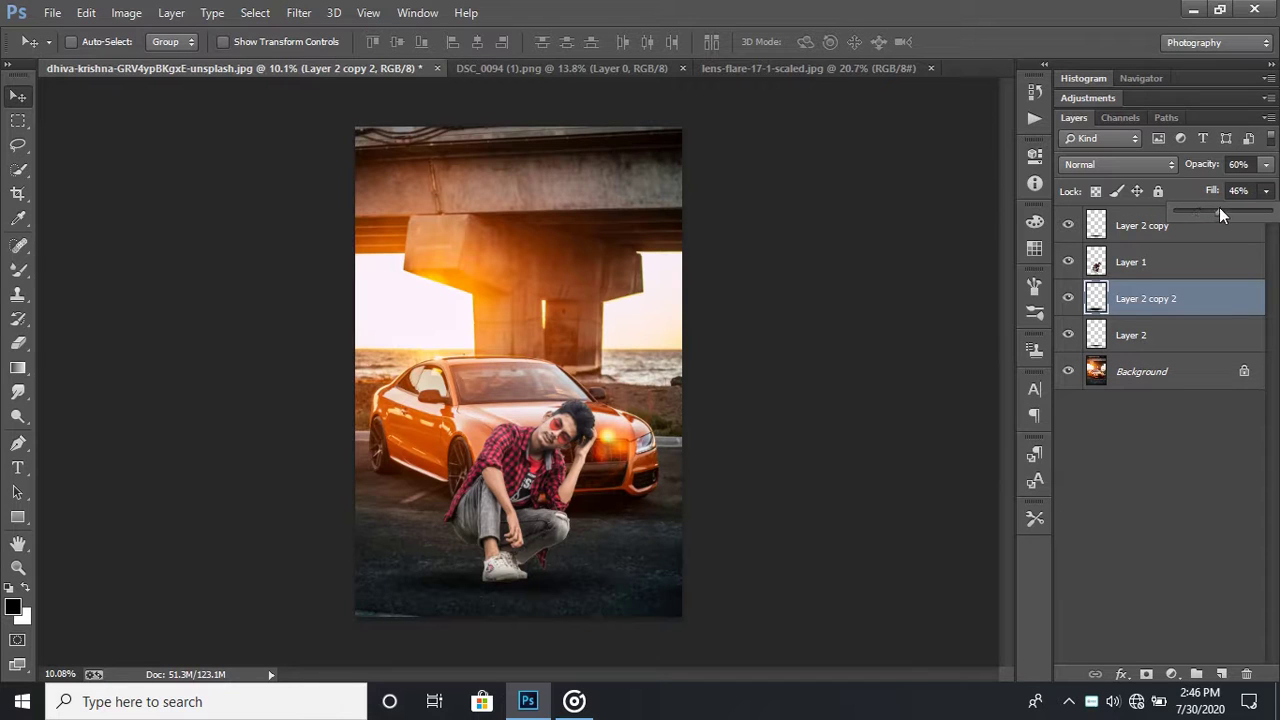
left_click(1266, 164)
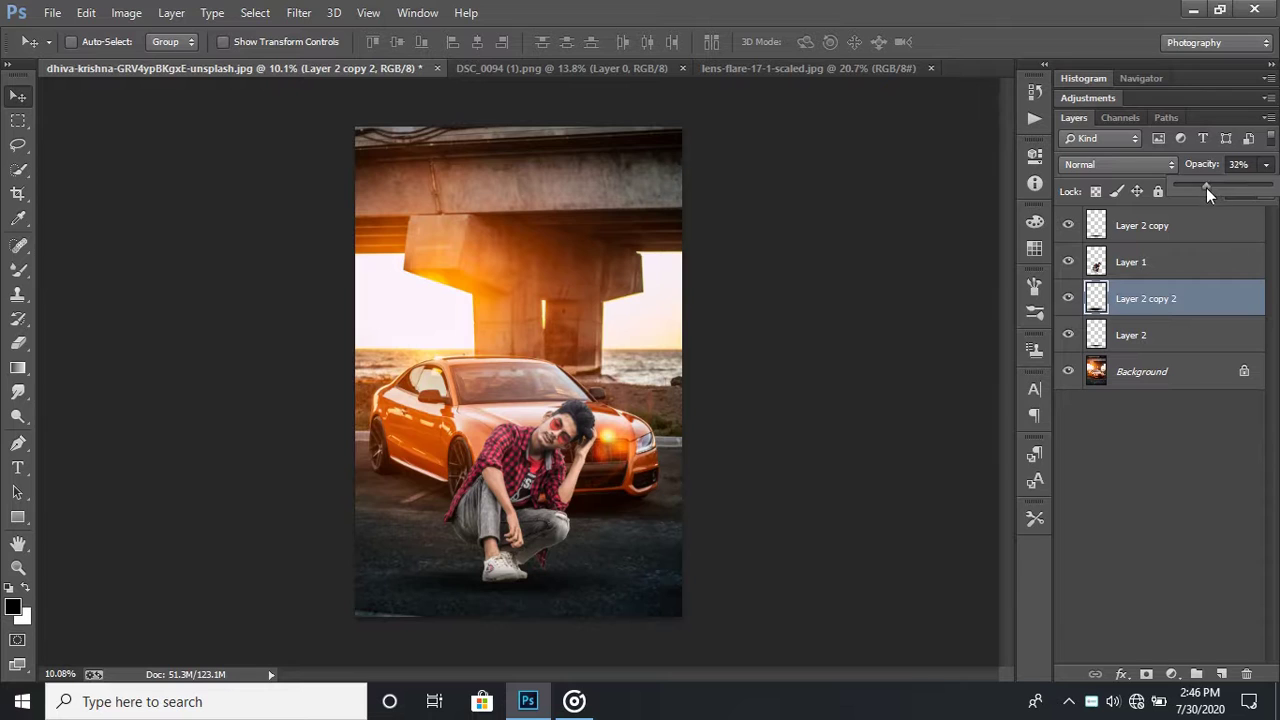
left_click_drag(1207, 185, 1205, 187)
left_click(1265, 191)
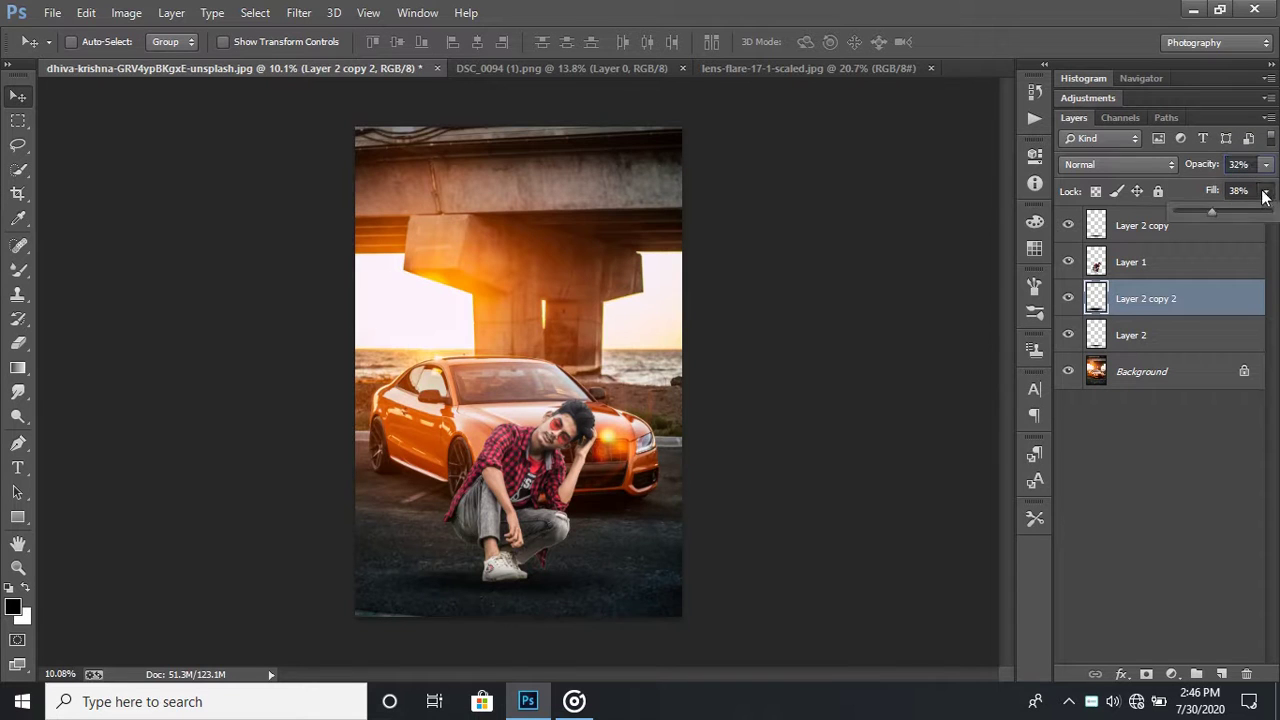
left_click_drag(1233, 210, 1255, 210)
Step: Set Layer 2 copy's fill to 77%
left_click(1192, 230)
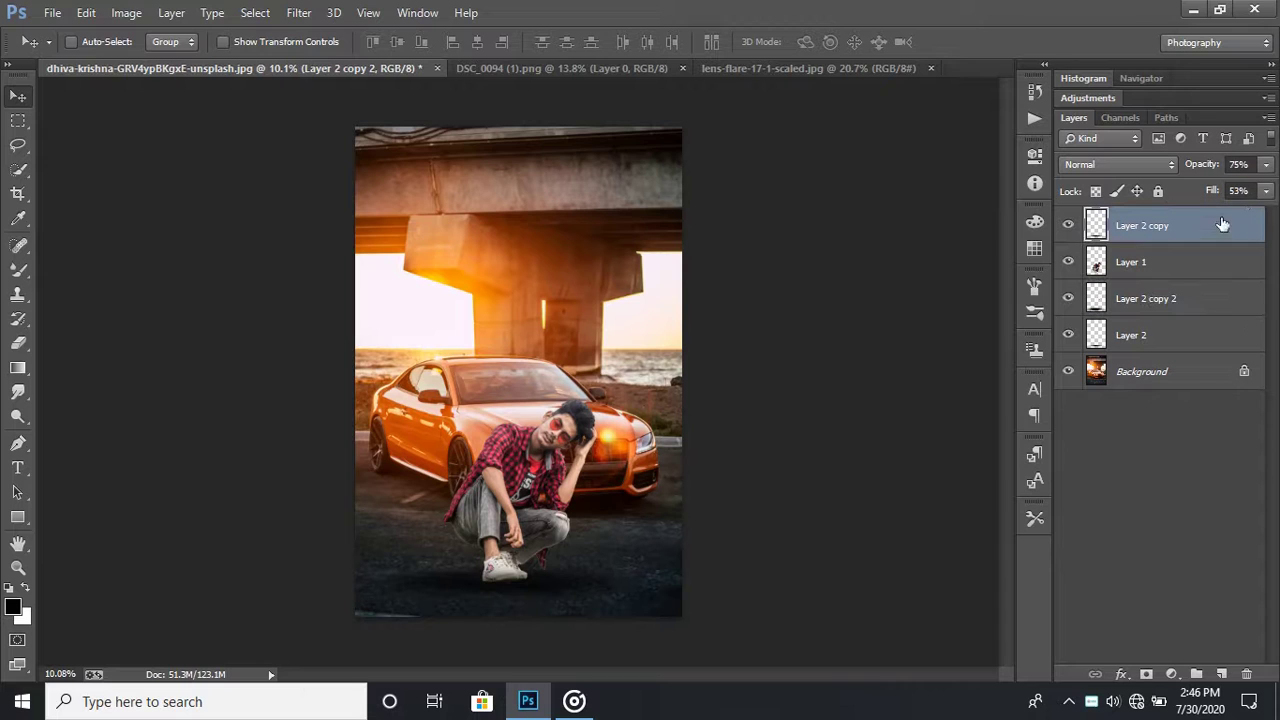
left_click(1265, 191)
mouse_move(1246, 217)
left_mouse_down()
mouse_move(1278, 217)
mouse_move(1108, 212)
mouse_move(1272, 222)
left_mouse_up()
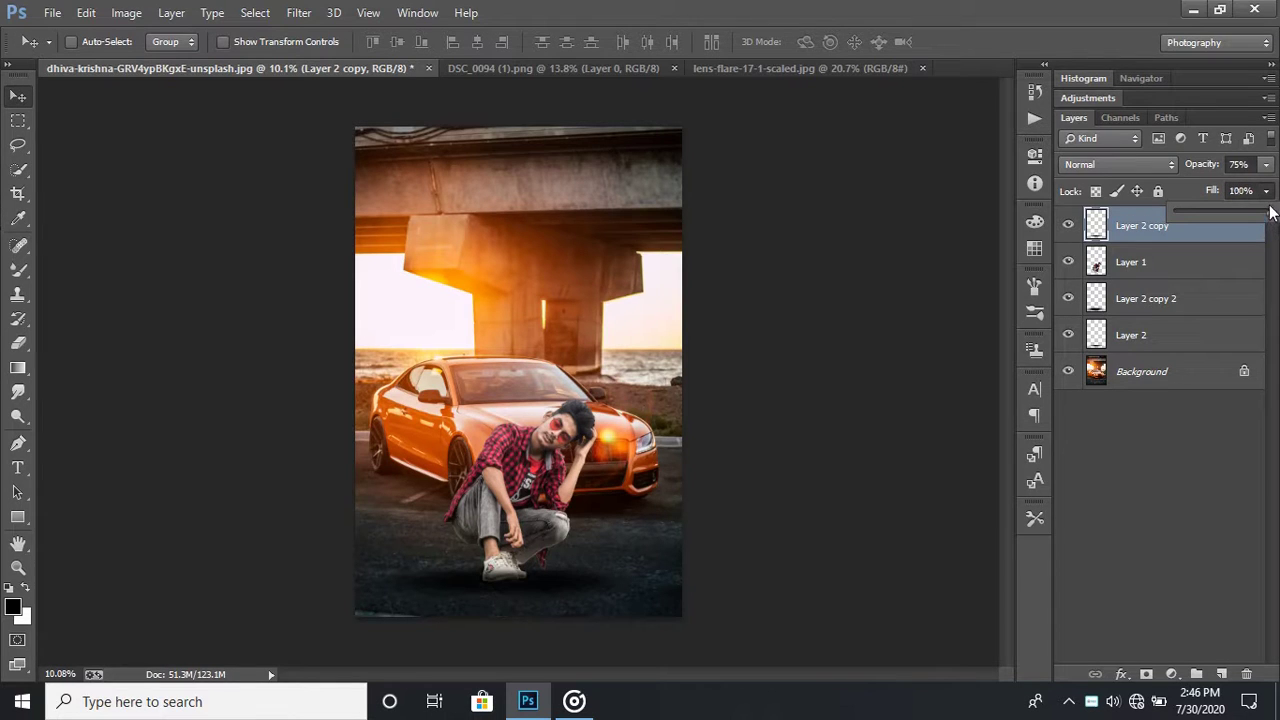
left_click(1257, 214)
left_click_drag(1257, 218, 1250, 216)
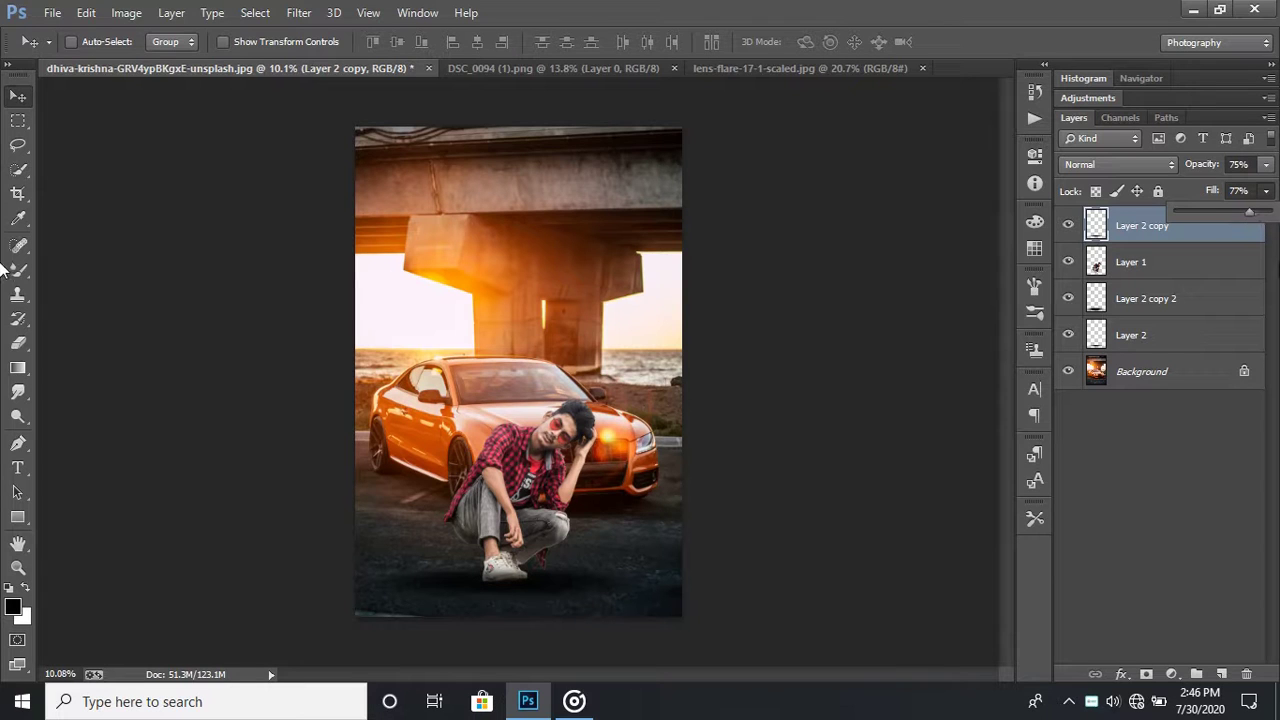
Step: Set Layer 2 to 47% opacity and 30% fill
left_click(1172, 333)
left_click(1265, 165)
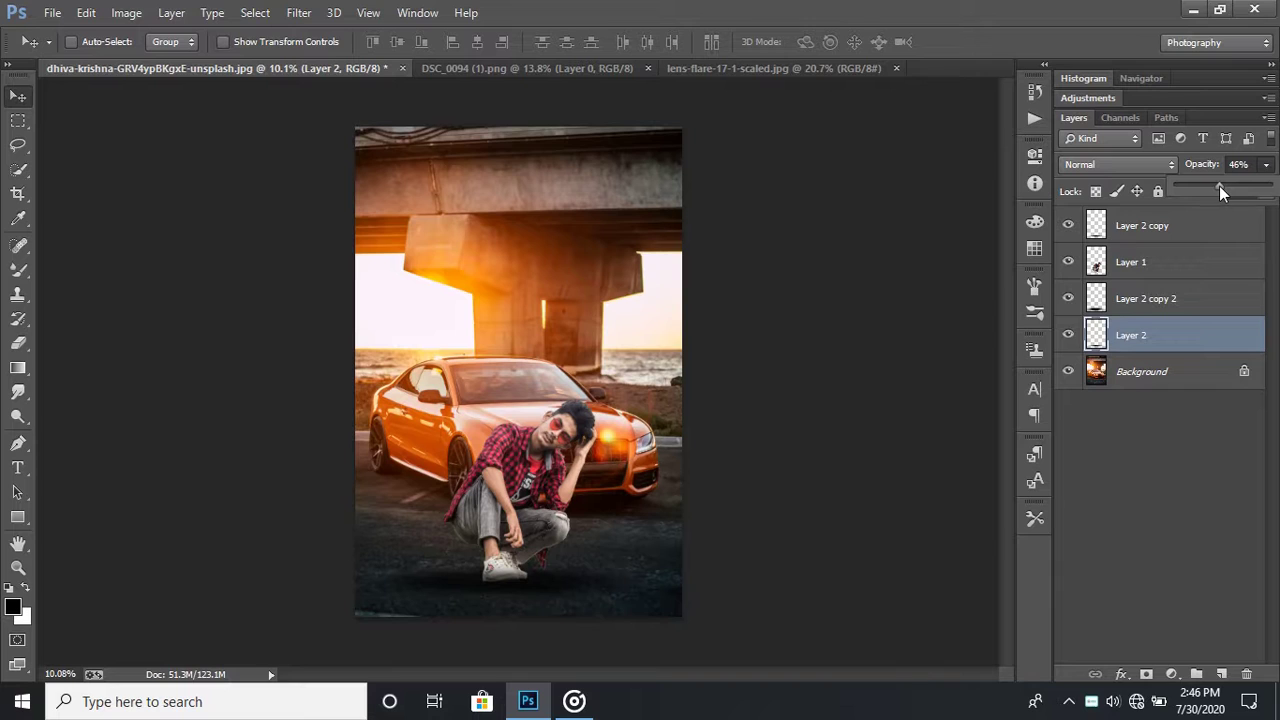
left_click(1190, 298)
left_click(1266, 166)
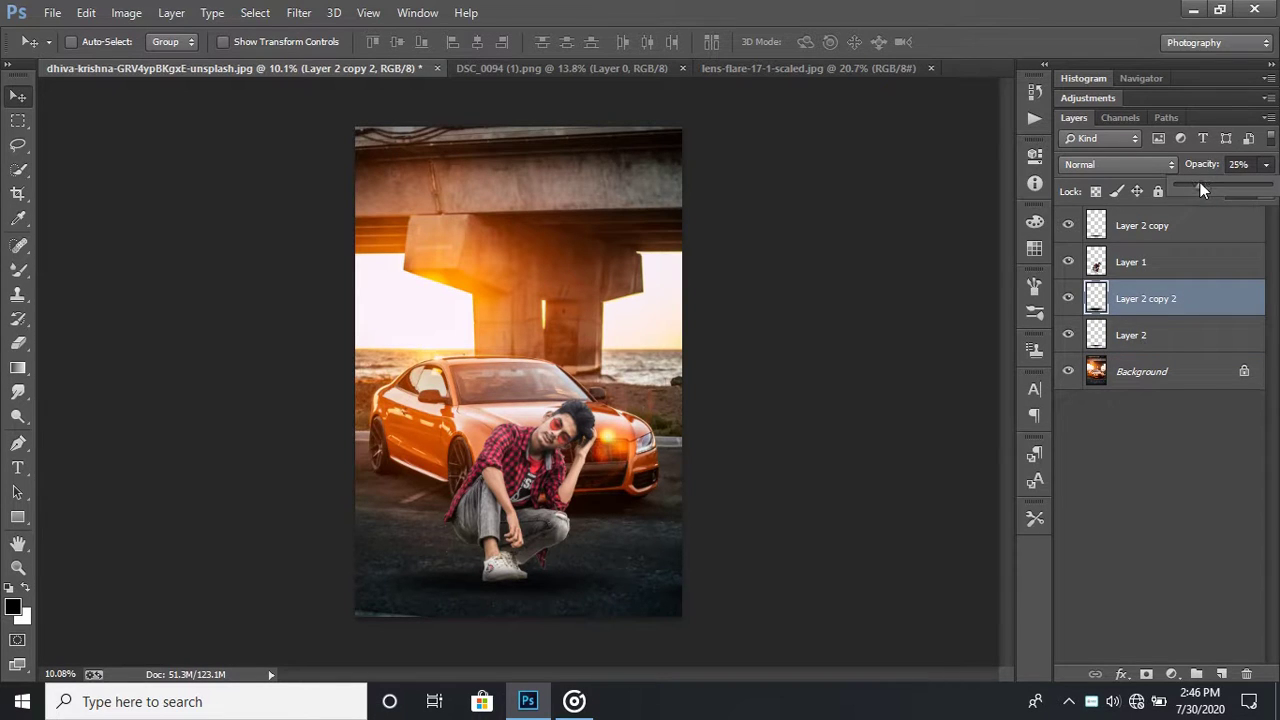
left_click(1168, 338)
left_click(1266, 191)
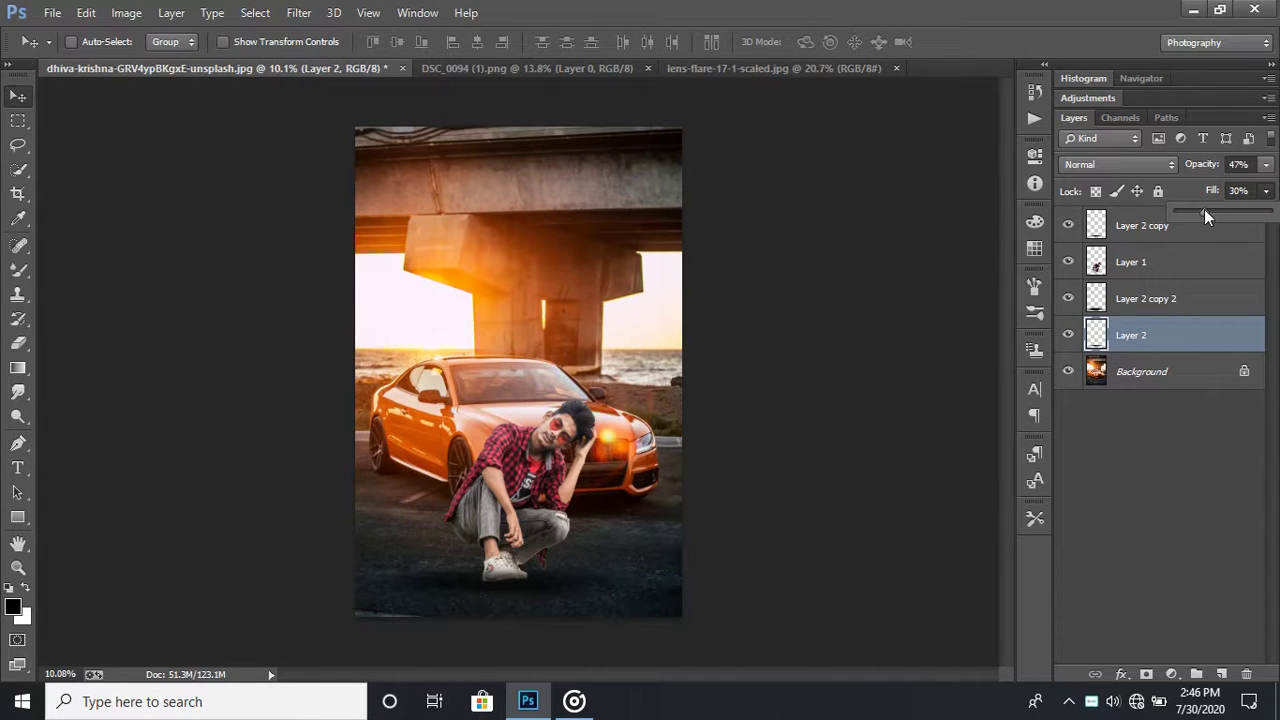
left_click(1160, 374)
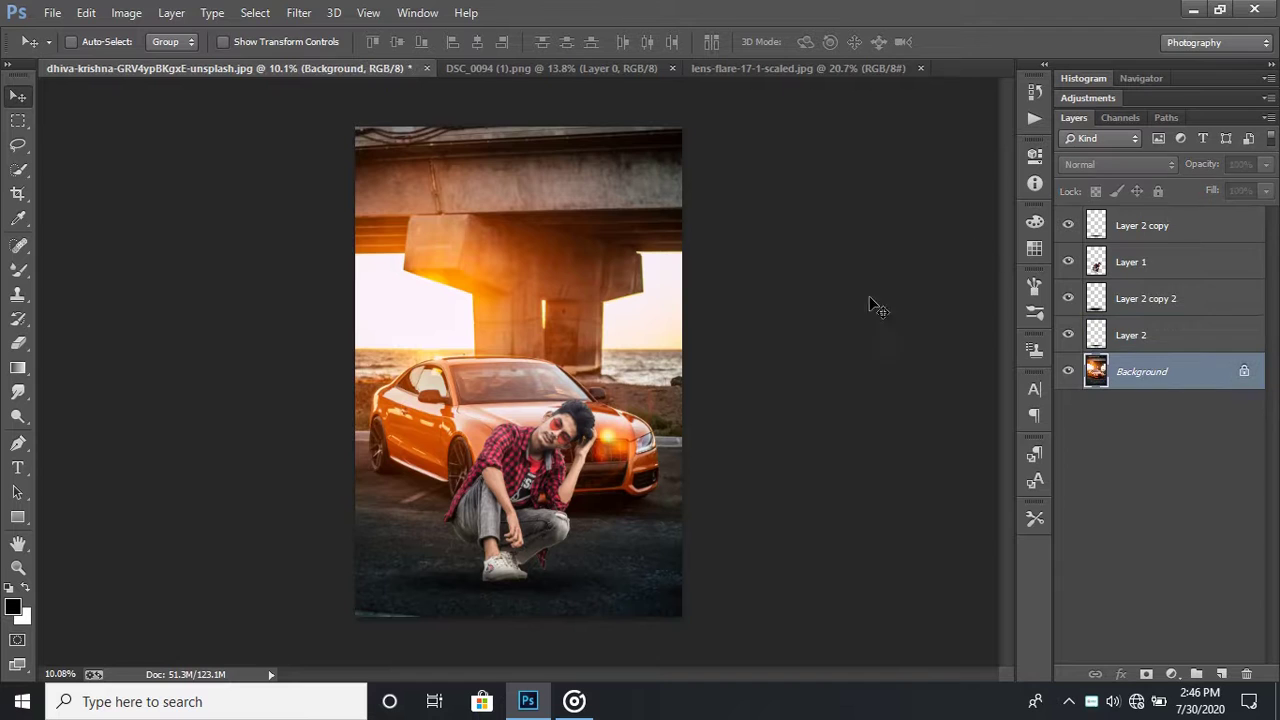
Step: Duplicate the Background layer with Ctrl+J and launch the Camera Raw filter on the copy
left_click(300, 13)
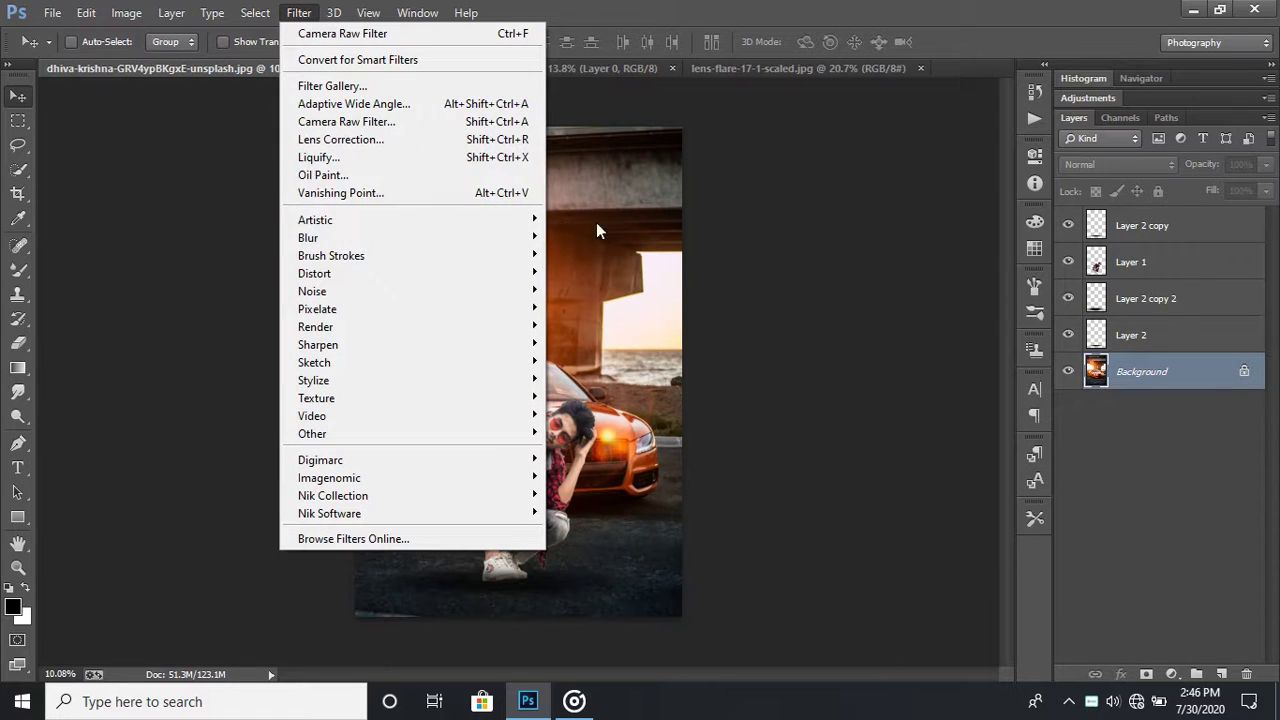
left_click(892, 186)
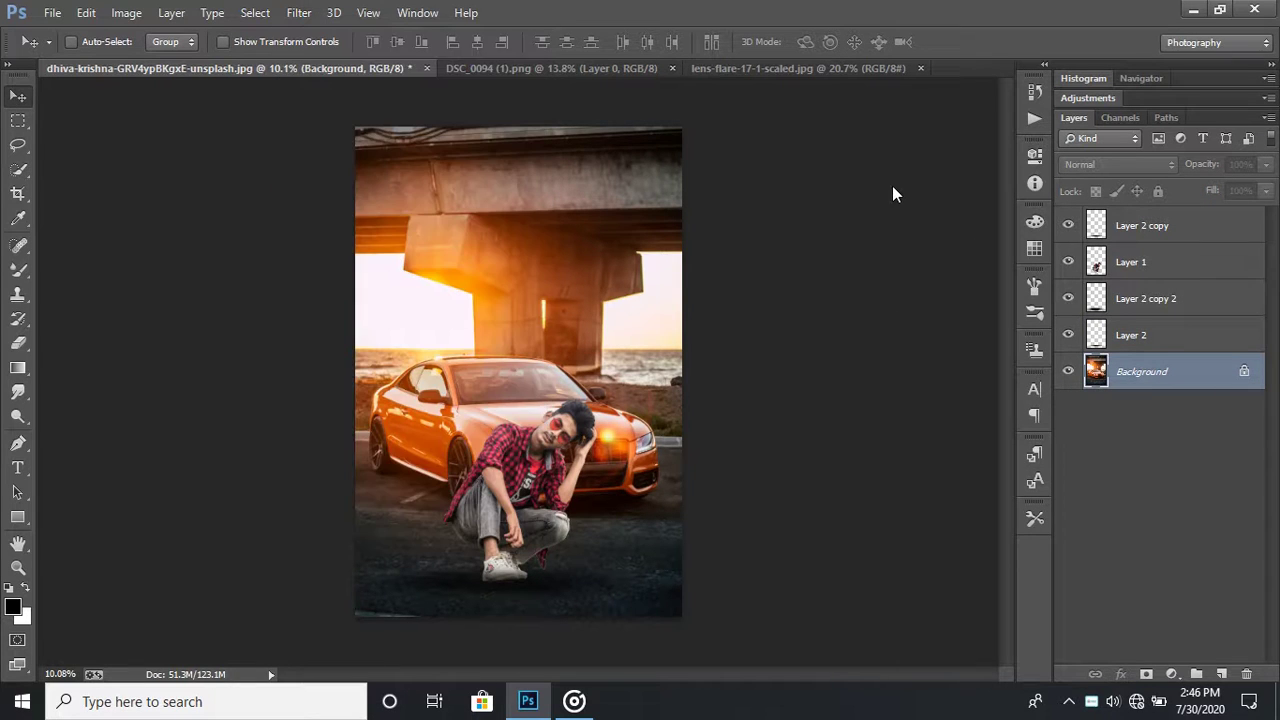
key("ctrl+j")
left_click(299, 13)
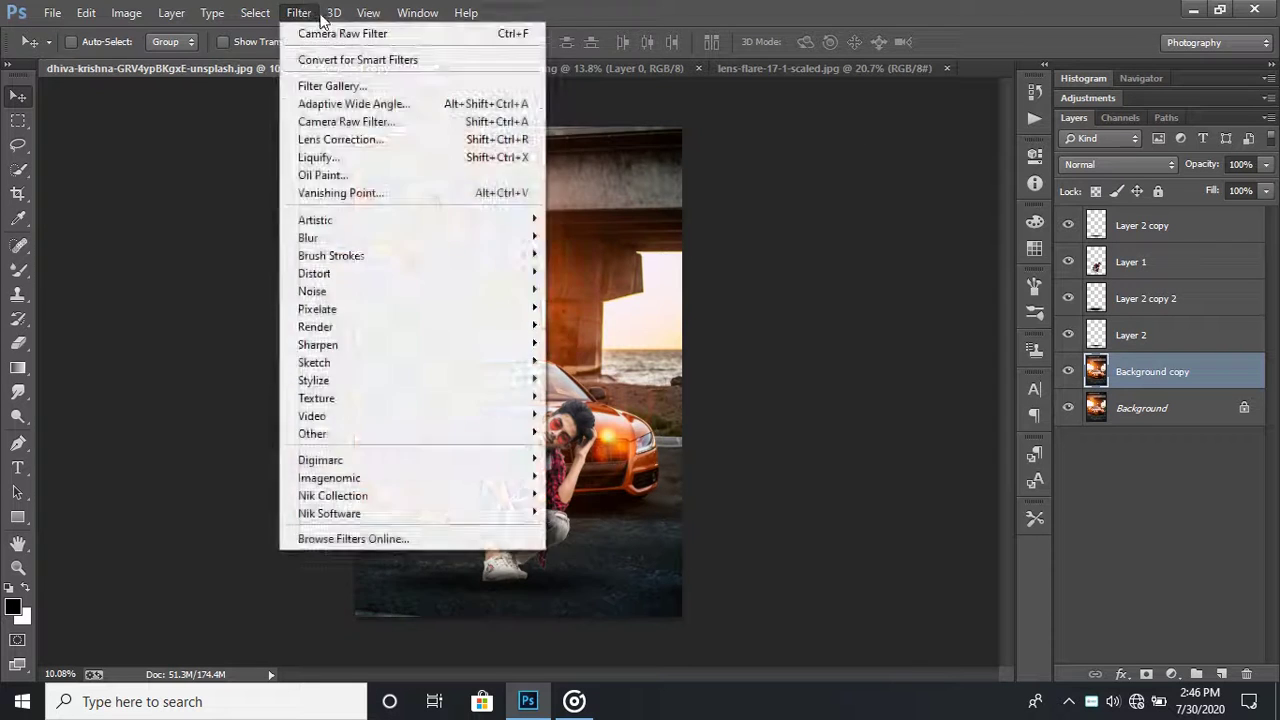
left_click(358, 122)
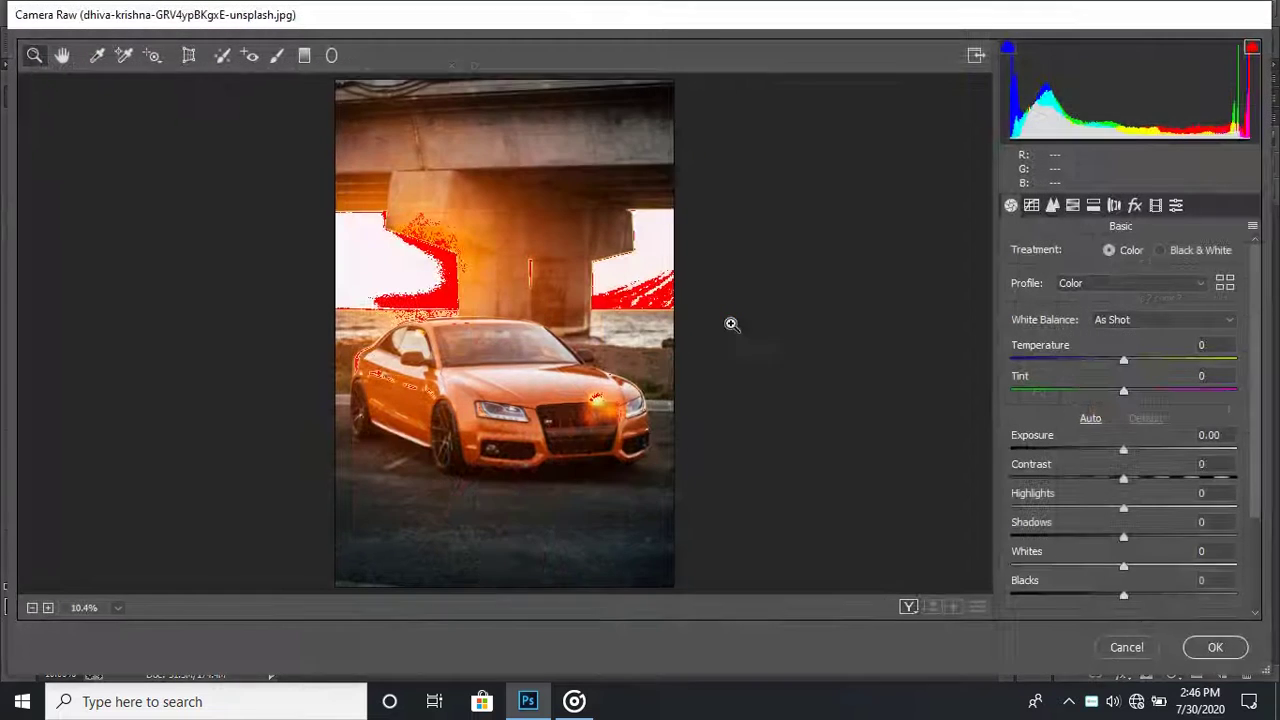
Step: Set Exposure -1.20, Highlights -66, Shadows +83 and lower Whites in Camera Raw Basic
mouse_move(1123, 450)
left_mouse_down()
mouse_move(1089, 453)
mouse_move(1105, 479)
left_mouse_up()
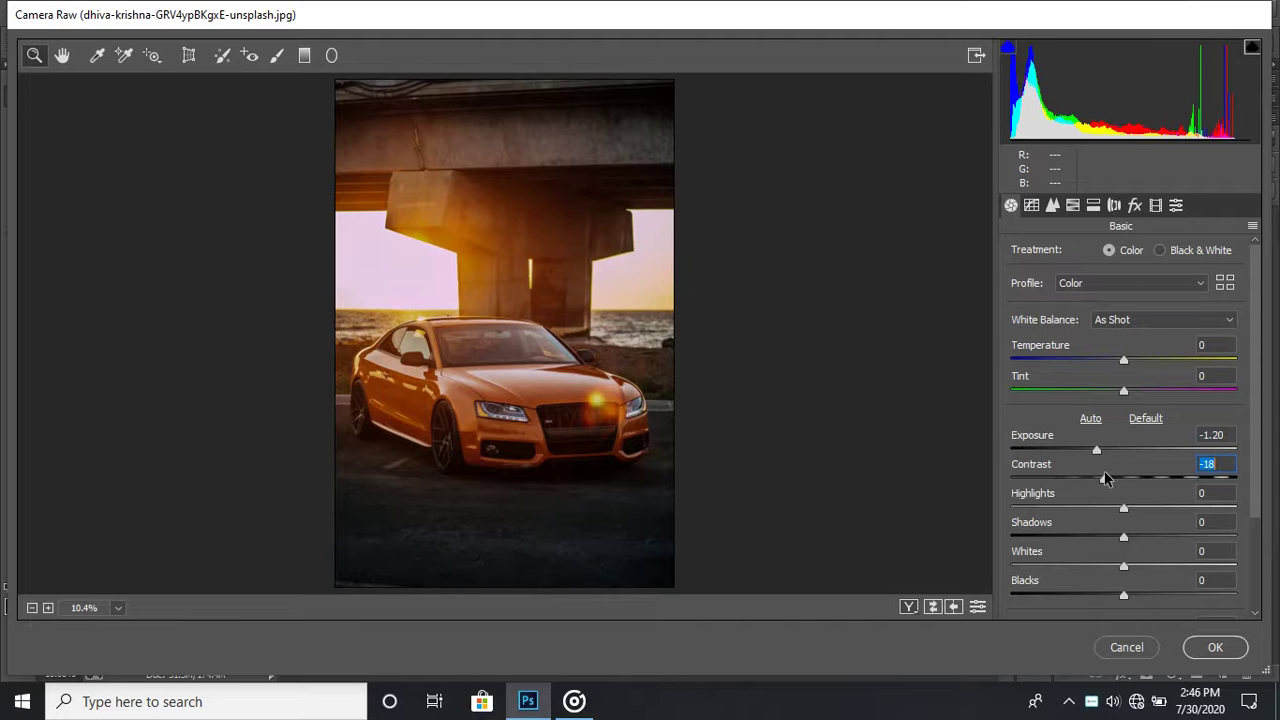
mouse_move(1123, 508)
left_mouse_down()
mouse_move(1010, 510)
mouse_move(1049, 510)
left_mouse_up()
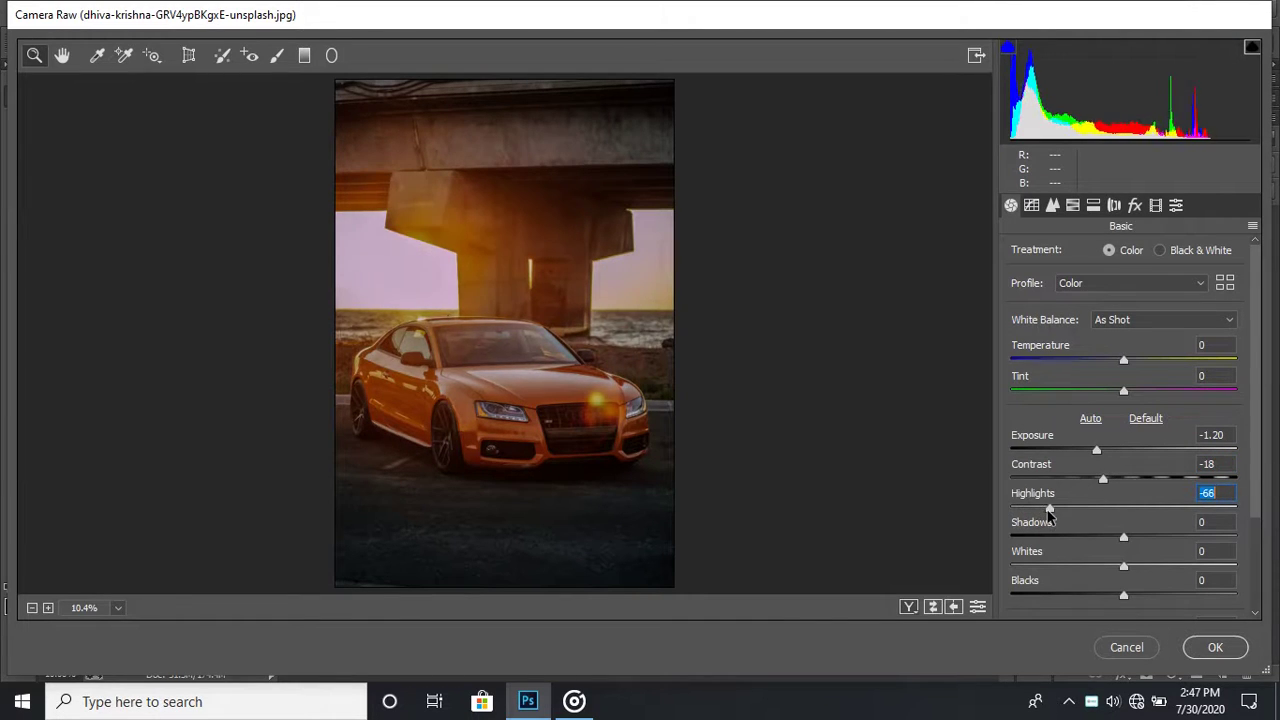
left_click_drag(1124, 538, 1210, 537)
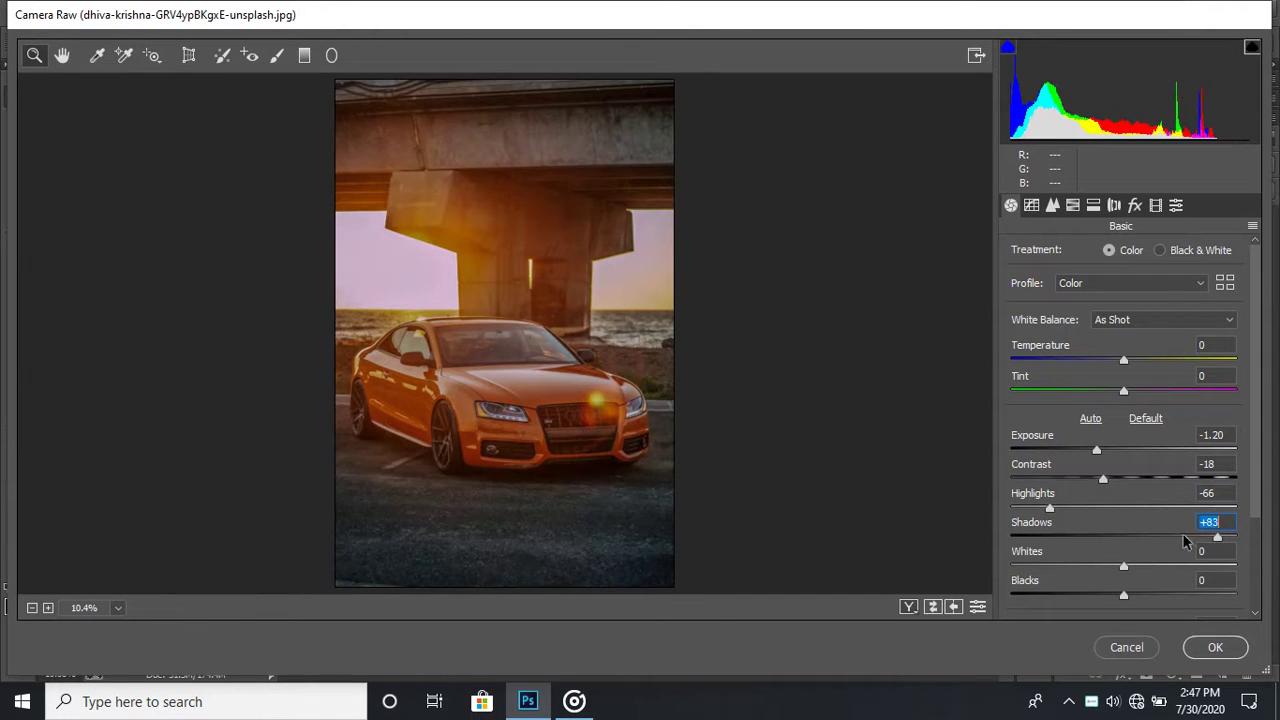
mouse_move(1123, 566)
left_mouse_down()
mouse_move(1163, 569)
mouse_move(1023, 566)
mouse_move(1071, 567)
mouse_move(1066, 594)
mouse_move(1114, 595)
left_mouse_up()
Step: Raise Clarity to +36, add a touch of Dehaze, and boost Vibrance to +17
scroll(1146, 577, "down", 1)
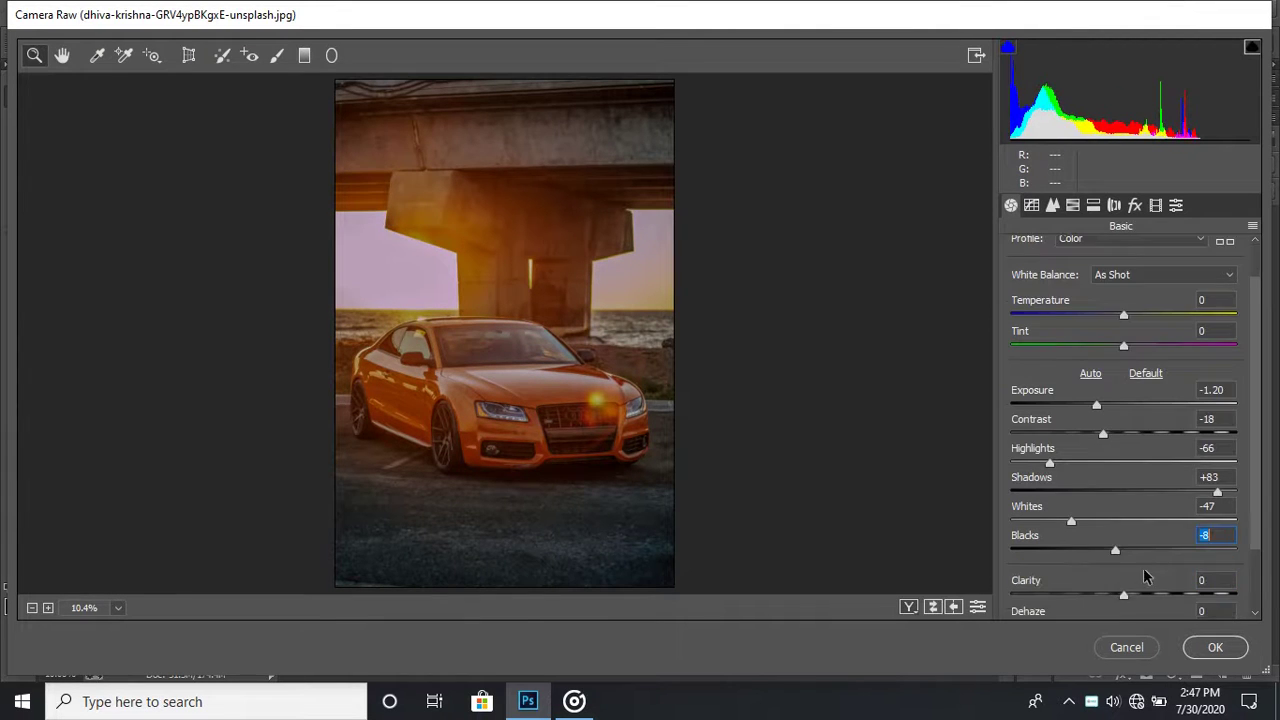
scroll(1118, 572, "down", 1)
mouse_move(1125, 547)
left_mouse_down()
mouse_move(1245, 547)
mouse_move(1169, 547)
left_mouse_up()
scroll(1160, 547, "down", 1)
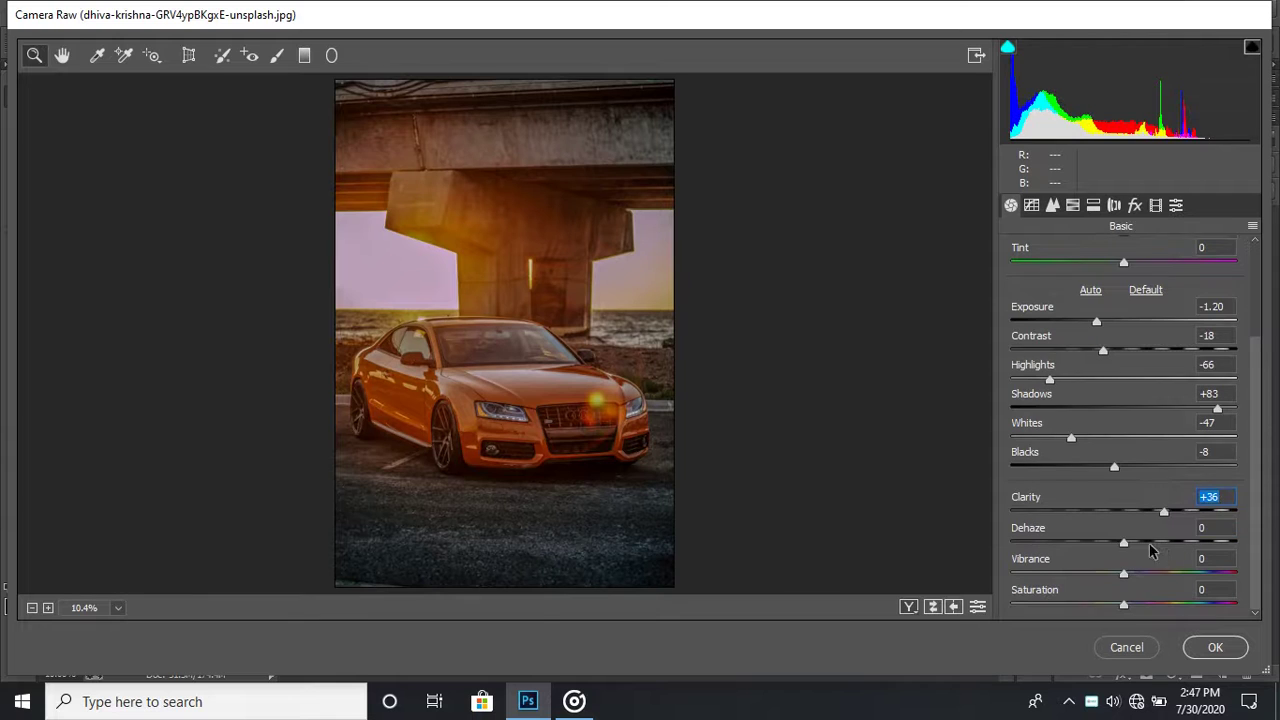
left_click(1126, 544)
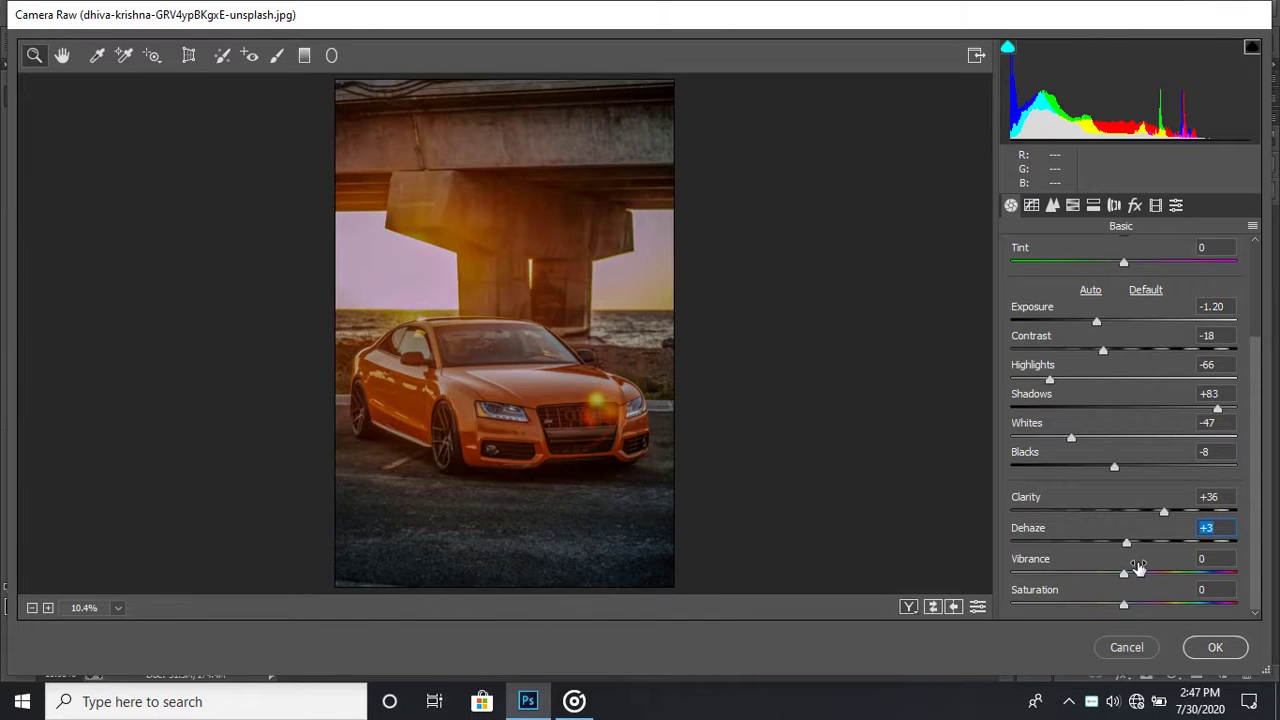
mouse_move(1125, 572)
left_mouse_down()
mouse_move(1153, 578)
mouse_move(1117, 614)
left_mouse_up()
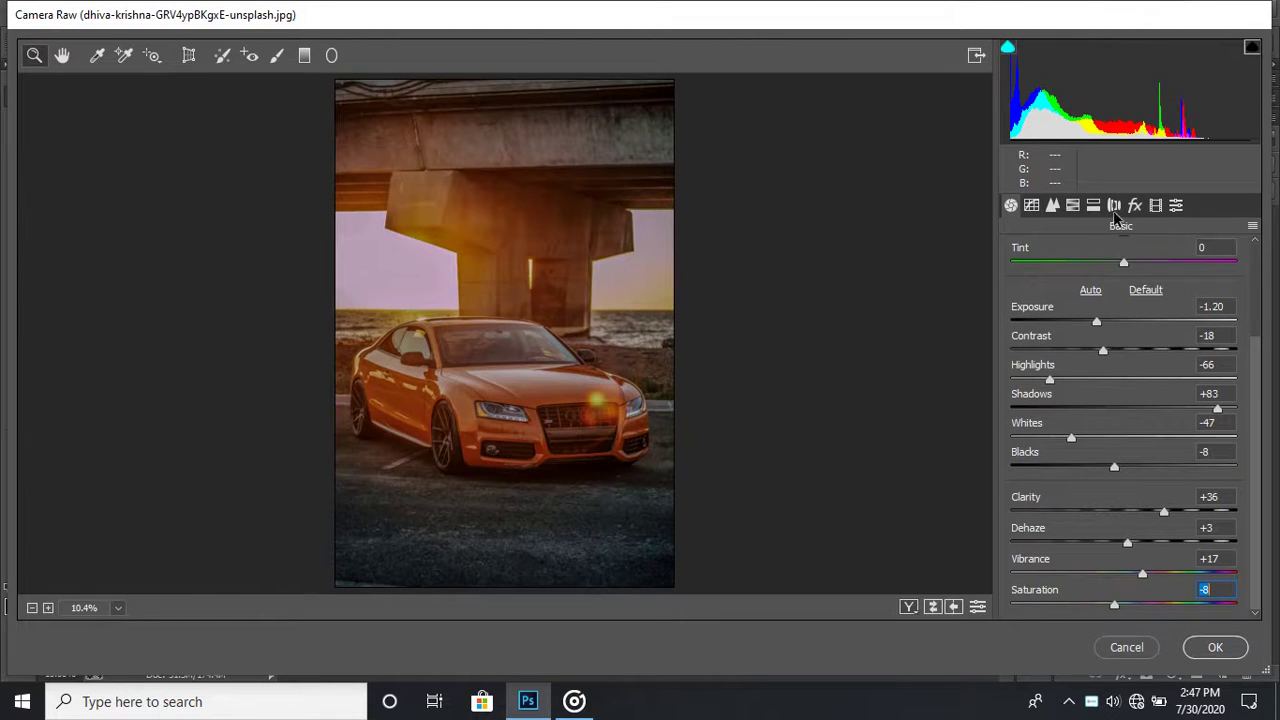
left_click(1155, 205)
Step: Nudge Blue Primary saturation up and desaturate the Oranges to -8 in HSL
left_click(1214, 589)
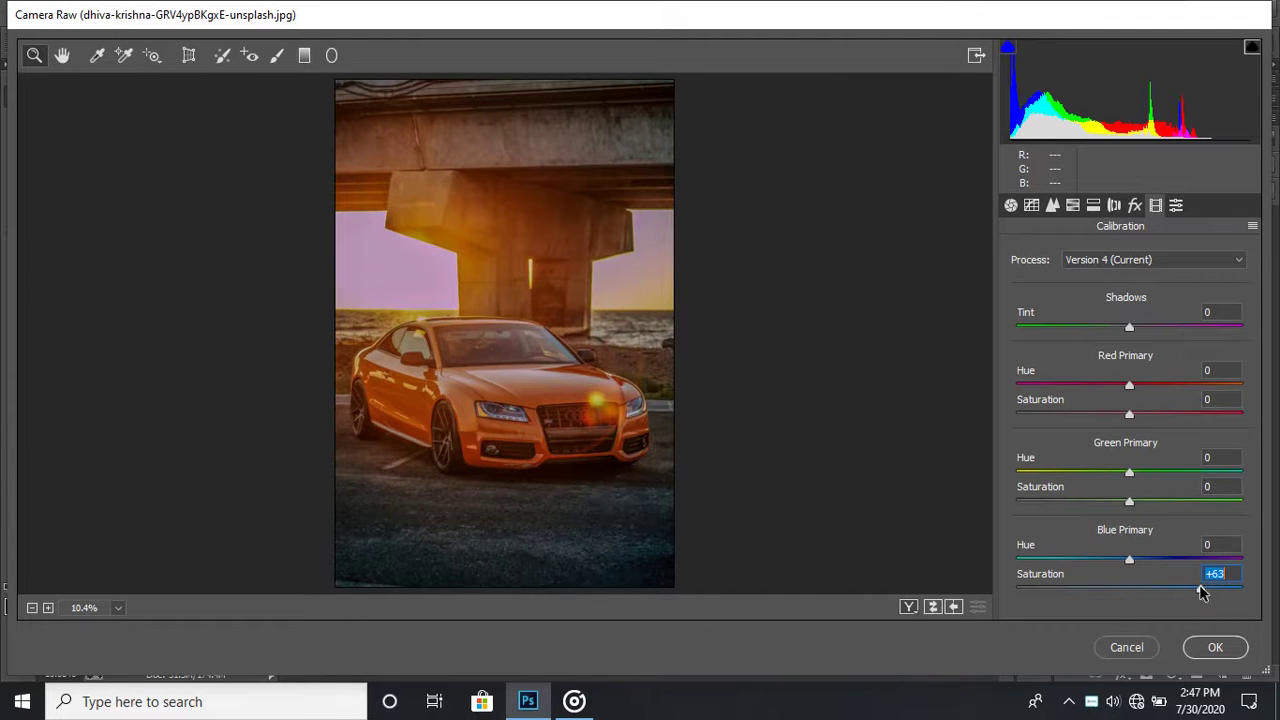
left_click(1073, 206)
left_click(1080, 253)
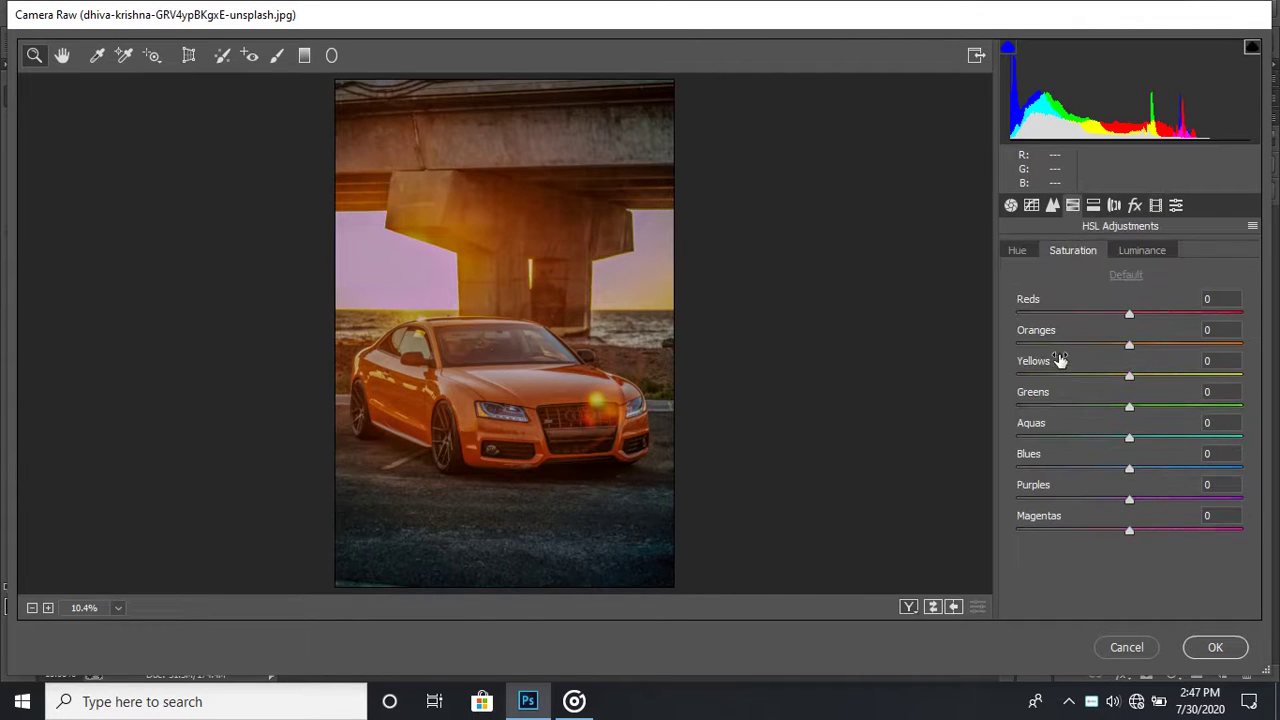
left_click_drag(1025, 343, 1127, 347)
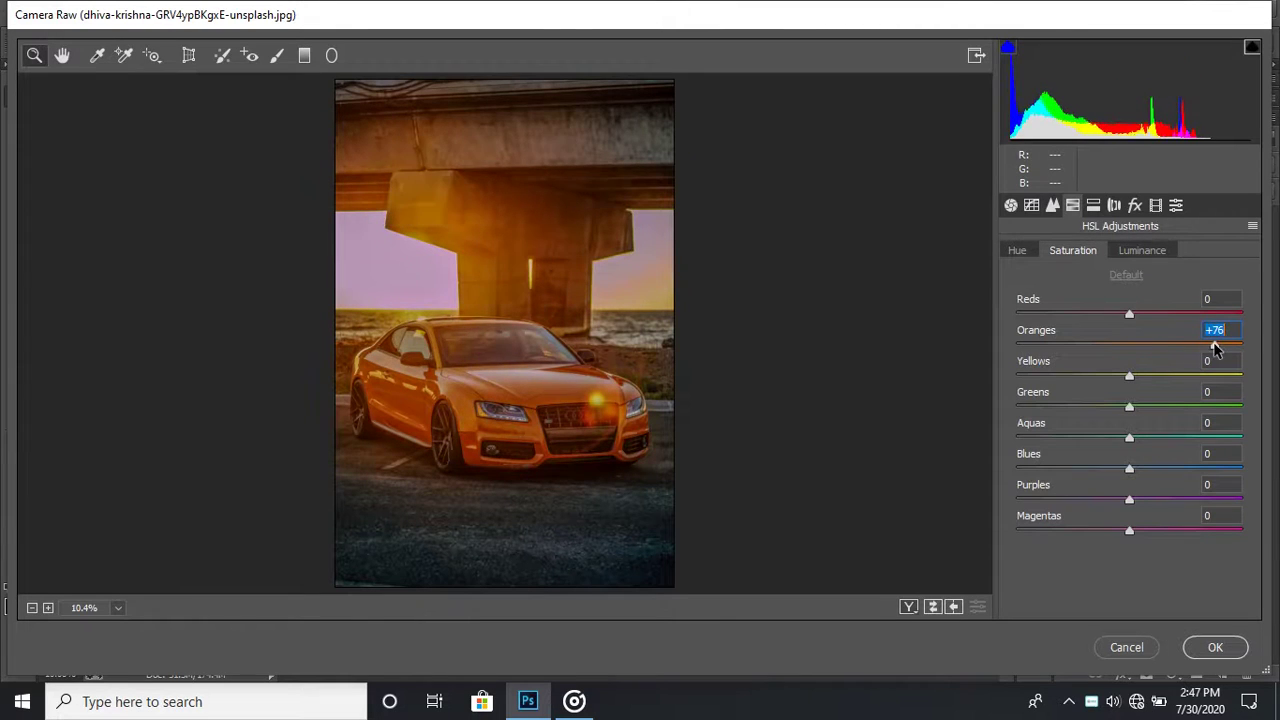
mouse_move(1129, 344)
left_mouse_down()
mouse_move(1207, 375)
mouse_move(1020, 377)
mouse_move(1136, 376)
left_mouse_up()
Step: Desaturate Yellows to -56 and lift Oranges luminance to +9
left_click(1145, 252)
left_click(1025, 252)
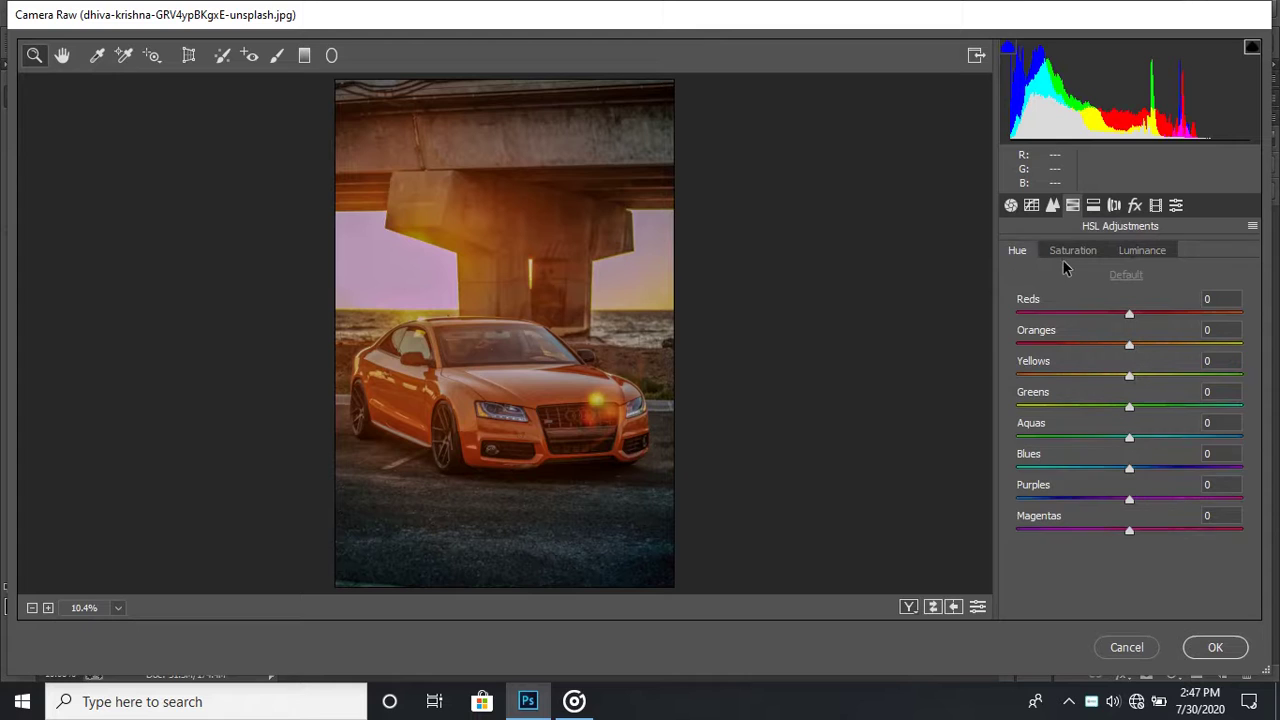
left_click(1080, 252)
left_click_drag(1031, 375, 1066, 375)
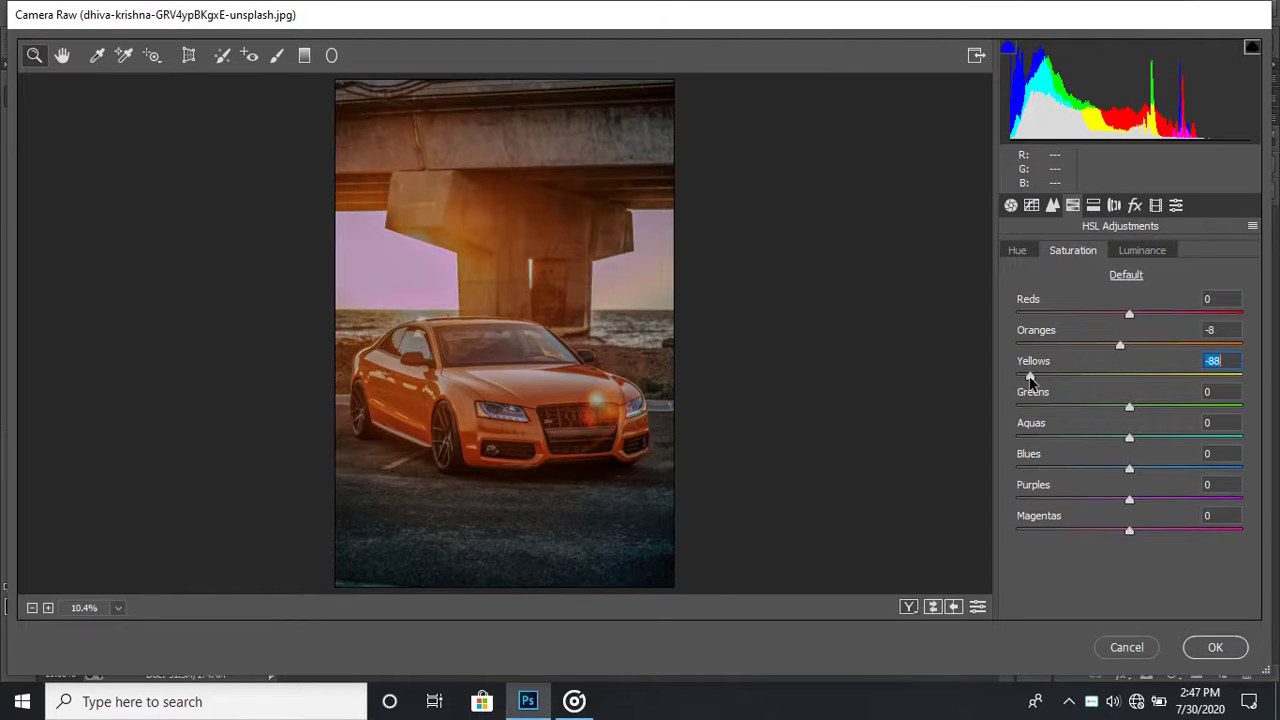
left_click(1143, 252)
mouse_move(1130, 344)
left_mouse_down()
mouse_move(1206, 346)
mouse_move(1142, 346)
left_mouse_up()
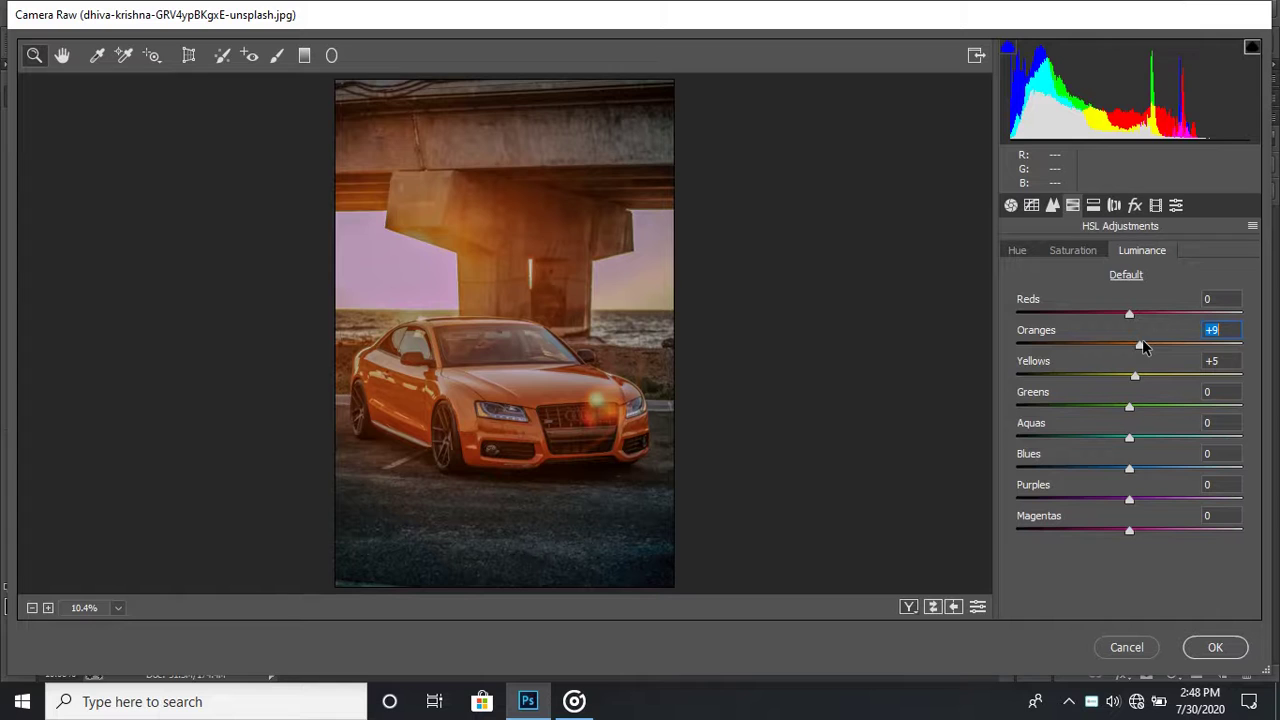
left_click(1028, 250)
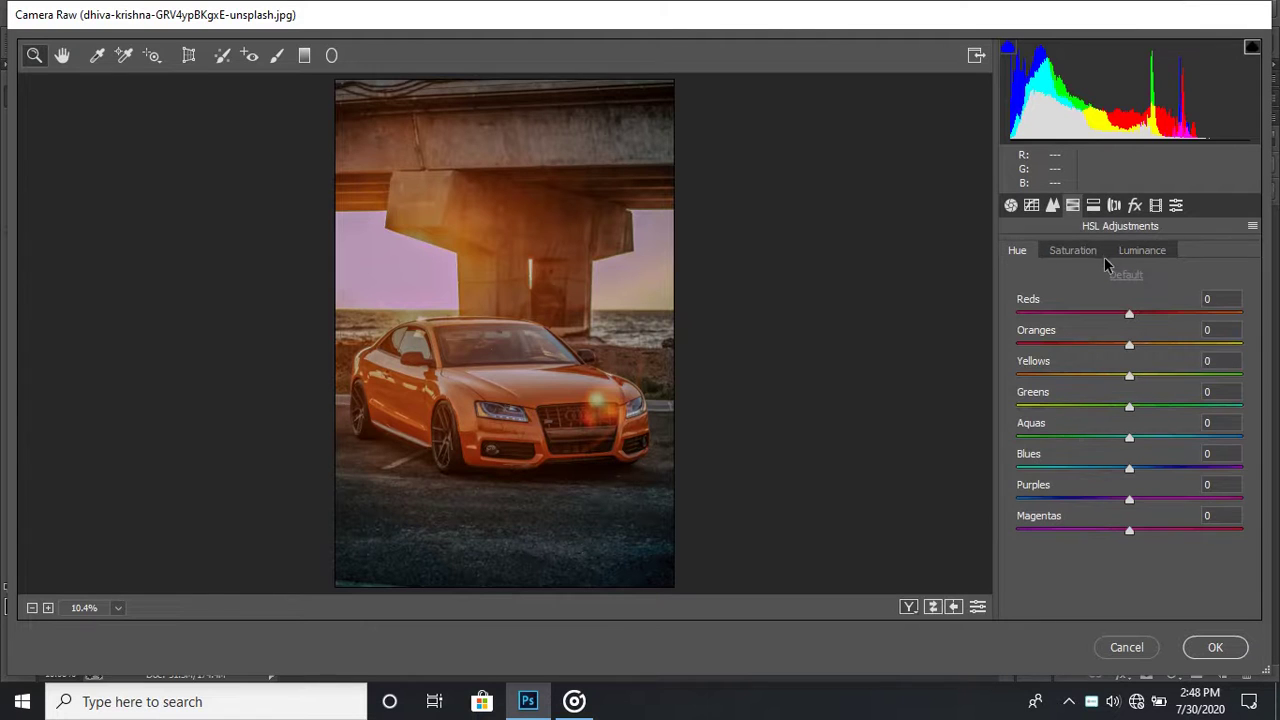
Step: Raise the Calibration Blue Primary saturation to +97
left_click(1155, 205)
left_click_drag(1129, 588, 1200, 588)
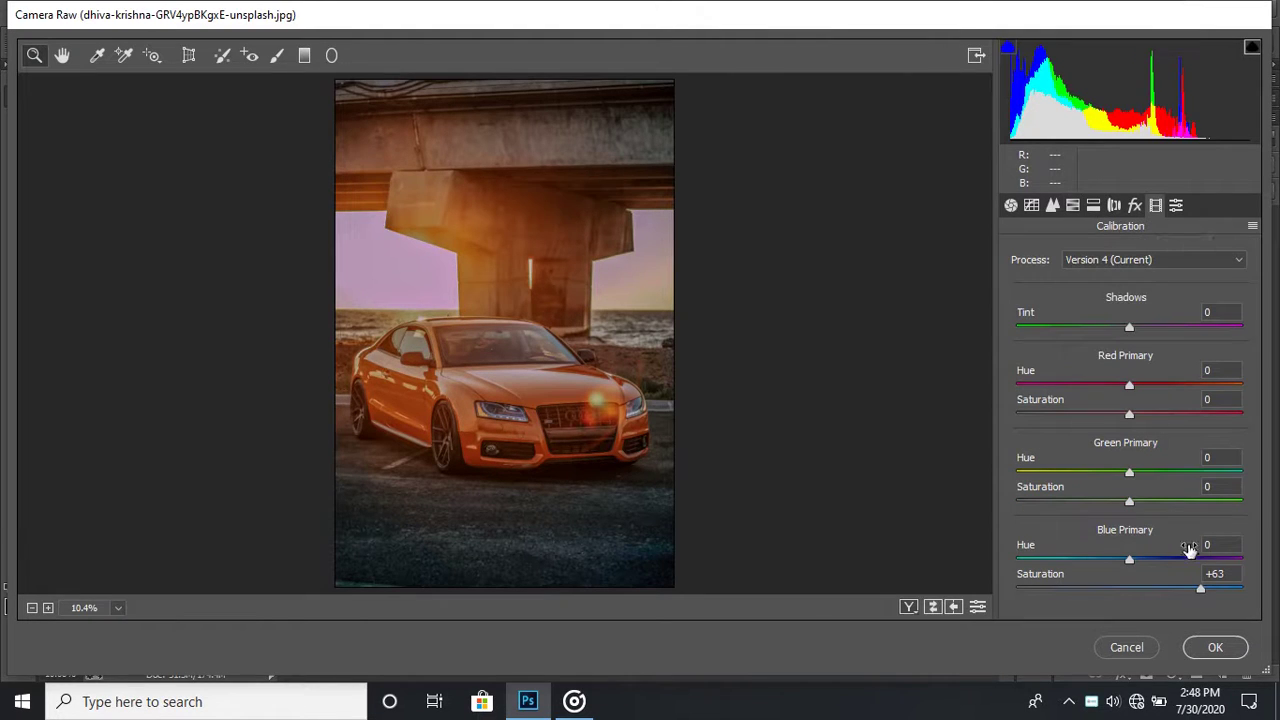
left_click(1238, 589)
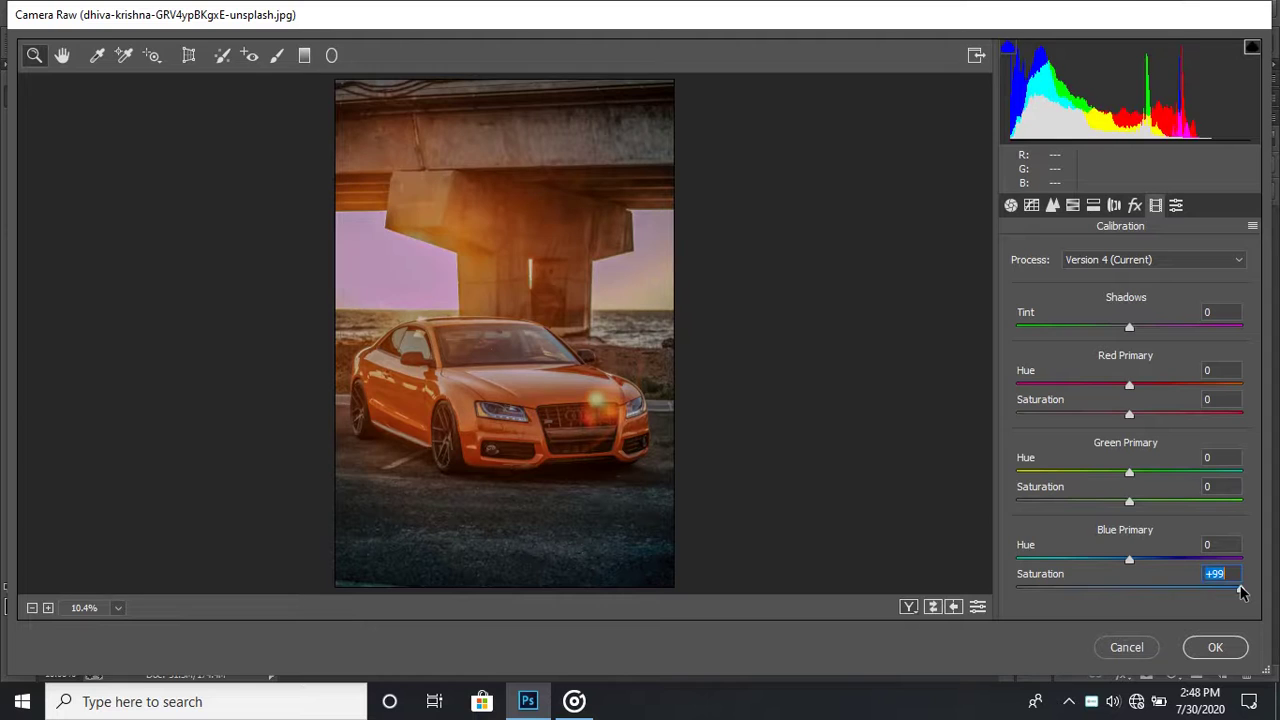
left_click(1072, 205)
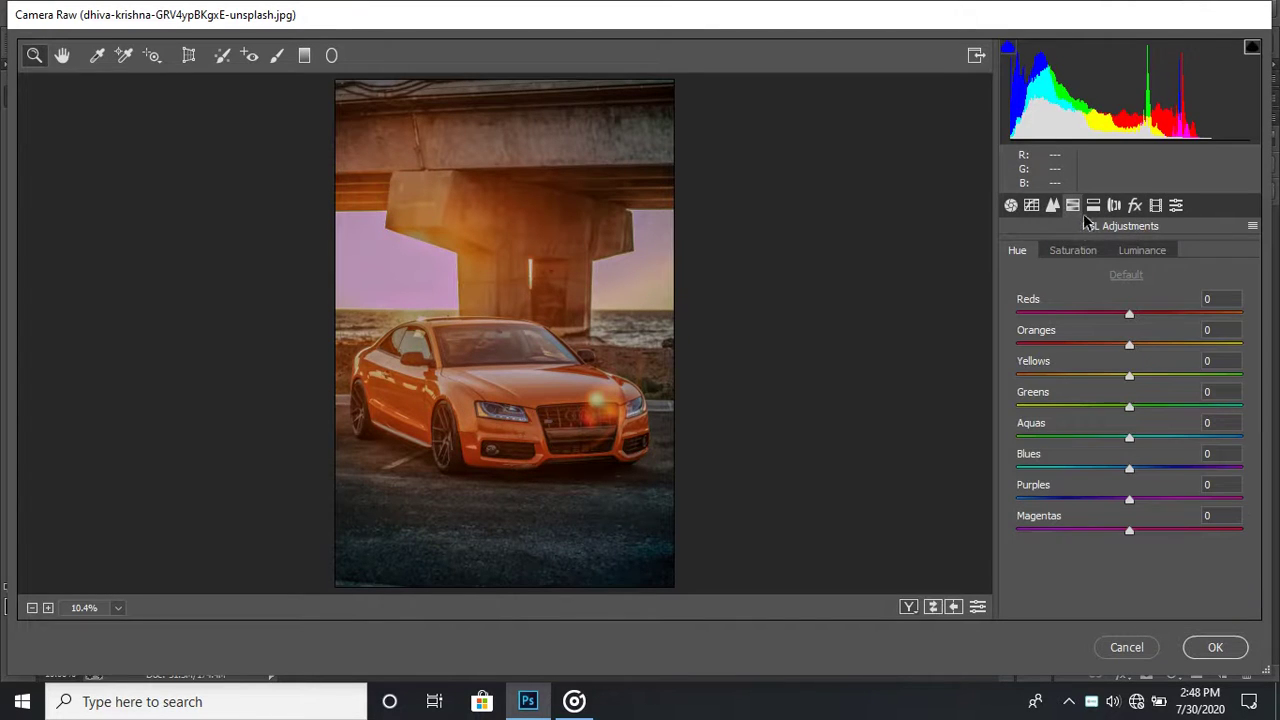
left_click(1090, 209)
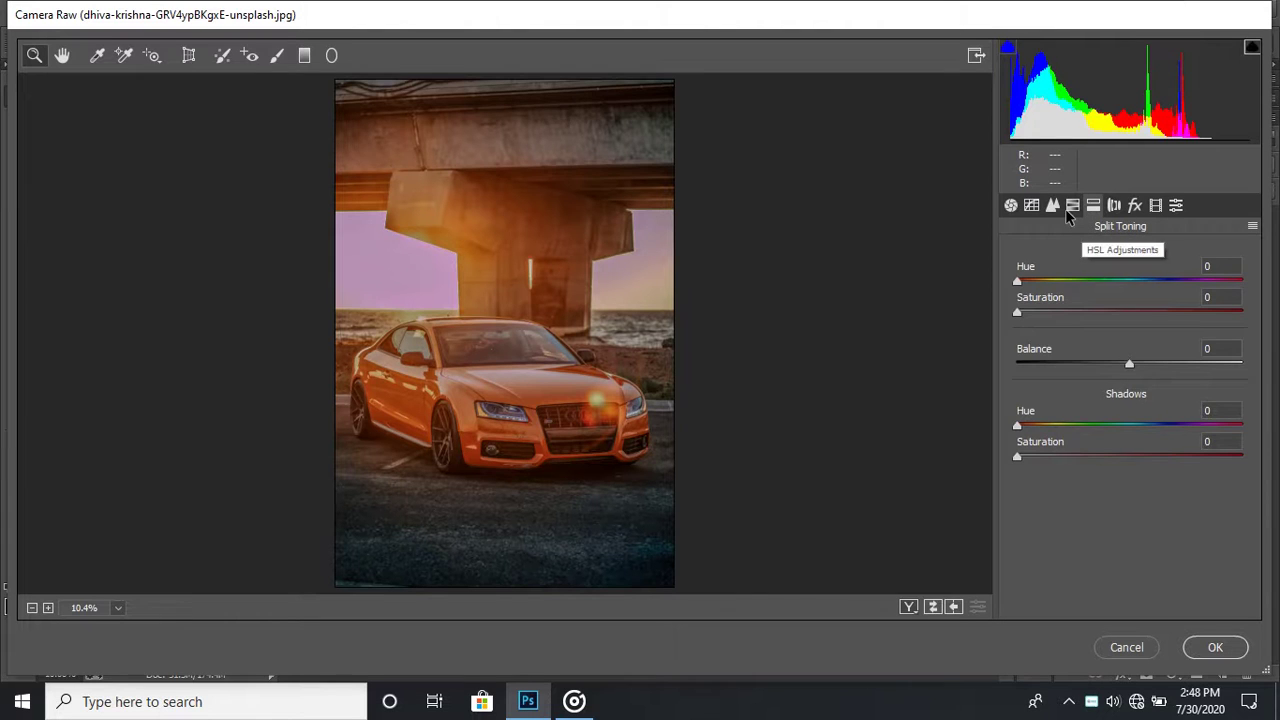
Step: Split-tone shadows hue 18 saturation 5, highlights hue 231 saturation 9, balance -1, and apply the grade
left_click(1070, 210)
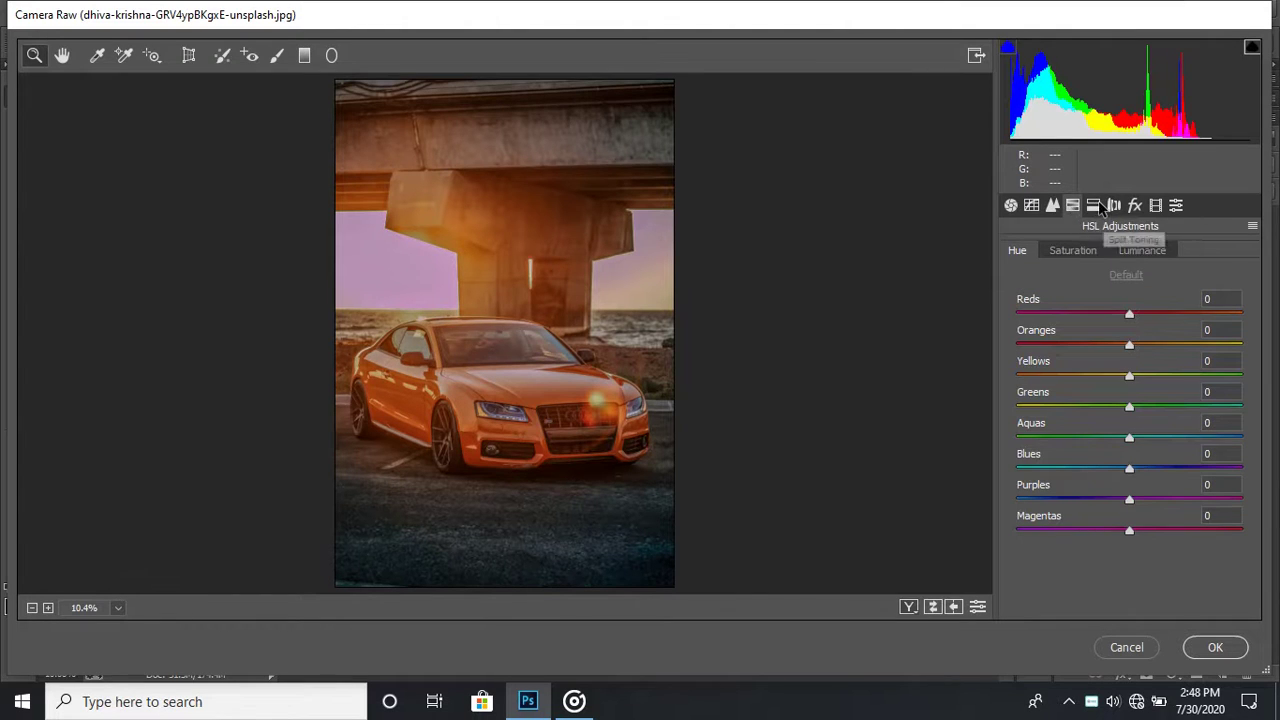
left_click(1052, 205)
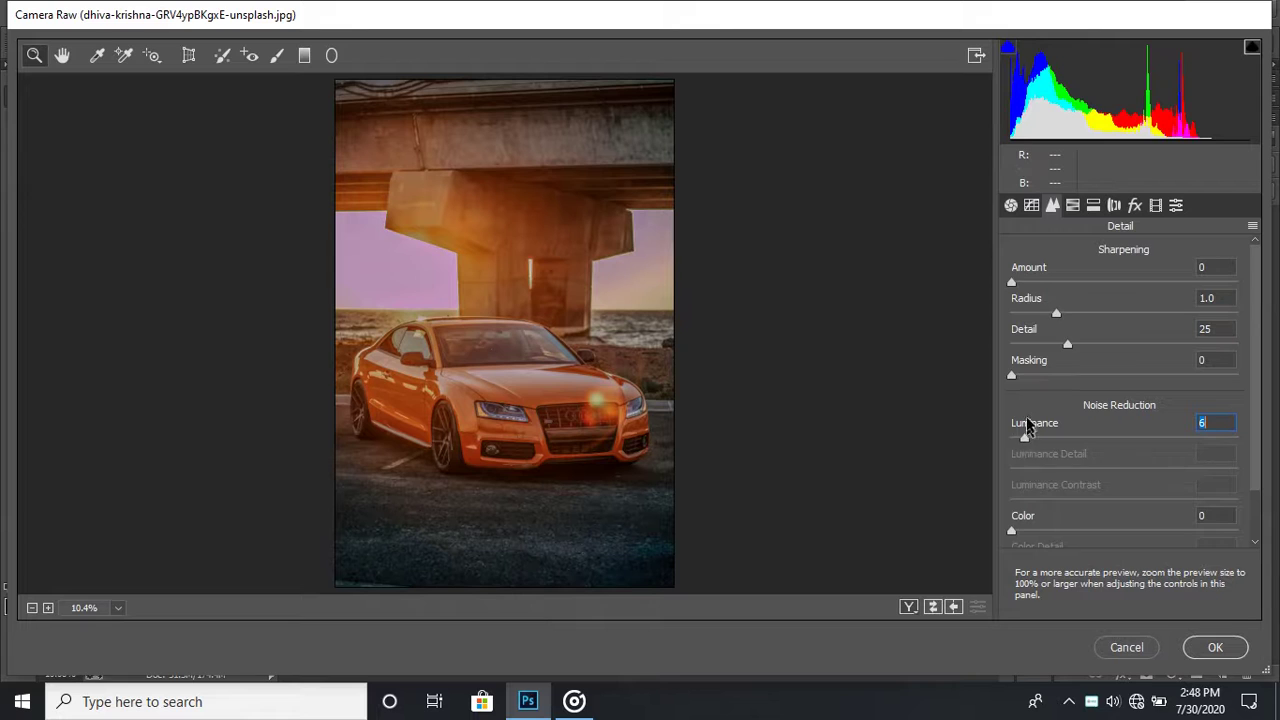
left_click(1011, 205)
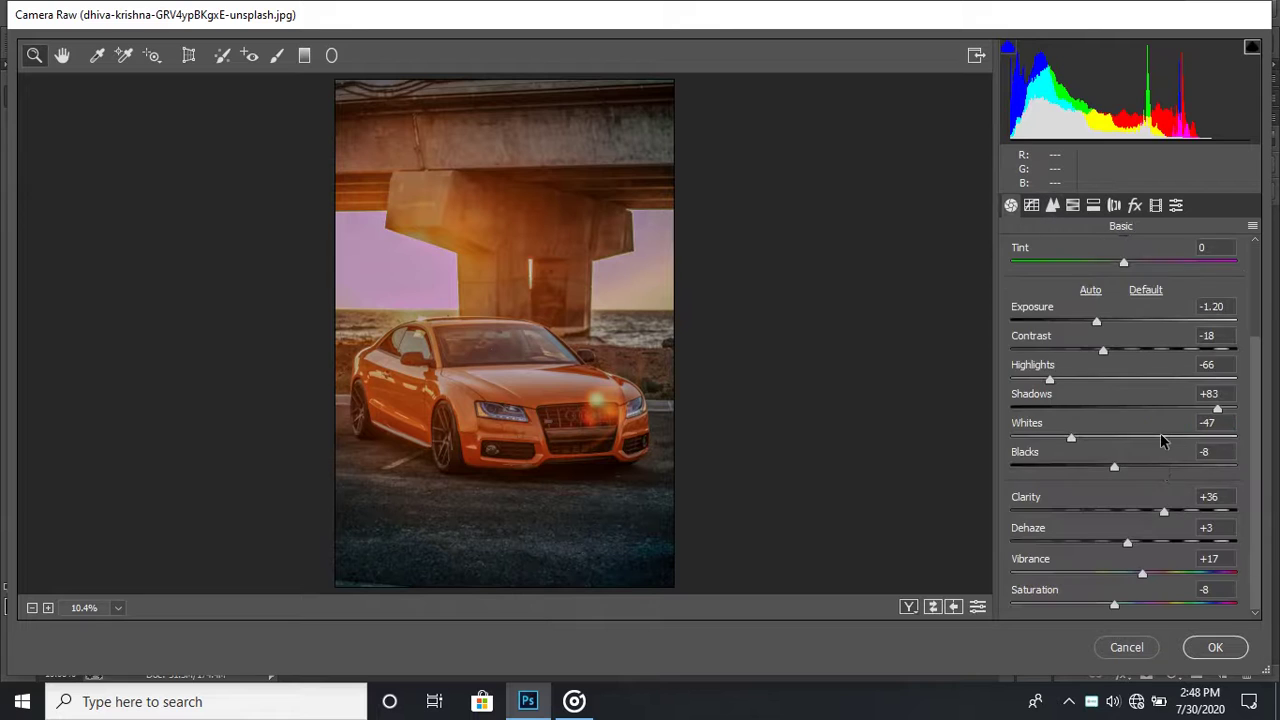
left_click(1155, 205)
left_click(1054, 205)
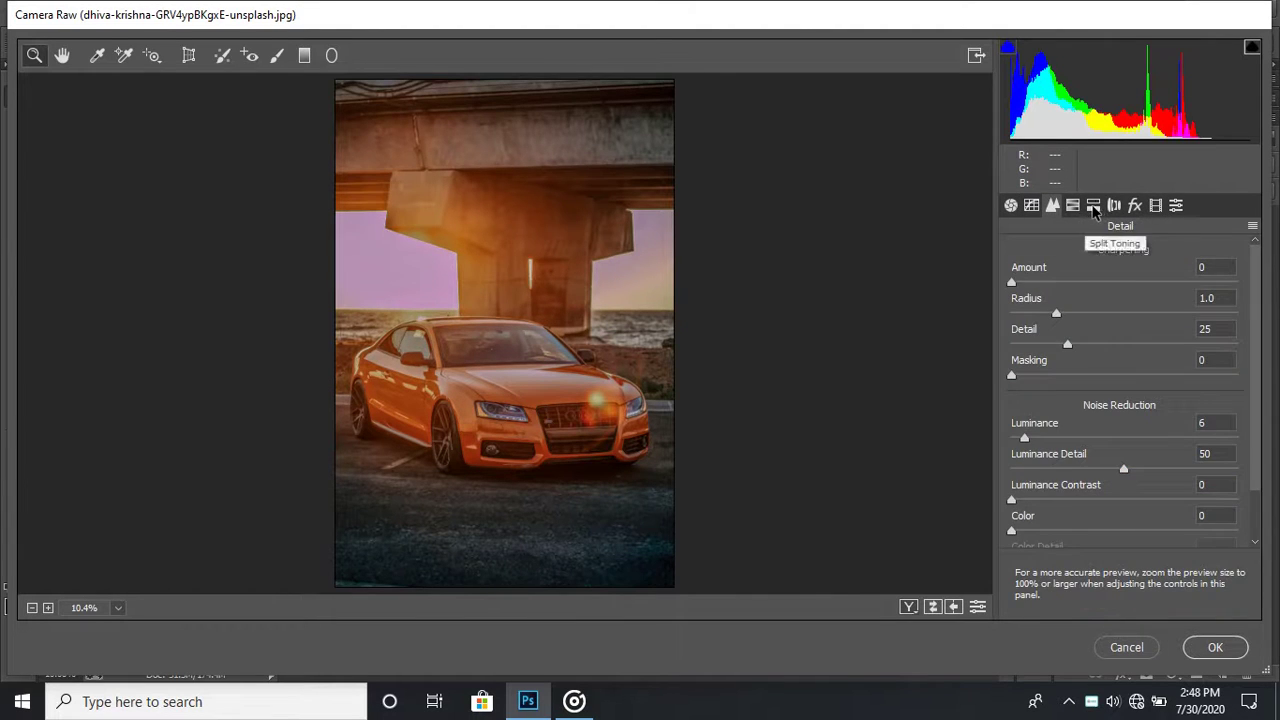
left_click(1093, 206)
left_click(1027, 425)
left_click(1029, 456)
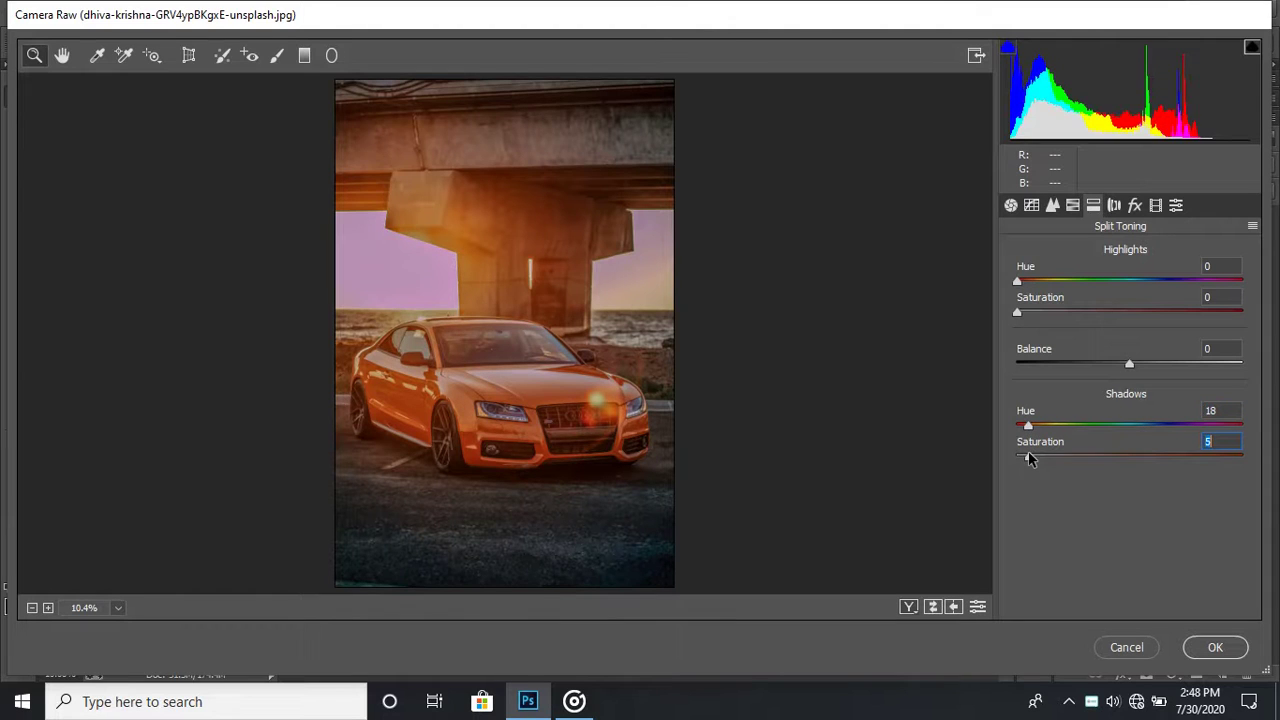
left_click(1160, 281)
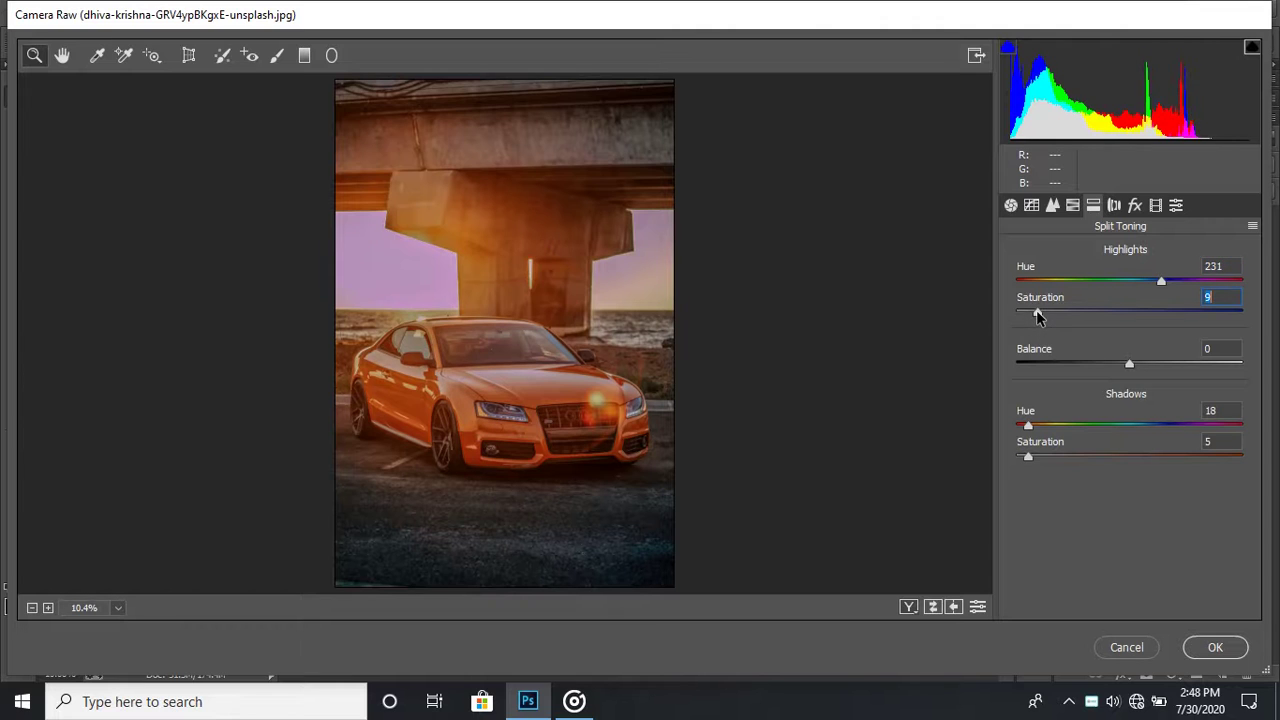
mouse_move(1130, 368)
left_mouse_down()
mouse_move(1203, 363)
mouse_move(1051, 366)
mouse_move(1170, 372)
mouse_move(1127, 366)
left_mouse_up()
left_click(1208, 645)
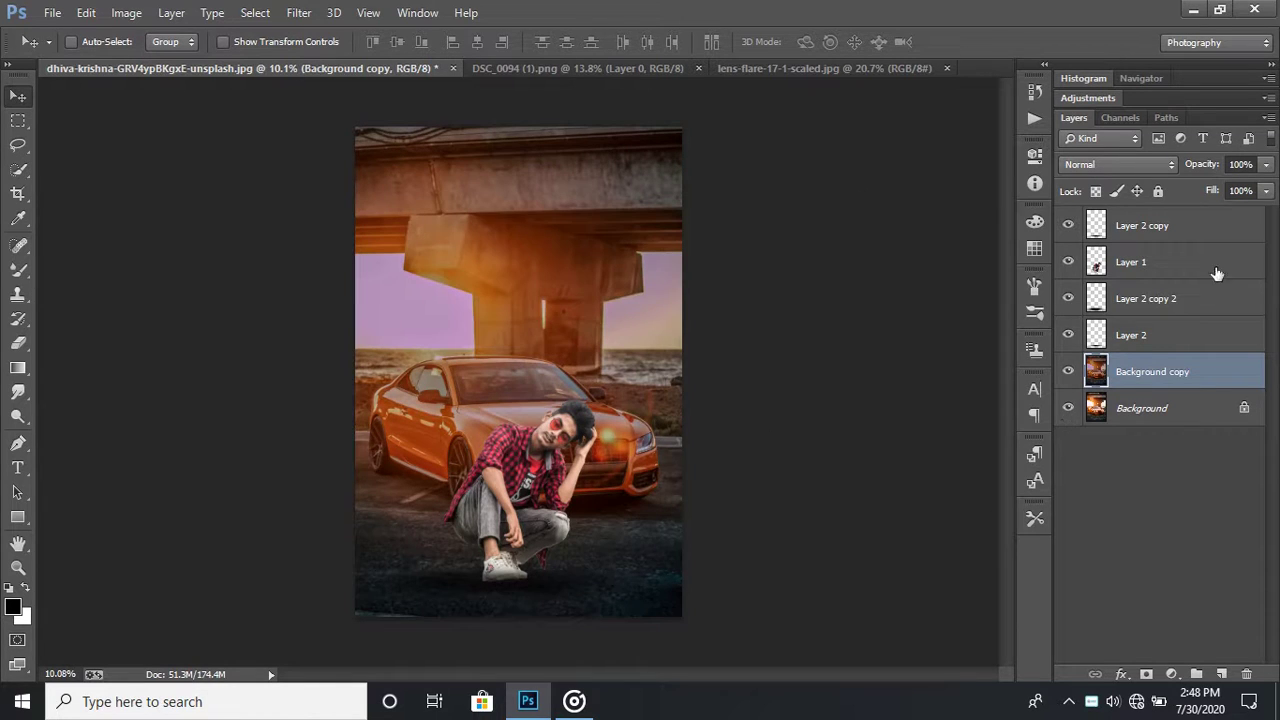
Step: Lower the graded layer's Fill to about 58% and merge the visible layers
left_click(1266, 191)
left_click(1230, 214)
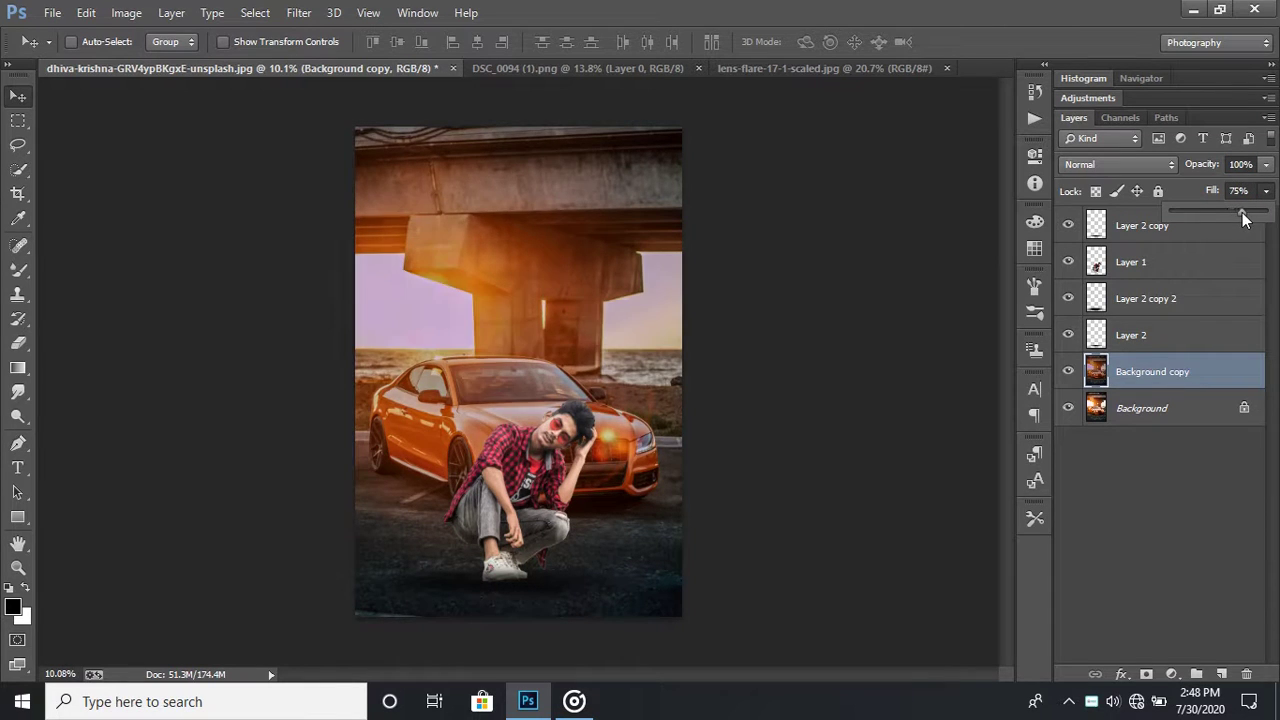
left_click_drag(1193, 218, 1212, 218)
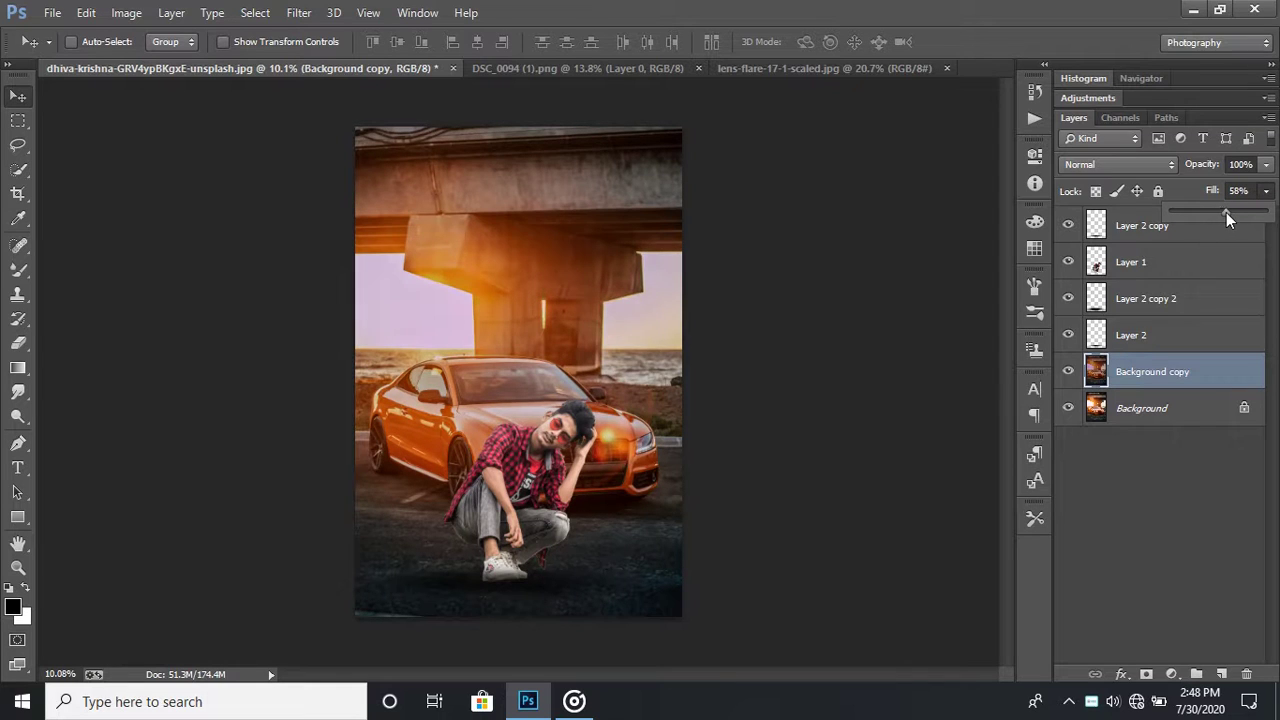
right_click(1185, 385)
left_click(858, 537)
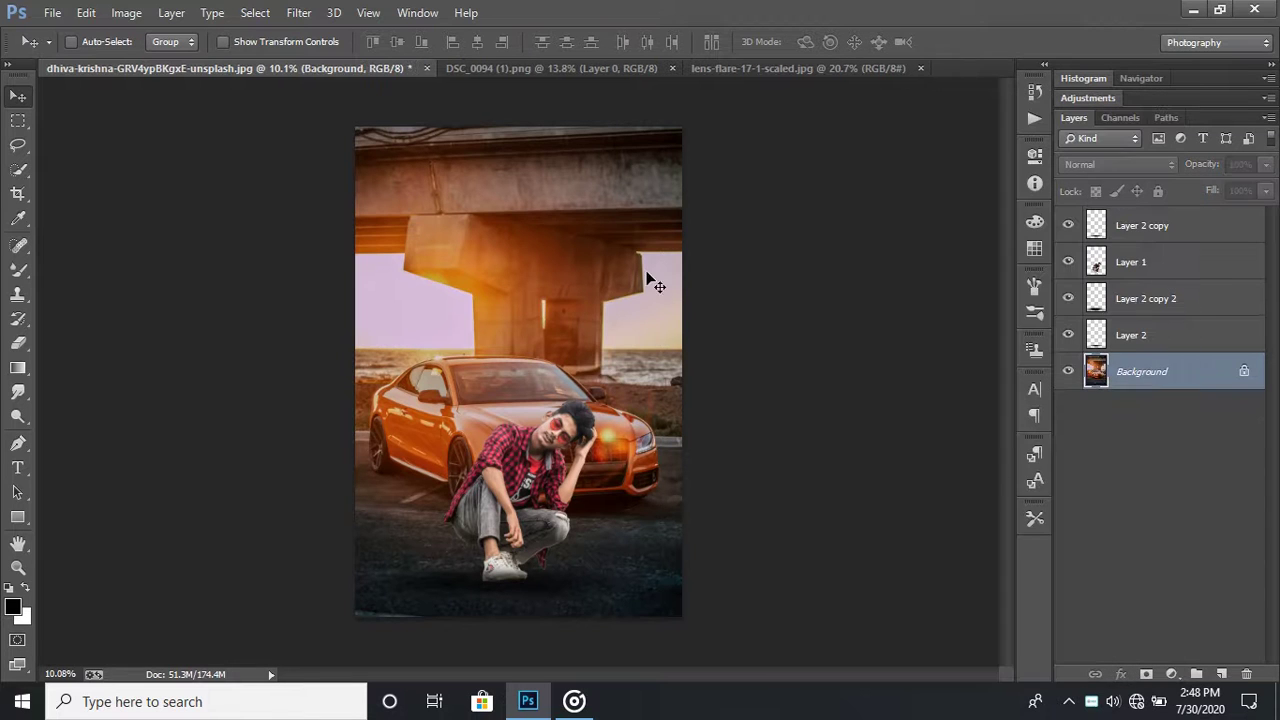
Step: Add a -17 post-crop vignette in Camera Raw and duplicate the background layer
left_click(300, 14)
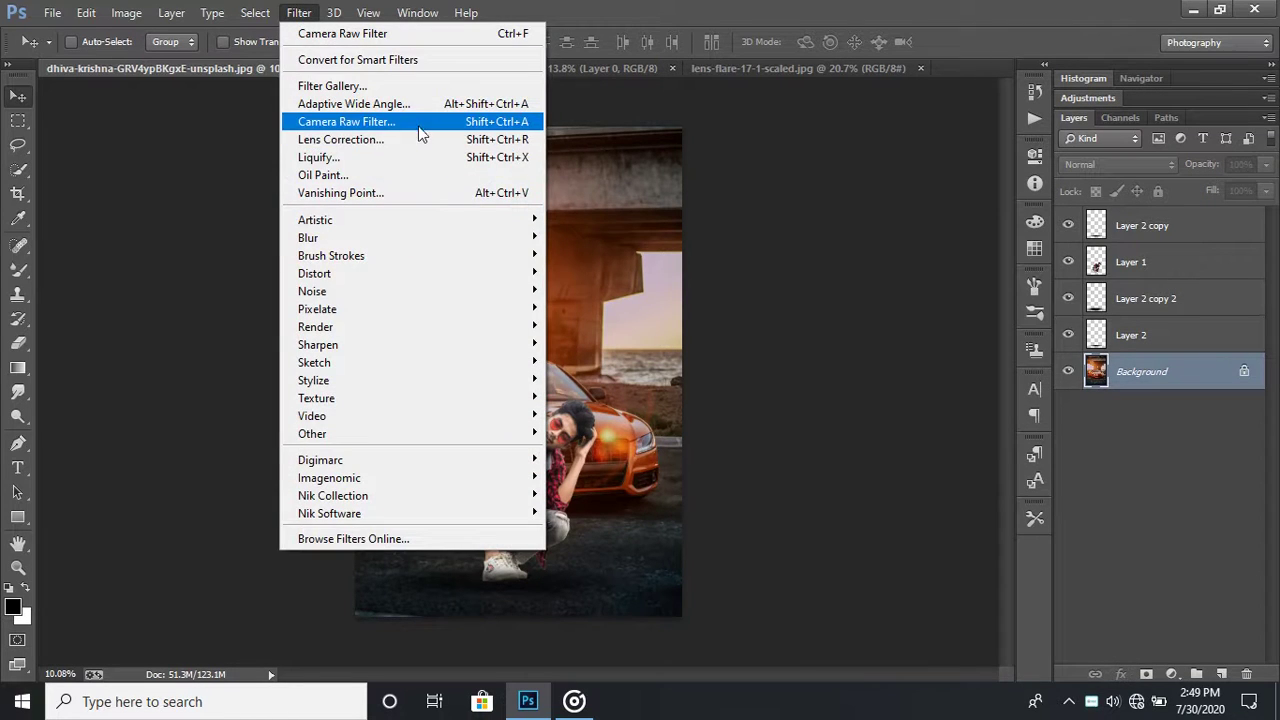
left_click(420, 122)
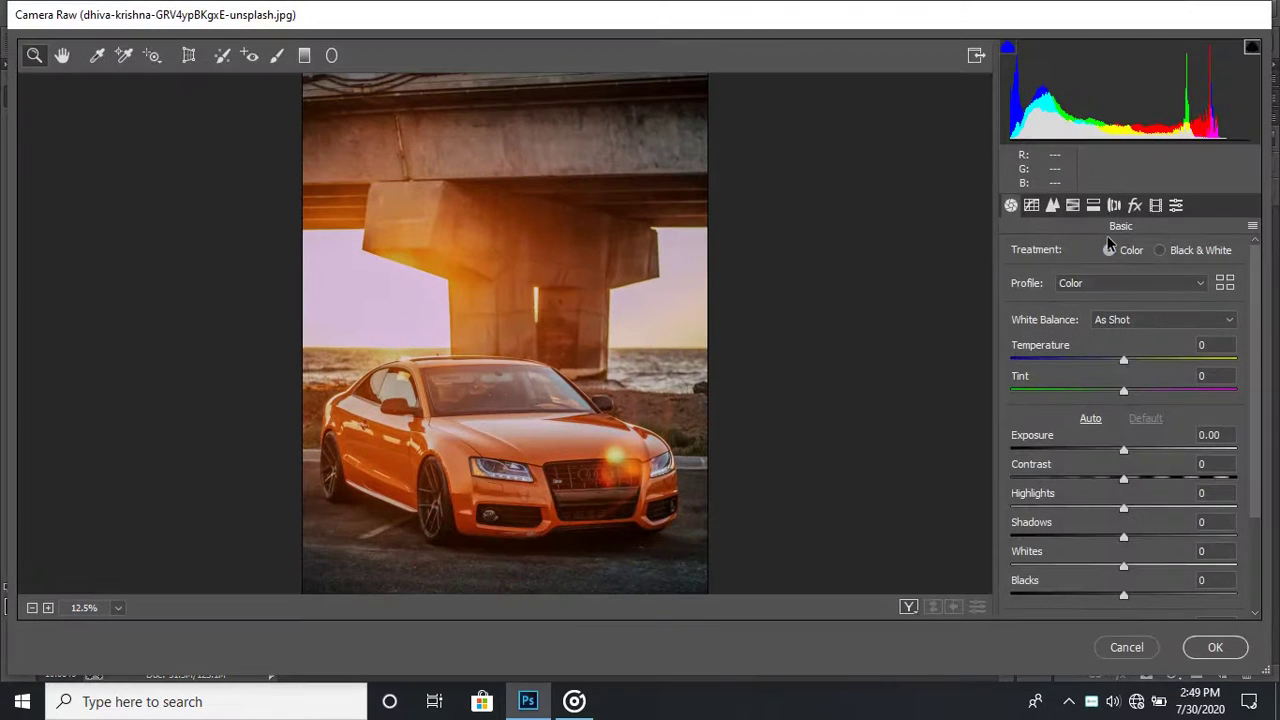
left_click(1134, 205)
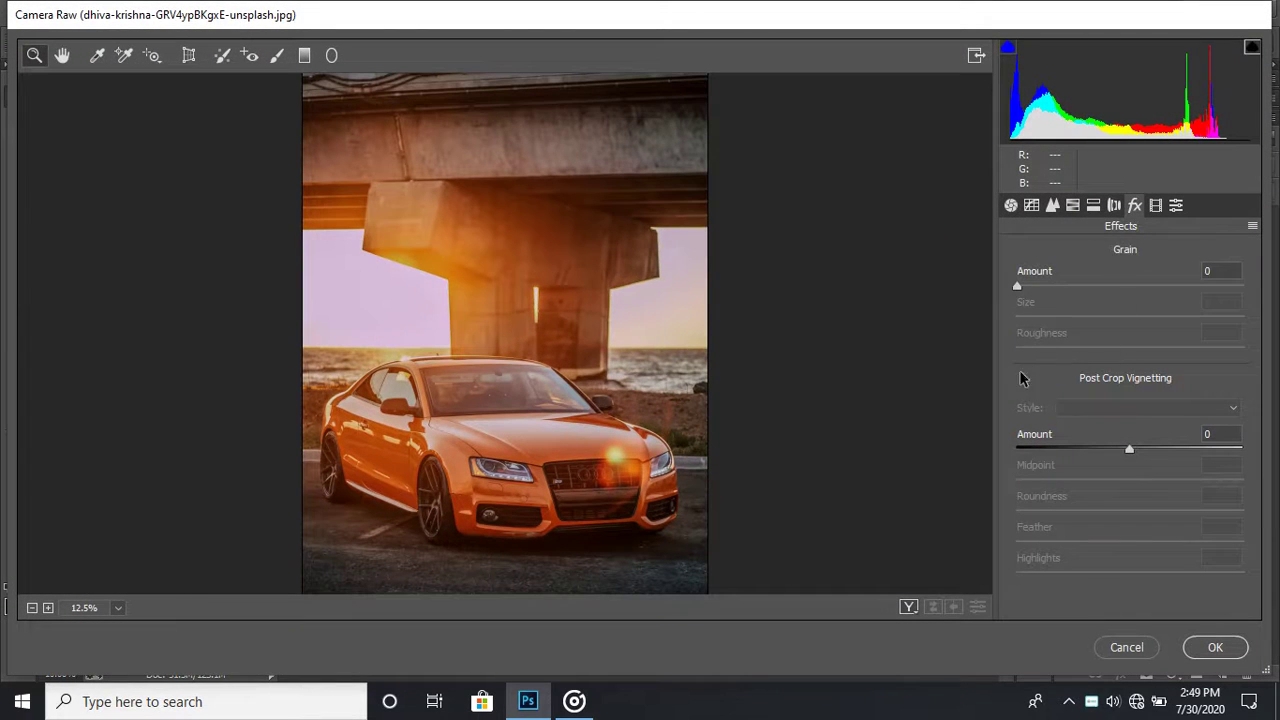
right_click(563, 325)
left_click(646, 460)
left_click_drag(1129, 449, 1110, 450)
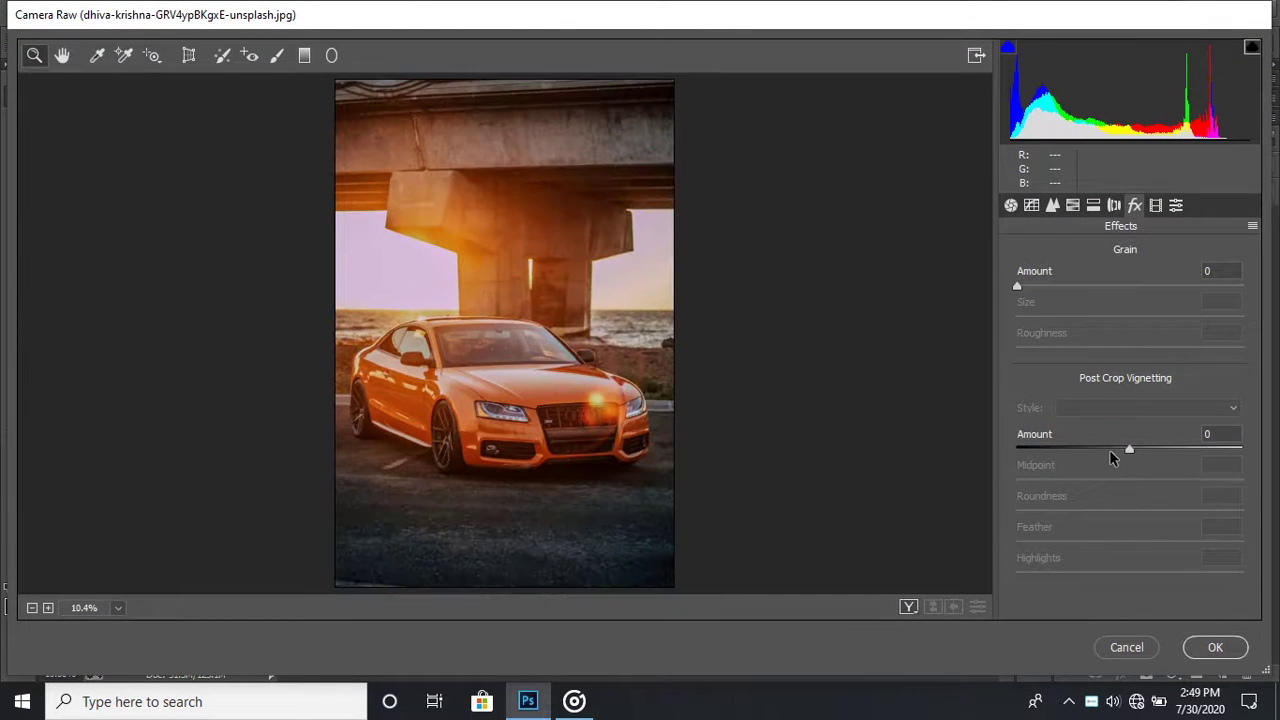
left_click(1235, 648)
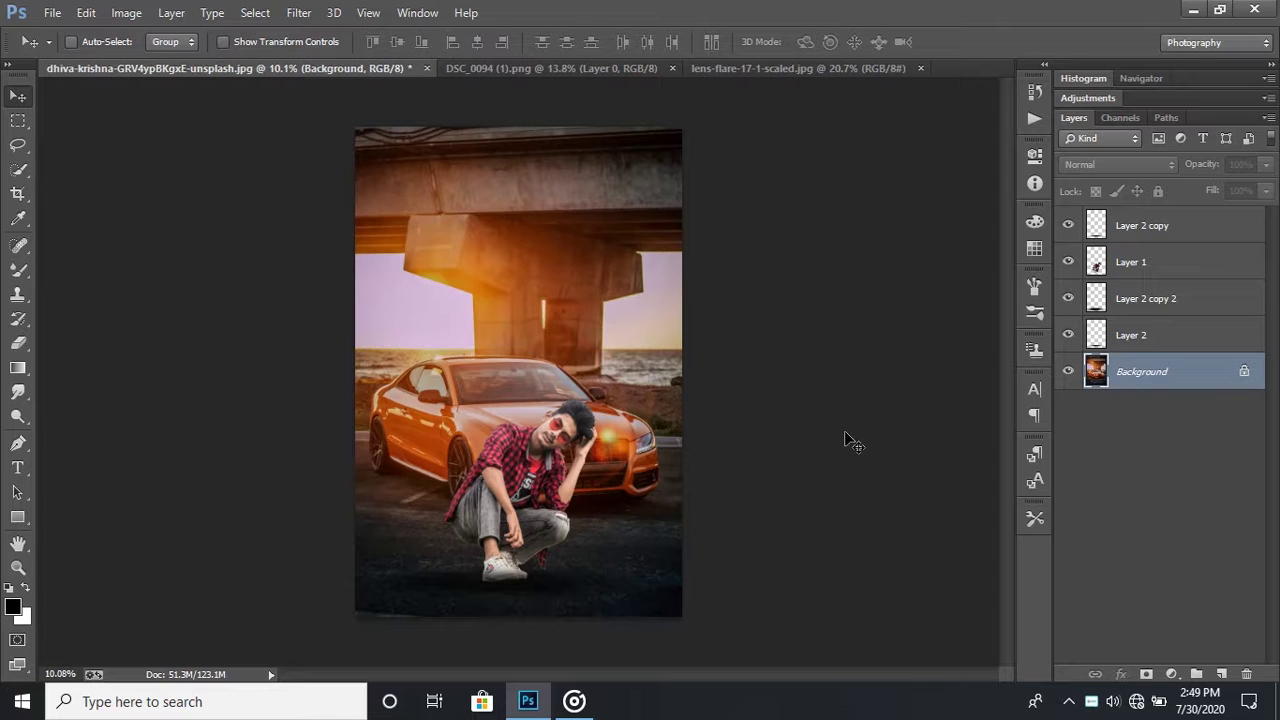
key("ctrl+j")
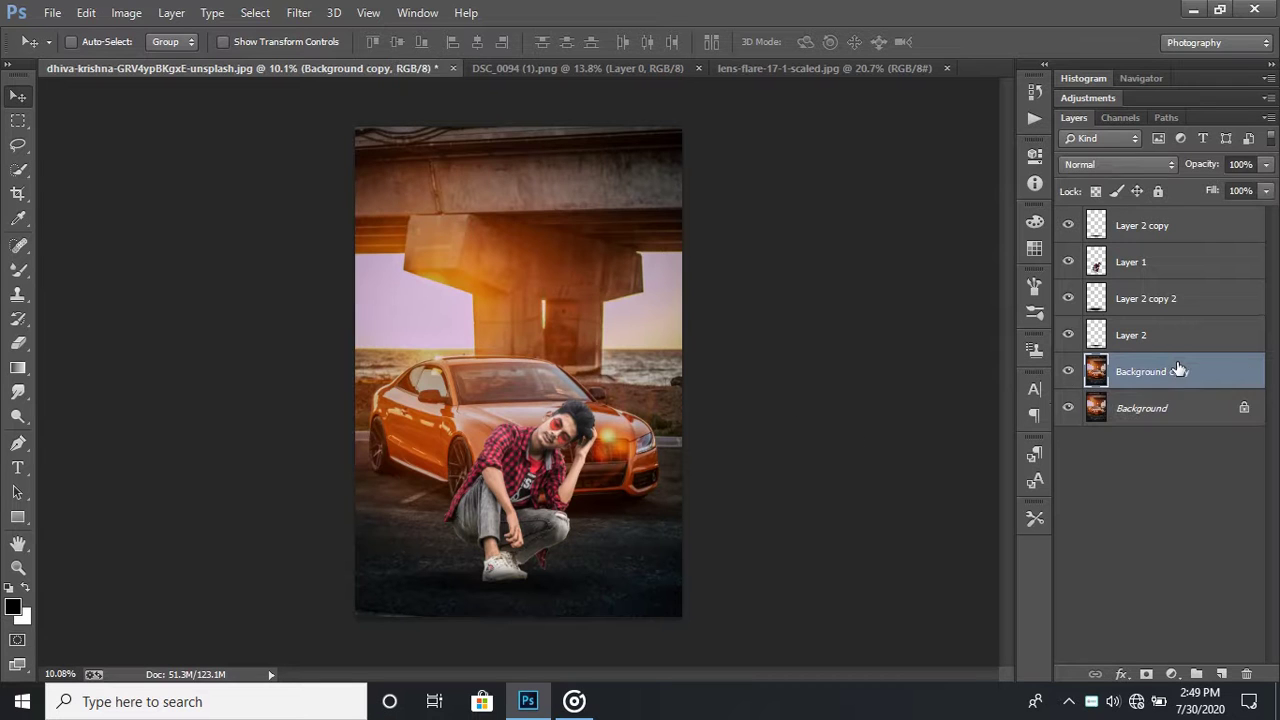
Step: Start a Tilt-Shift blur, move the focus band over the man, and set blur near 85 px
left_click(299, 12)
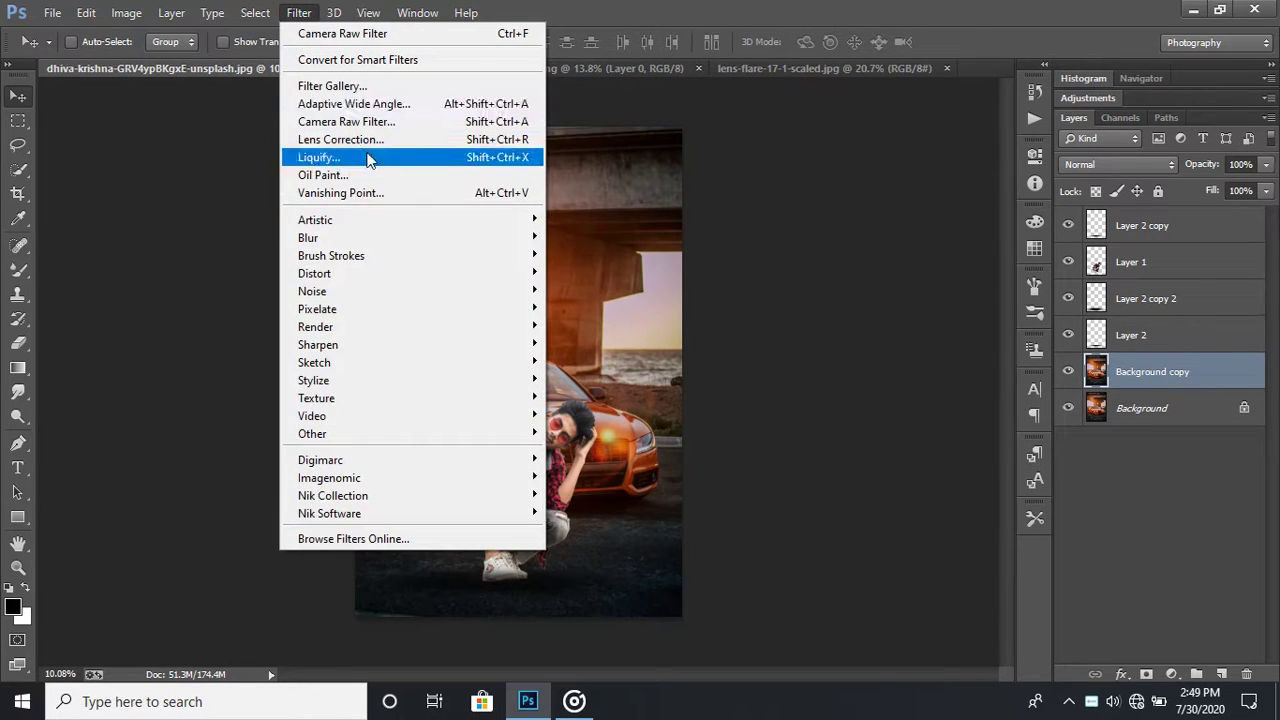
left_click(605, 270)
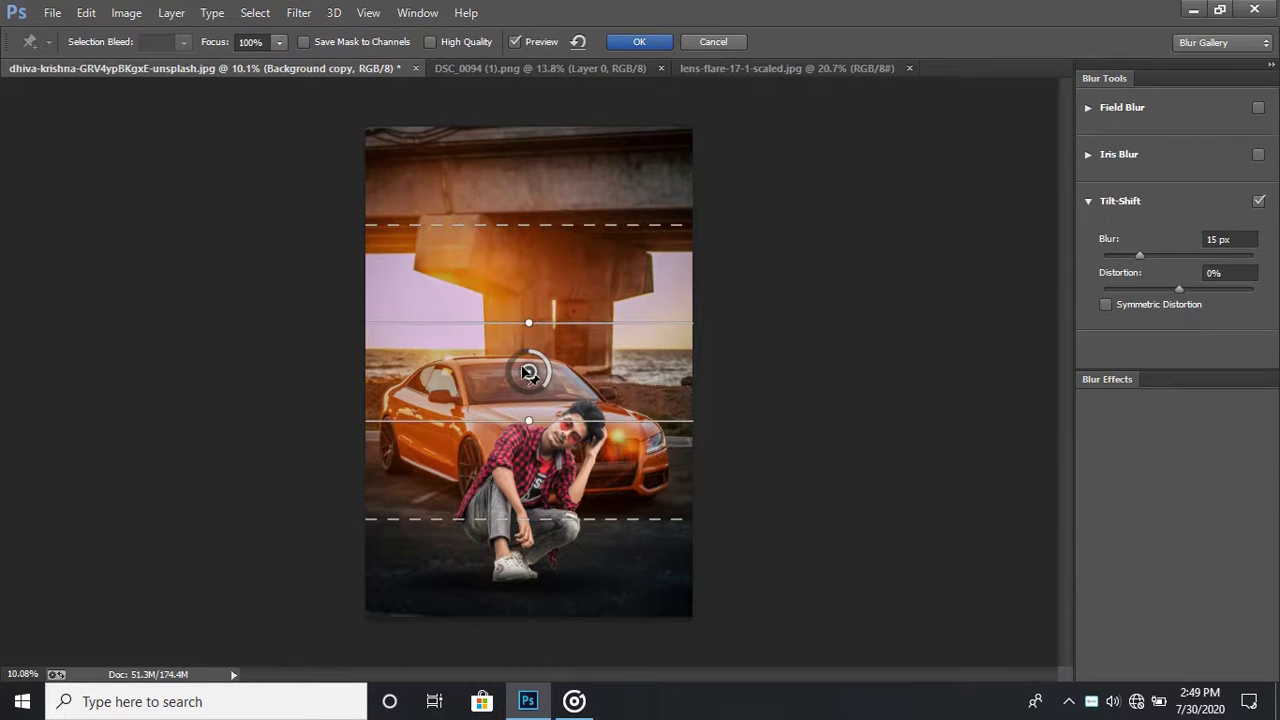
left_click_drag(529, 372, 532, 596)
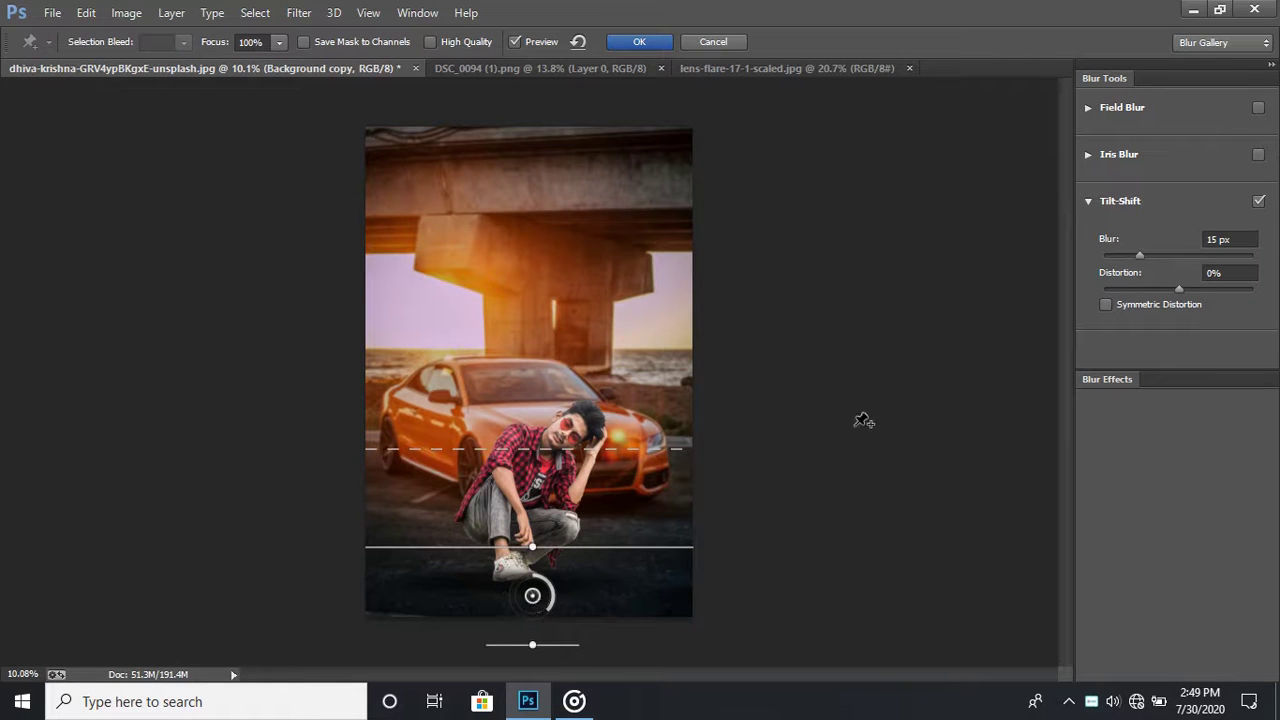
left_click(1177, 255)
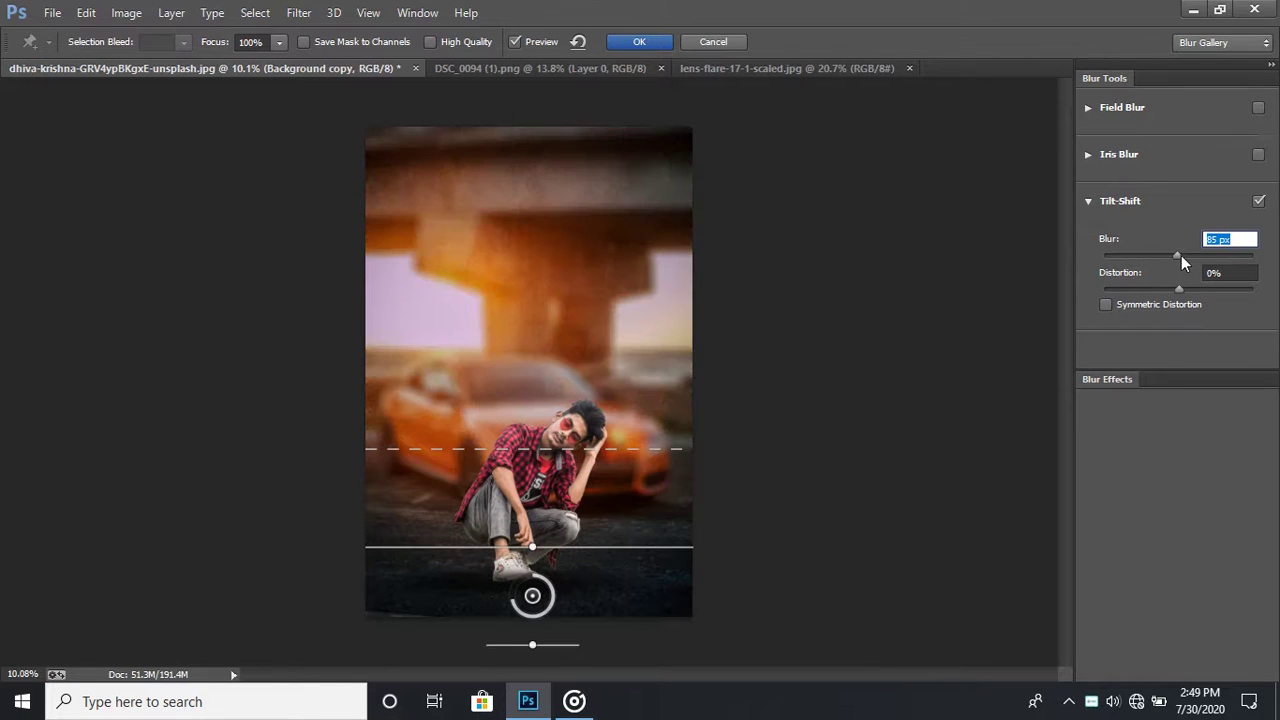
left_click(1195, 255)
left_click_drag(1195, 255, 1177, 255)
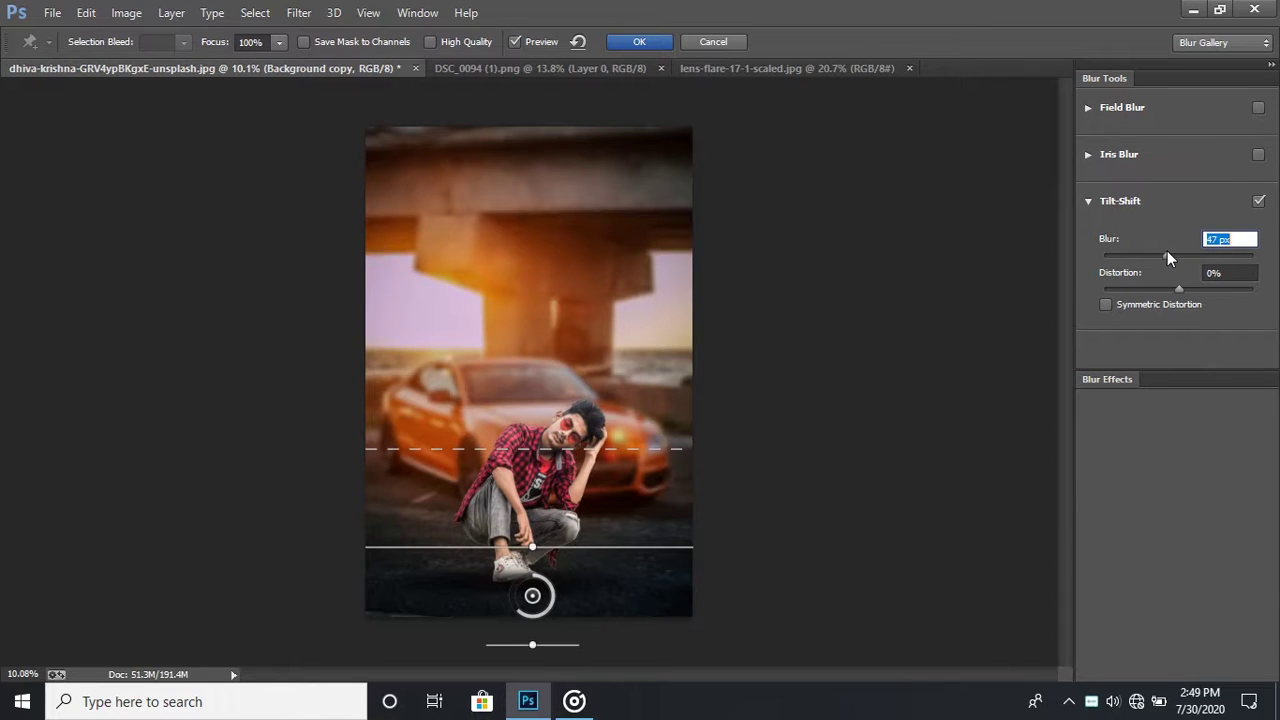
left_click_drag(1167, 251, 1174, 250)
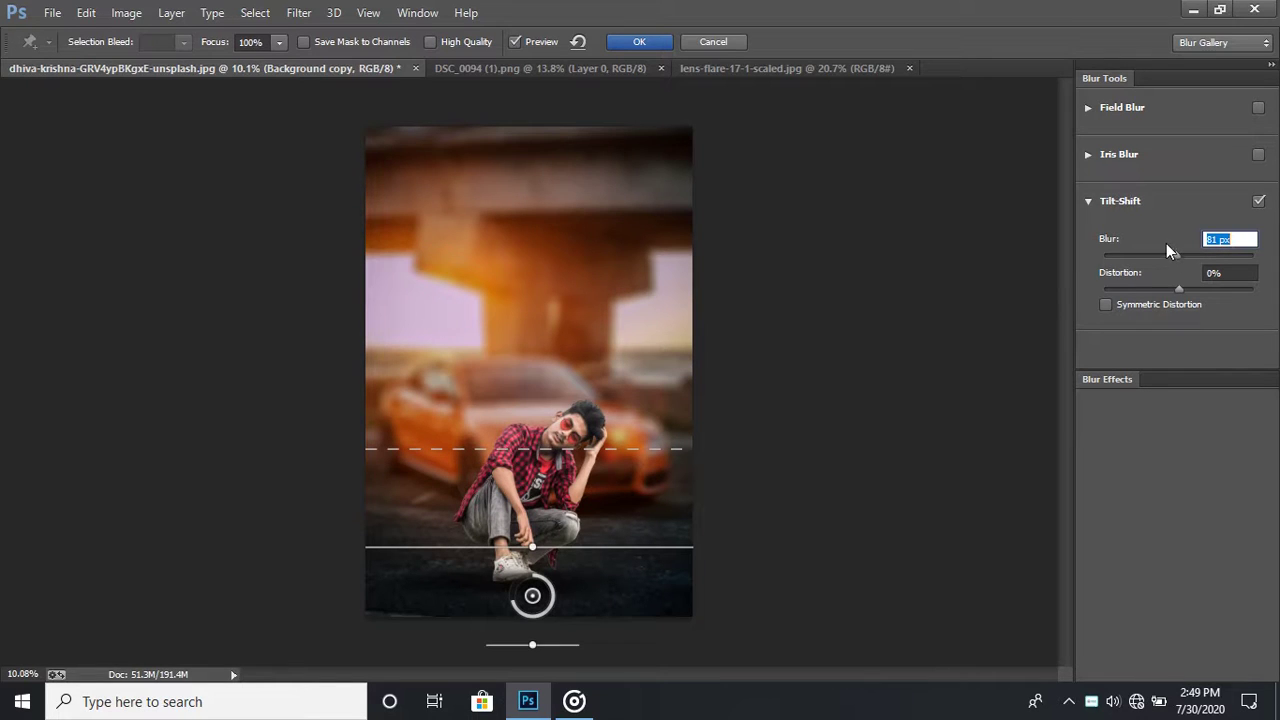
Step: Lower the sharp band to the man's feet, set the fade line, tune blur to about 78 px, and apply
left_click_drag(536, 614, 545, 685)
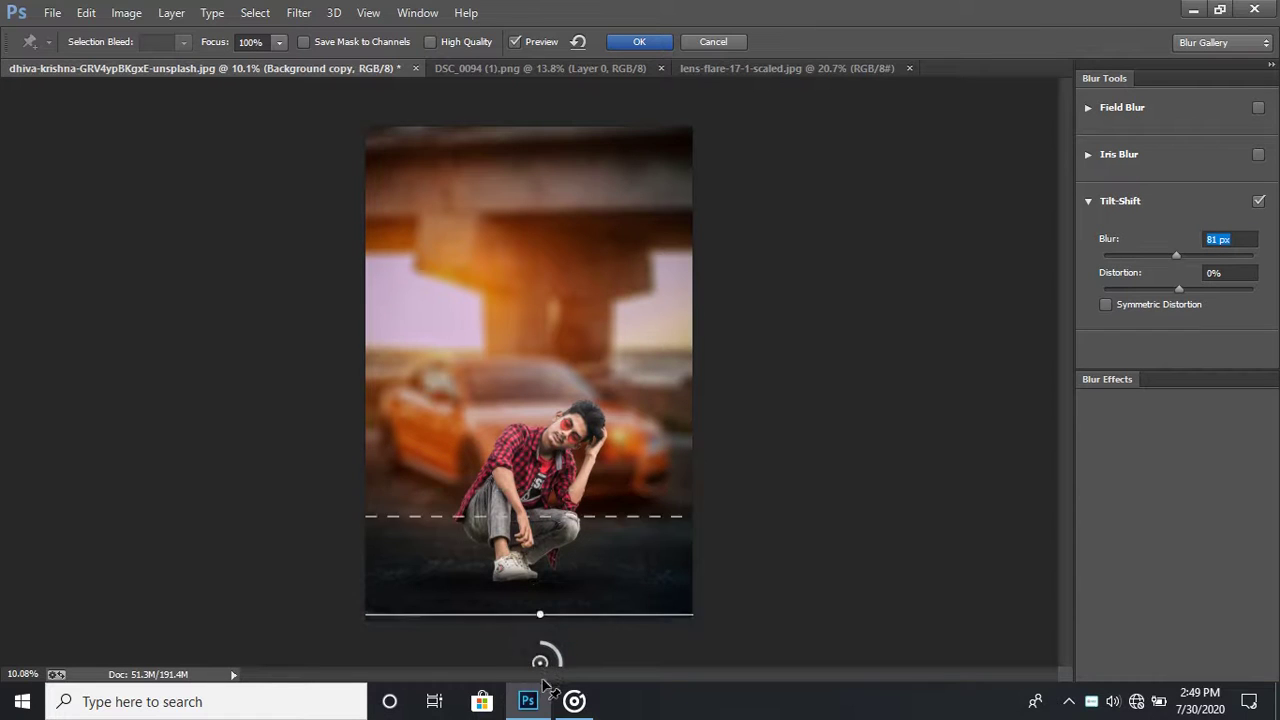
left_click_drag(545, 685, 540, 628)
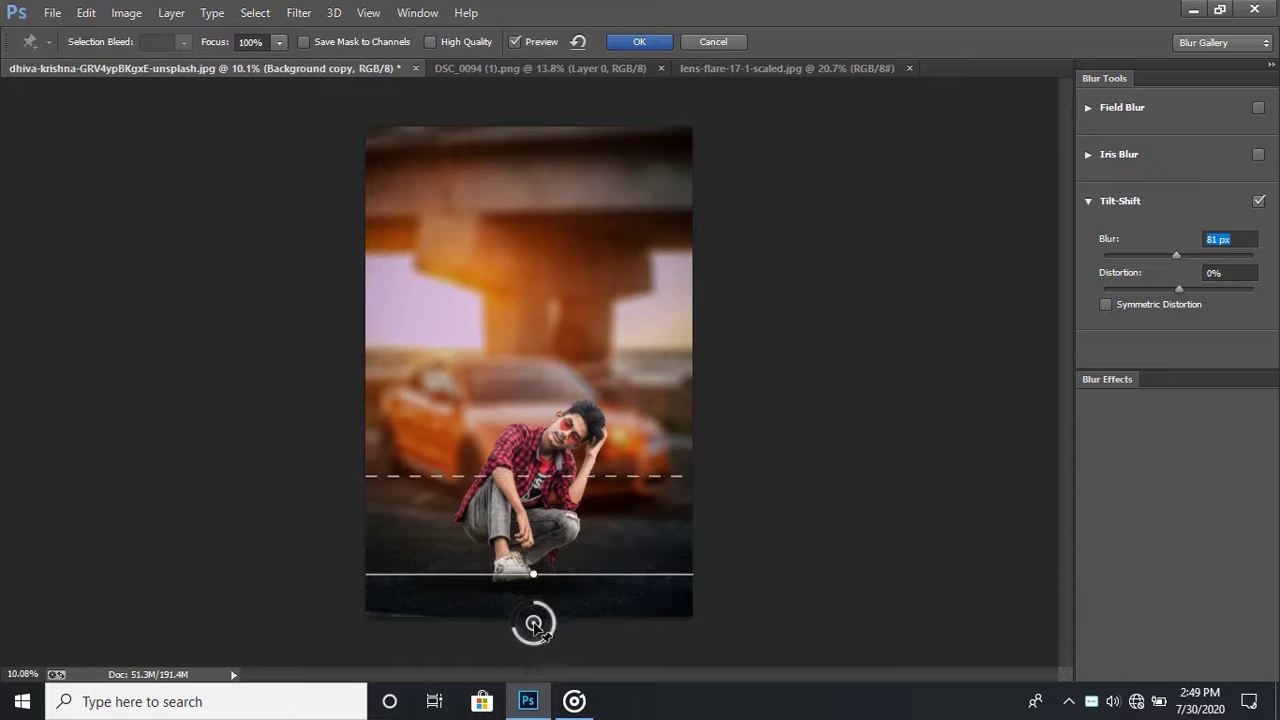
mouse_move(573, 476)
left_mouse_down()
mouse_move(578, 513)
mouse_move(581, 497)
left_mouse_up()
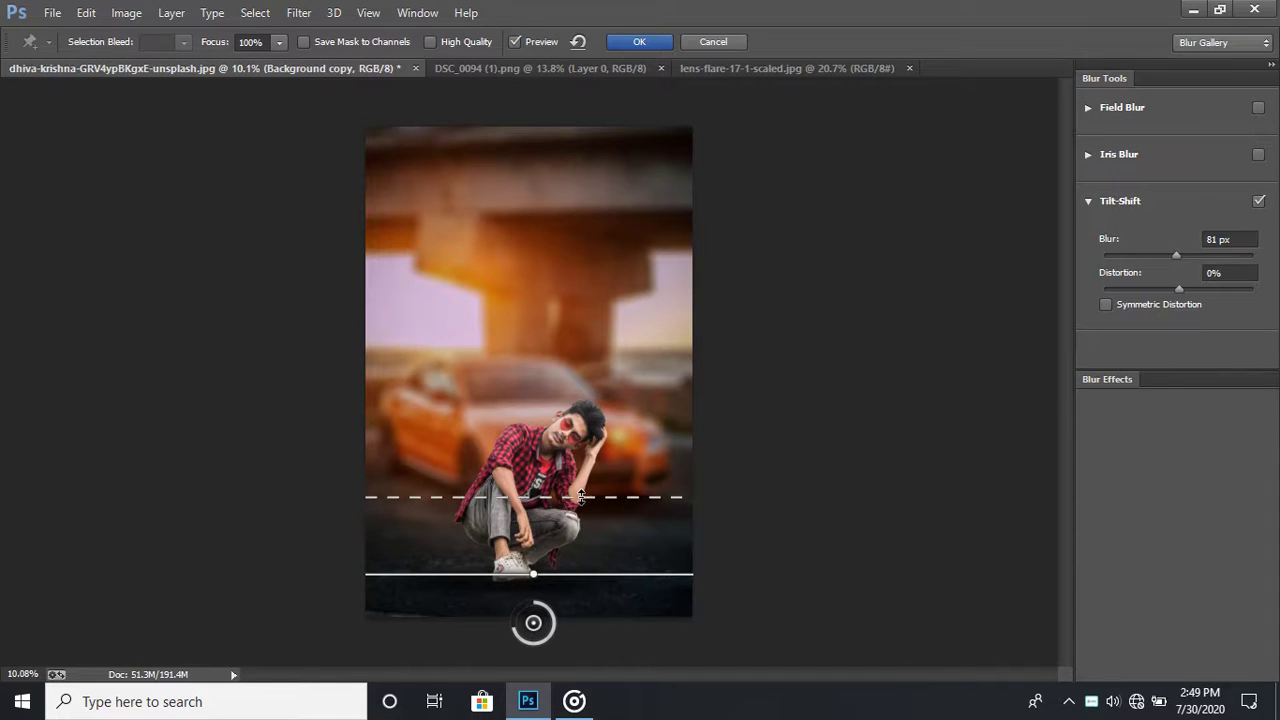
left_click(1159, 255)
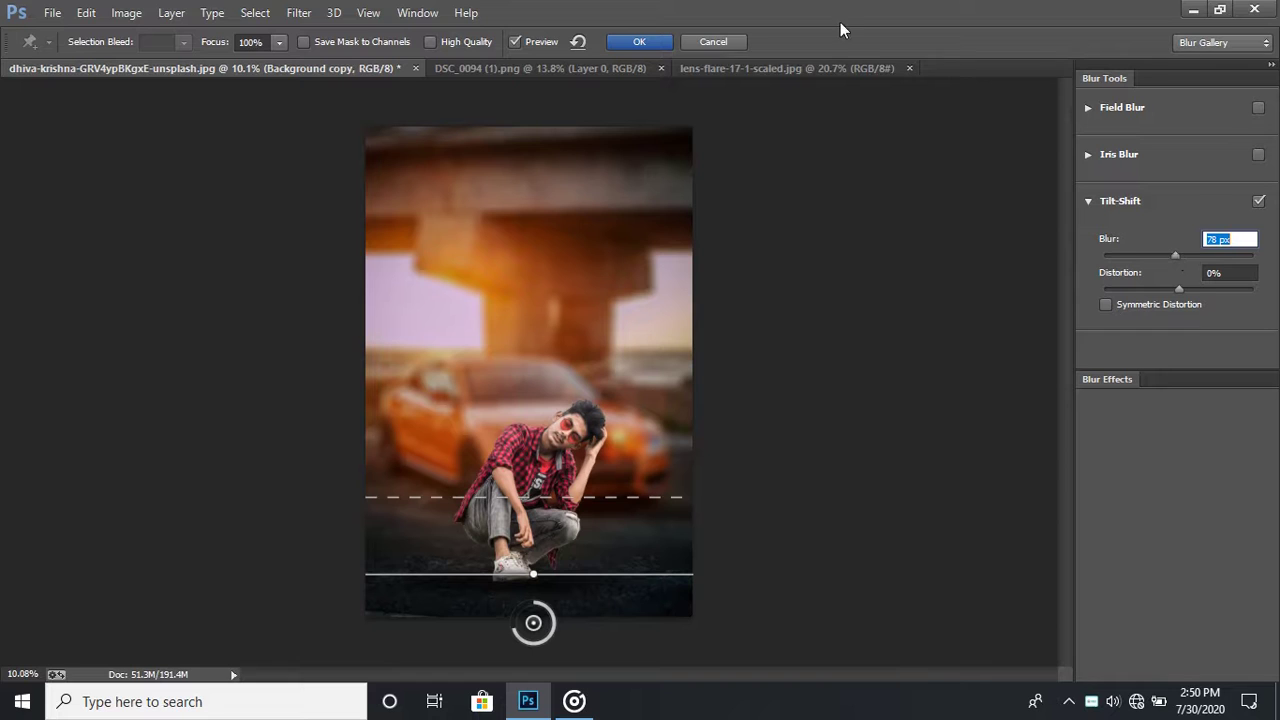
left_click(639, 44)
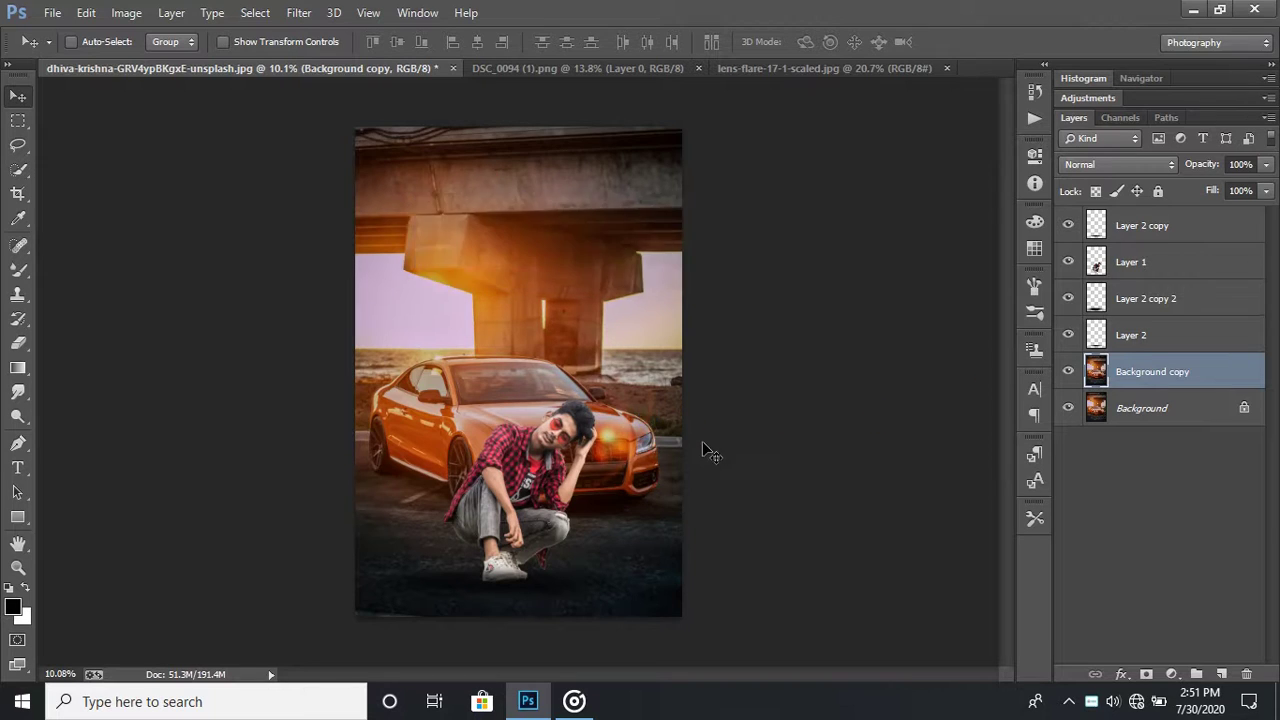
Step: Scroll up to look over the applied tilt-shift blur
scroll(517, 553, "up", 1)
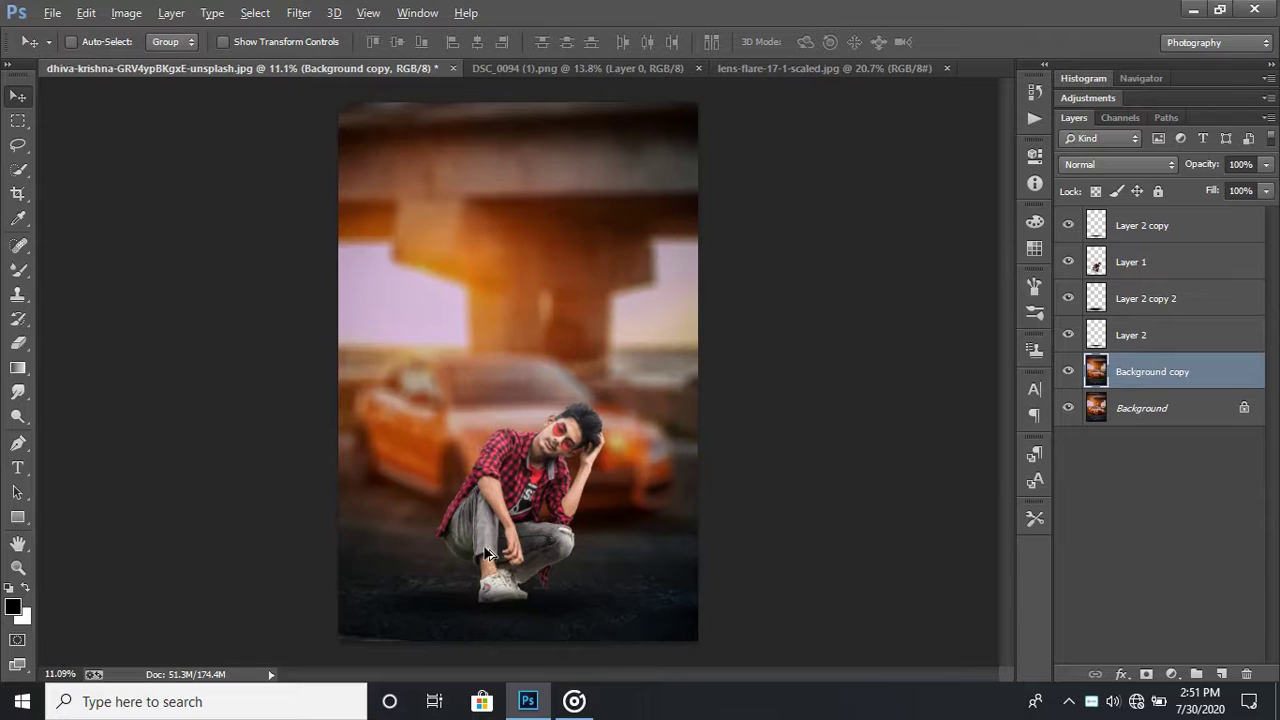
Step: Nudge the man's layer, Layer 1, slightly lower in the scene
scroll(517, 553, "up", 1)
scroll(517, 553, "up", 1)
scroll(524, 543, "up", 2)
scroll(524, 543, "up", 1)
scroll(524, 543, "up", 3)
left_click(1147, 263)
left_click_drag(571, 426, 572, 428)
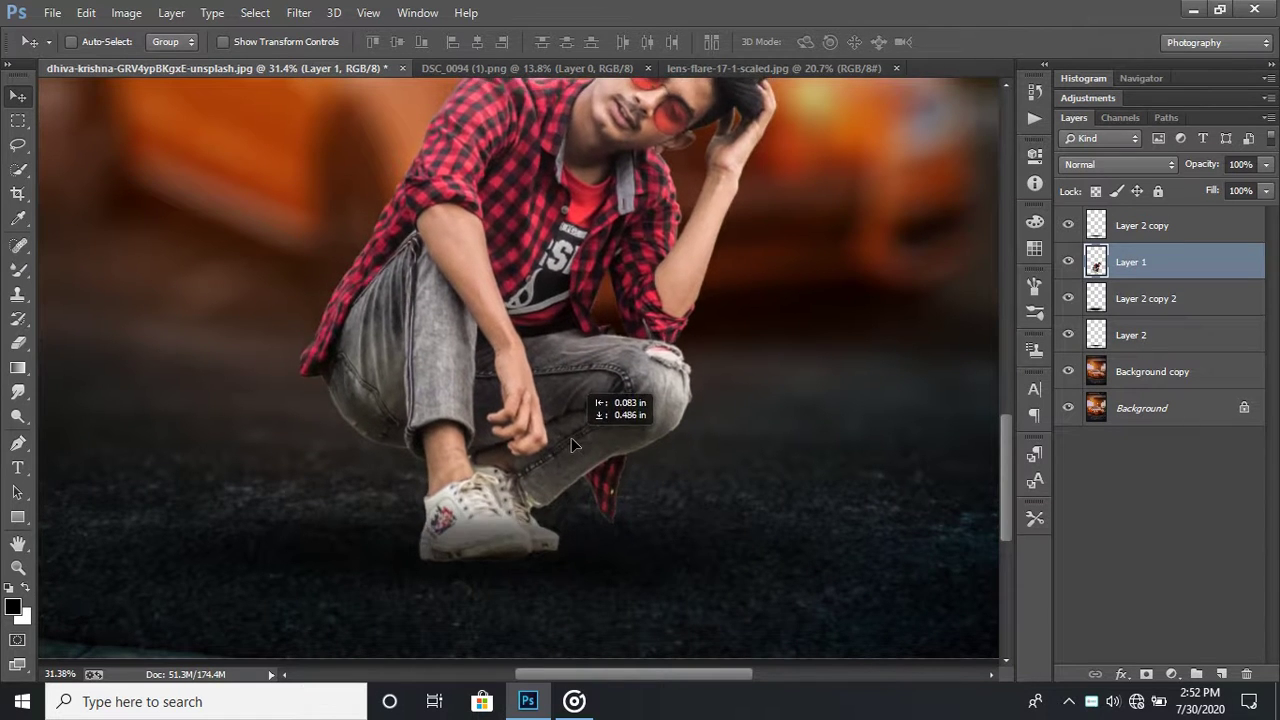
Step: Fade Layer 2 copy to 57% opacity
scroll(571, 437, "down", 3)
scroll(510, 540, "down", 3)
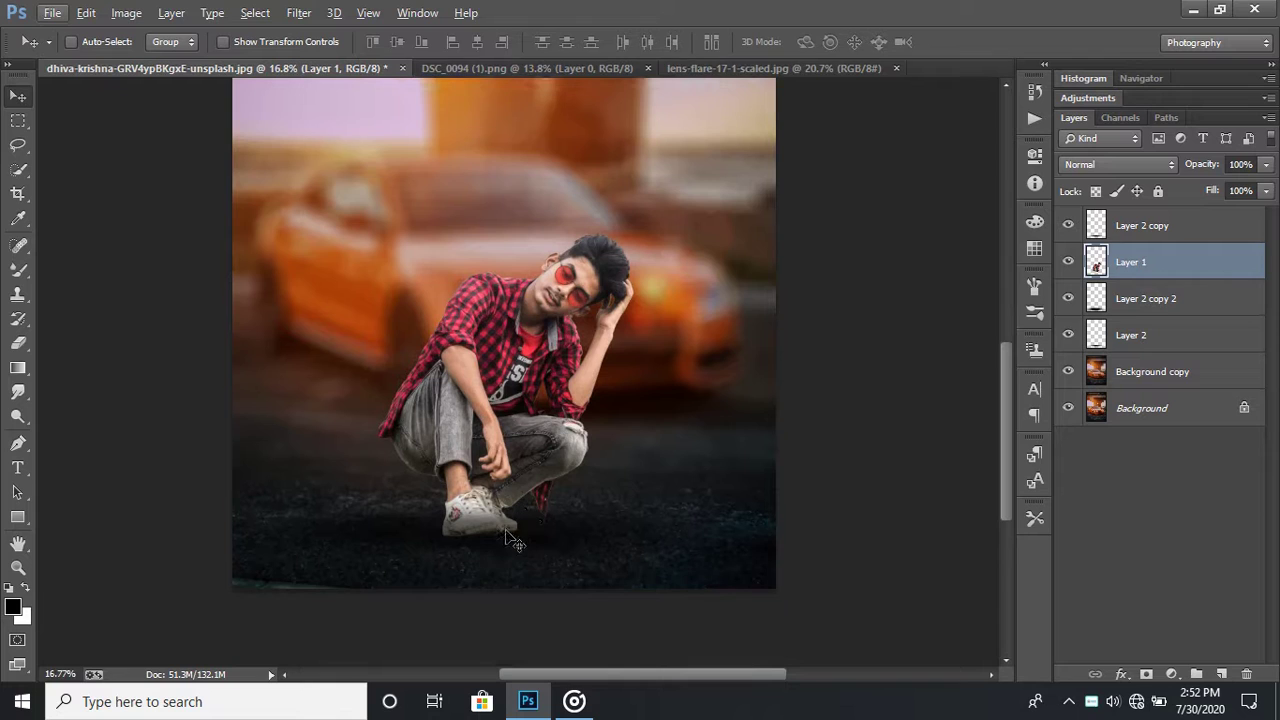
left_click(1182, 228)
left_click_drag(512, 522, 506, 529)
left_click(1264, 166)
left_click_drag(1203, 181, 1231, 192)
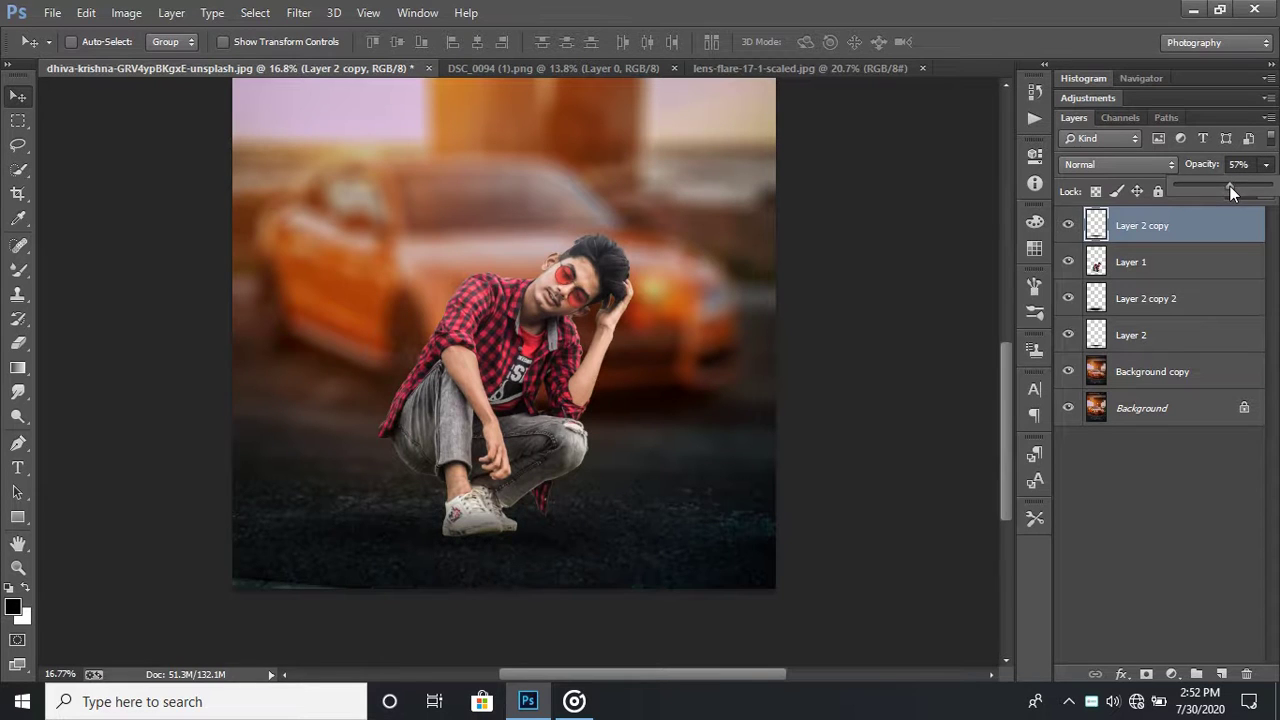
Step: Reselect Layer 1 and pick the Dodge tool
scroll(520, 515, "up", 1)
scroll(524, 516, "up", 1)
scroll(525, 550, "up", 1)
scroll(510, 522, "up", 2)
scroll(505, 520, "up", 3)
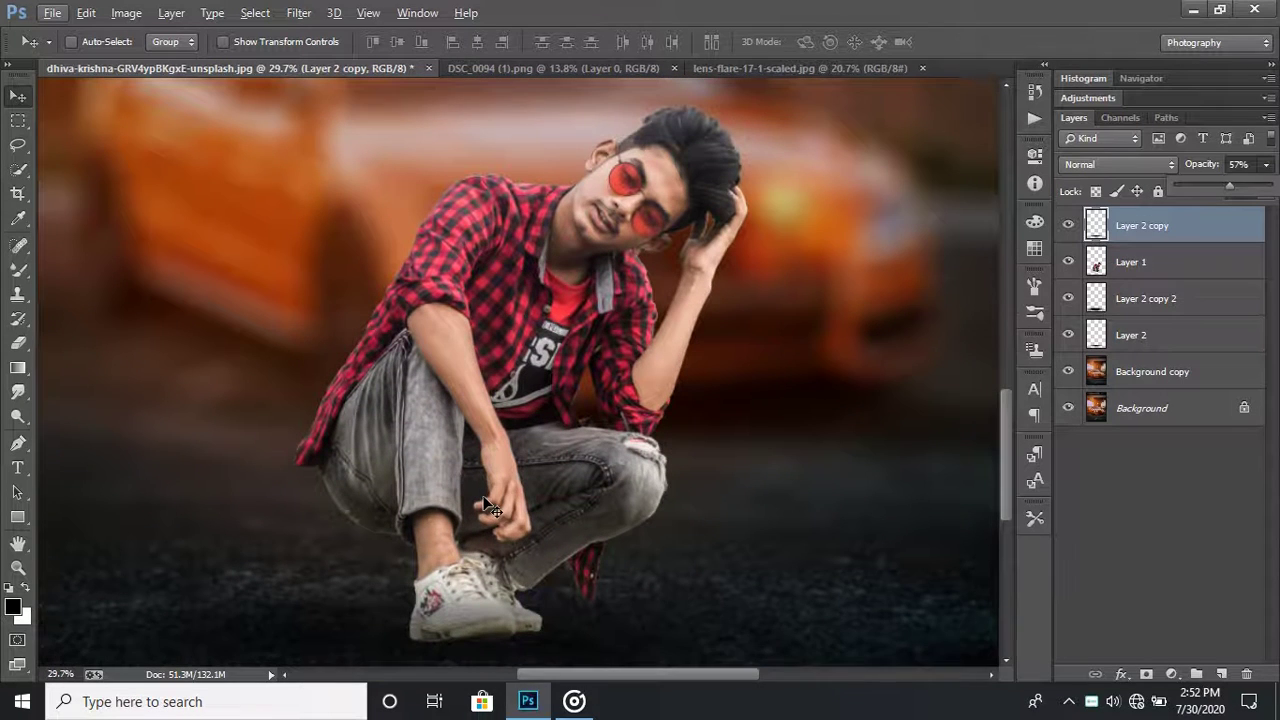
left_click(1146, 262)
scroll(585, 218, "up", 3)
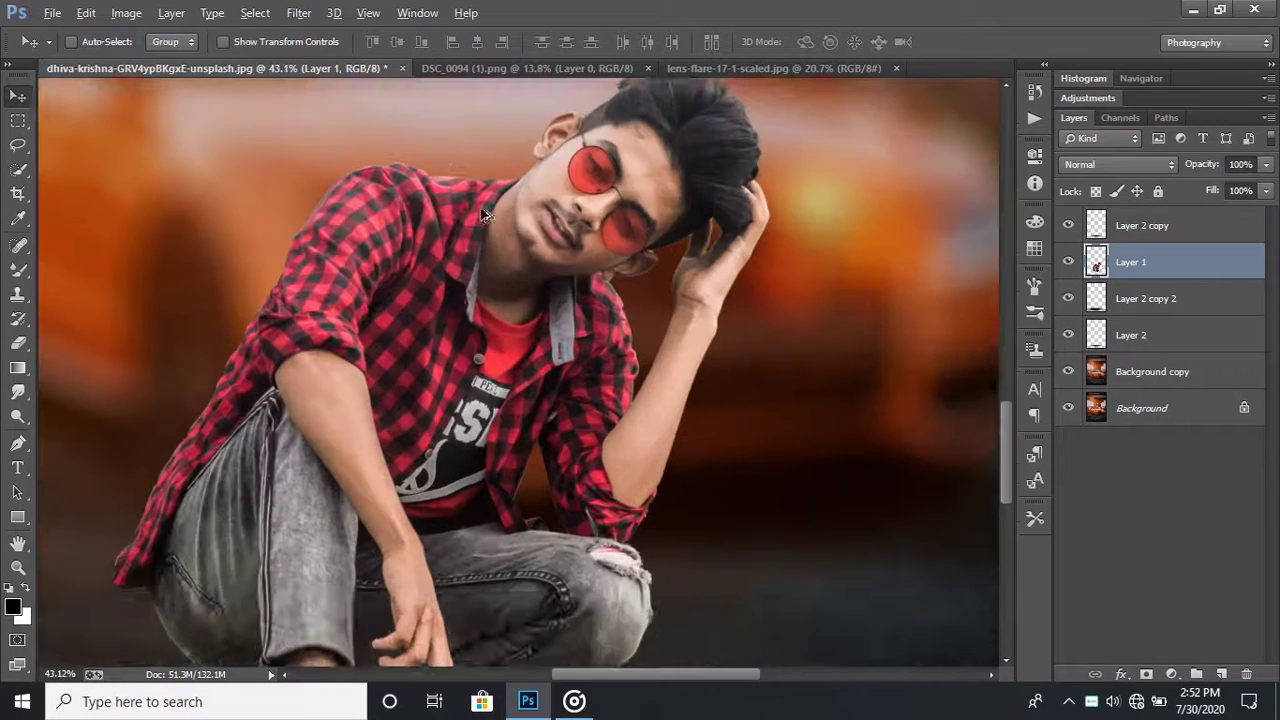
scroll(480, 260, "up", 1)
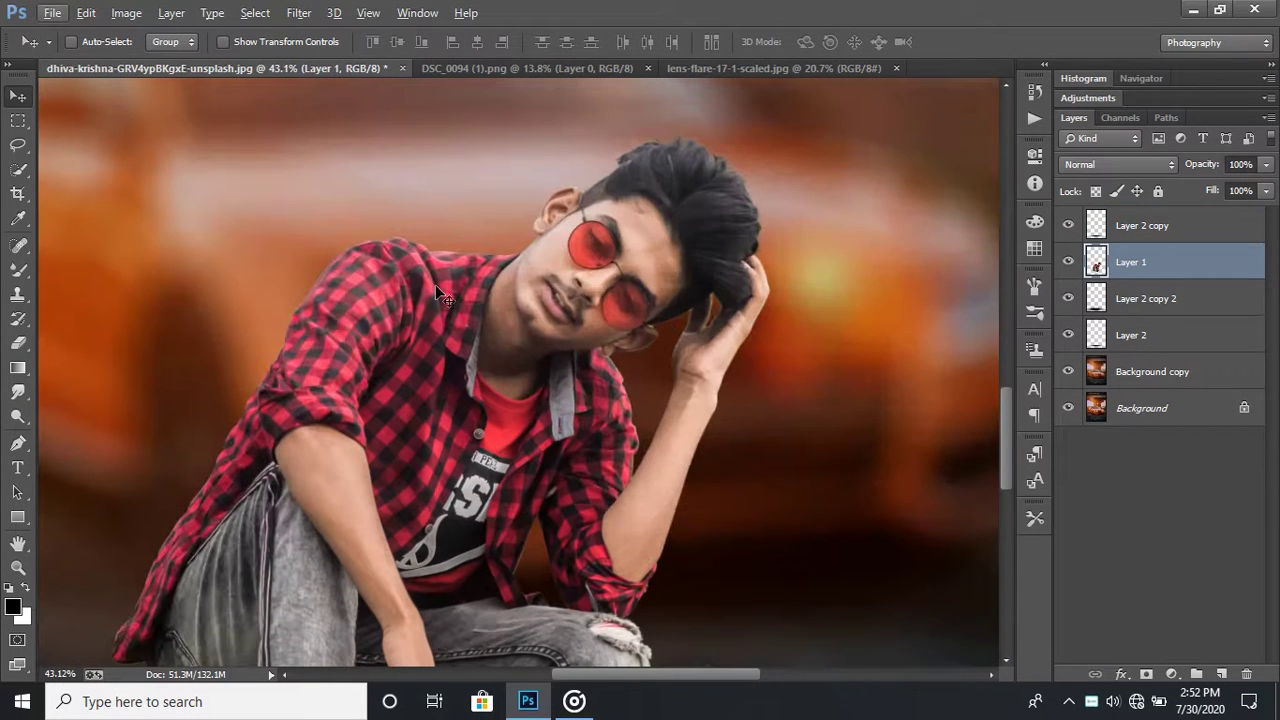
left_click(18, 416)
Step: Set the dodge brush to size 155 and 12% exposure, then lighten the jeans at thigh and knee
left_click_drag(446, 281, 439, 260)
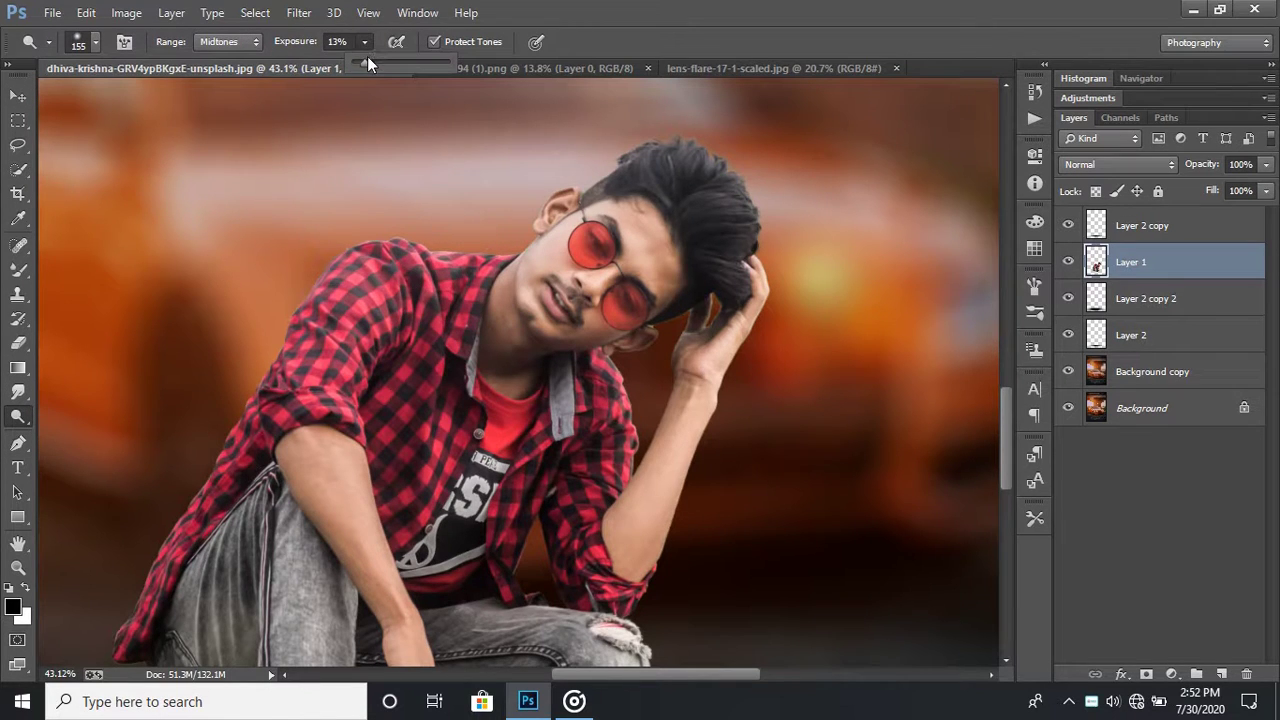
left_click_drag(365, 60, 364, 63)
scroll(266, 294, "down", 2)
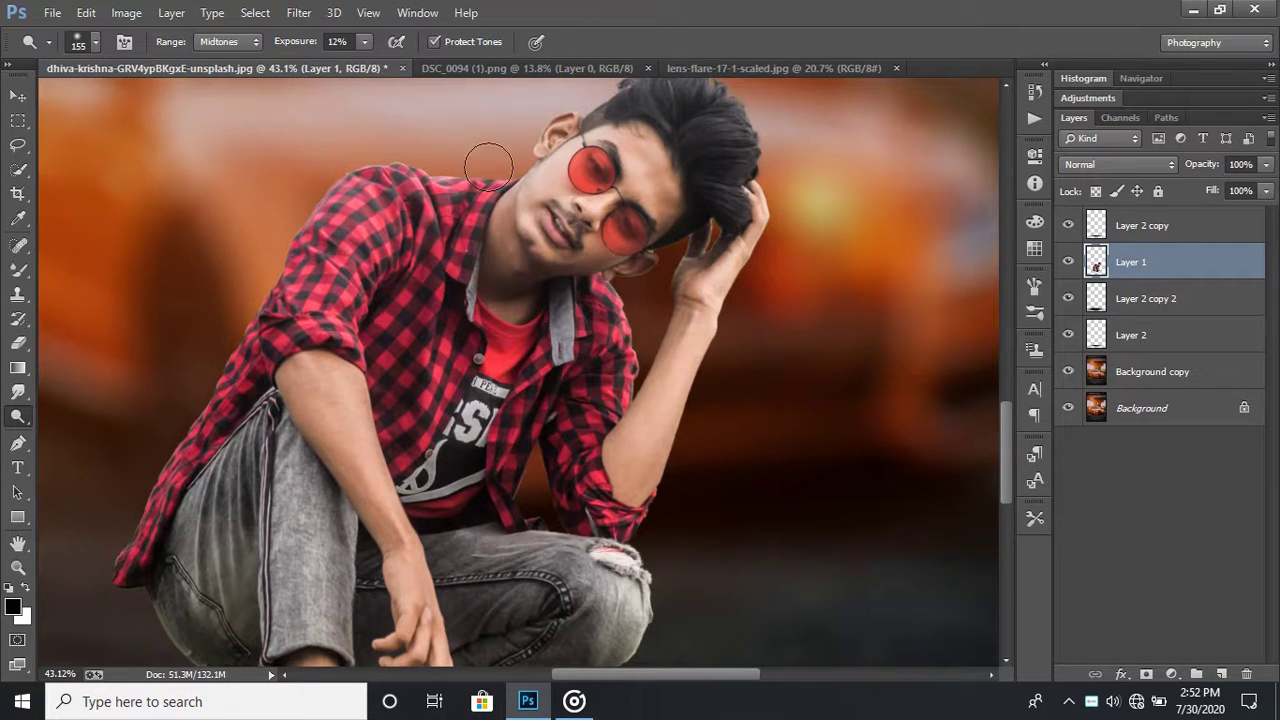
scroll(497, 168, "up", 2)
scroll(560, 165, "up", 1)
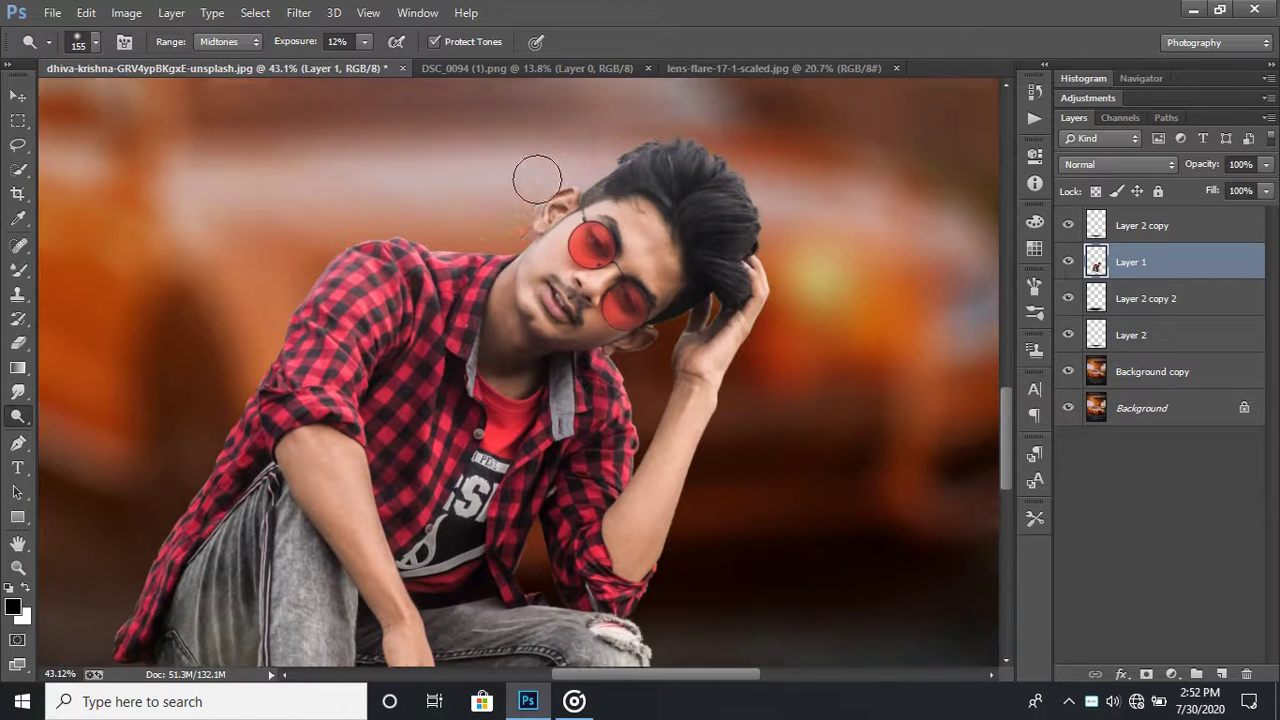
scroll(620, 175, "up", 1)
scroll(640, 230, "down", 1)
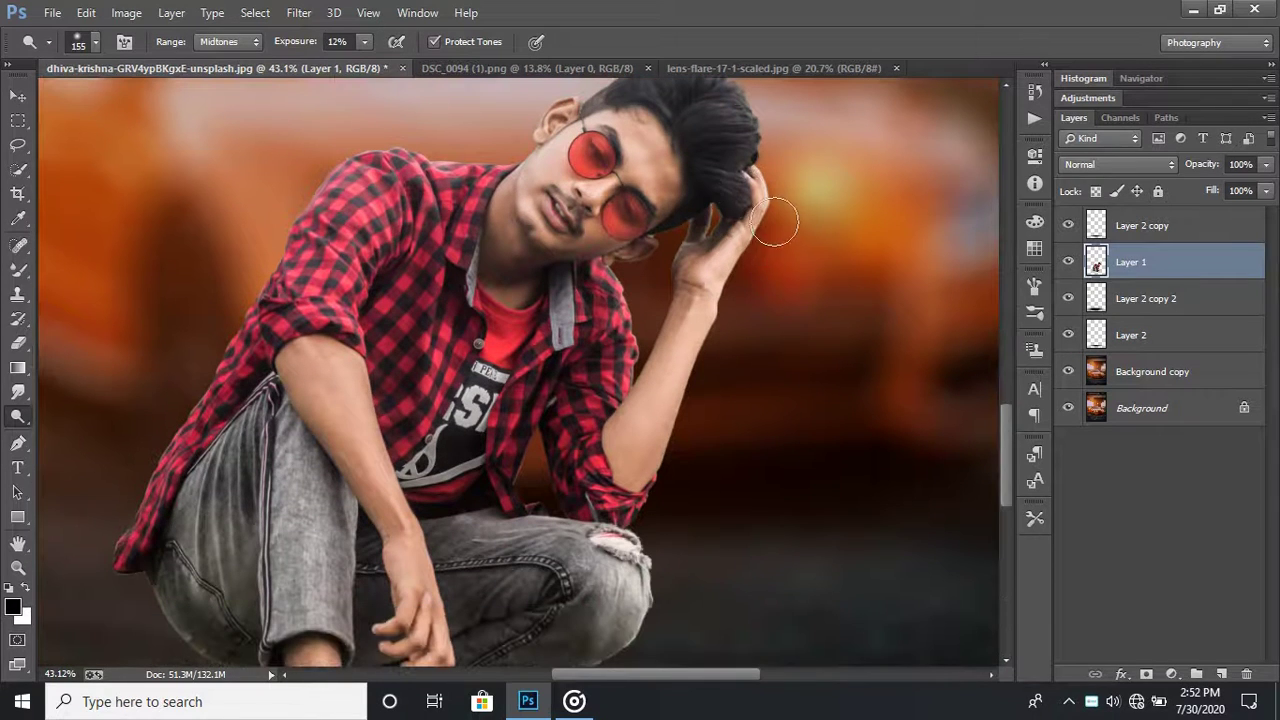
scroll(760, 280, "down", 2)
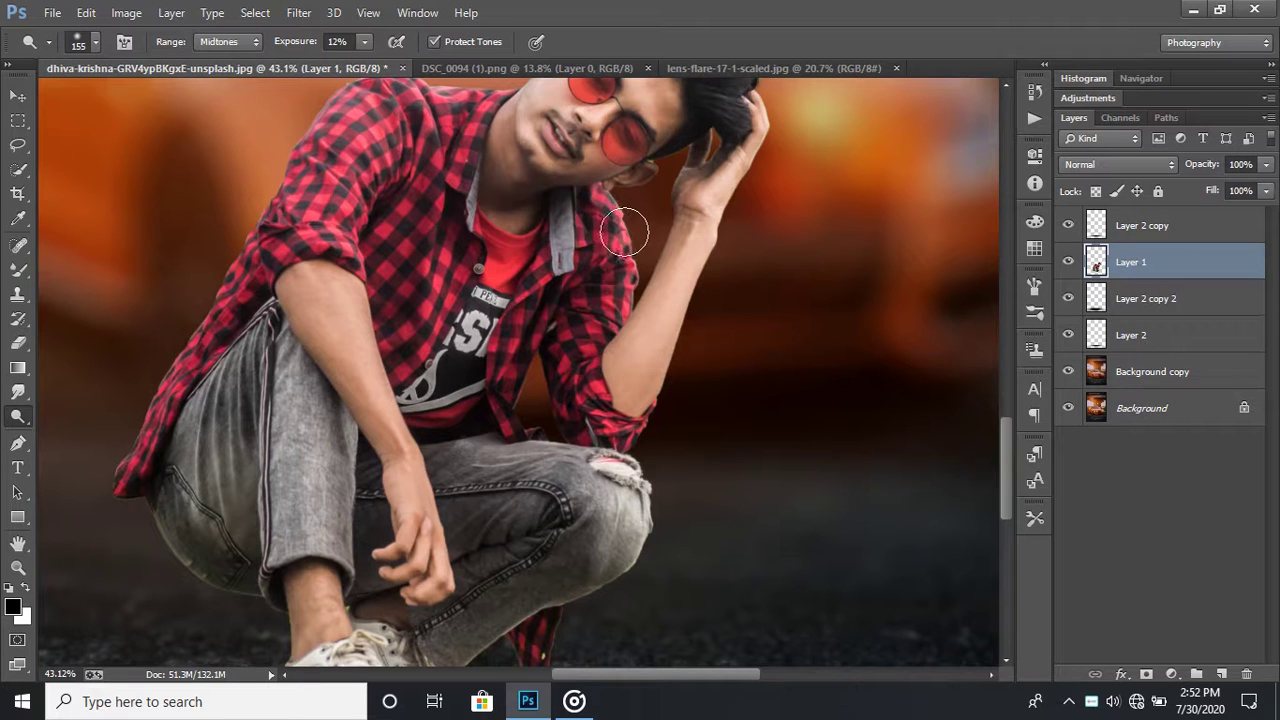
scroll(600, 320, "down", 1)
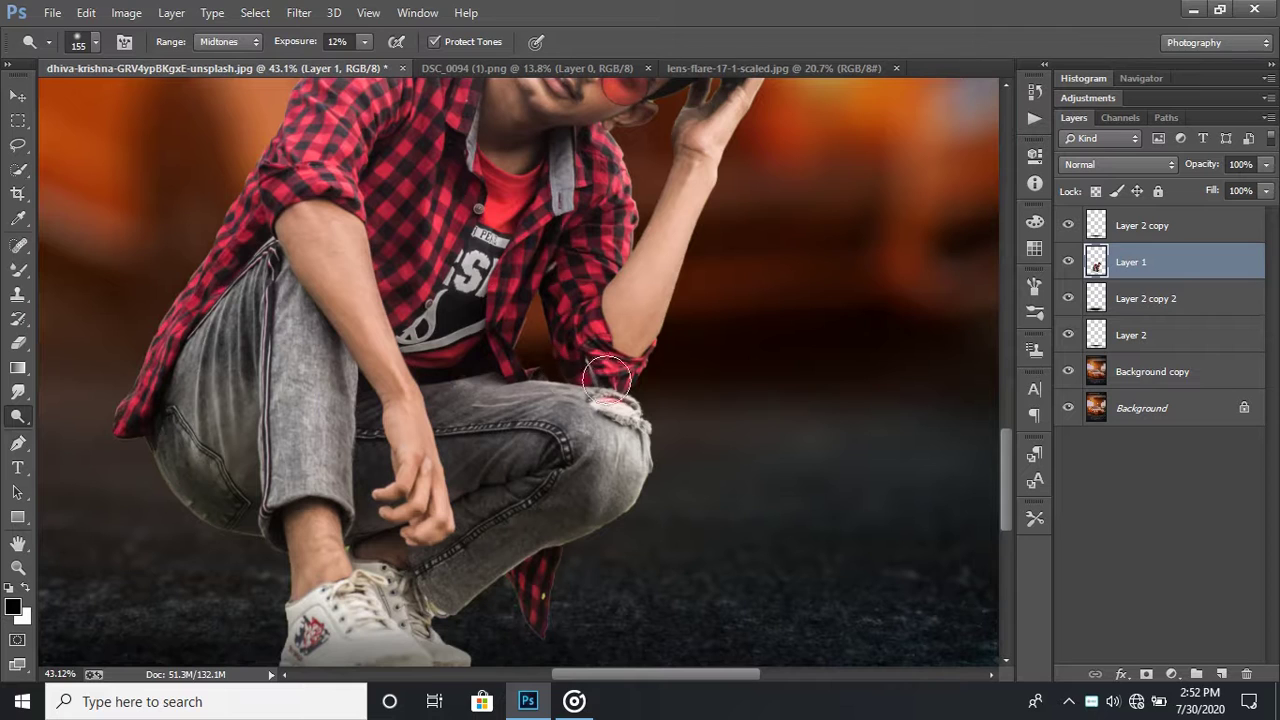
scroll(605, 370, "down", 1)
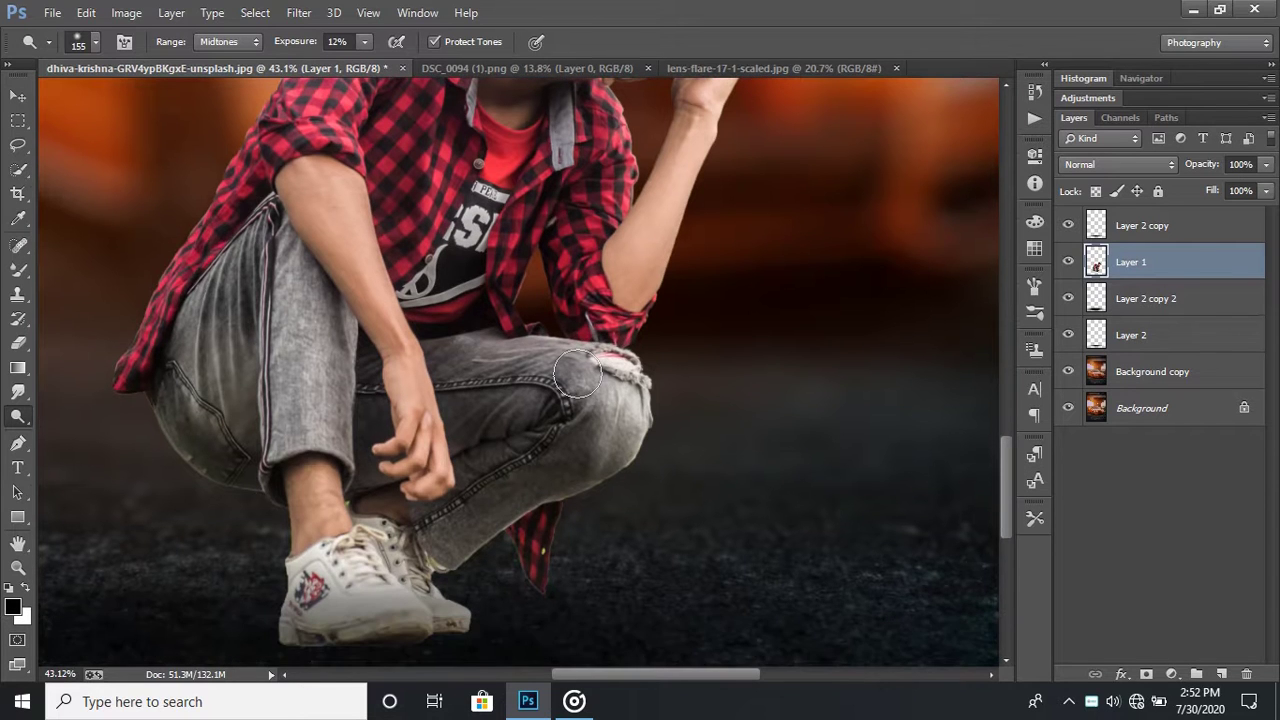
scroll(565, 370, "up", 1)
scroll(450, 355, "up", 1)
scroll(270, 205, "up", 1)
scroll(275, 235, "up", 1)
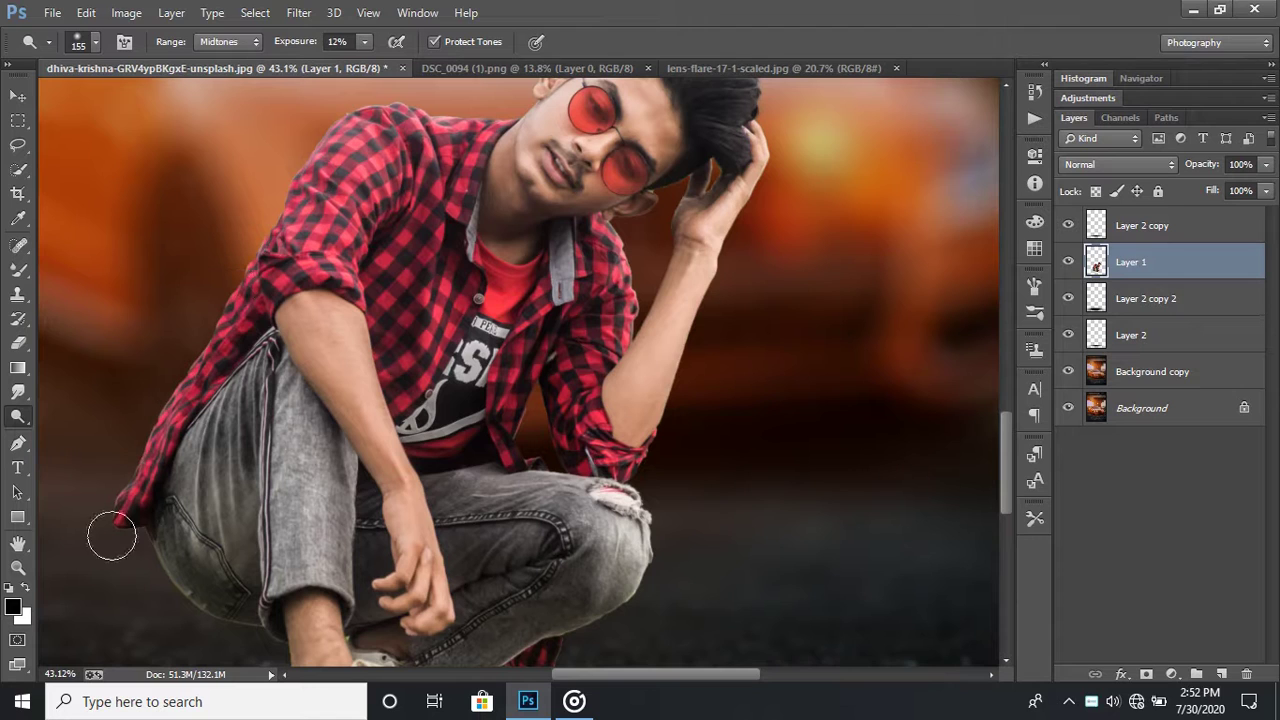
scroll(150, 480, "down", 1)
mouse_move(281, 401)
left_mouse_down()
mouse_move(309, 429)
mouse_move(280, 449)
mouse_move(346, 468)
mouse_move(319, 544)
mouse_move(341, 446)
left_mouse_up()
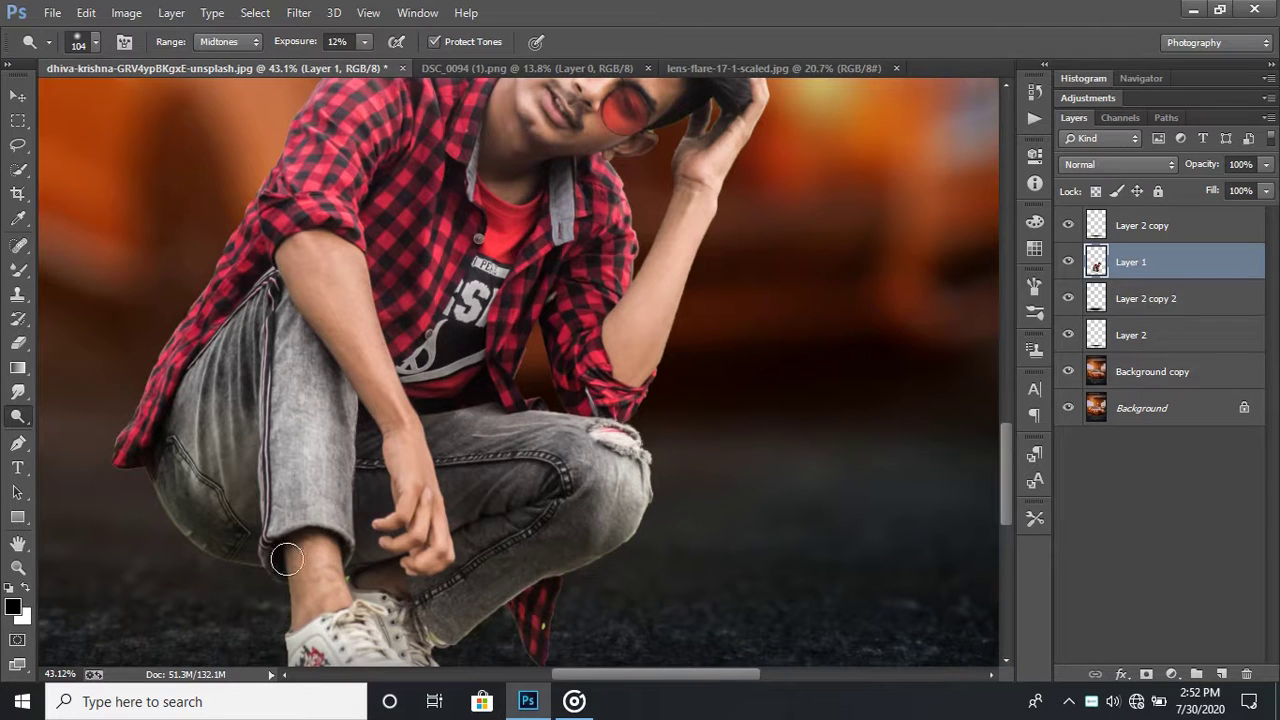
Step: Look over the dodged figure and reduce the dodge brush size
scroll(320, 510, "up", 3)
scroll(335, 487, "up", 1)
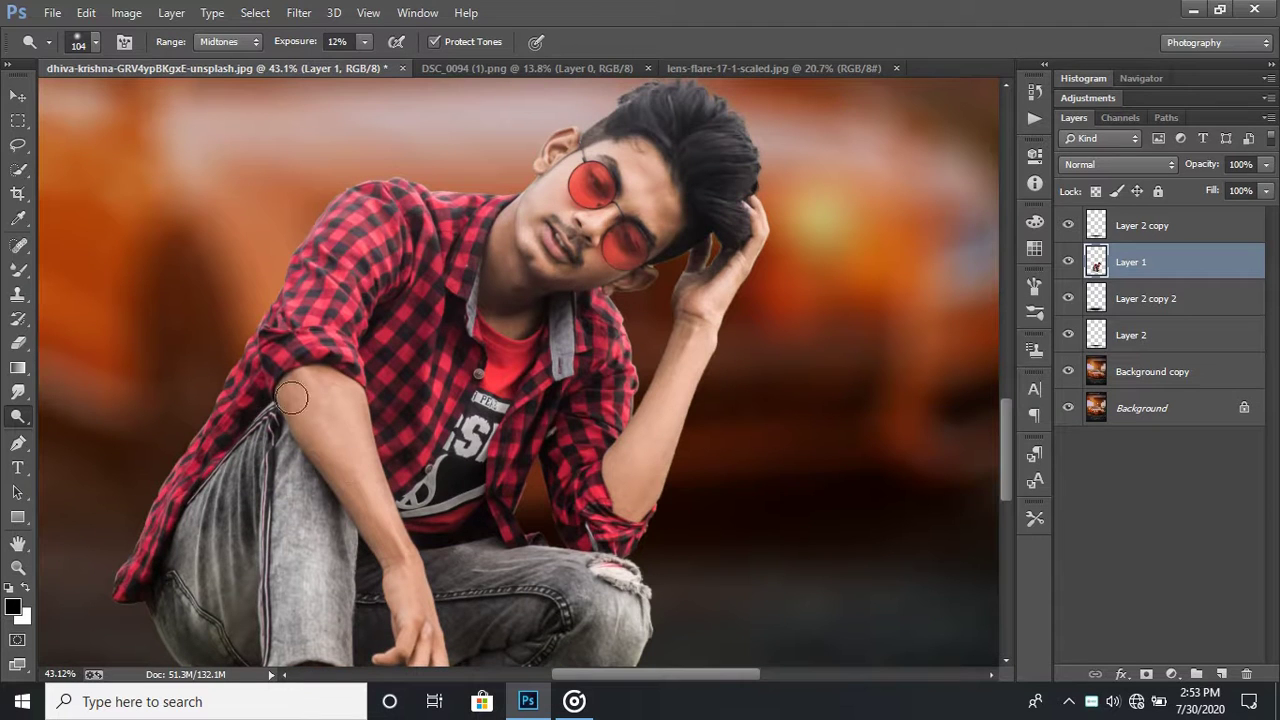
scroll(450, 440, "down", 1)
scroll(620, 400, "up", 1)
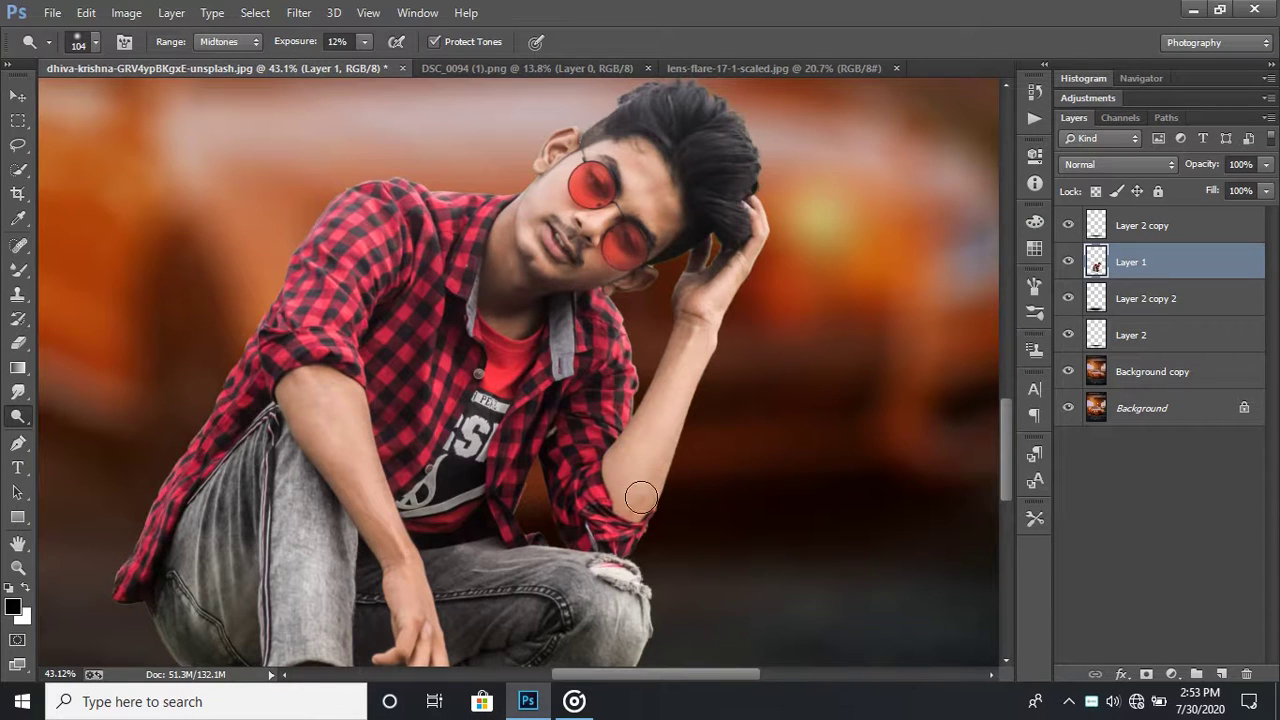
scroll(605, 437, "up", 1)
scroll(622, 432, "up", 1)
scroll(521, 383, "up", 1)
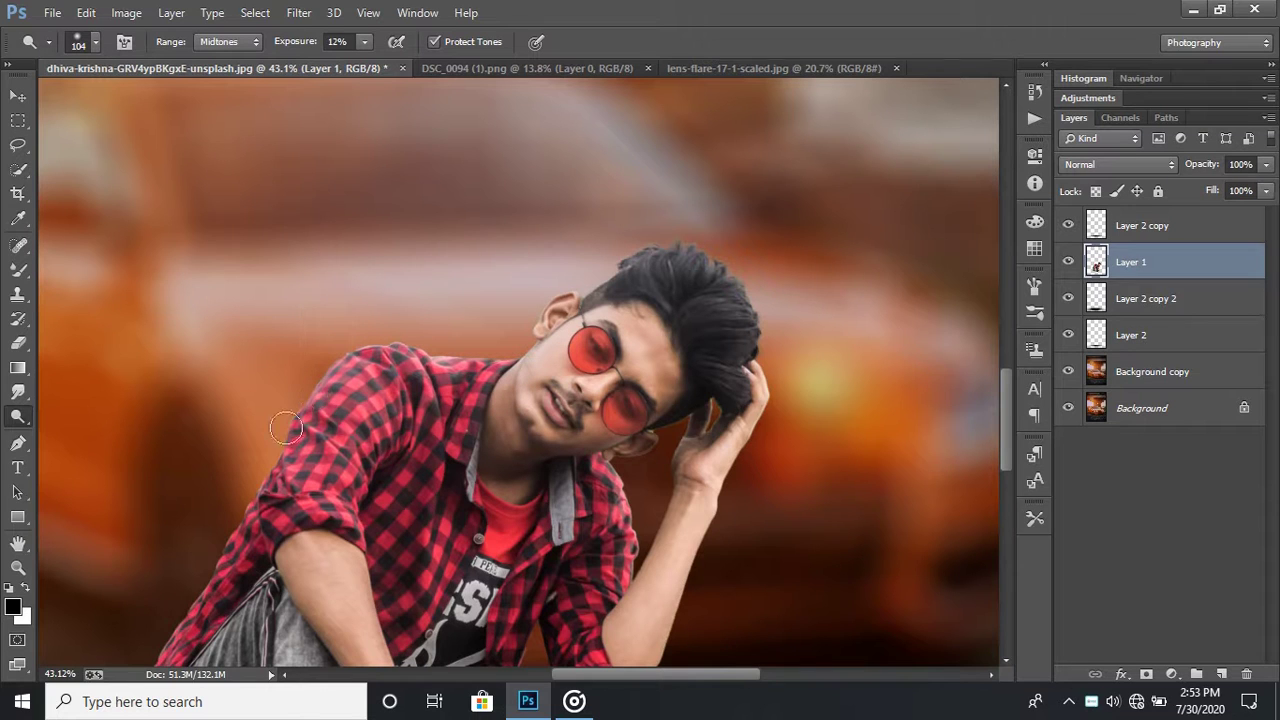
scroll(291, 421, "down", 1)
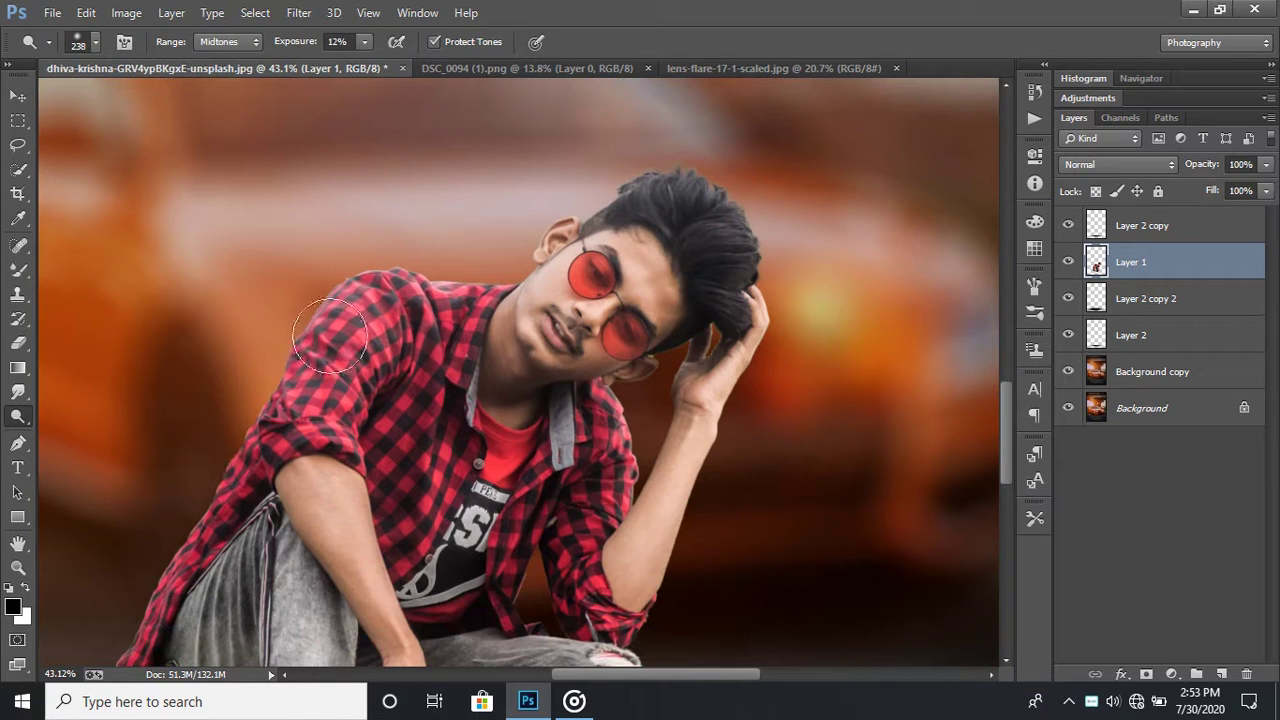
scroll(180, 520, "down", 1)
scroll(152, 511, "up", 1)
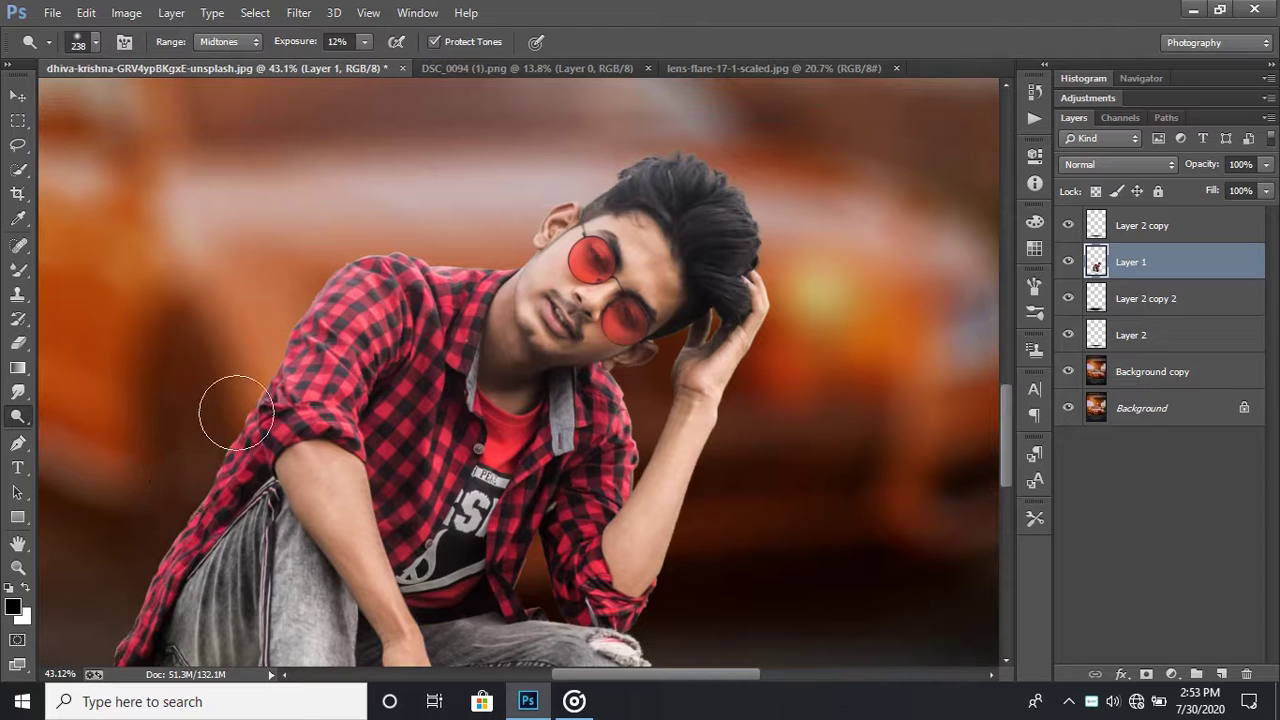
scroll(457, 428, "up", 1)
scroll(420, 400, "up", 1)
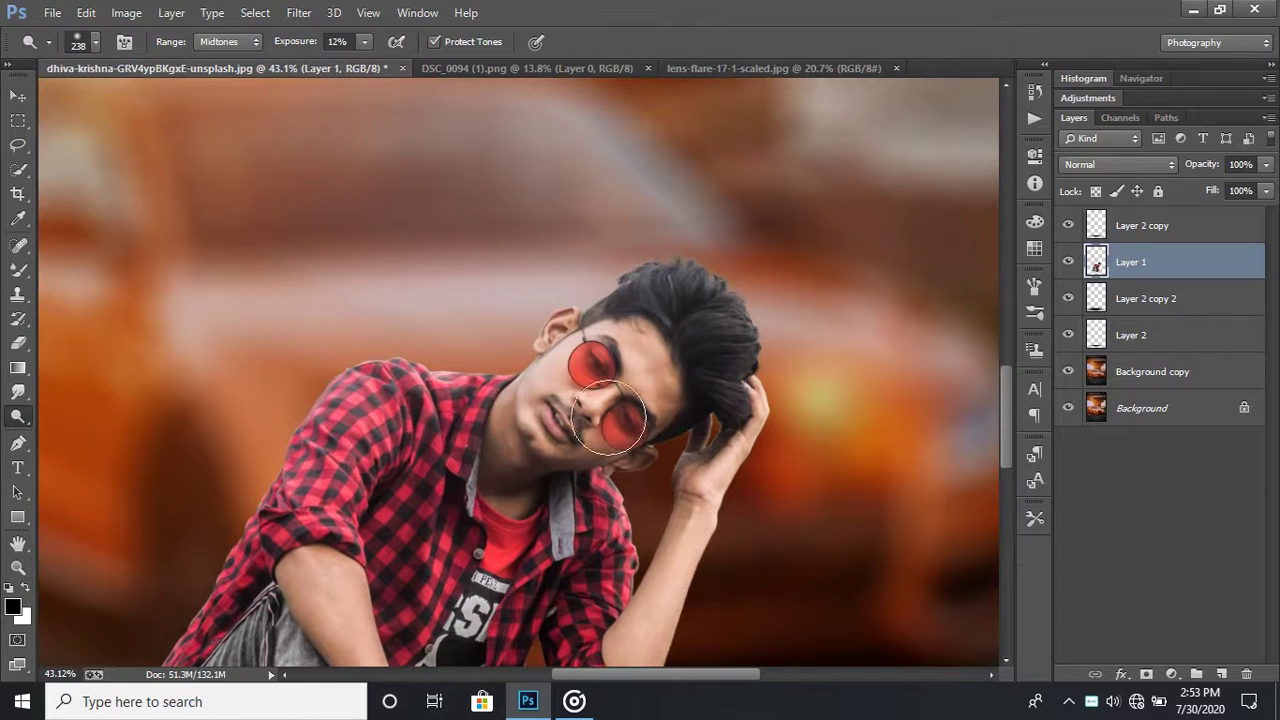
scroll(458, 350, "down", 1)
scroll(458, 347, "down", 3)
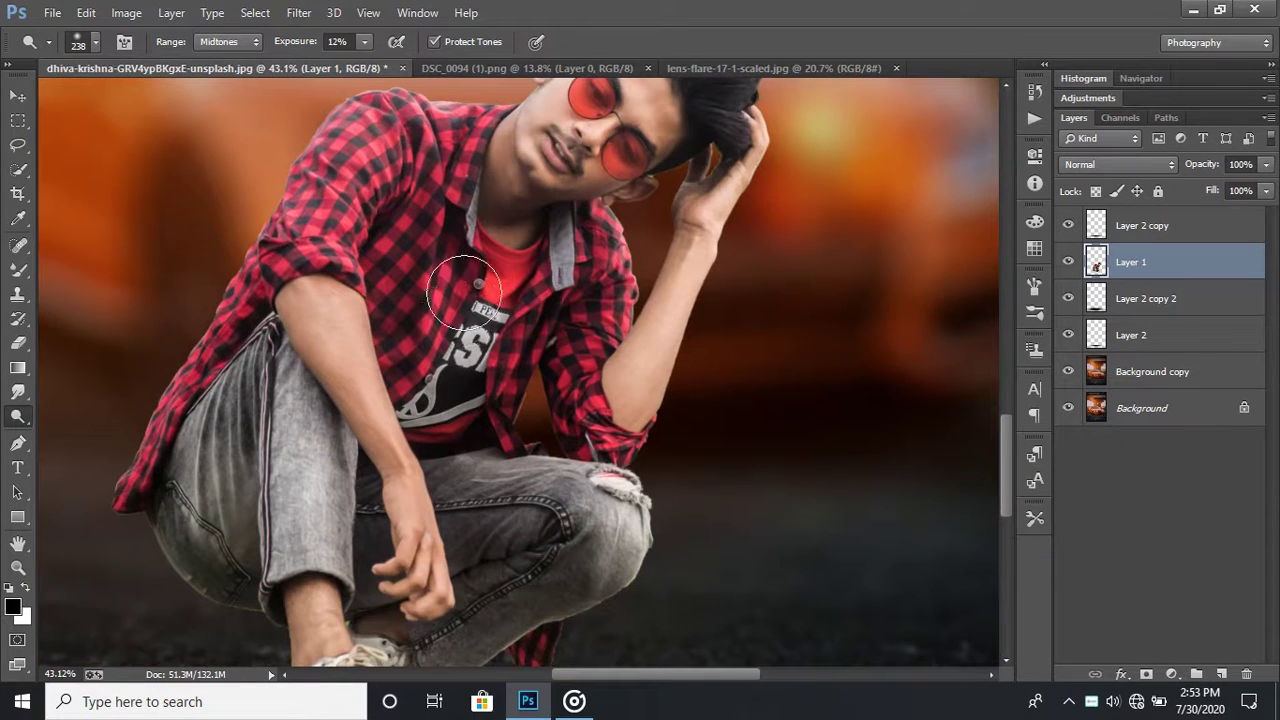
right_click(452, 333, "alt")
Step: Burn-darken the jeans along the knee seam and shin, and the shoe from heel to laces
scroll(447, 354, "down", 2)
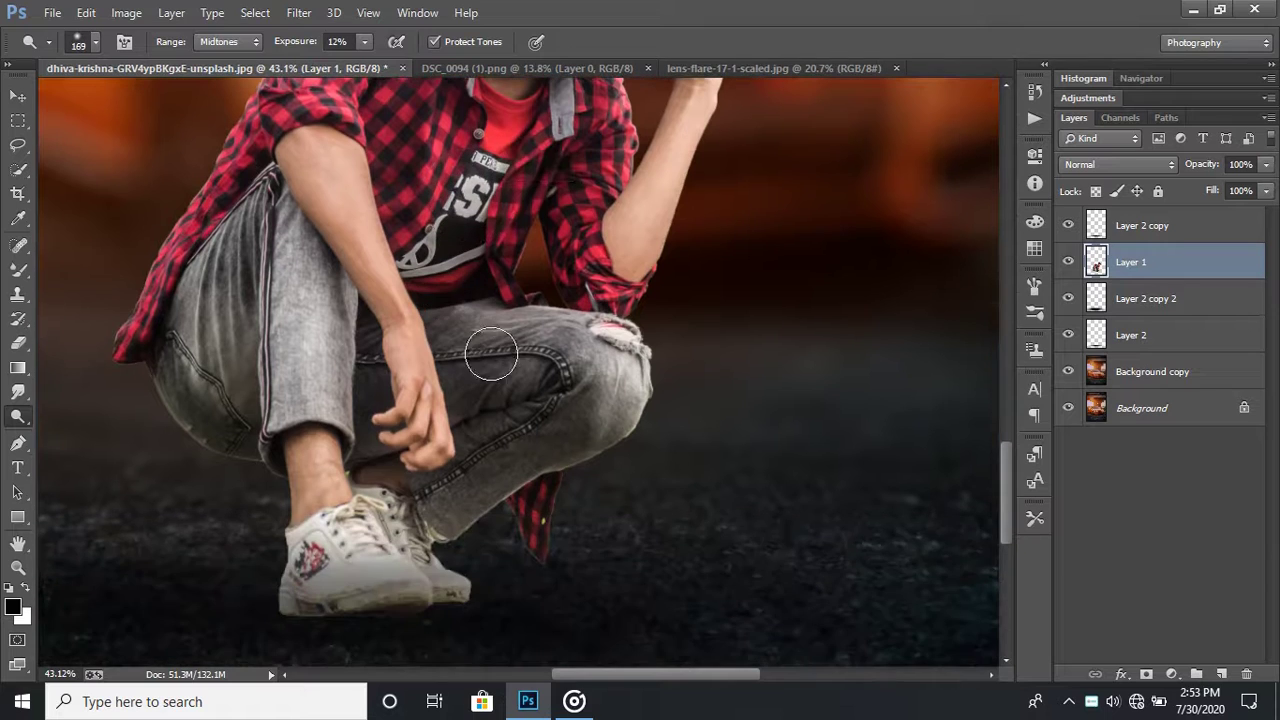
right_click(484, 356, "alt")
mouse_move(327, 413)
left_mouse_down()
mouse_move(300, 272)
mouse_move(272, 420)
mouse_move(317, 450)
left_mouse_up()
scroll(521, 457, "down", 1)
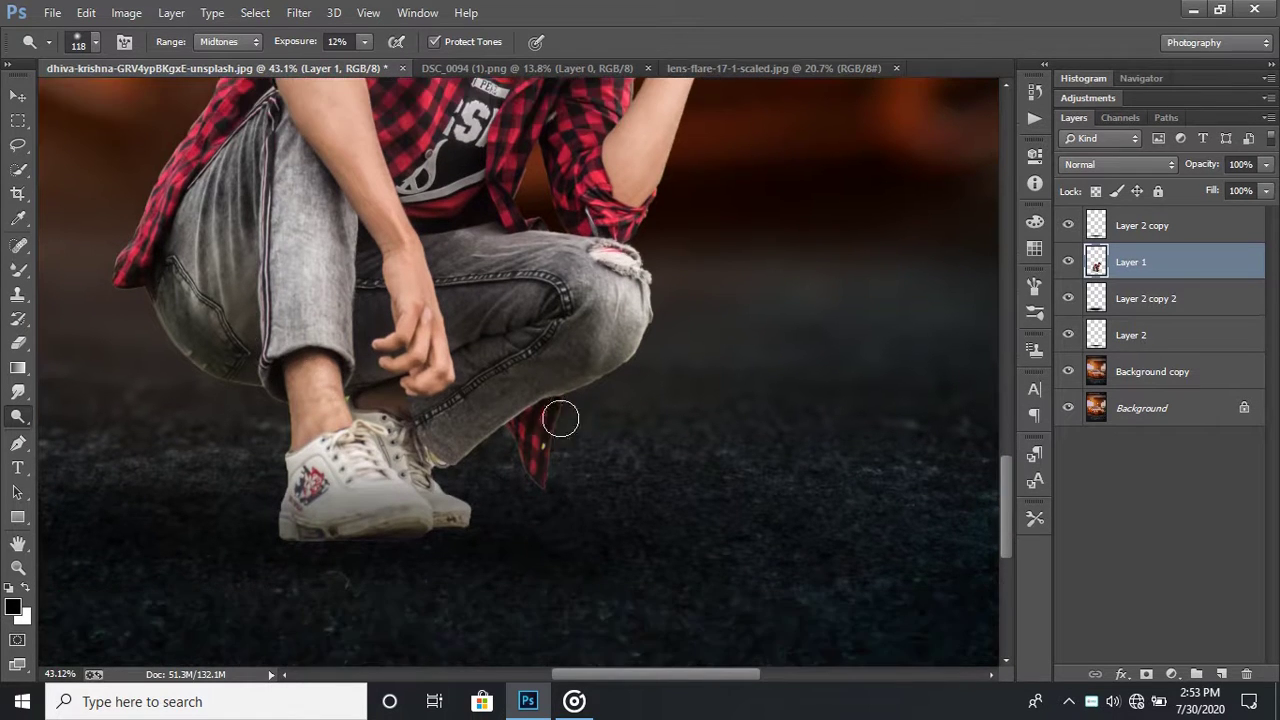
mouse_move(587, 307)
left_mouse_down()
mouse_move(549, 357)
mouse_move(534, 337)
mouse_move(569, 278)
mouse_move(485, 254)
mouse_move(520, 244)
left_mouse_up()
mouse_move(538, 305)
left_mouse_down()
mouse_move(511, 375)
mouse_move(537, 371)
mouse_move(451, 403)
mouse_move(593, 349)
mouse_move(551, 380)
mouse_move(477, 371)
mouse_move(400, 430)
left_mouse_up()
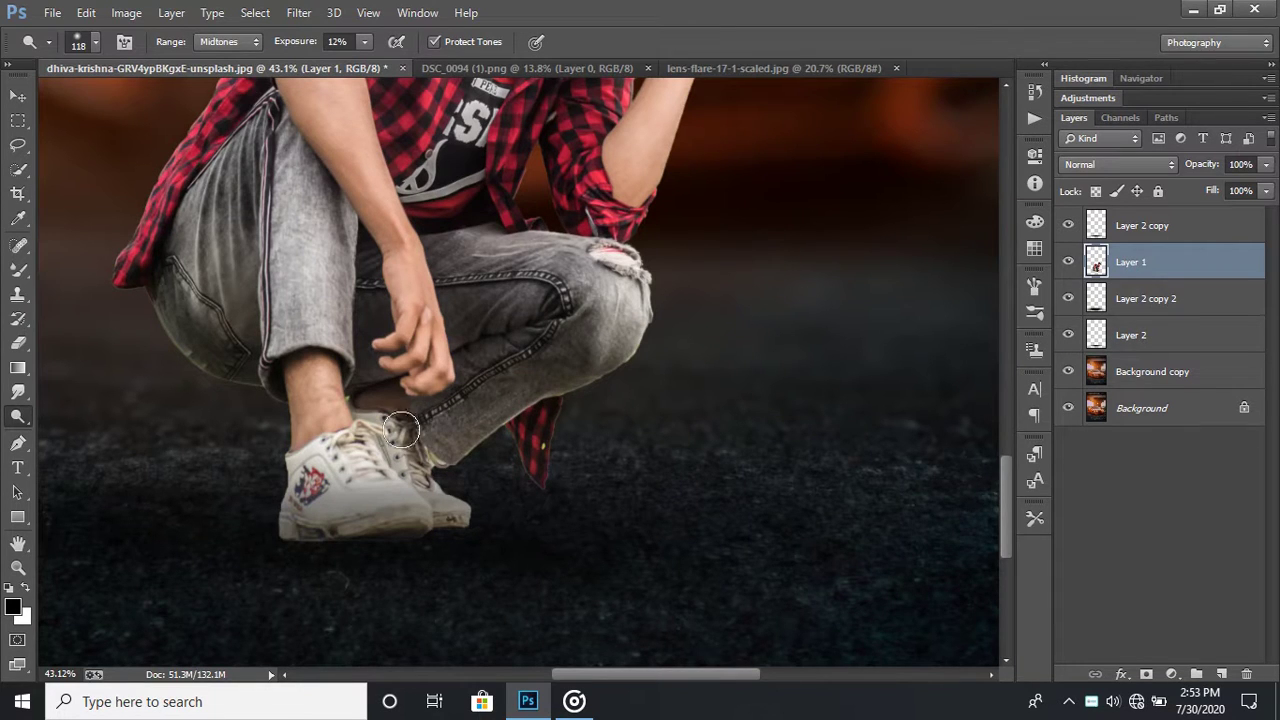
mouse_move(311, 440)
left_mouse_down()
mouse_move(329, 473)
mouse_move(406, 460)
left_mouse_up()
Step: Shrink the Burn brush to 82 px
scroll(437, 493, "down", 5)
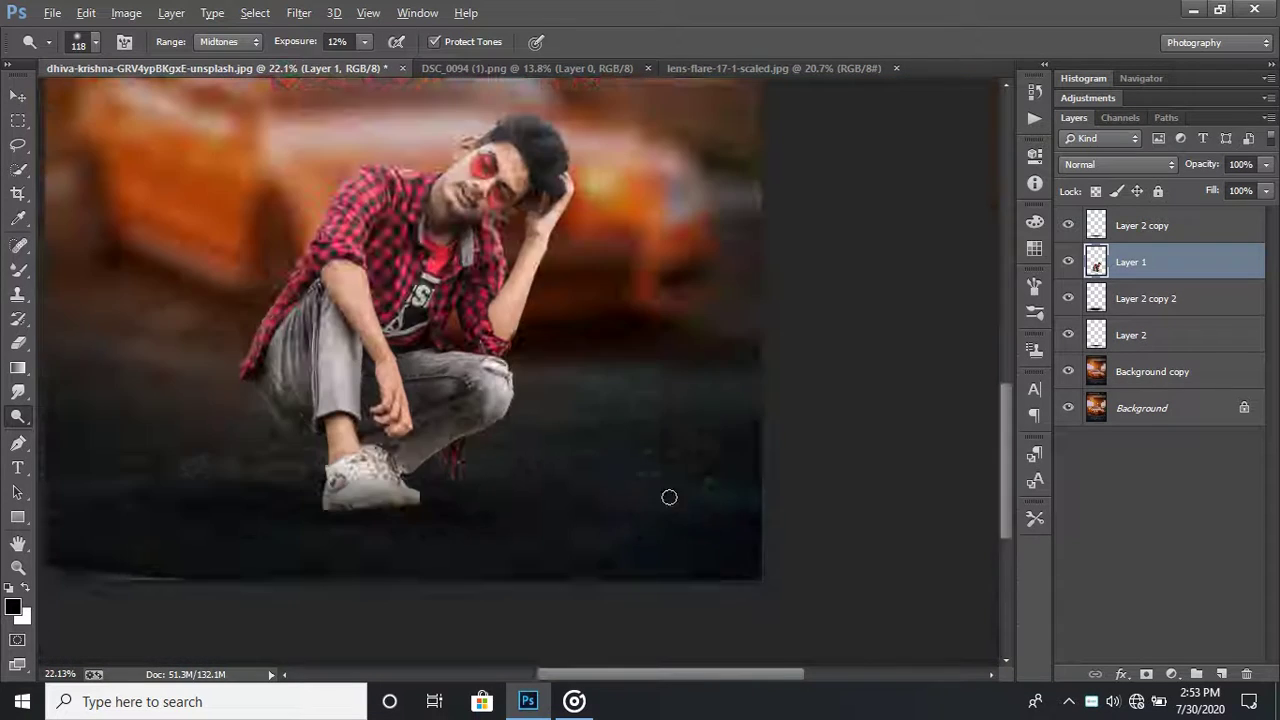
scroll(603, 441, "up", 2)
scroll(500, 400, "up", 1)
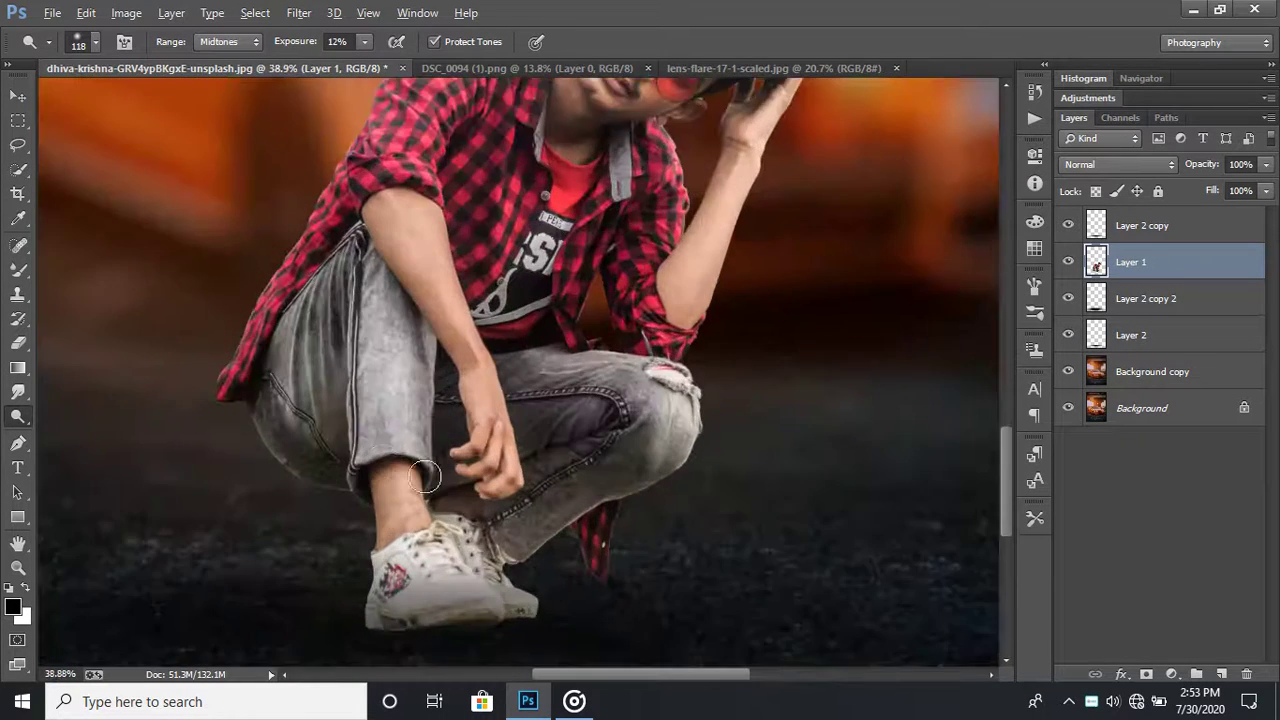
scroll(357, 349, "up", 2)
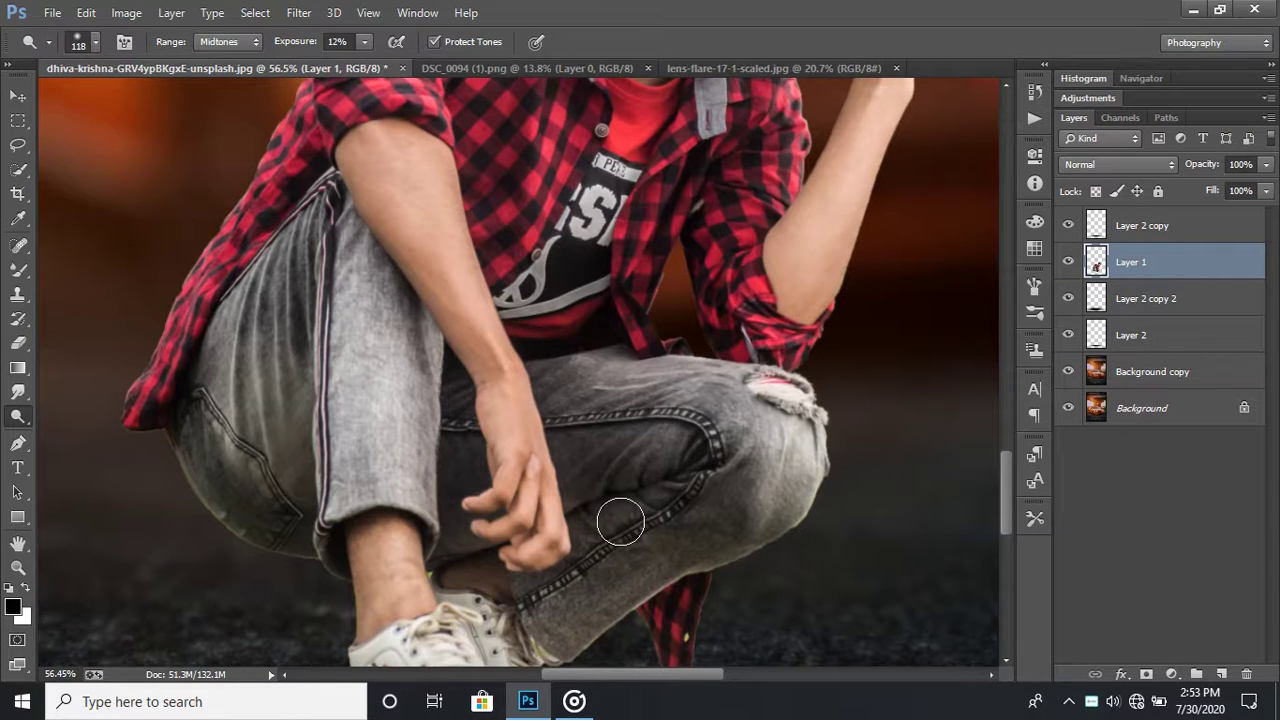
scroll(620, 510, "down", 2)
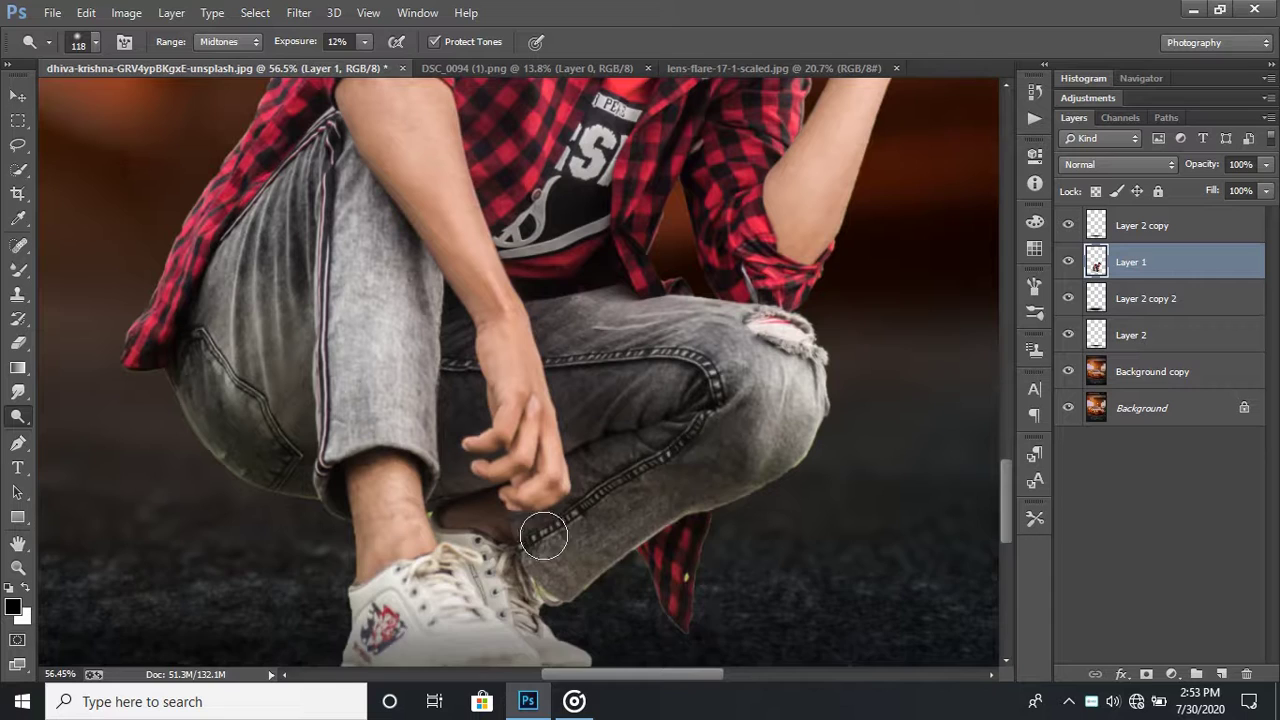
scroll(690, 495, "up", 4)
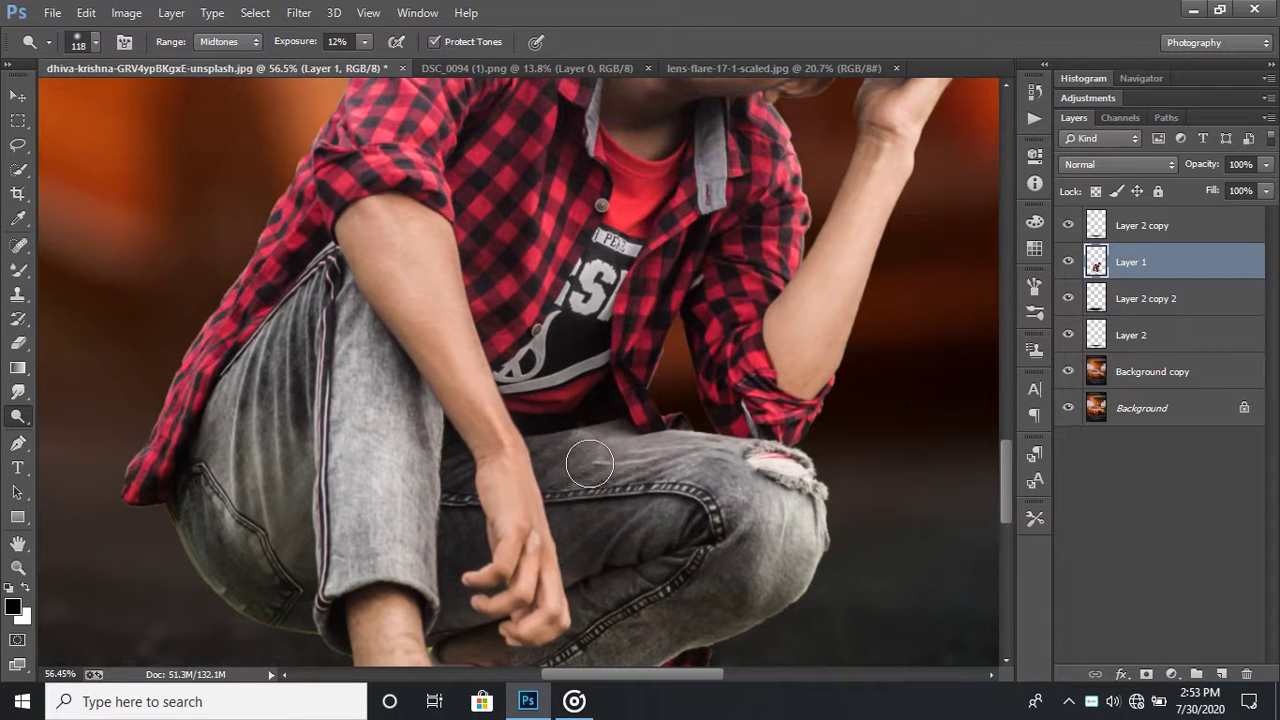
scroll(752, 492, "down", 1)
right_click(738, 465)
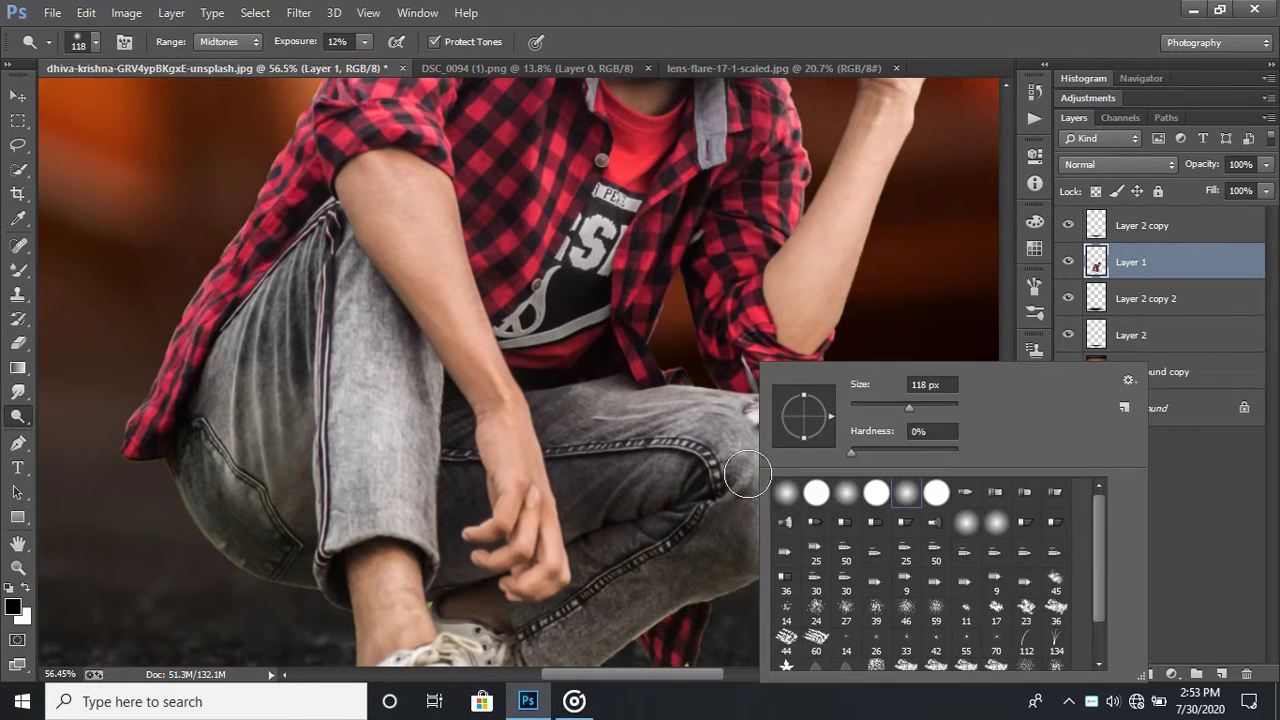
key("Escape")
key("bracketleft")
key("bracketleft")
key("bracketleft")
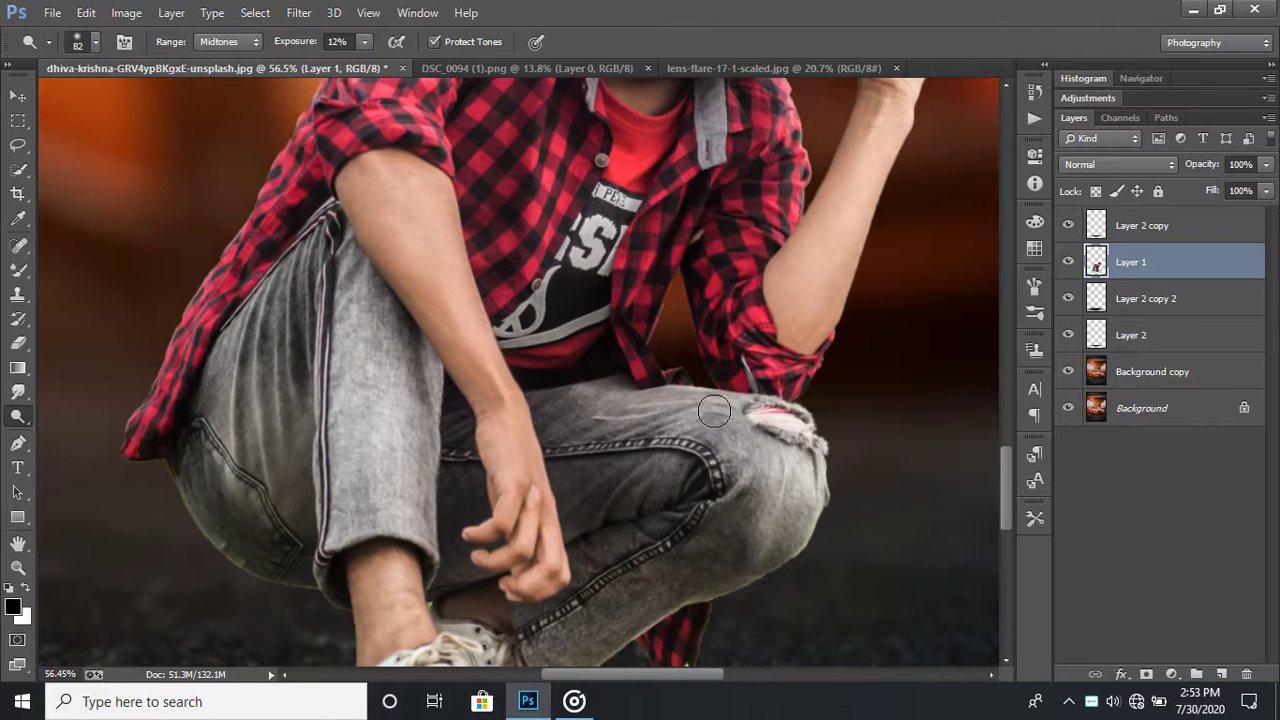
scroll(714, 410, "down", 2)
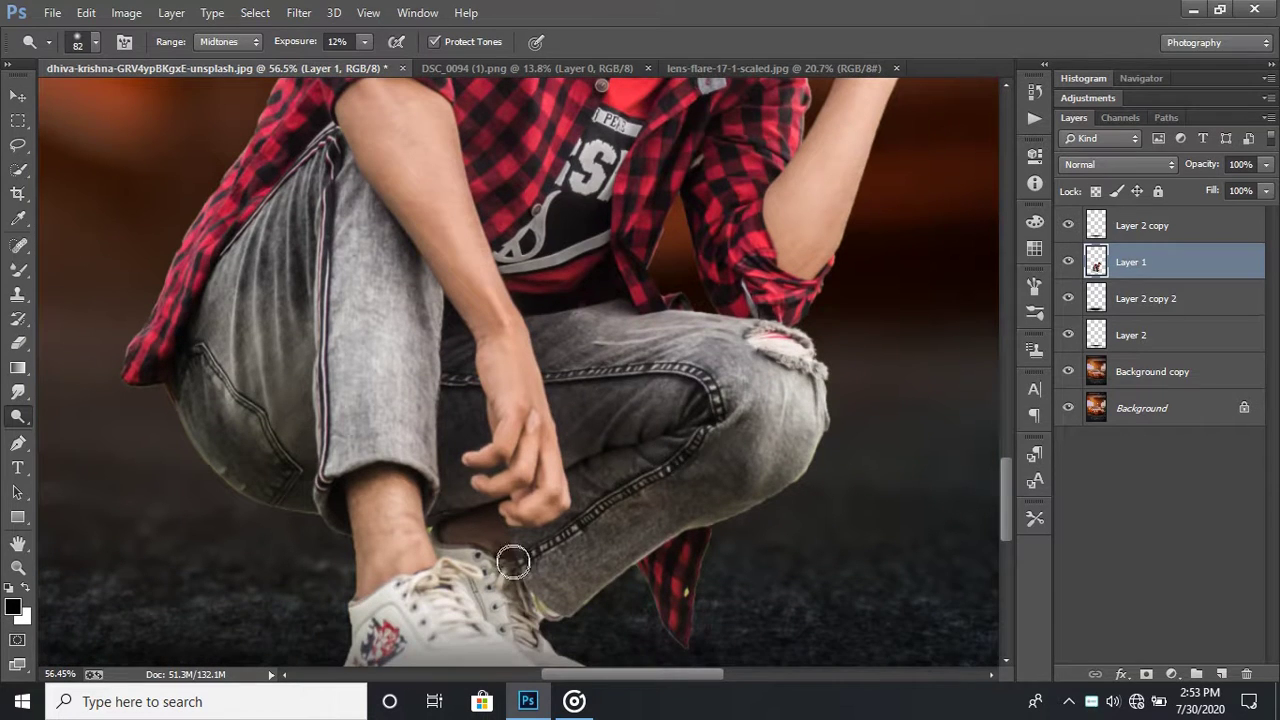
scroll(597, 539, "down", 2)
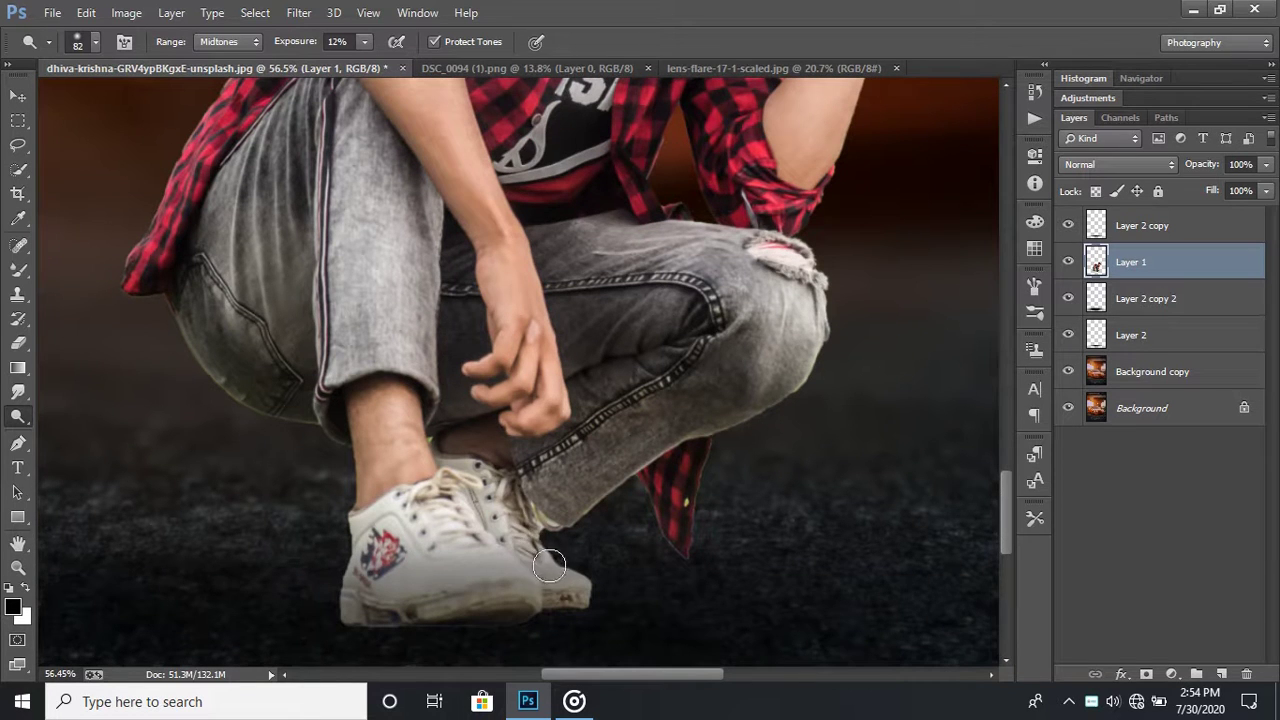
scroll(510, 525, "down", 3, "alt")
scroll(450, 500, "down", 3, "alt")
scroll(306, 334, "up", 4, "alt")
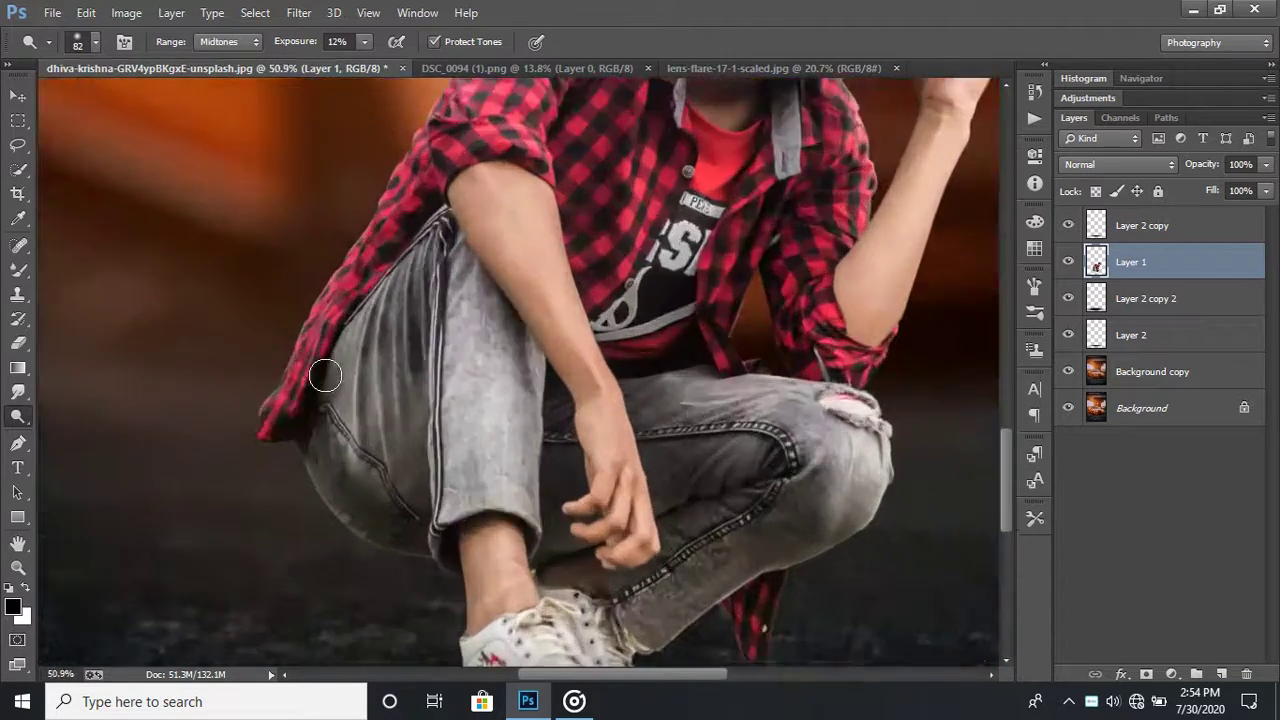
scroll(323, 371, "up", 2, "alt")
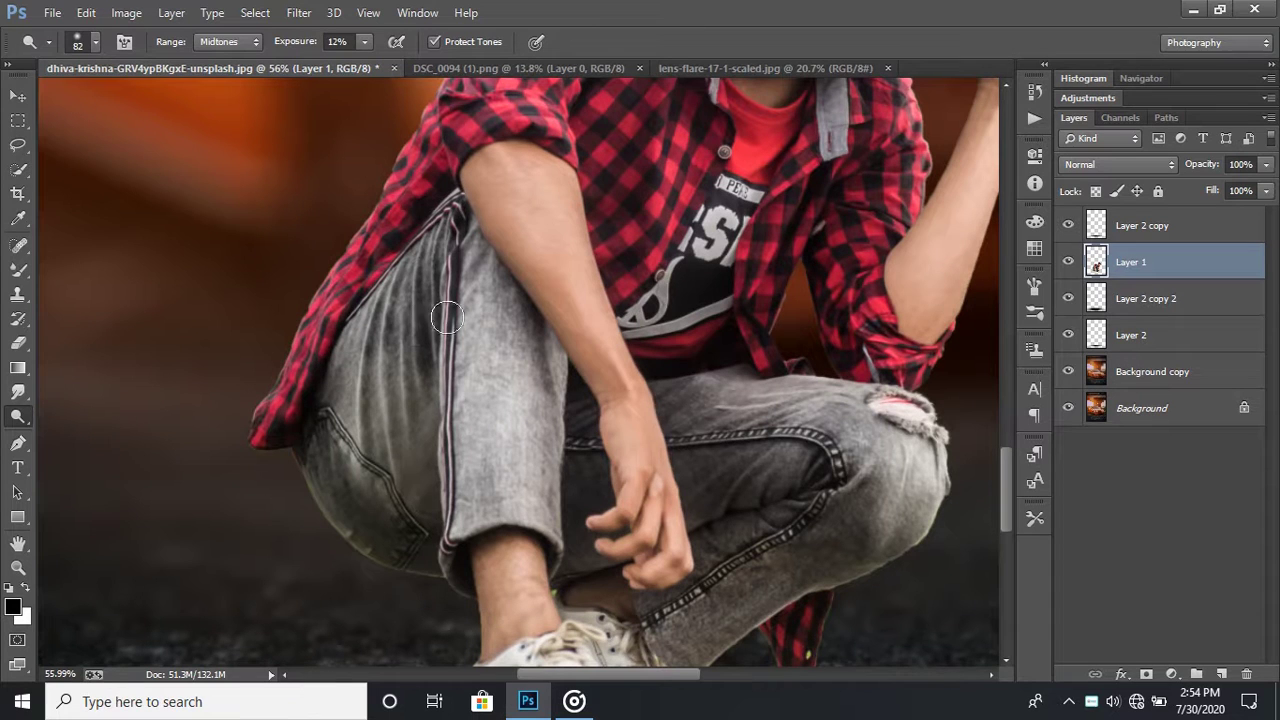
scroll(431, 434, "down", 2)
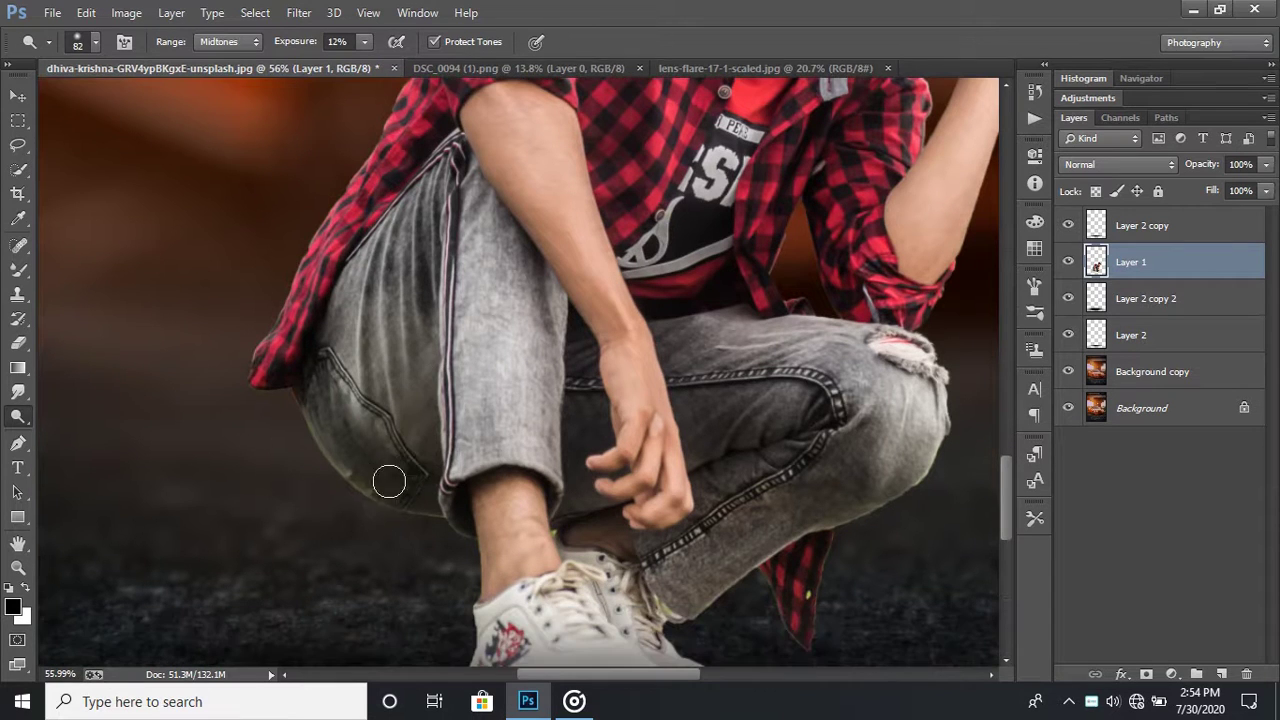
scroll(451, 513, "up", 2)
scroll(451, 513, "up", 2)
scroll(300, 520, "up", 2)
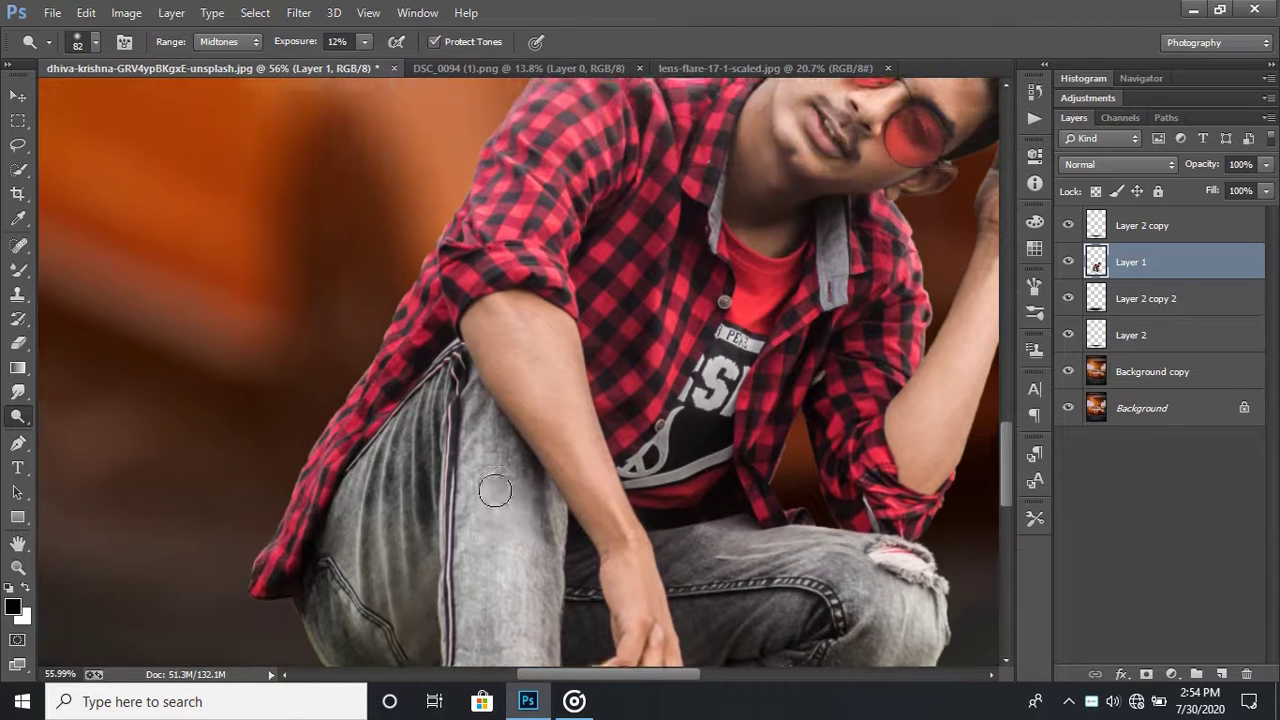
scroll(491, 491, "up", 2)
scroll(735, 335, "down", 3)
scroll(729, 344, "down", 3)
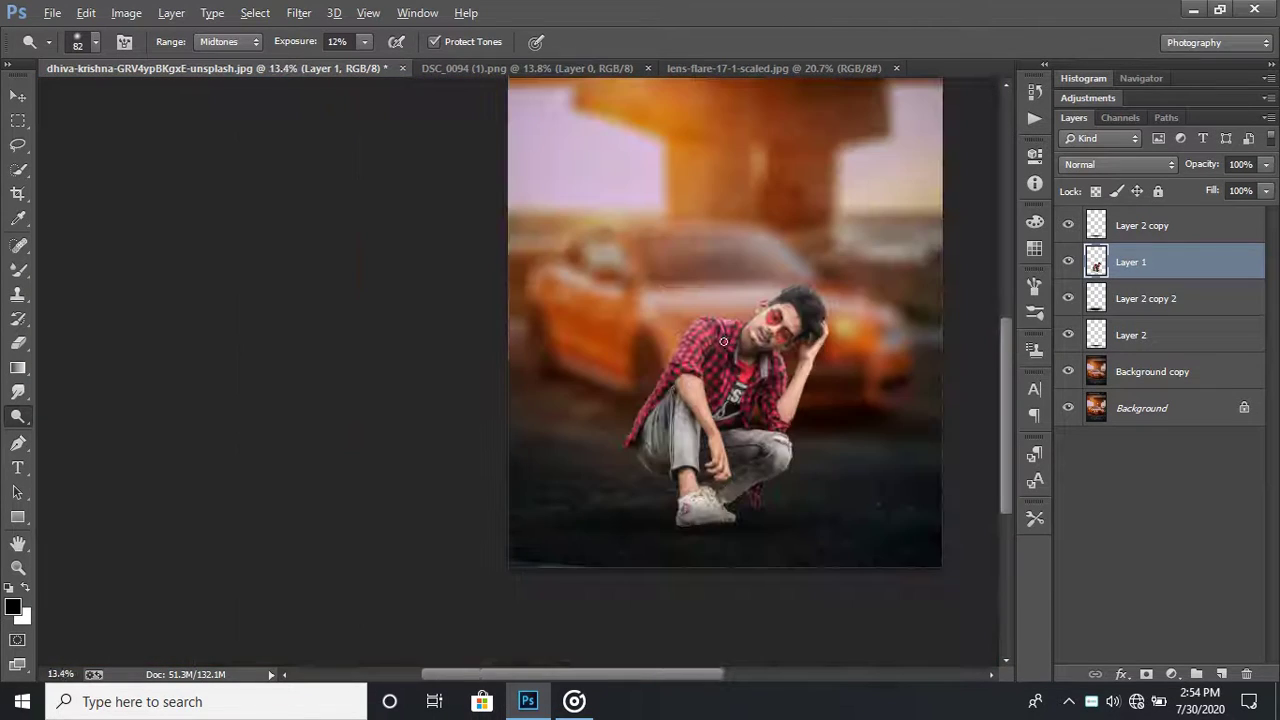
scroll(797, 397, "down", 2)
scroll(560, 484, "up", 1)
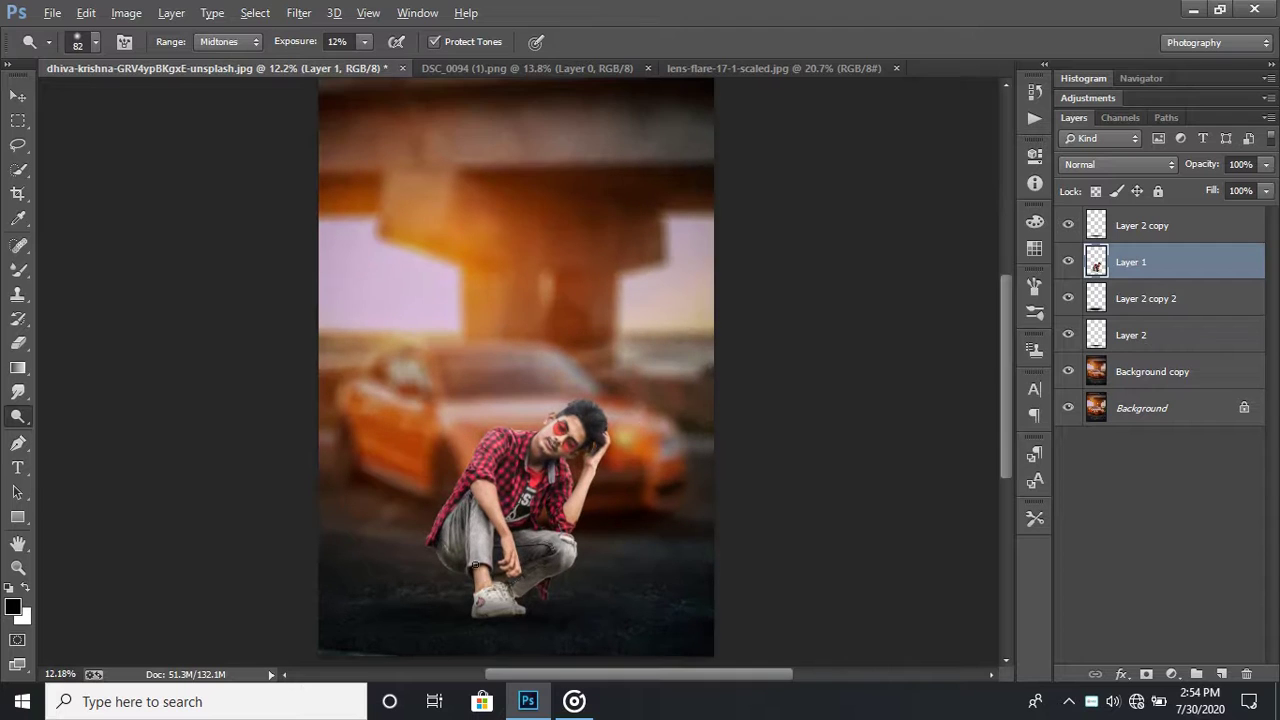
scroll(515, 580, "down", 1)
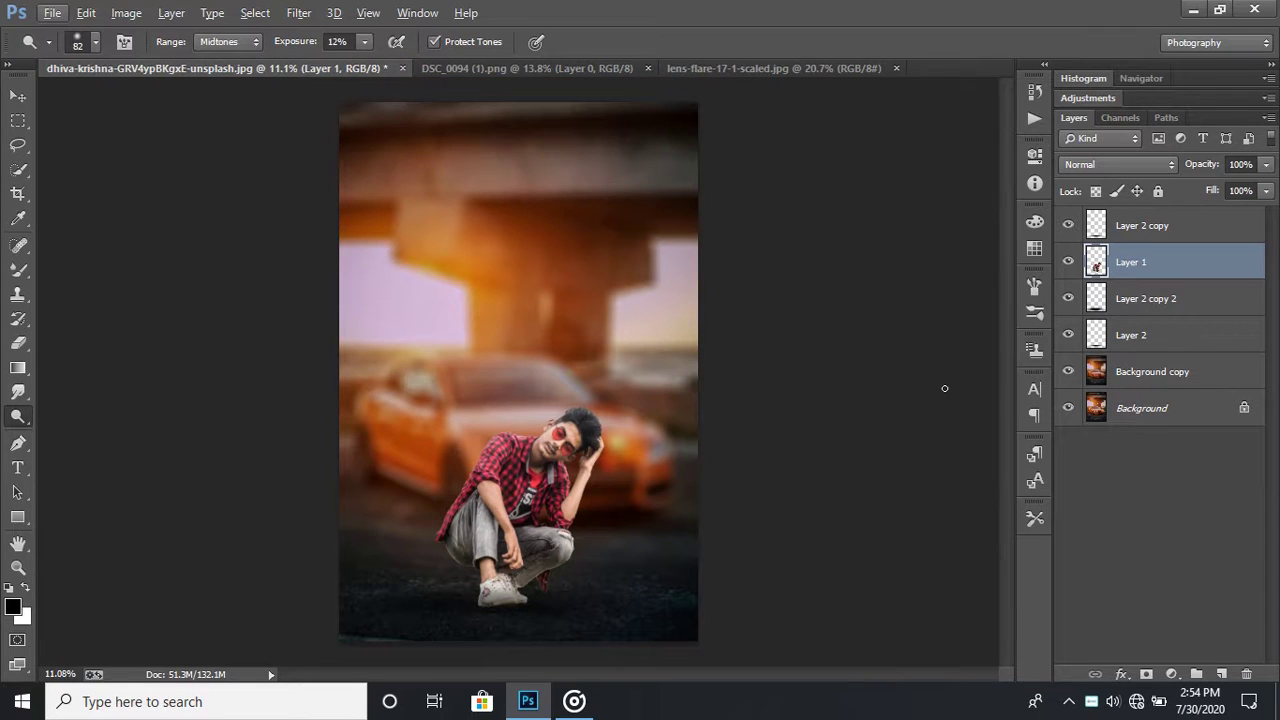
Step: Set the Background copy layer's Fill to 100% and bring up its layer menu with the Move tool
left_click(1153, 377)
left_click(1266, 190)
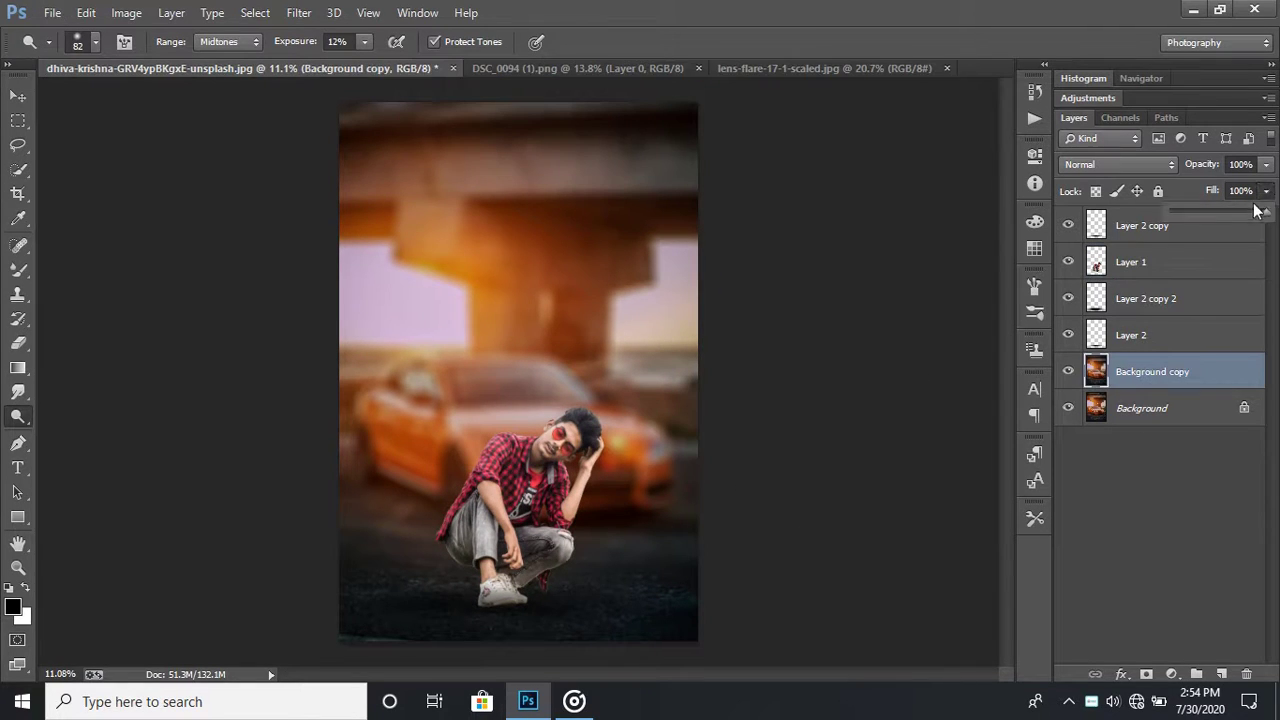
left_click_drag(1239, 217, 1270, 217)
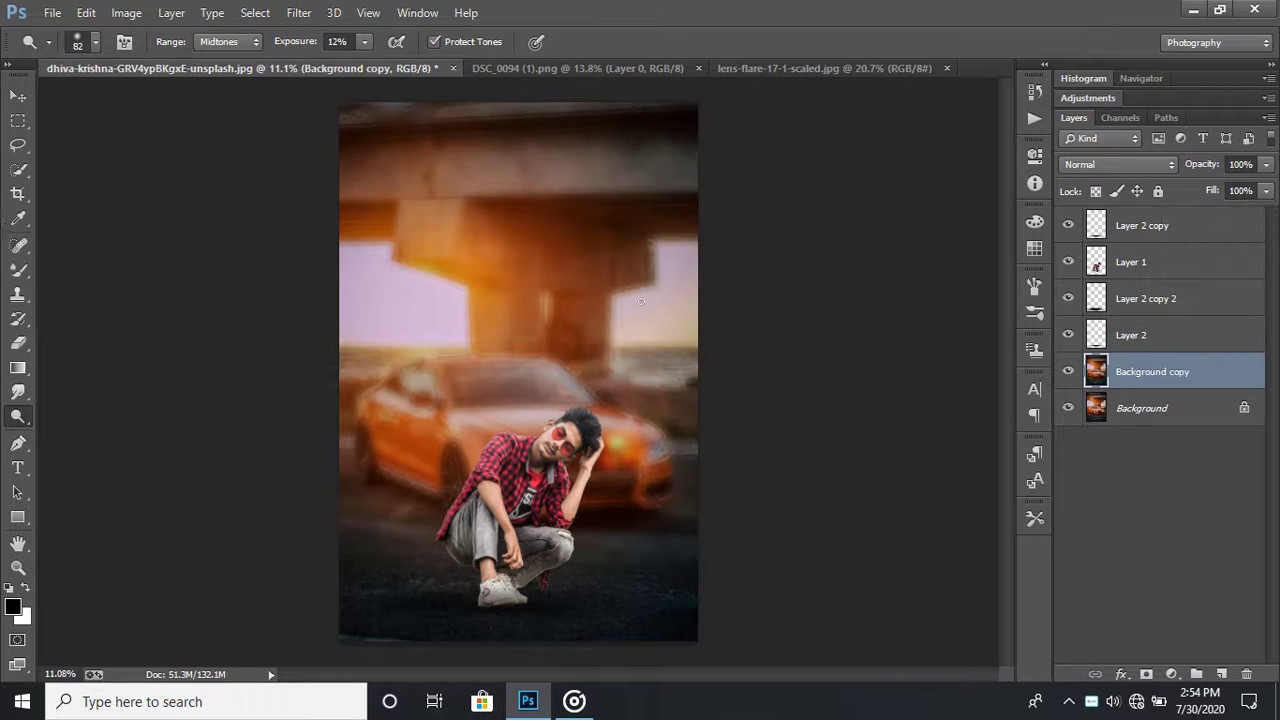
key("v")
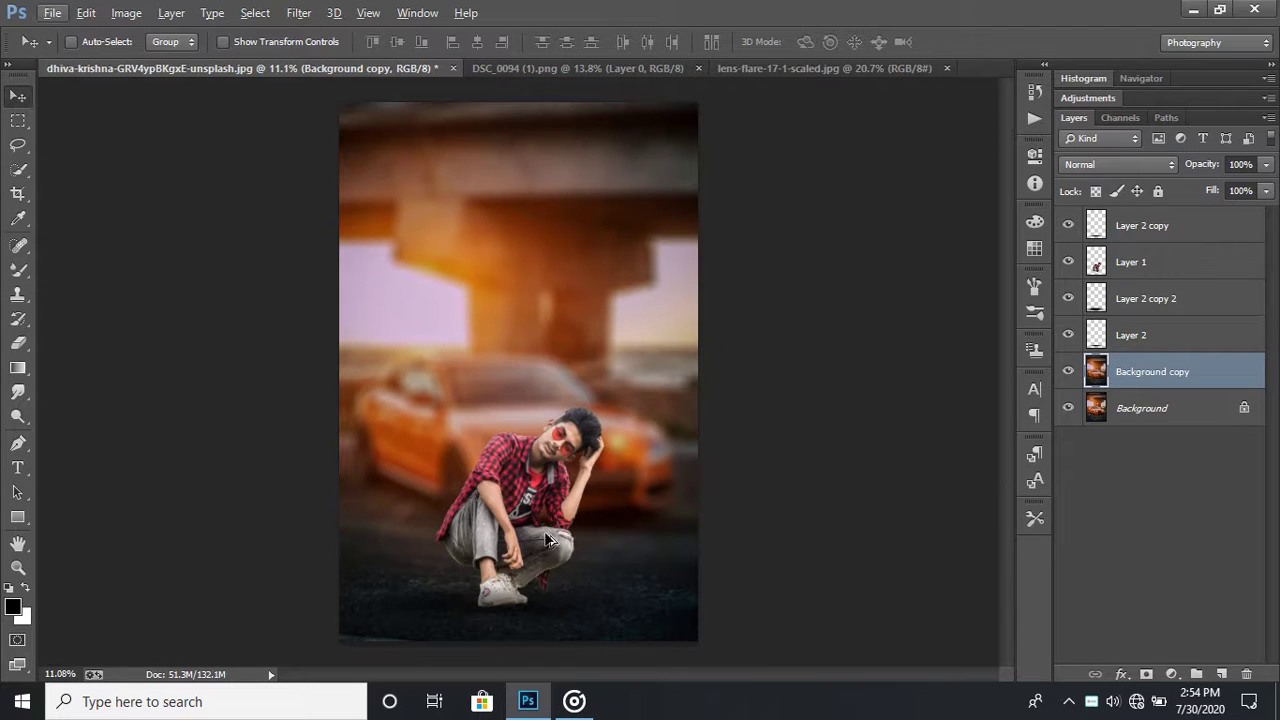
right_click(1187, 388)
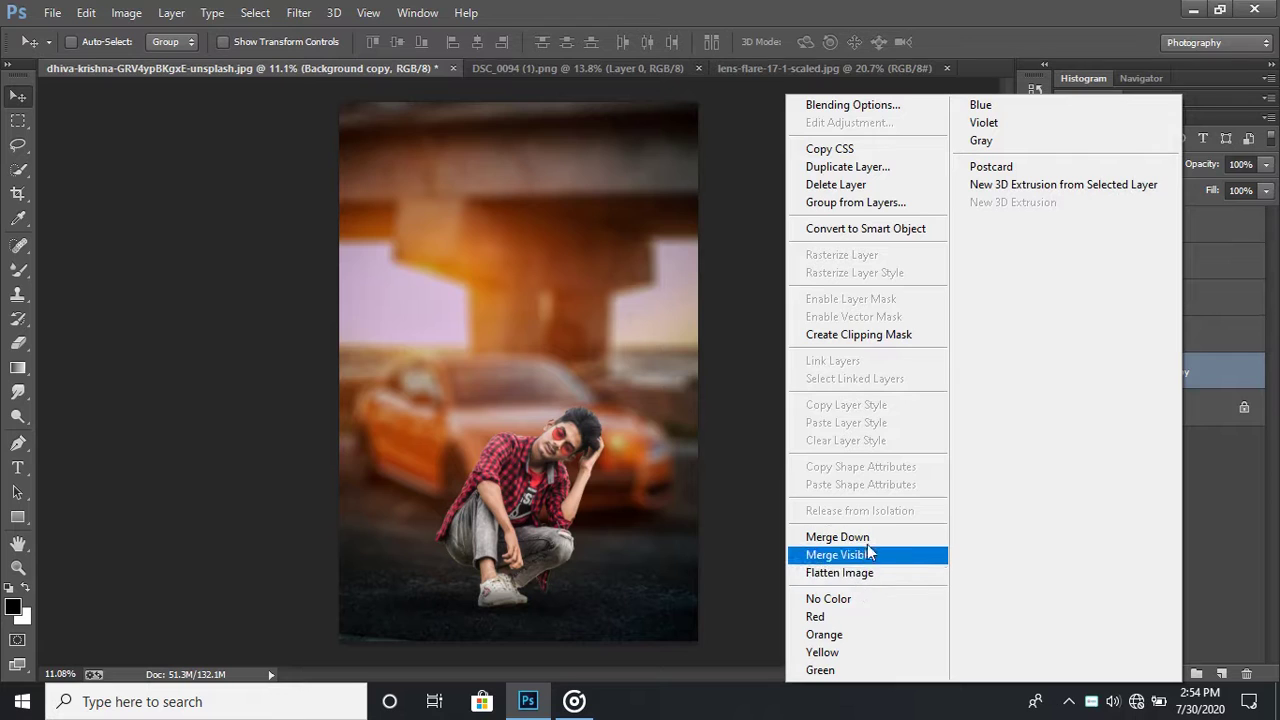
Step: Merge down, duplicate the layer, and apply a 31 px Tilt-Shift blur focused at the man's feet
left_click(830, 533)
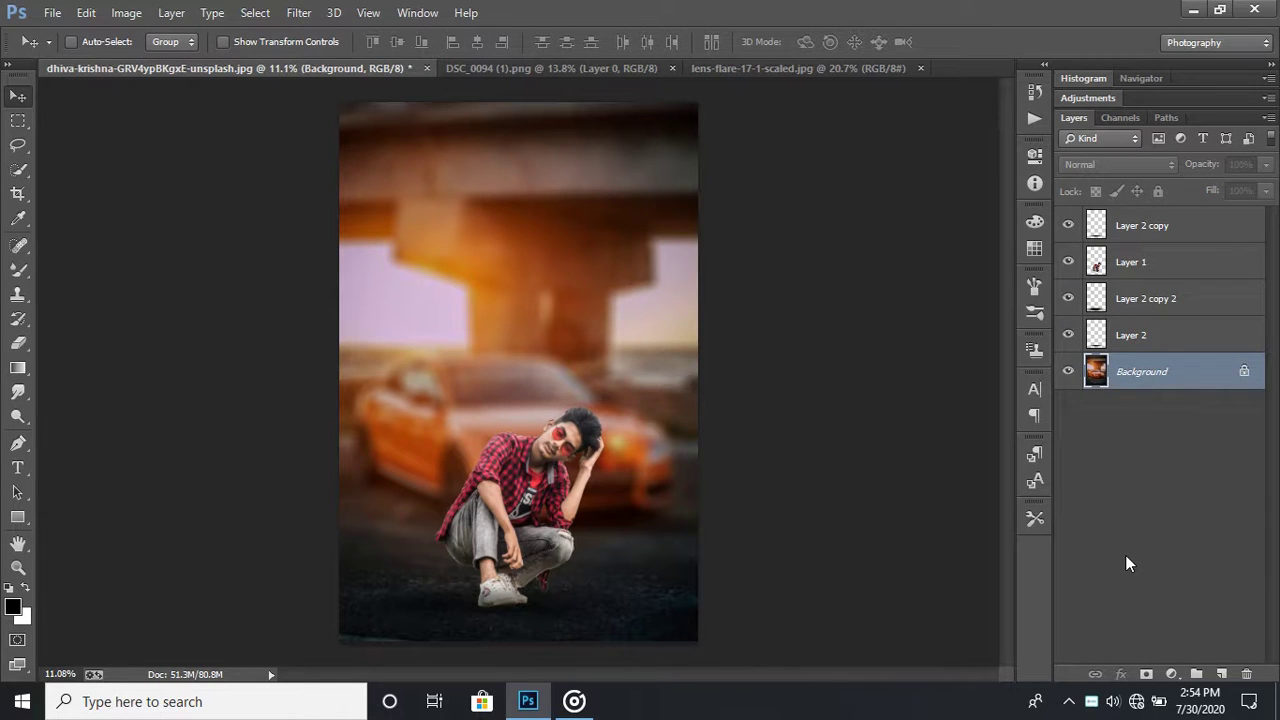
key("ctrl+j")
left_click(298, 12)
mouse_move(308, 237)
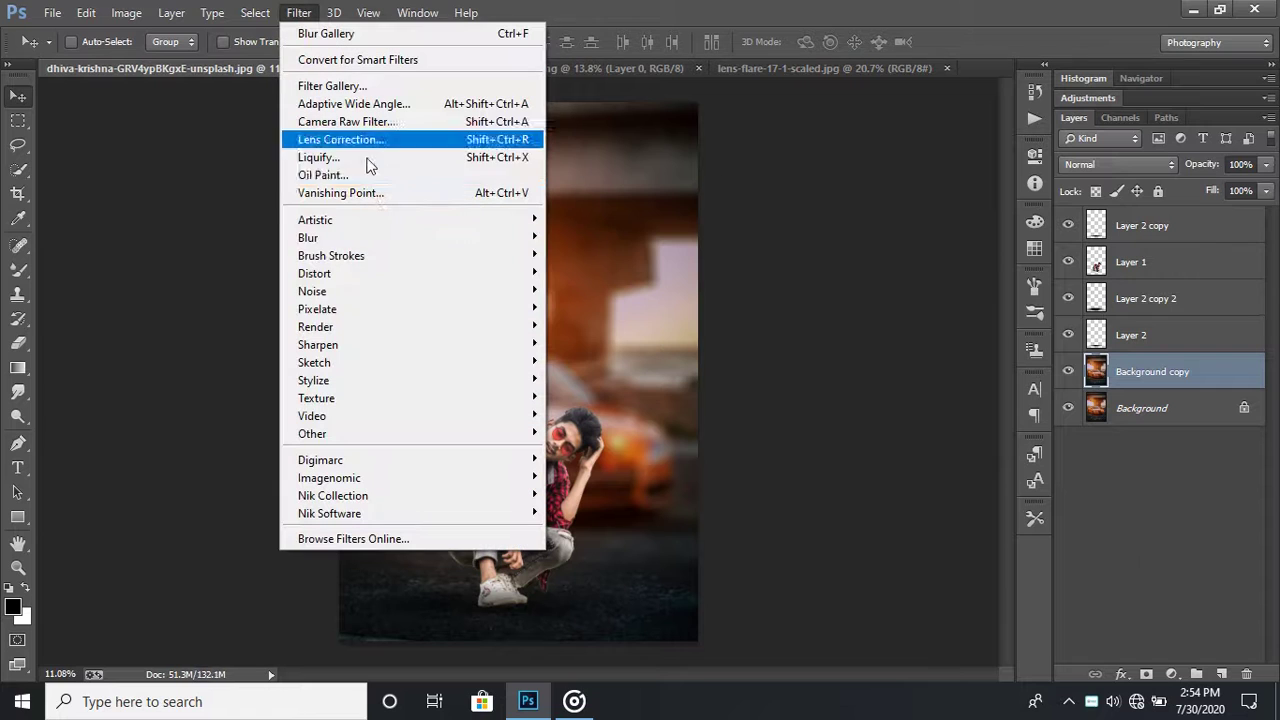
left_click(584, 272)
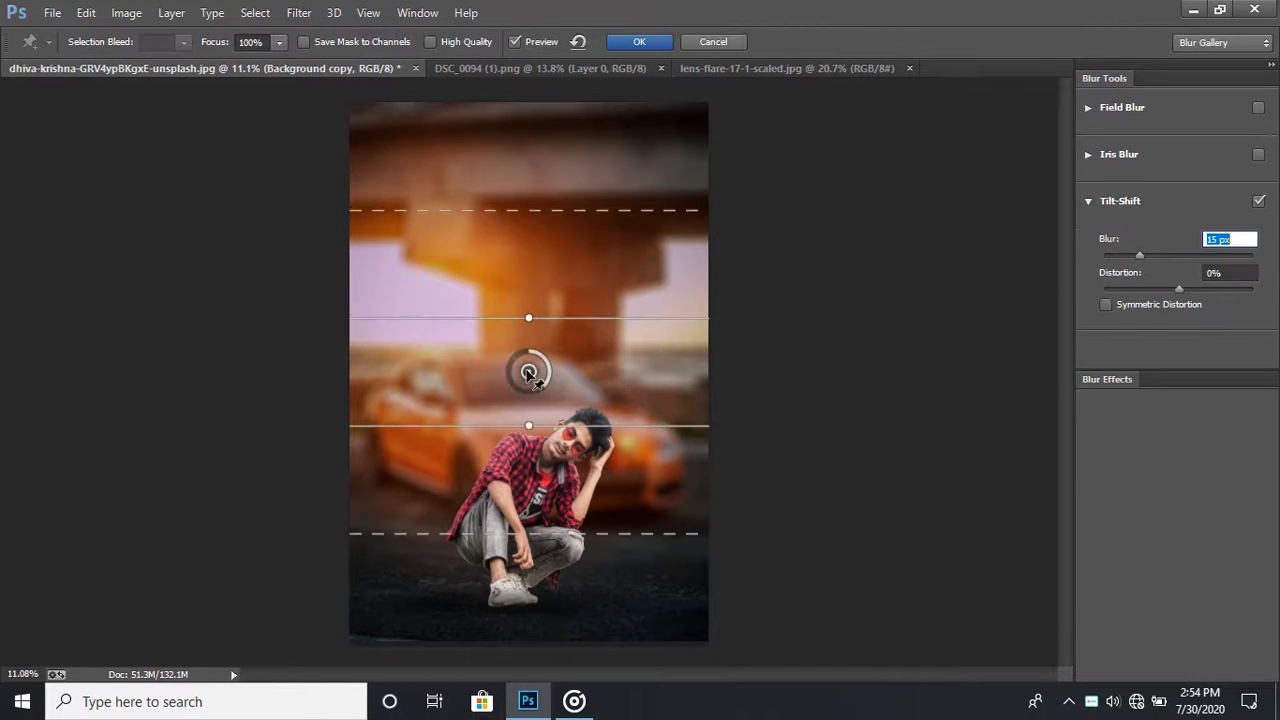
left_click_drag(529, 372, 529, 662)
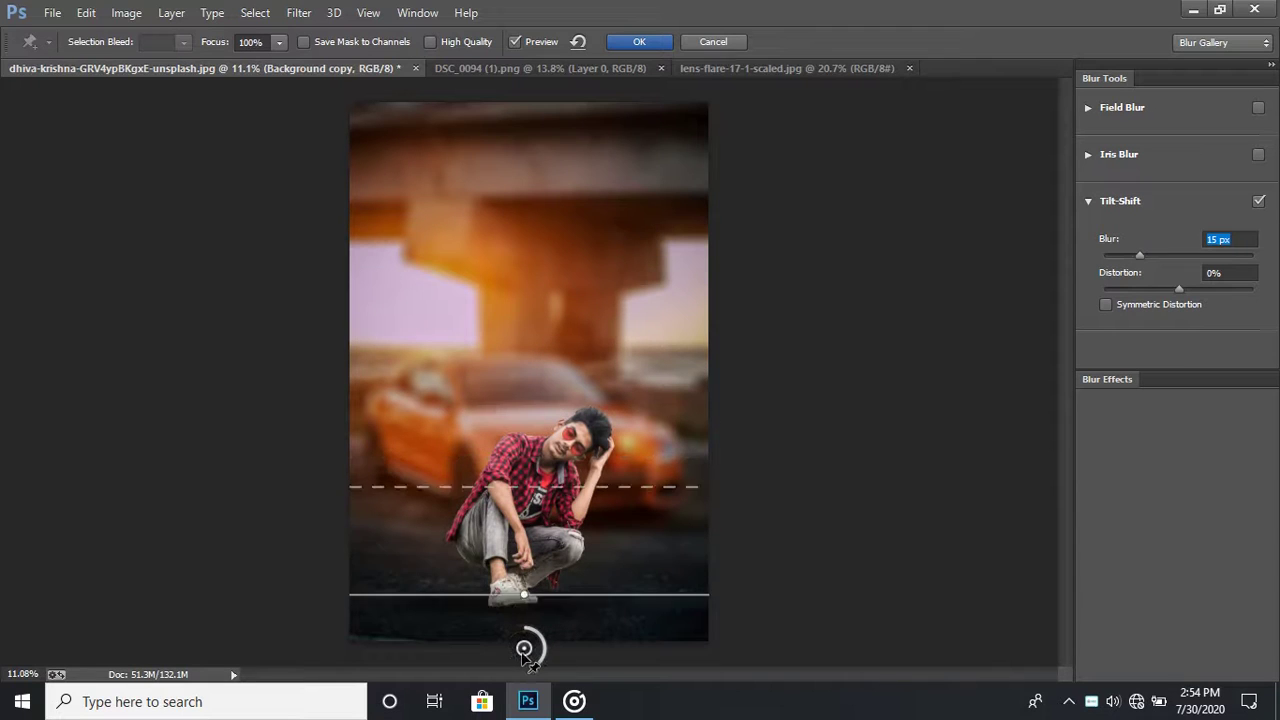
left_click(1179, 255)
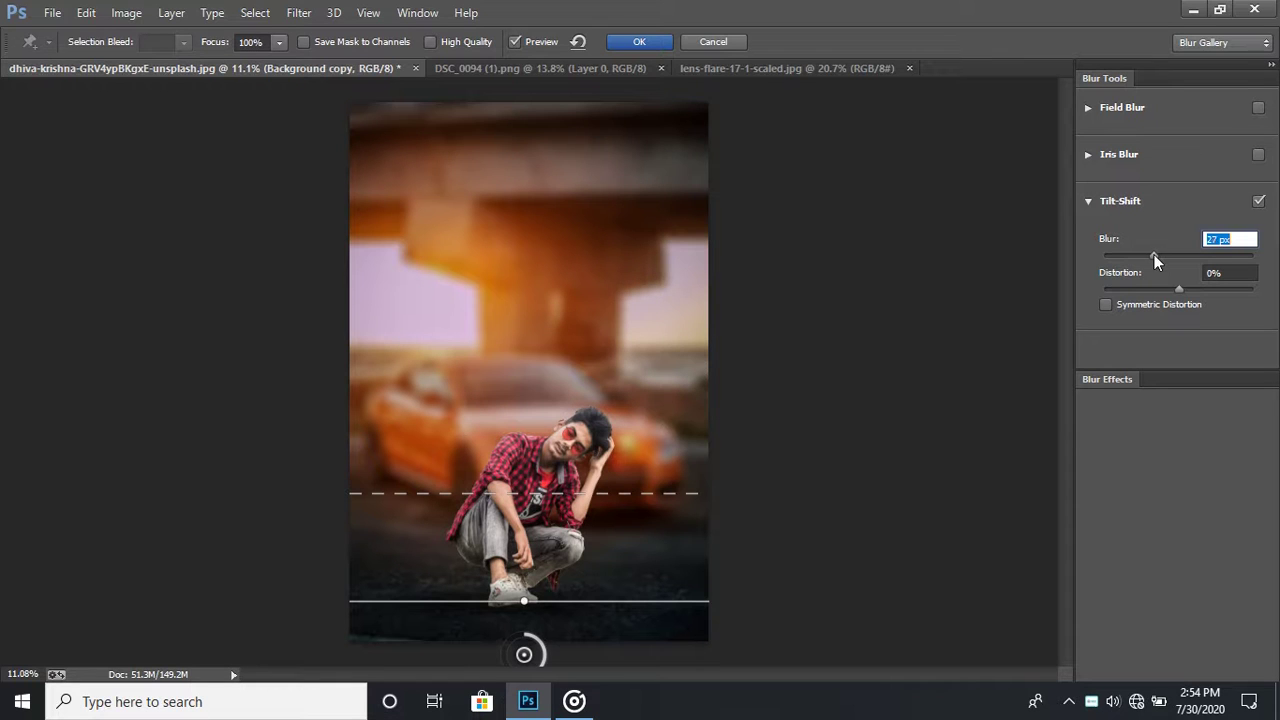
left_click_drag(1155, 255, 1220, 256)
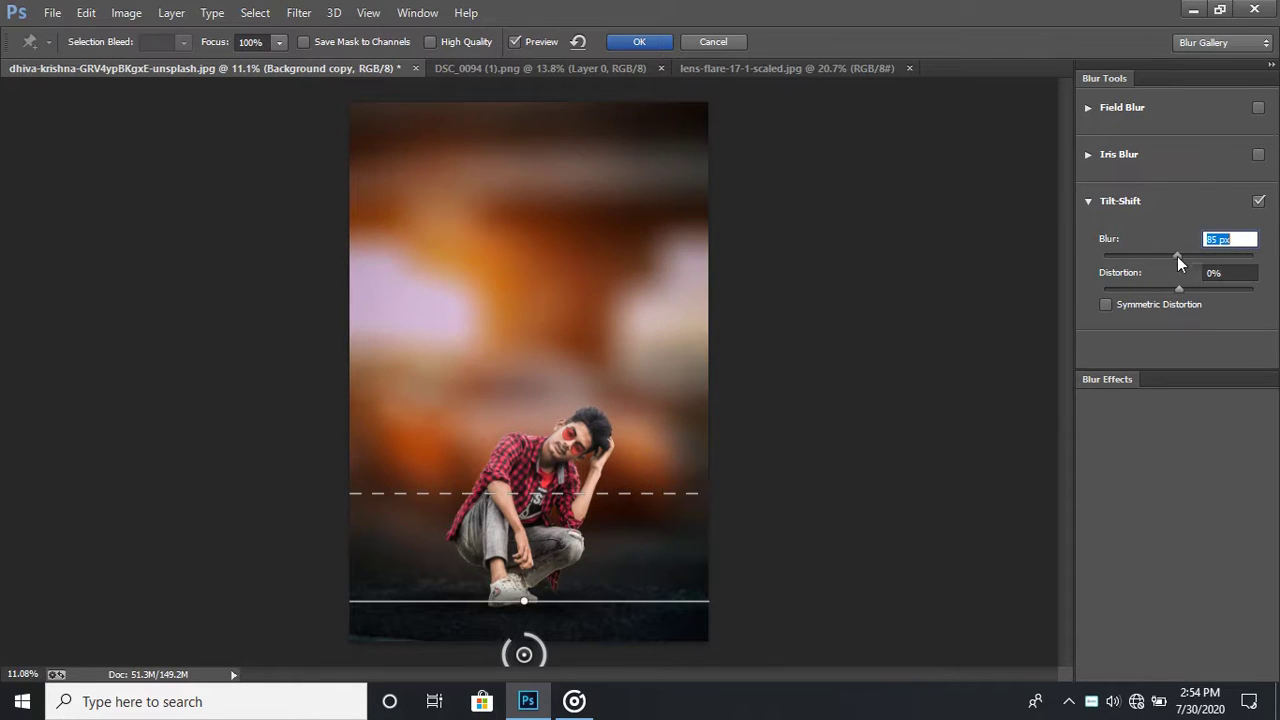
left_click(1177, 256)
left_click_drag(1175, 256, 1159, 256)
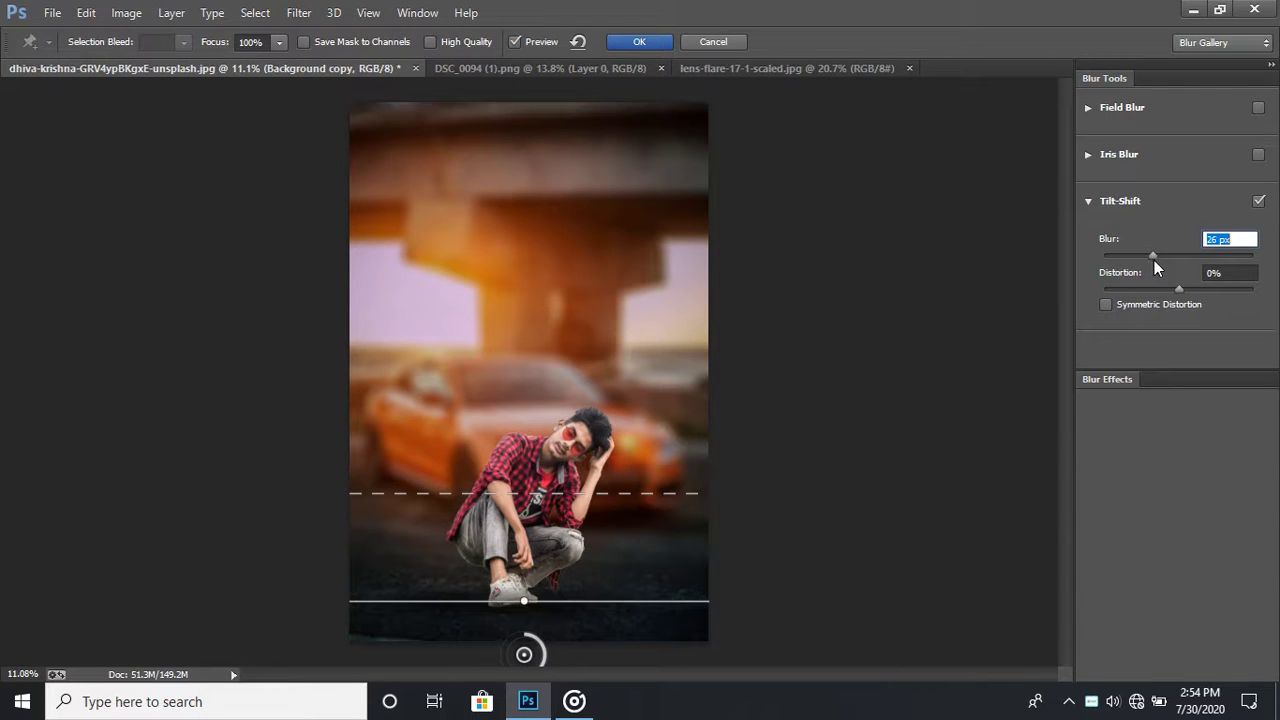
left_click_drag(1155, 260, 1158, 260)
left_click(642, 42)
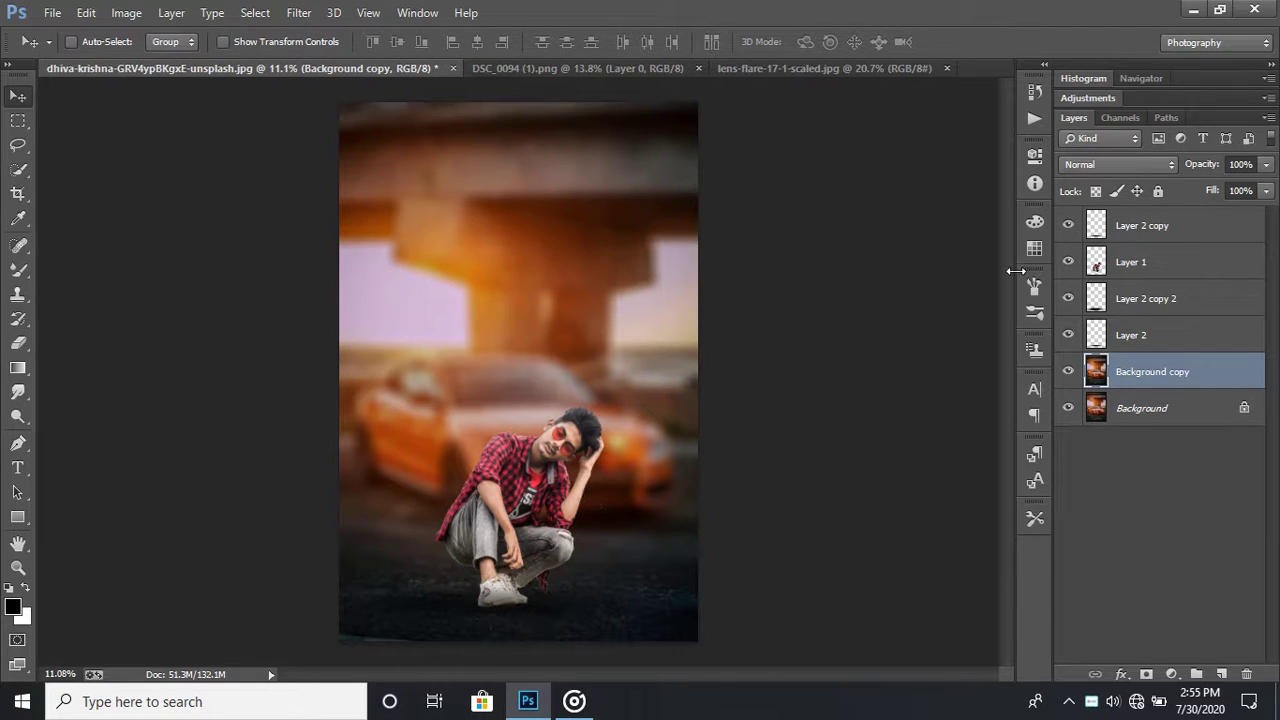
left_click(1128, 260)
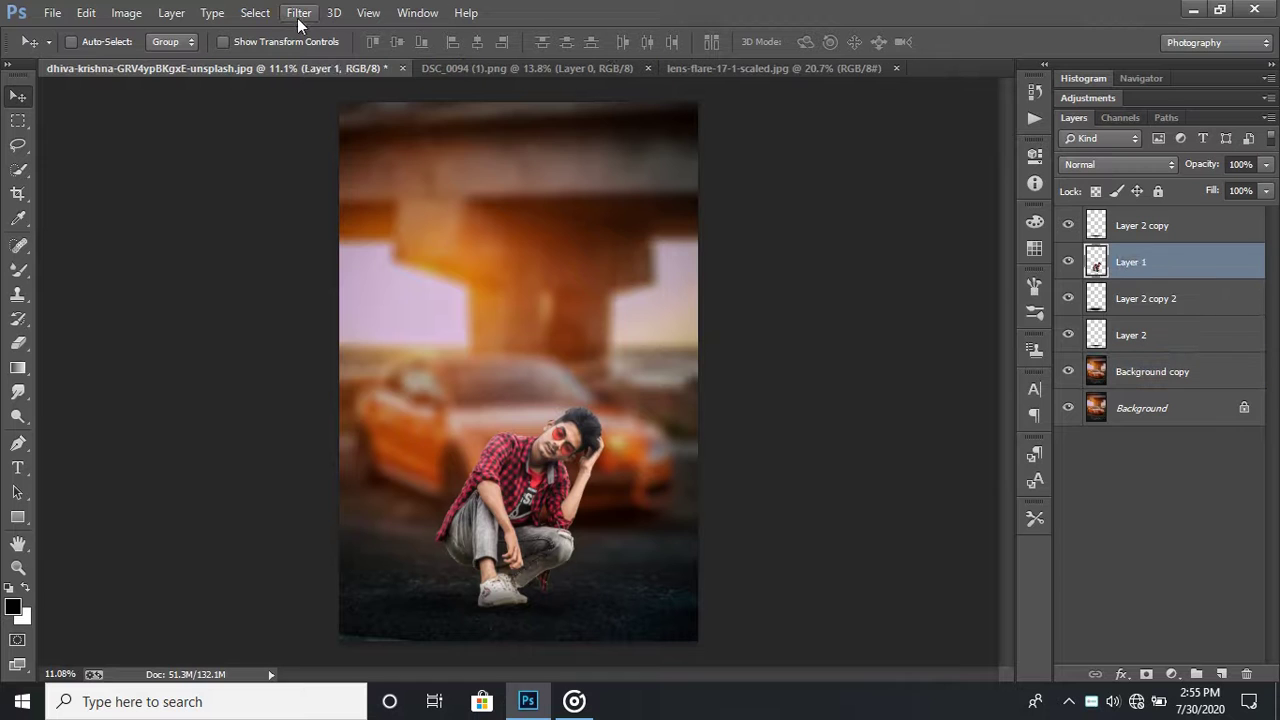
Step: Open Camera Raw on the man and set luminance noise reduction to 20
left_click(299, 13)
left_click(370, 122)
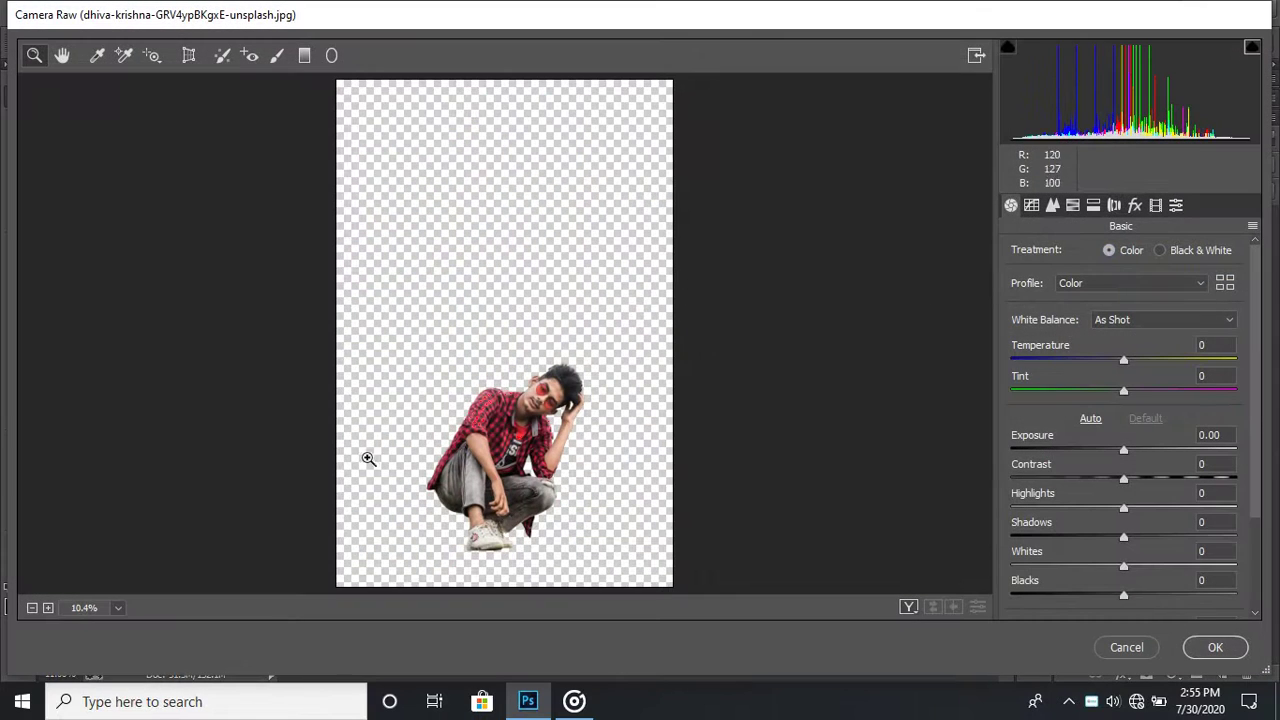
left_click(435, 437)
left_click(808, 365)
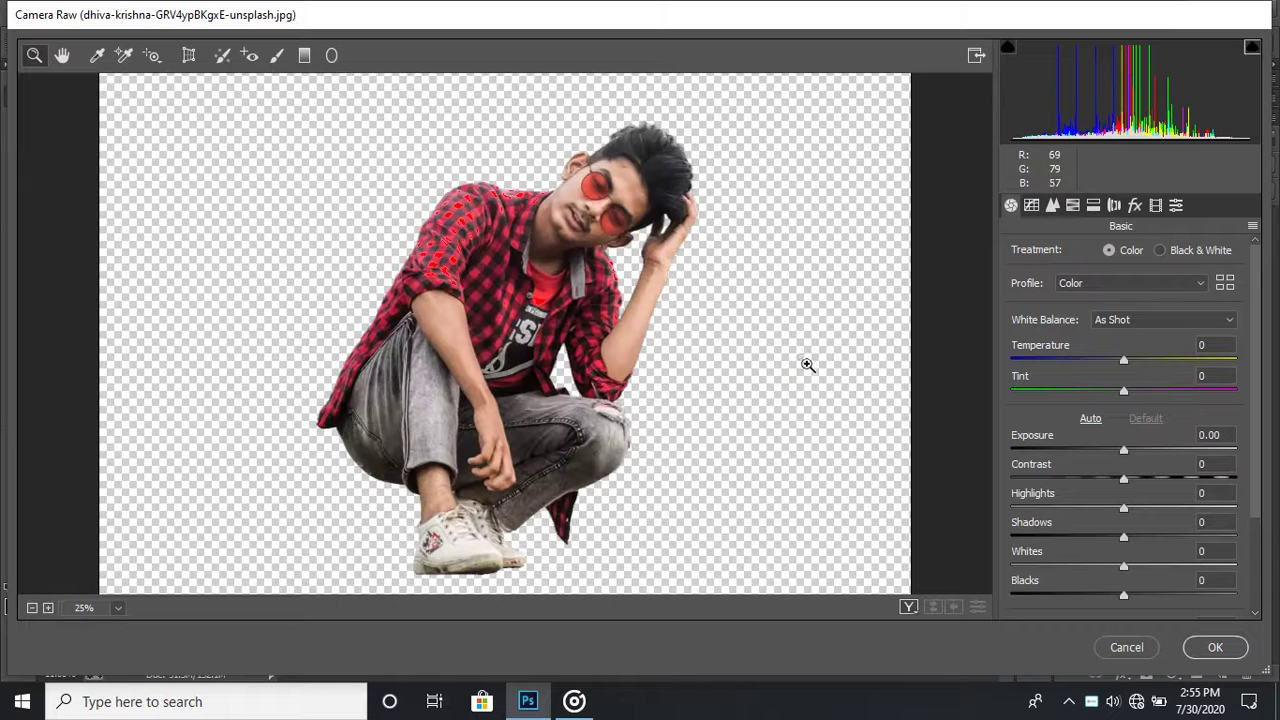
left_click(1052, 205)
left_click(1055, 437)
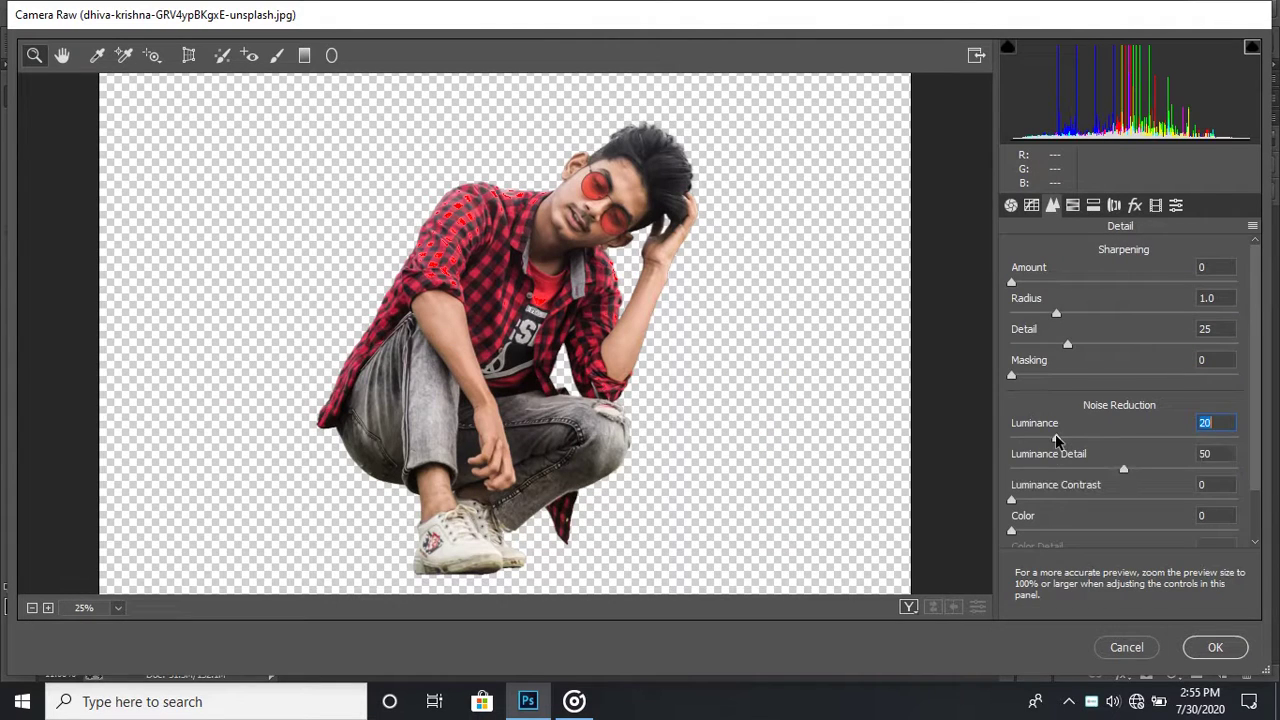
Step: Set Basic Shadows to +48, Blacks to -15 and Clarity to +8
left_click(1010, 204)
scroll(1123, 437, "down", 2)
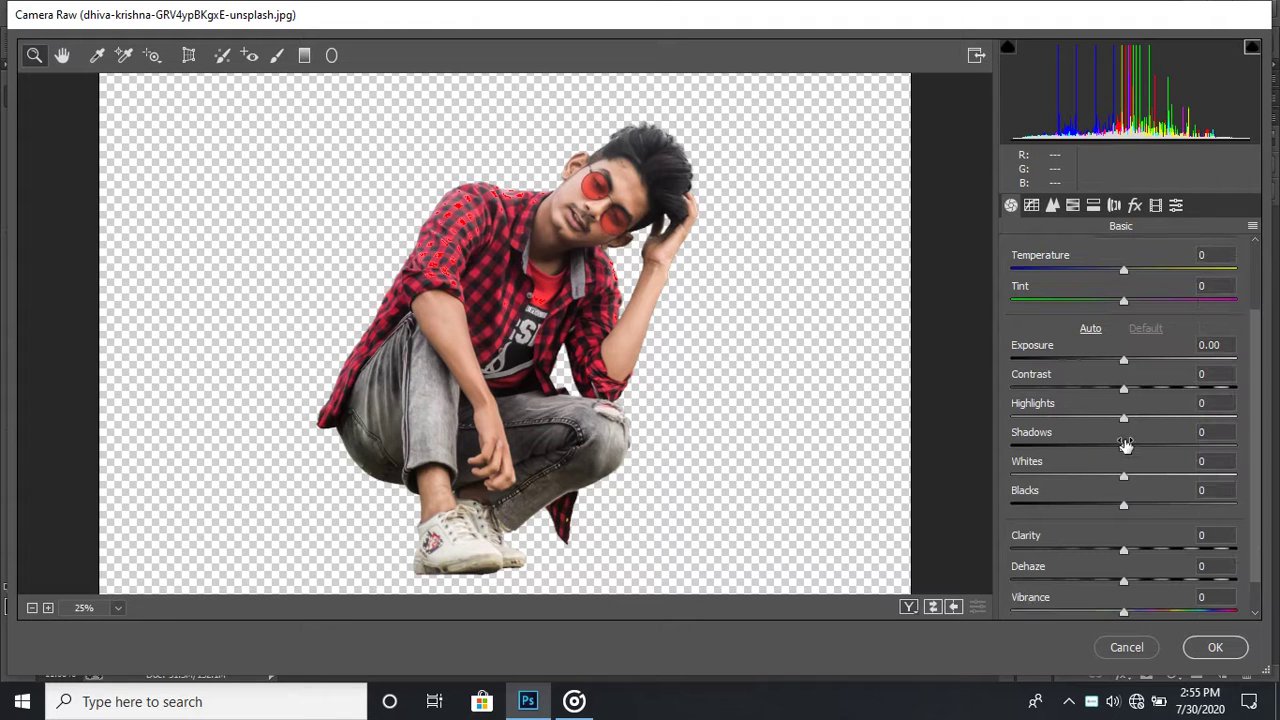
left_click_drag(1187, 453, 1179, 447)
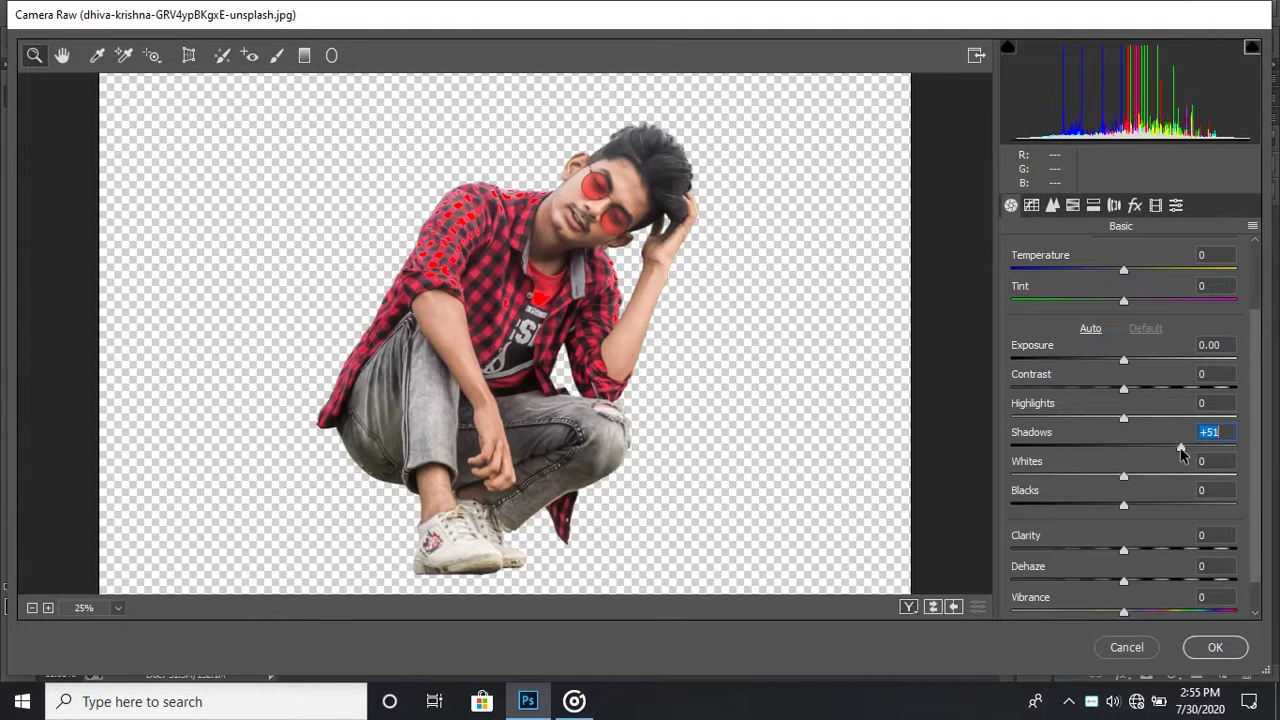
left_click_drag(1122, 510, 1108, 517)
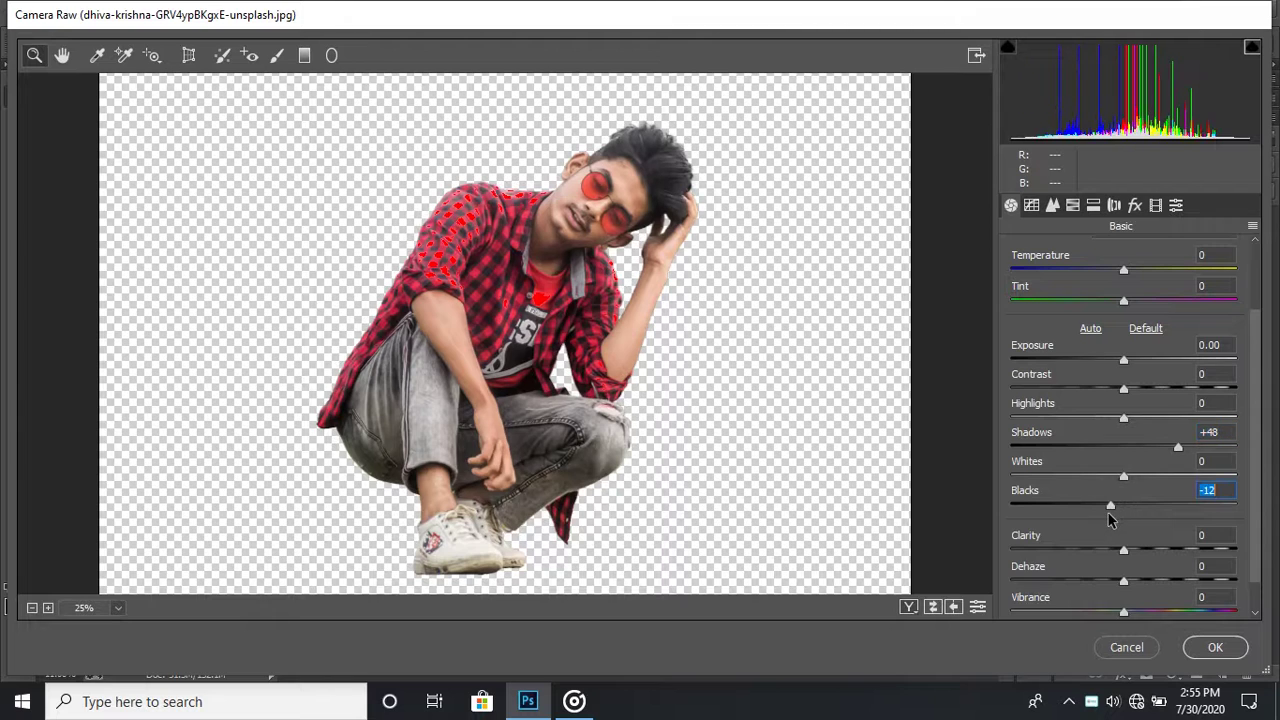
mouse_move(1123, 550)
left_mouse_down()
mouse_move(1147, 553)
mouse_move(1134, 563)
left_mouse_up()
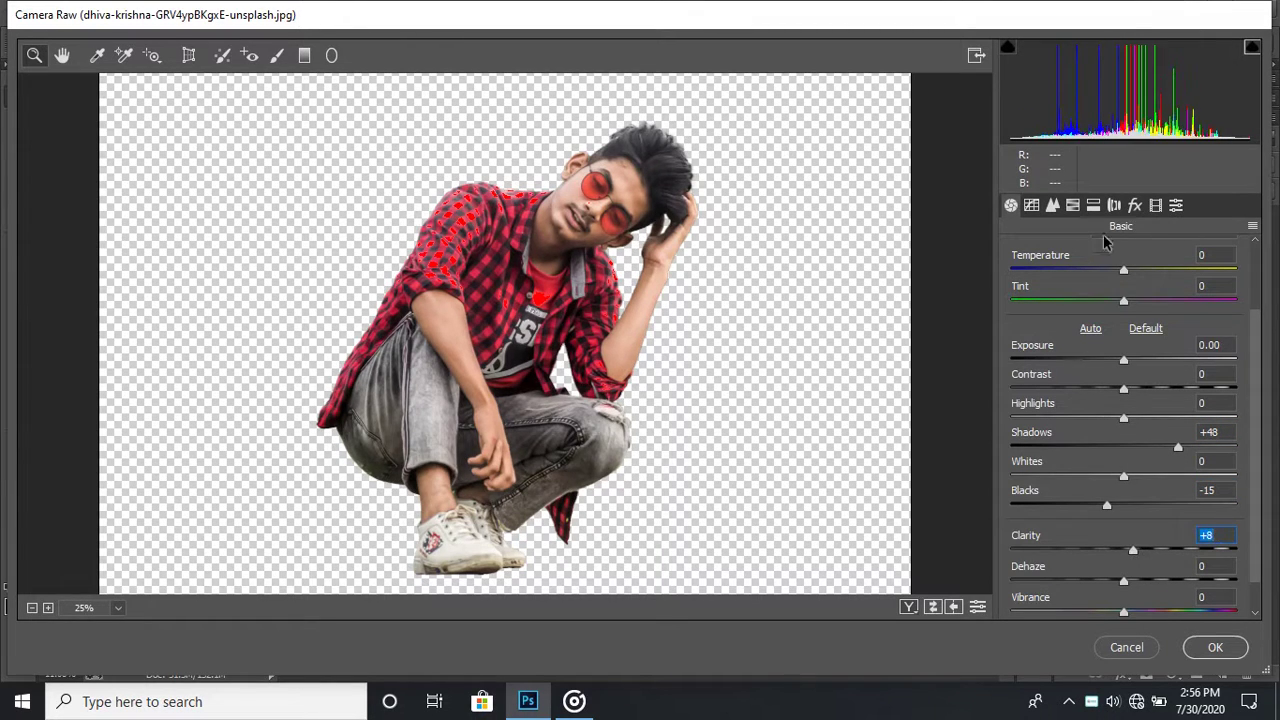
Step: Raise HSL Oranges luminance to +13 and apply the Camera Raw grade
left_click(1072, 205)
left_click(1143, 253)
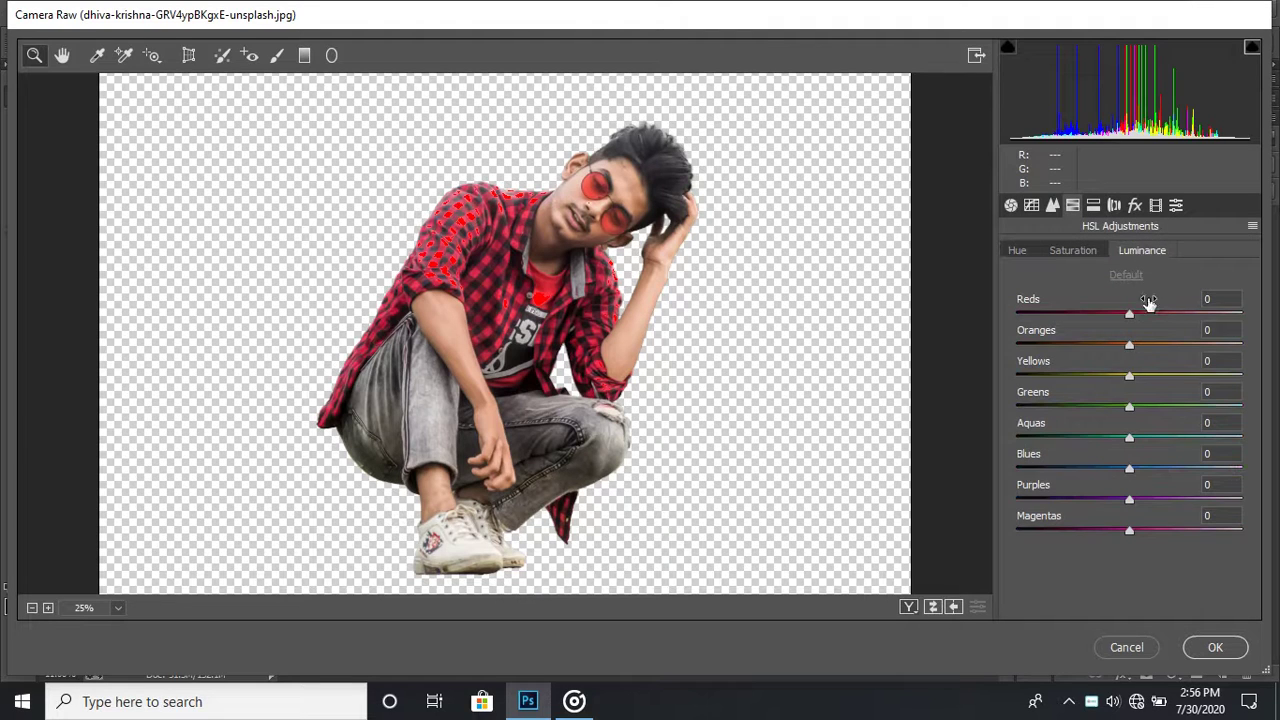
left_click(1158, 345)
left_click_drag(1156, 352, 1147, 358)
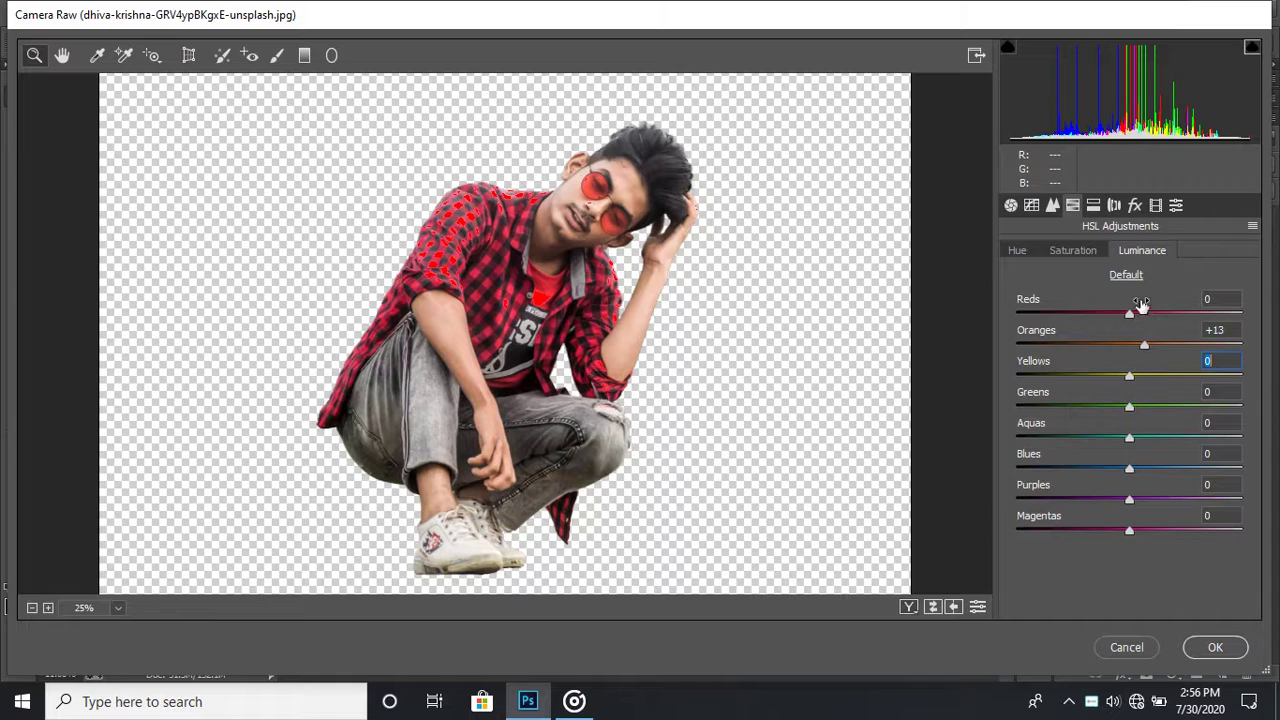
left_click(1215, 647)
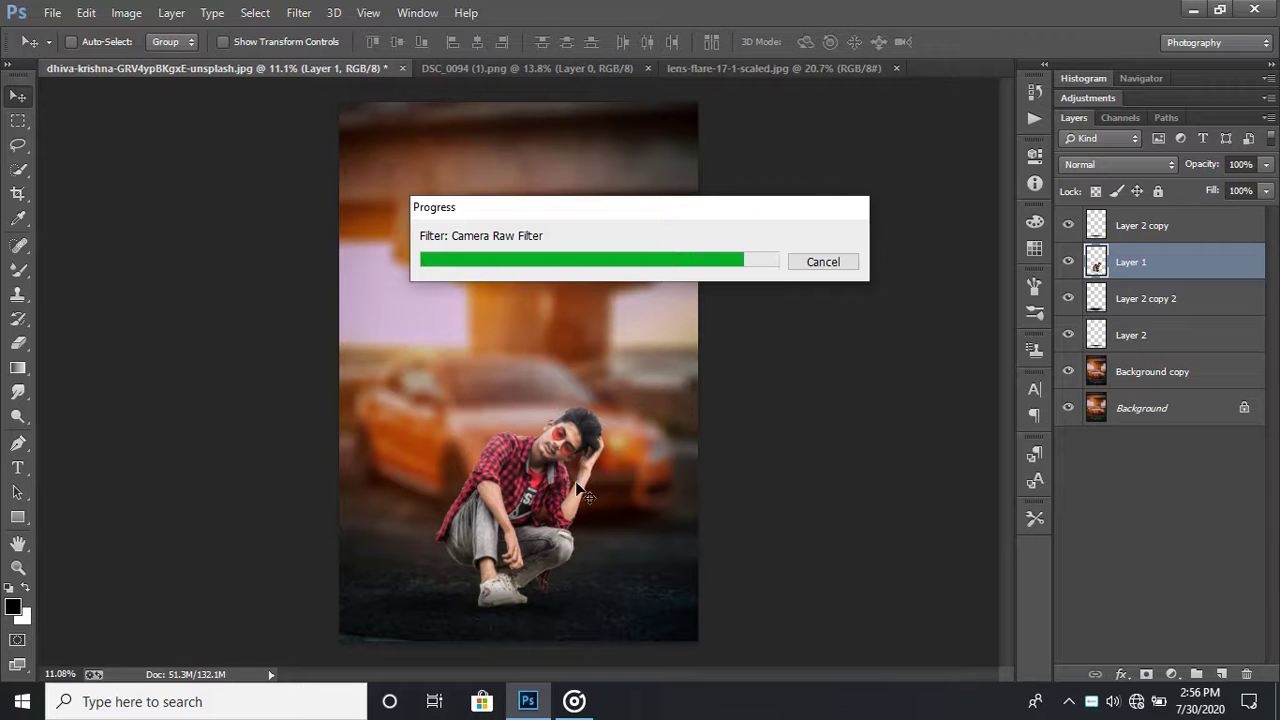
scroll(533, 525, "up", 1)
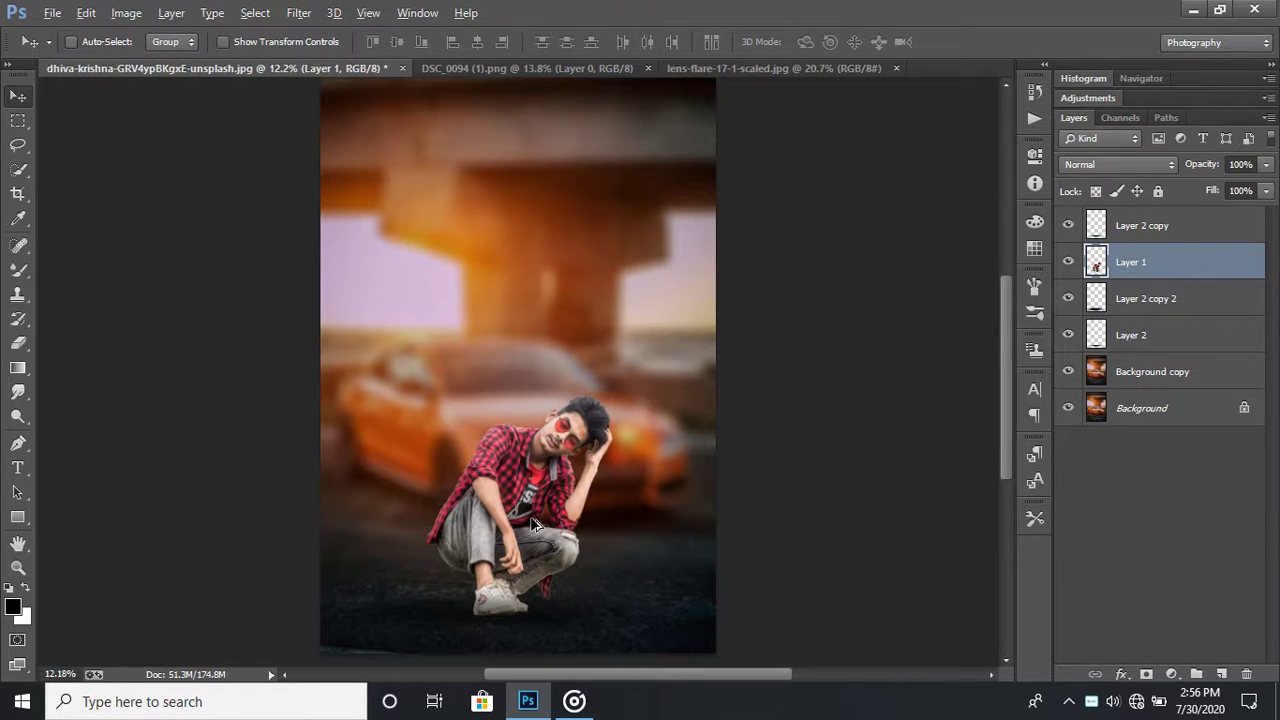
scroll(533, 525, "down", 1)
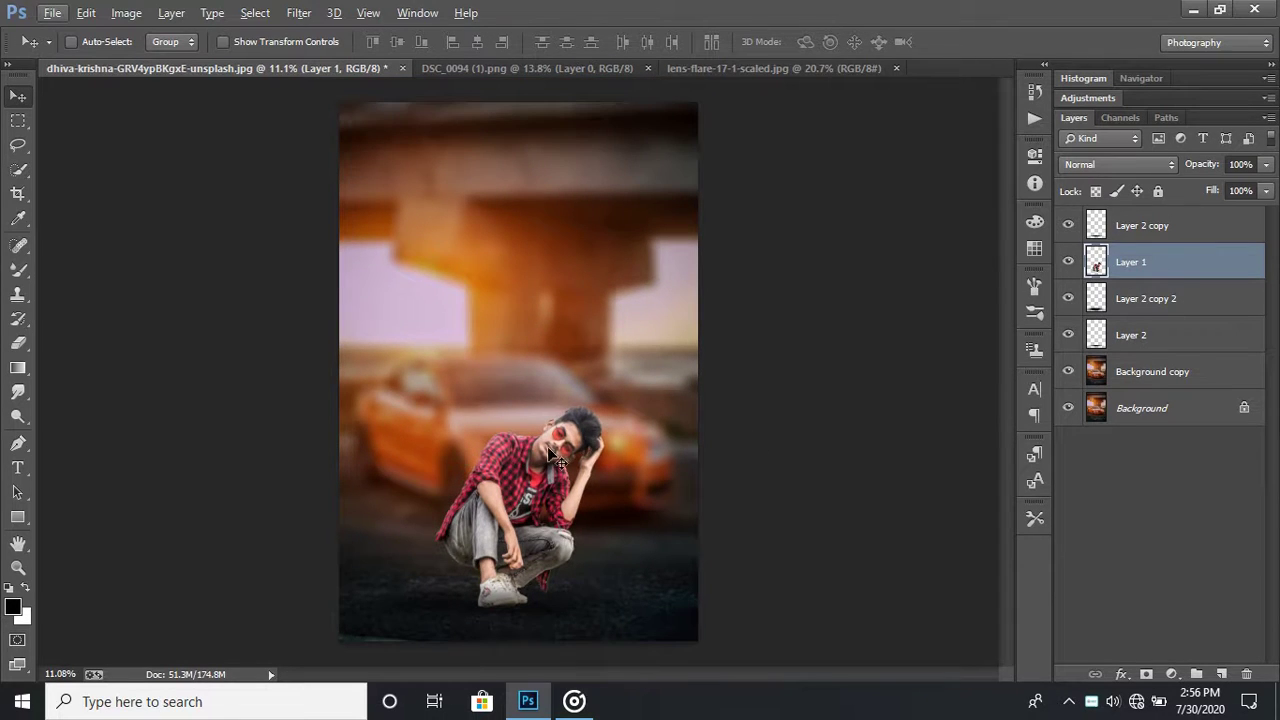
scroll(549, 453, "down", 1)
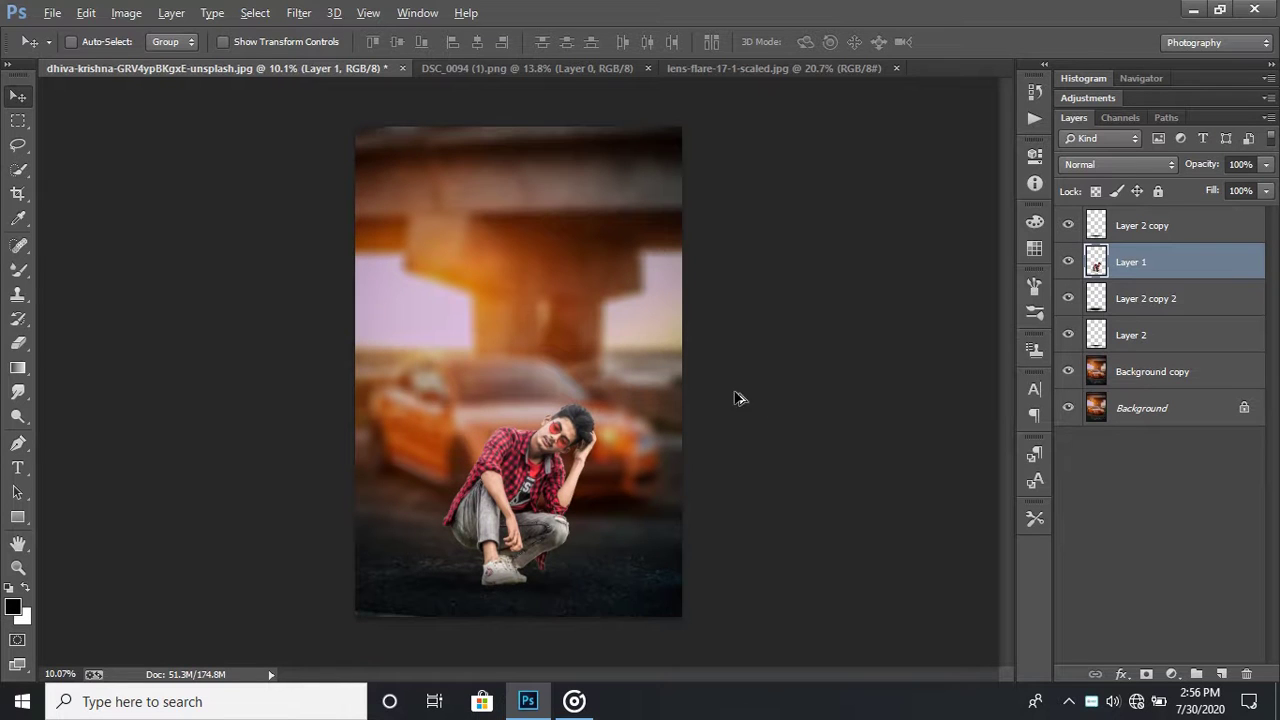
scroll(730, 398, "up", 1)
key("alt")
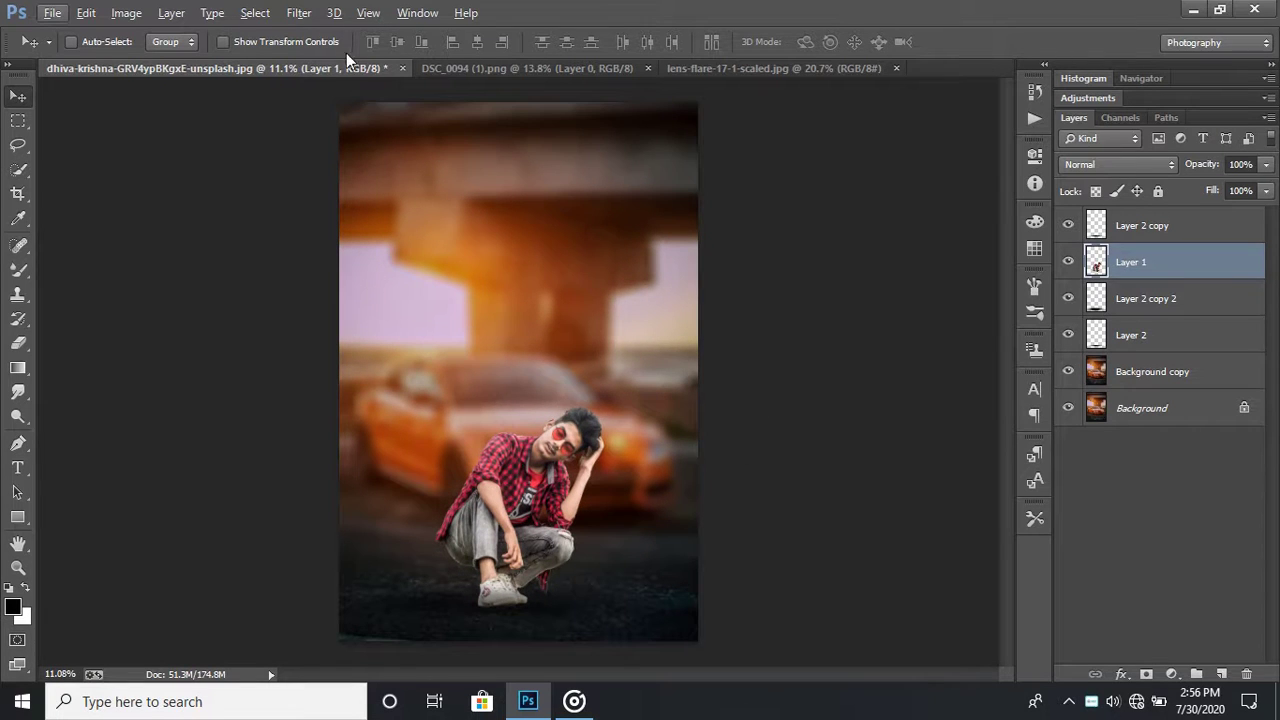
Step: Reopen Camera Raw on the man and set Highlights -3 and Shadows -12
left_click(298, 12)
left_click(366, 122)
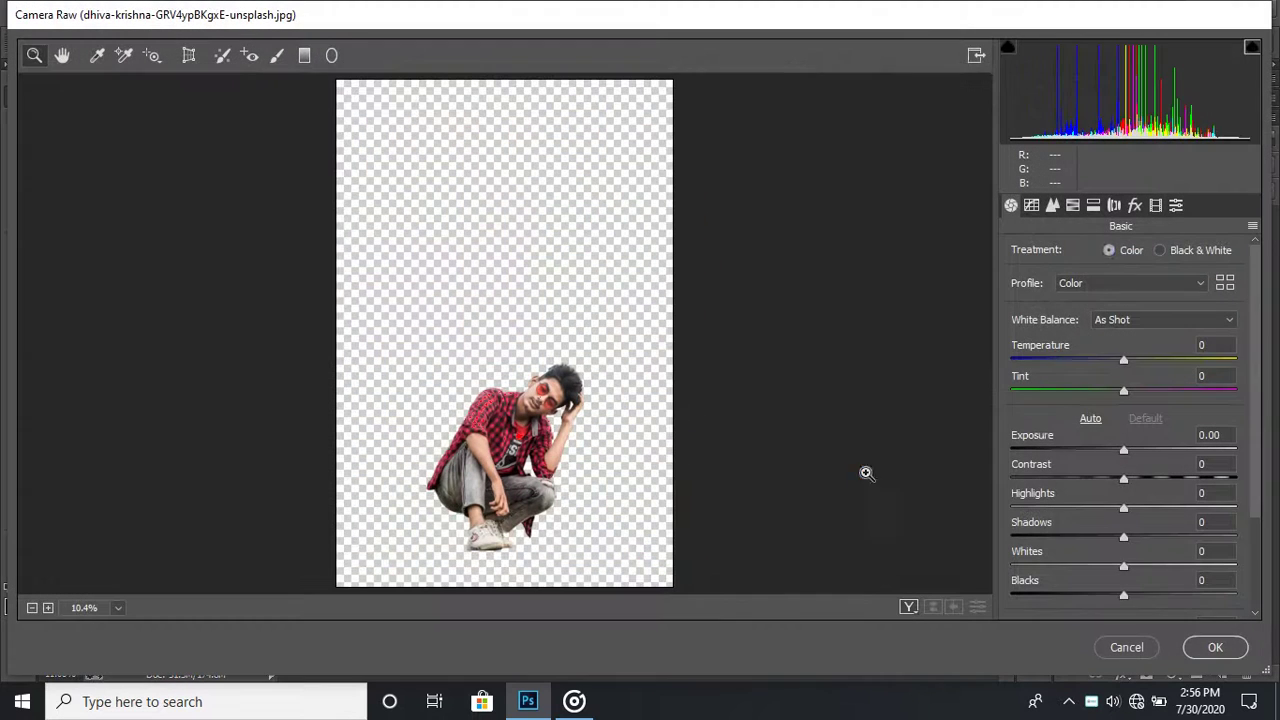
left_click(530, 420)
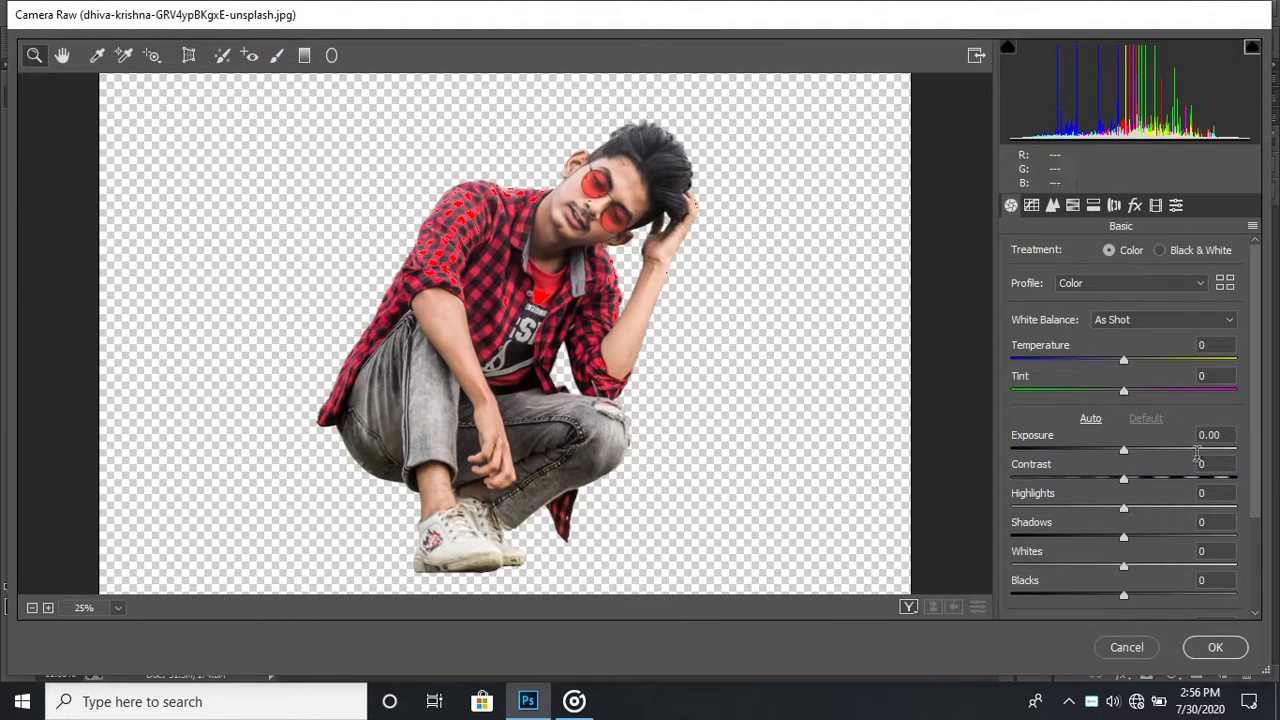
left_click_drag(1072, 508, 1121, 512)
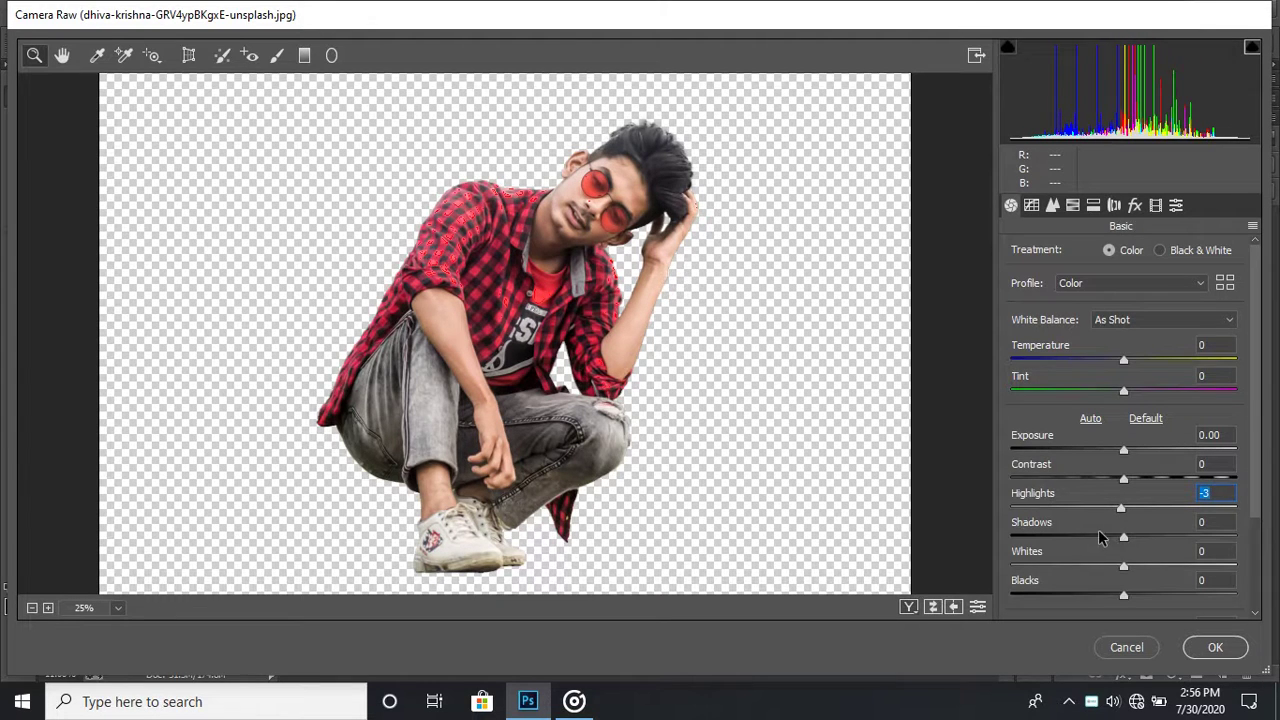
left_click_drag(1070, 541, 1112, 541)
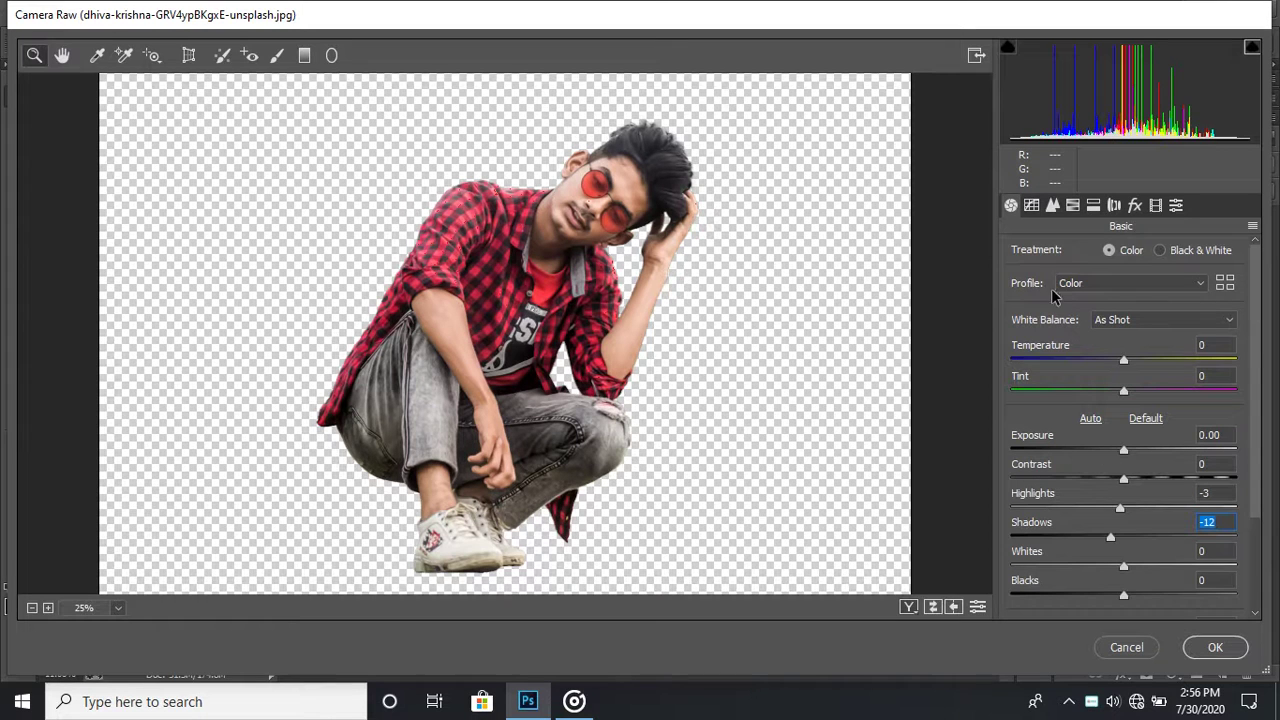
Step: Set Reds saturation to +22 and Reds luminance to +13, then apply the grade
left_click(1073, 205)
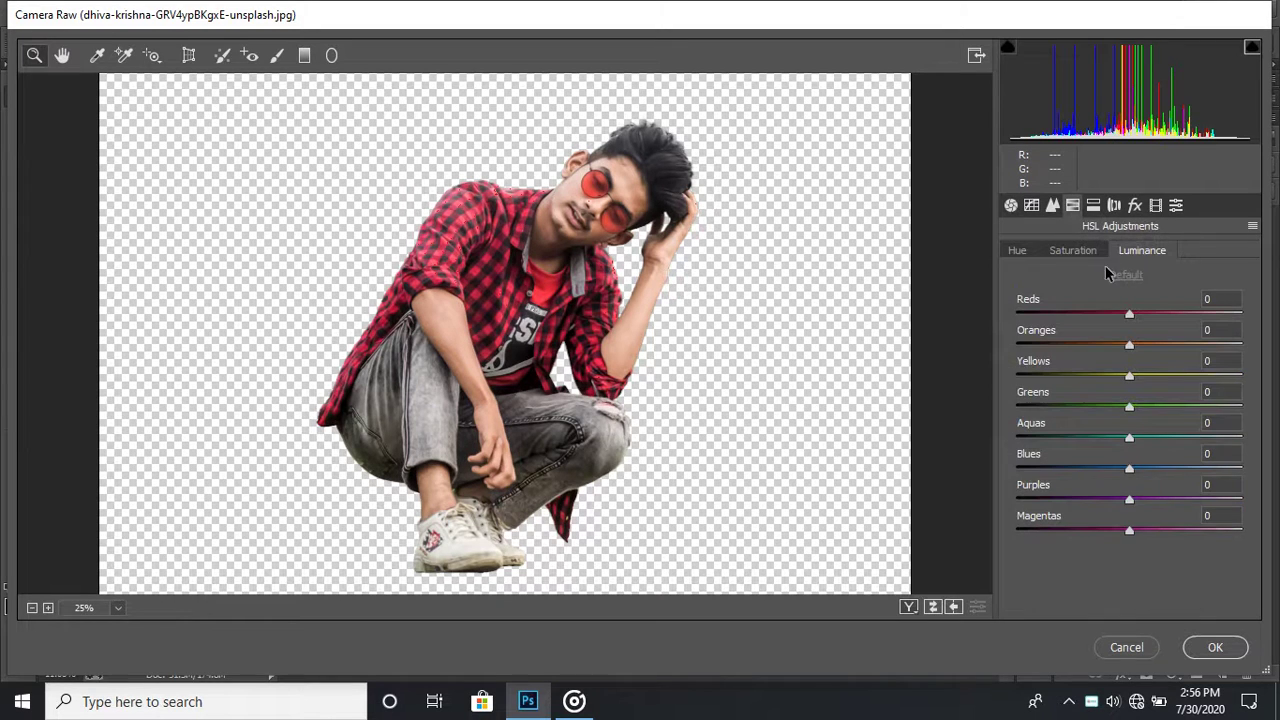
left_click(1073, 250)
left_click_drag(1130, 316, 1166, 316)
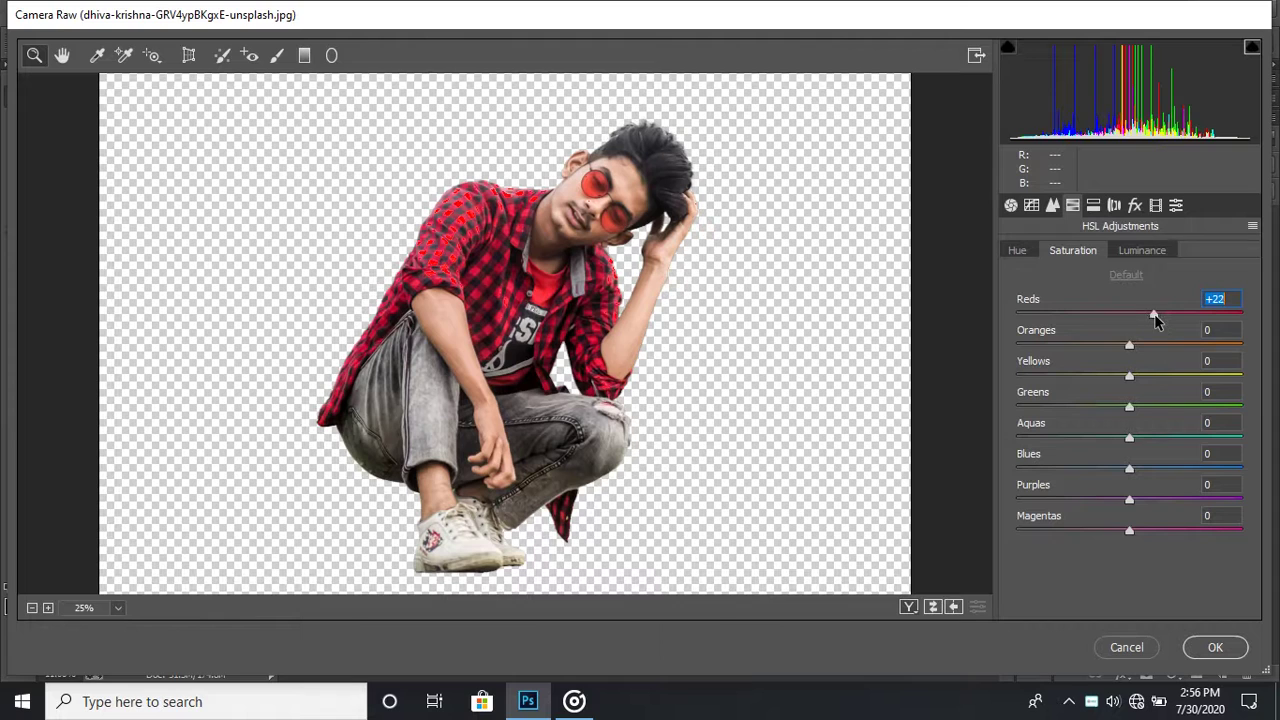
left_click(1148, 252)
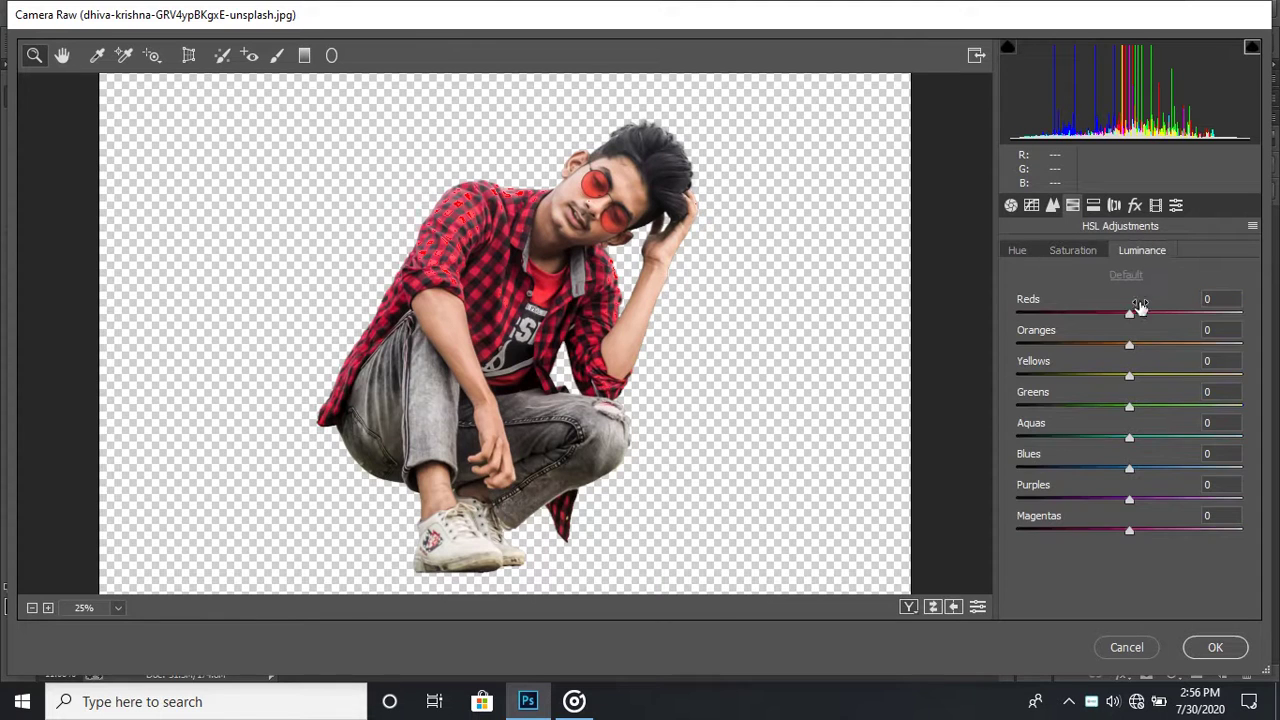
left_click_drag(1130, 316, 1146, 316)
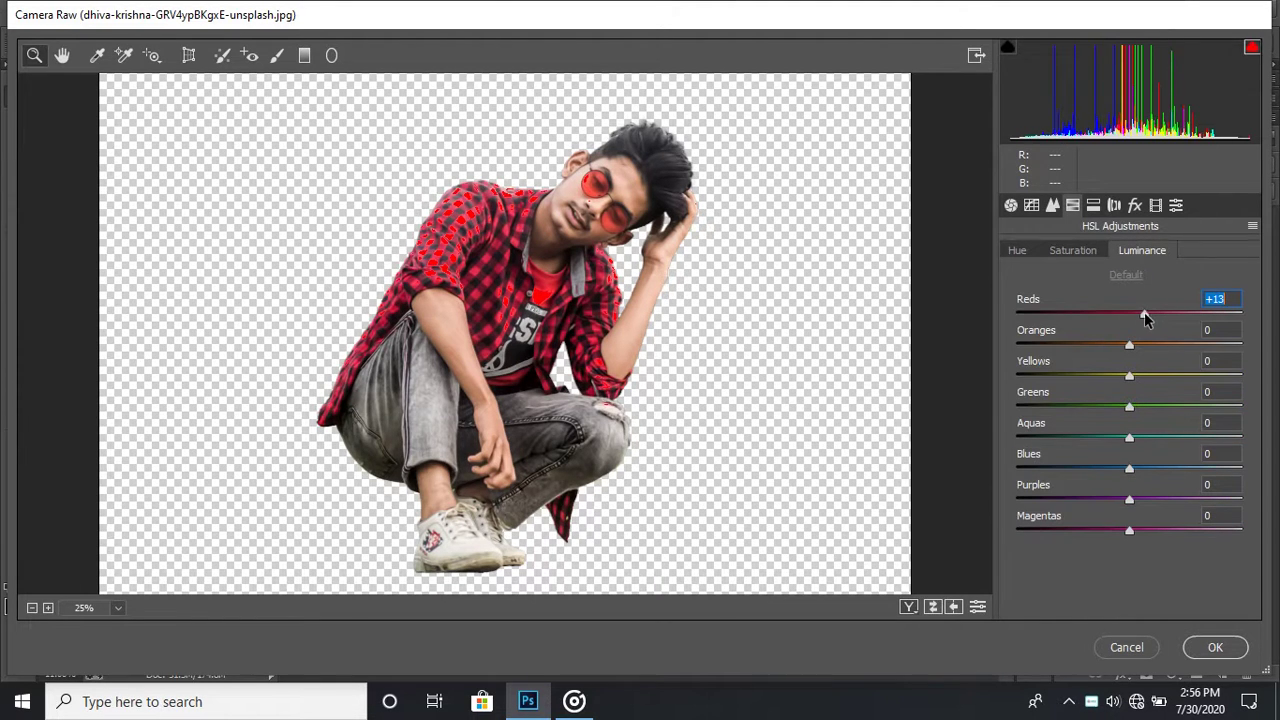
left_click(1208, 644)
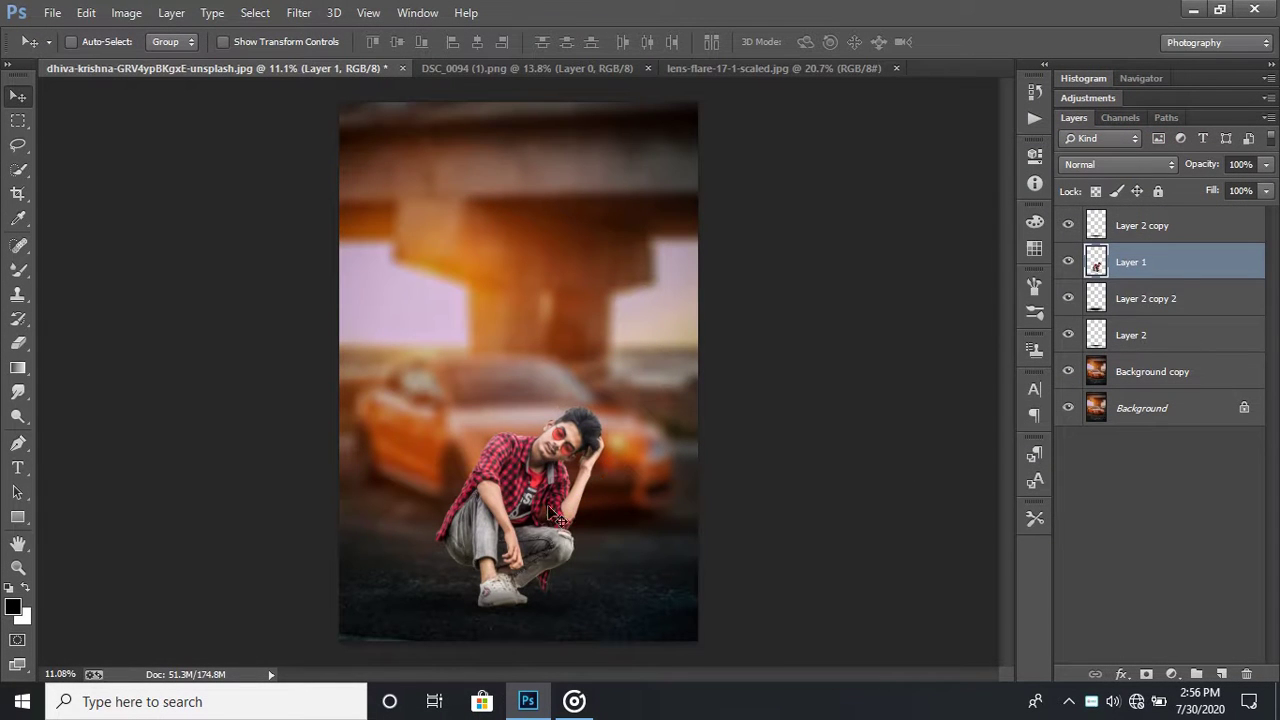
Step: Toggle Layer 1's visibility off and on to compare the man before and after grading
scroll(530, 540, "up", 1)
scroll(528, 540, "up", 1)
scroll(528, 540, "down", 1)
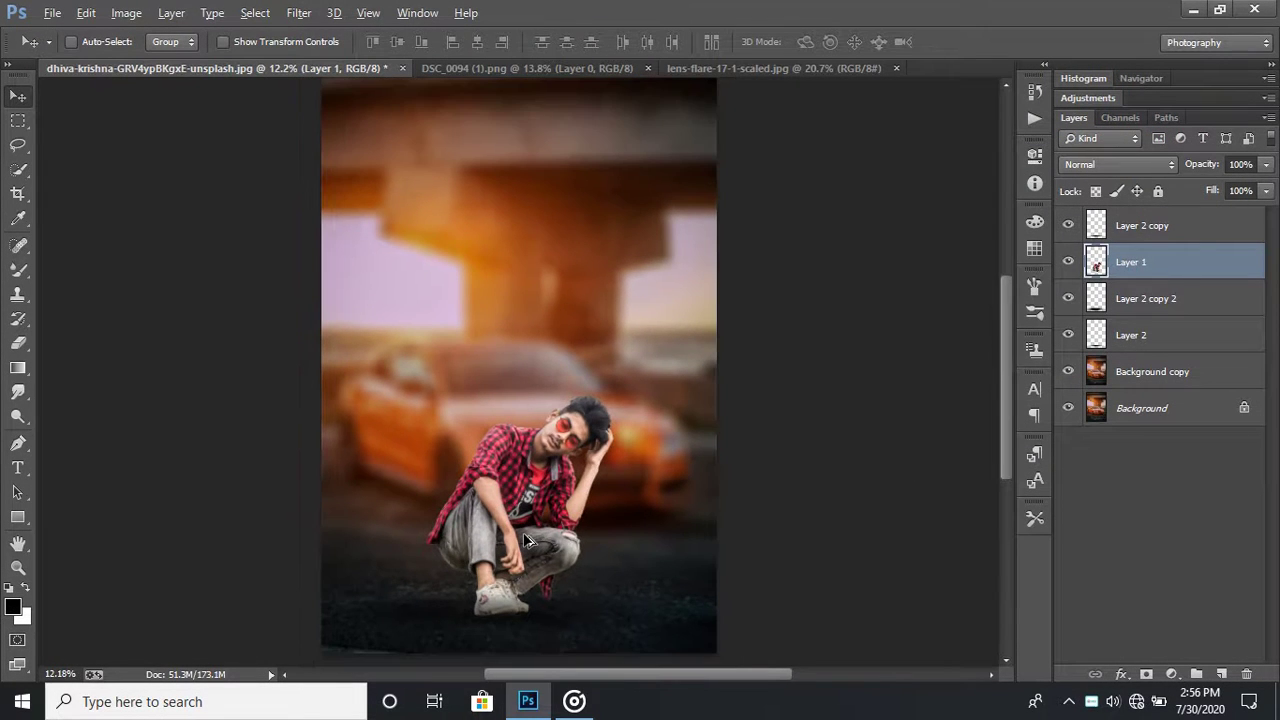
scroll(528, 540, "down", 1)
scroll(630, 492, "down", 1)
key("alt")
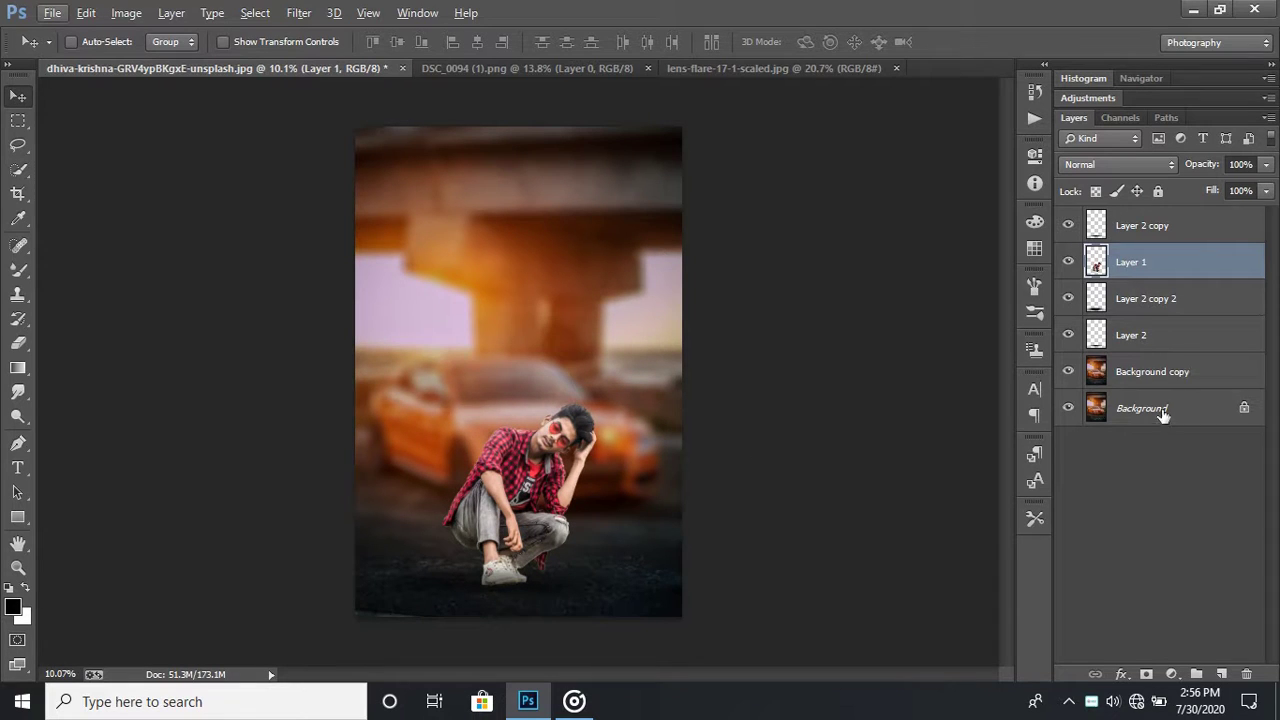
key("alt")
left_click(1068, 262)
left_click(1068, 262)
left_click(1068, 262)
Step: Merge Visible from the Background layer and duplicate the result as Layer 1
left_click(1152, 422)
right_click(1150, 412)
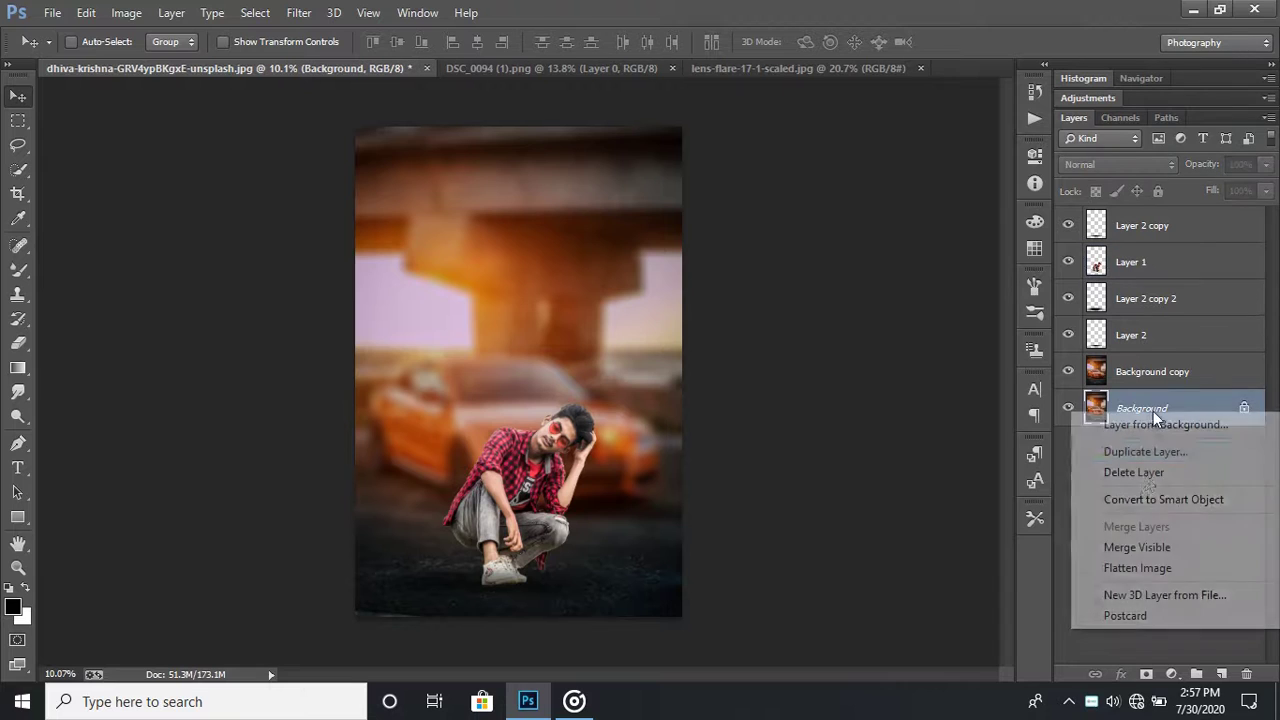
left_click(1137, 545)
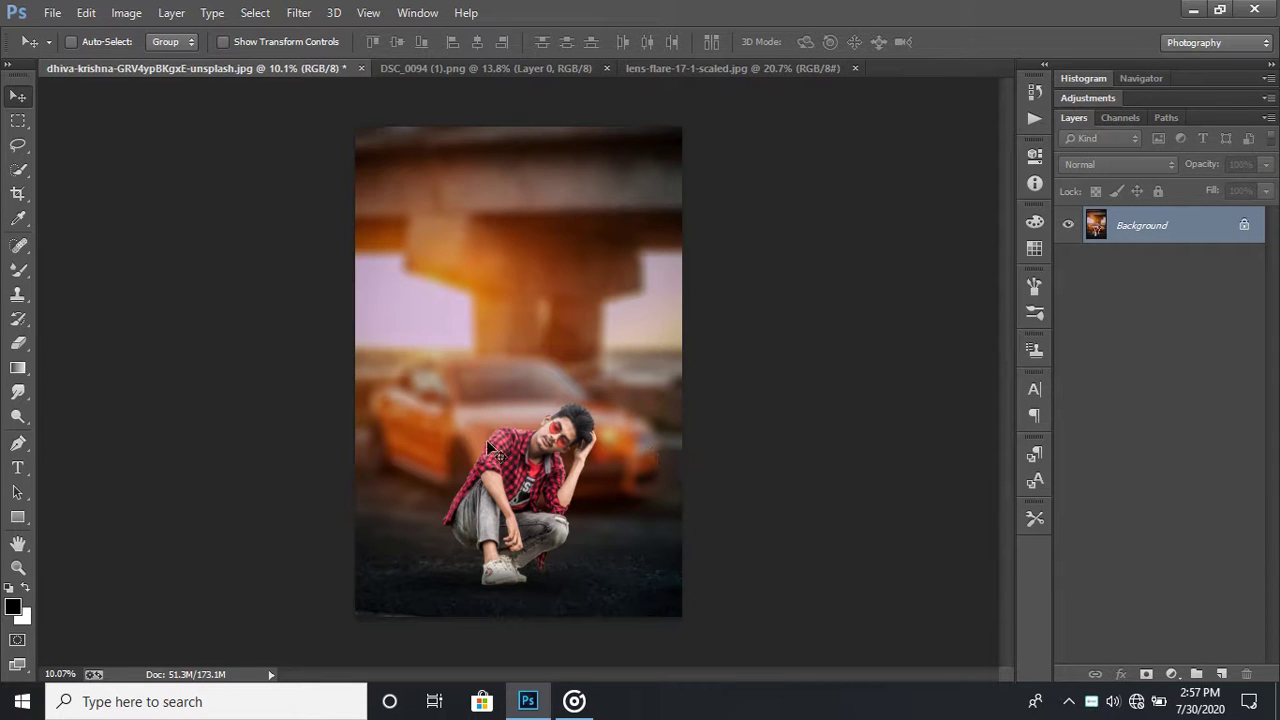
key("ctrl+j")
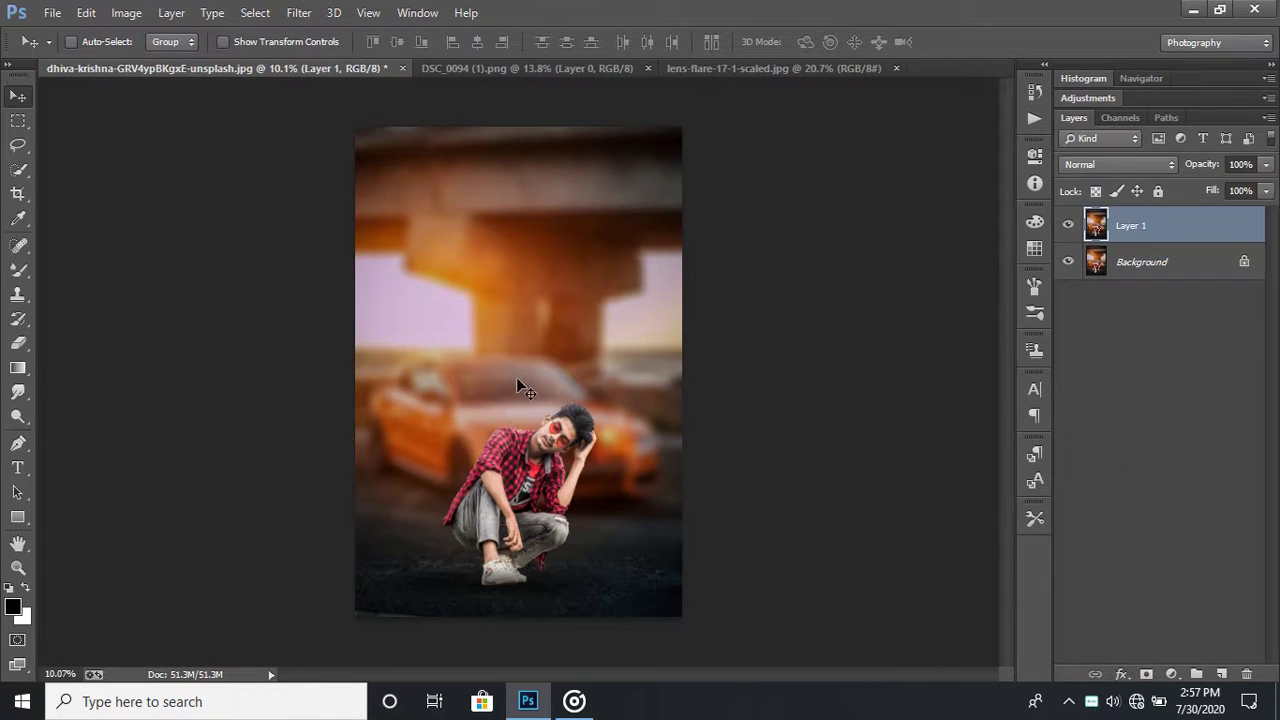
scroll(503, 412, "up", 1)
scroll(520, 395, "up", 1)
scroll(575, 345, "up", 3)
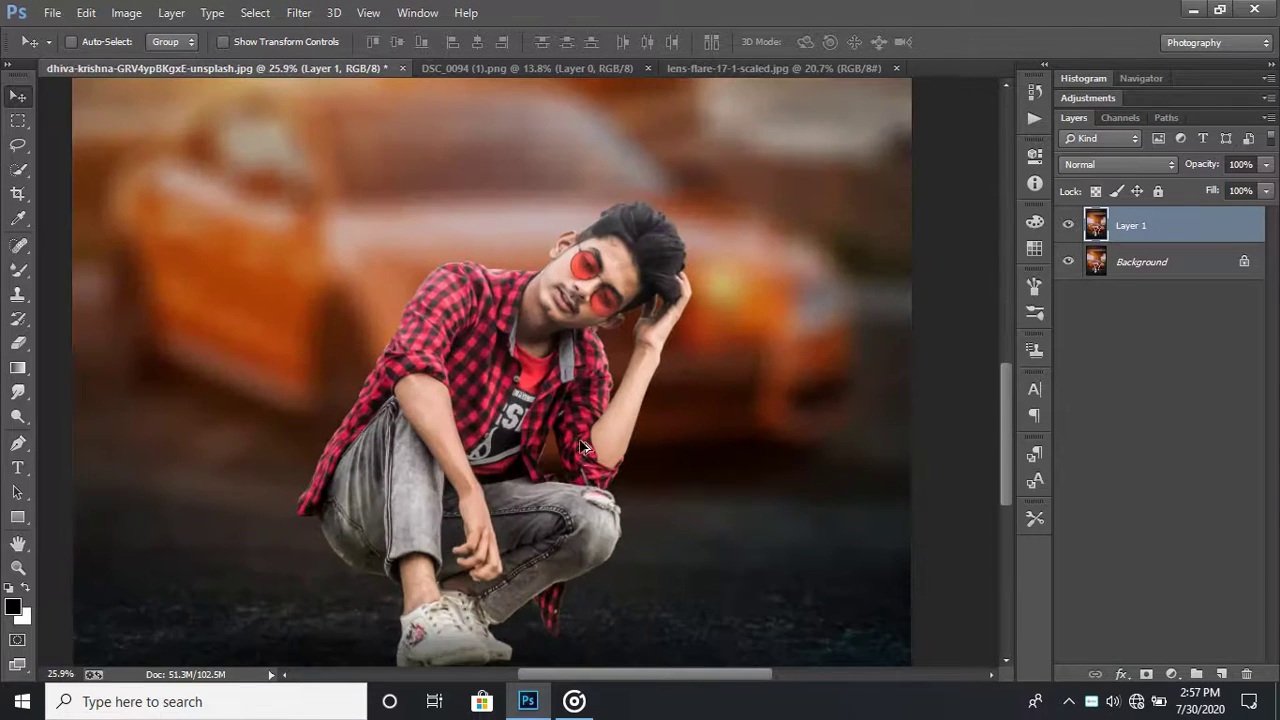
scroll(610, 310, "up", 1)
scroll(643, 287, "up", 2)
scroll(643, 287, "up", 2)
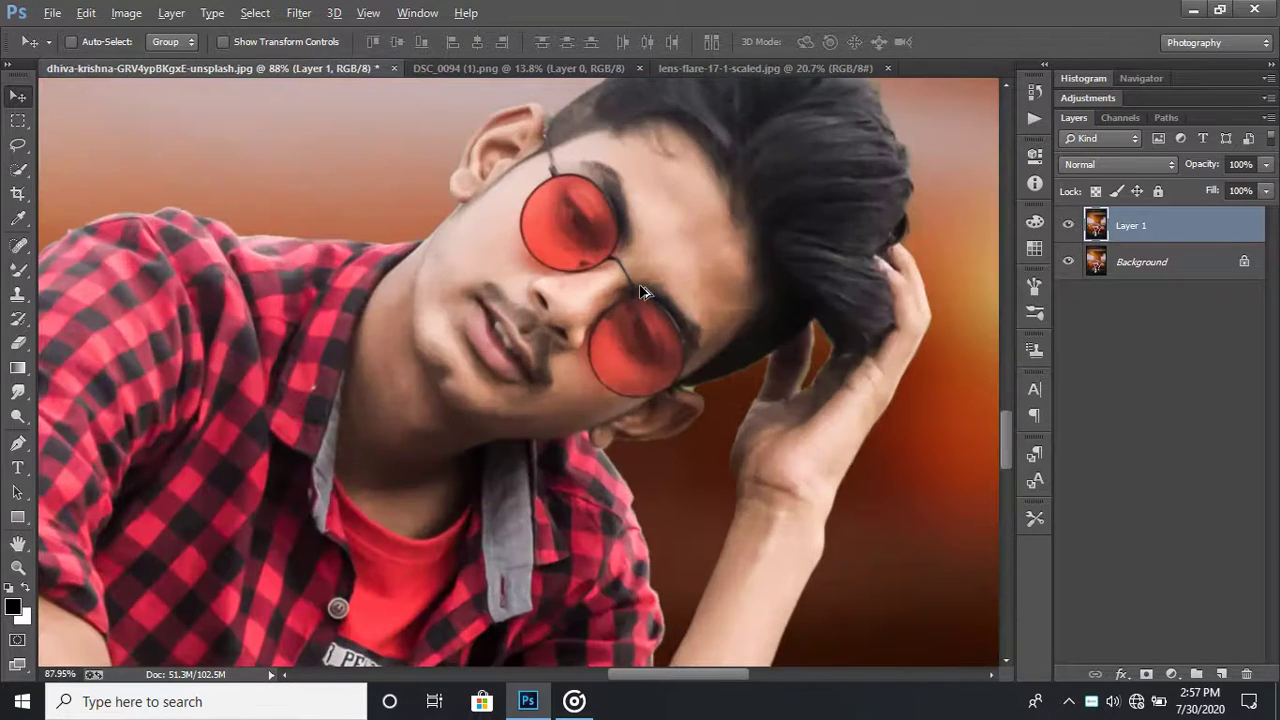
scroll(577, 275, "down", 3)
scroll(559, 284, "down", 3)
scroll(563, 294, "down", 1)
left_click(298, 12)
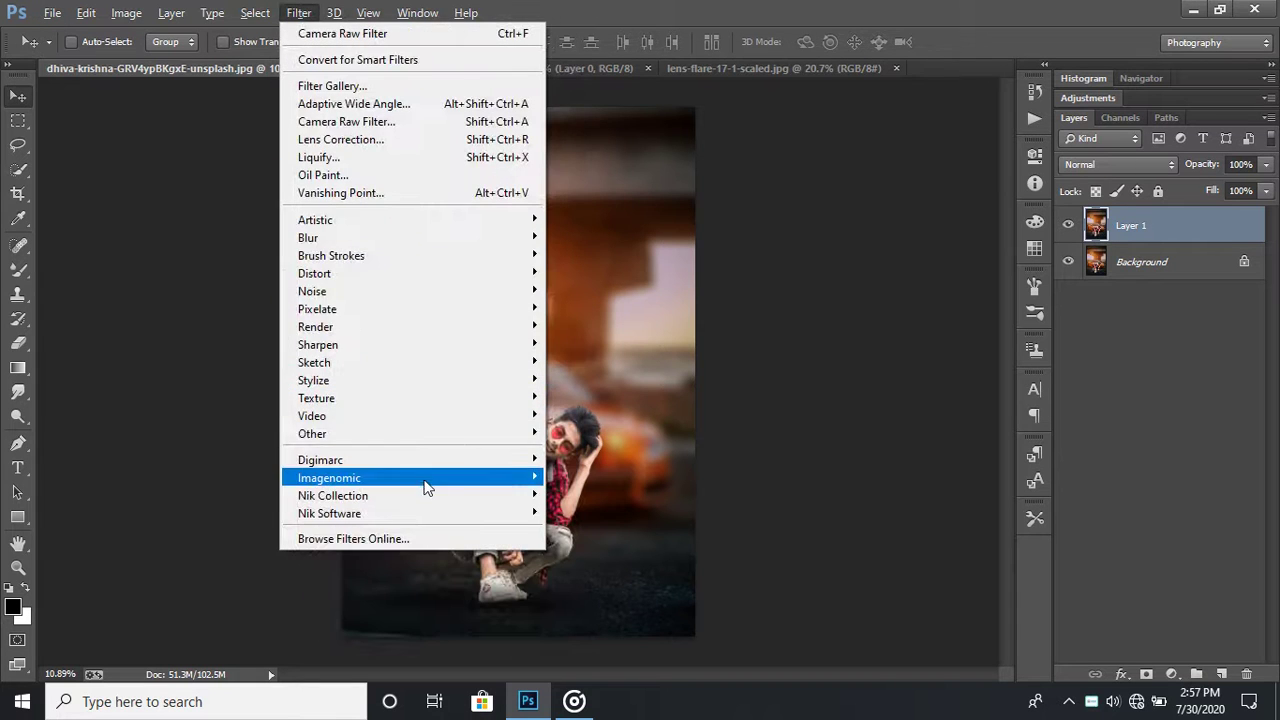
Step: Run Imagenomic Portraiture on Layer 1 with its Default preset
mouse_move(329, 478)
left_click(600, 492)
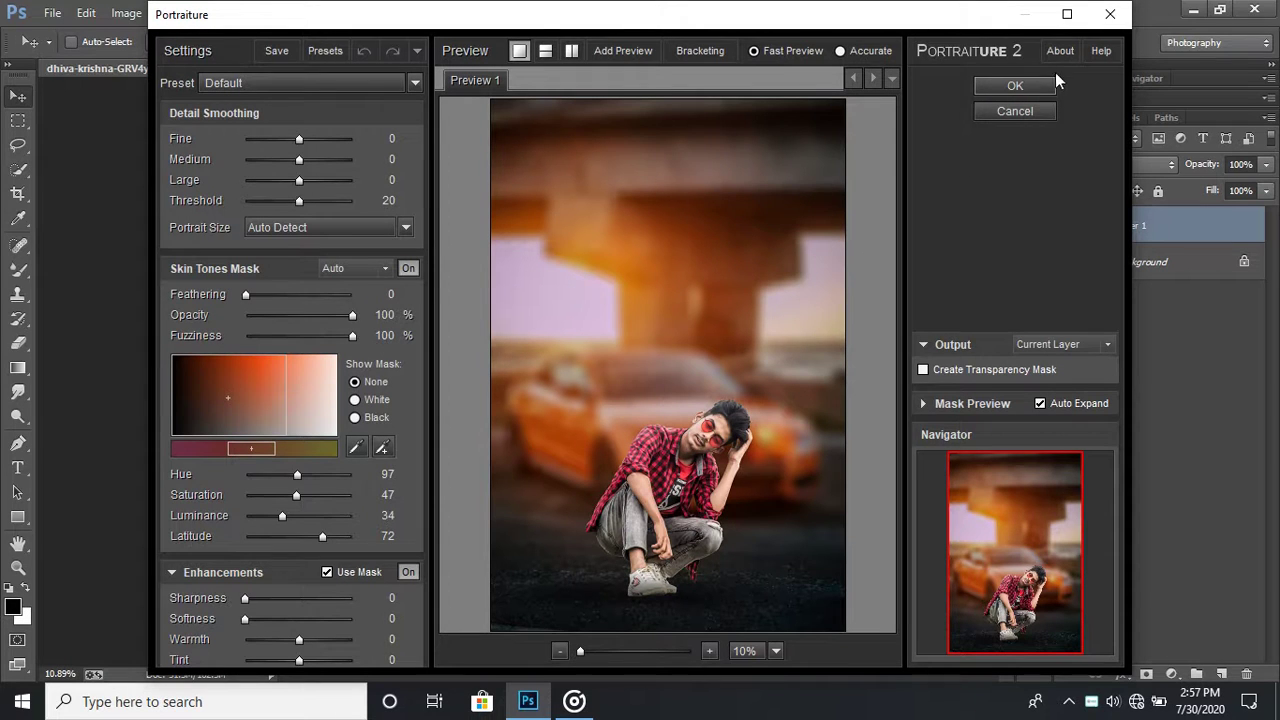
left_click(1028, 86)
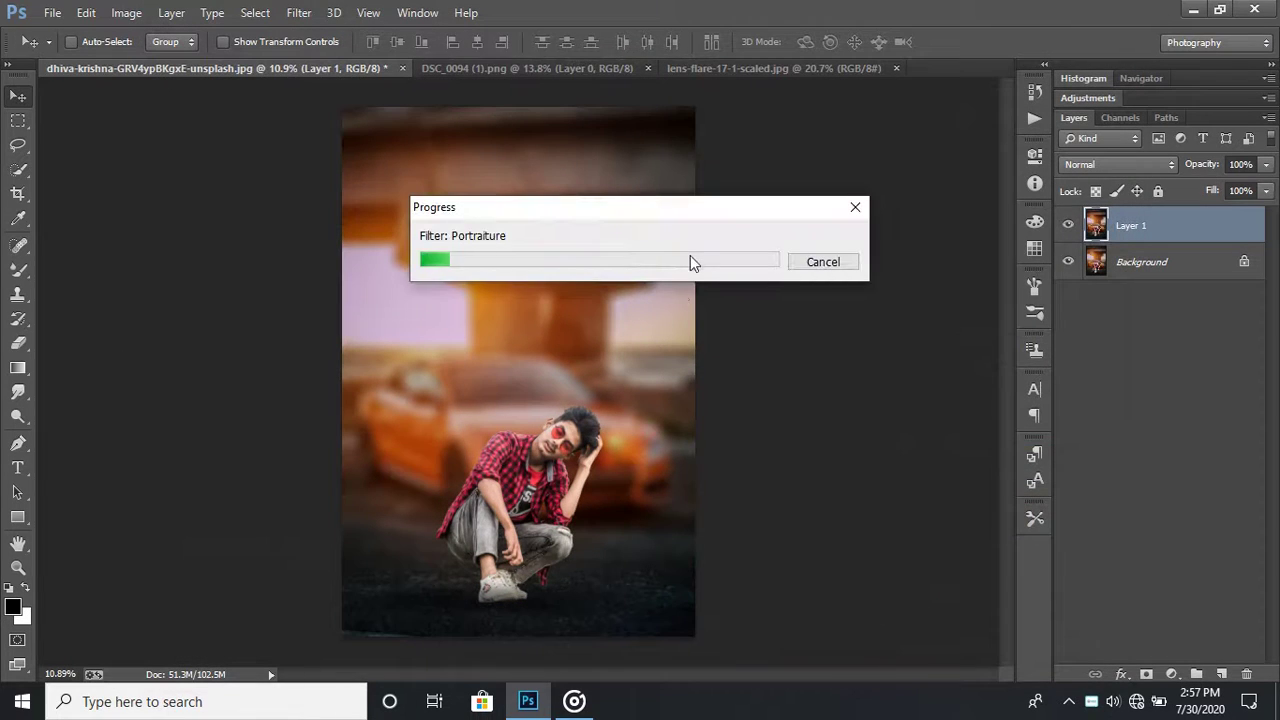
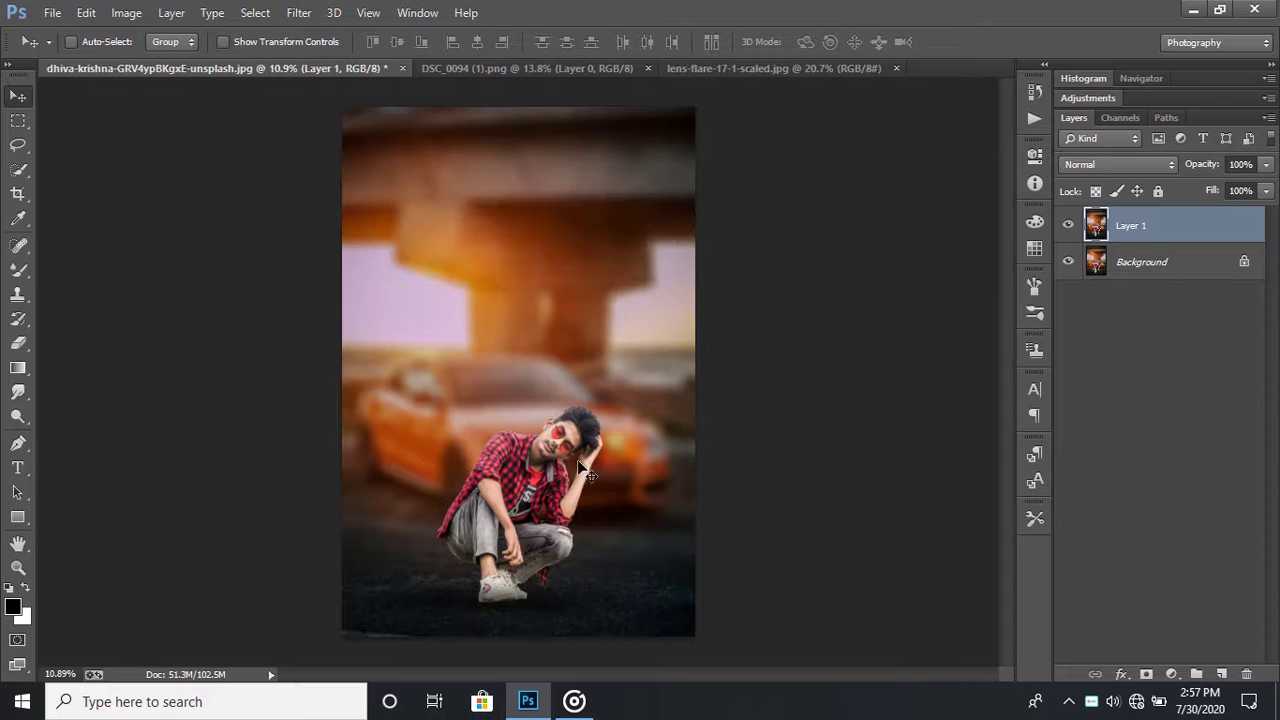
Step: Toggle Layer 1's visibility to compare the smoothed skin with the original, leaving it visible
scroll(582, 473, "up", 2)
scroll(595, 430, "up", 3)
scroll(615, 380, "up", 3)
scroll(1009, 297, "up", 2)
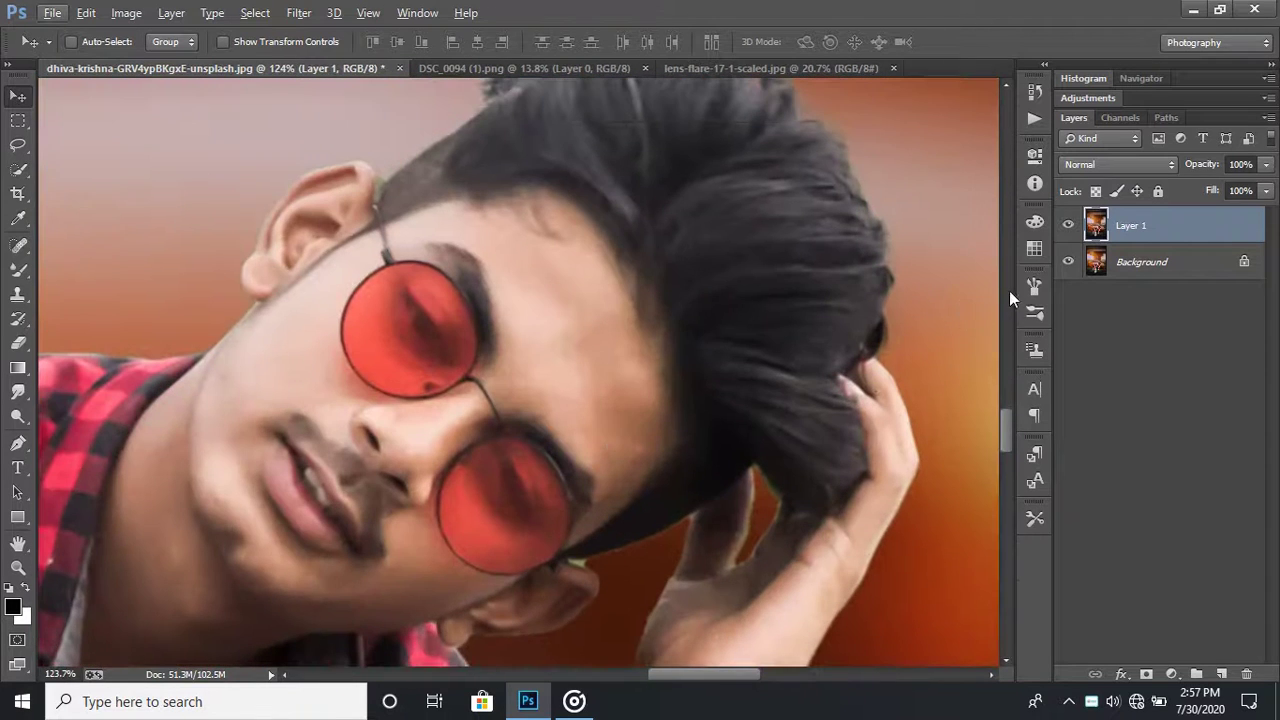
left_click(1068, 225)
left_click(1068, 225)
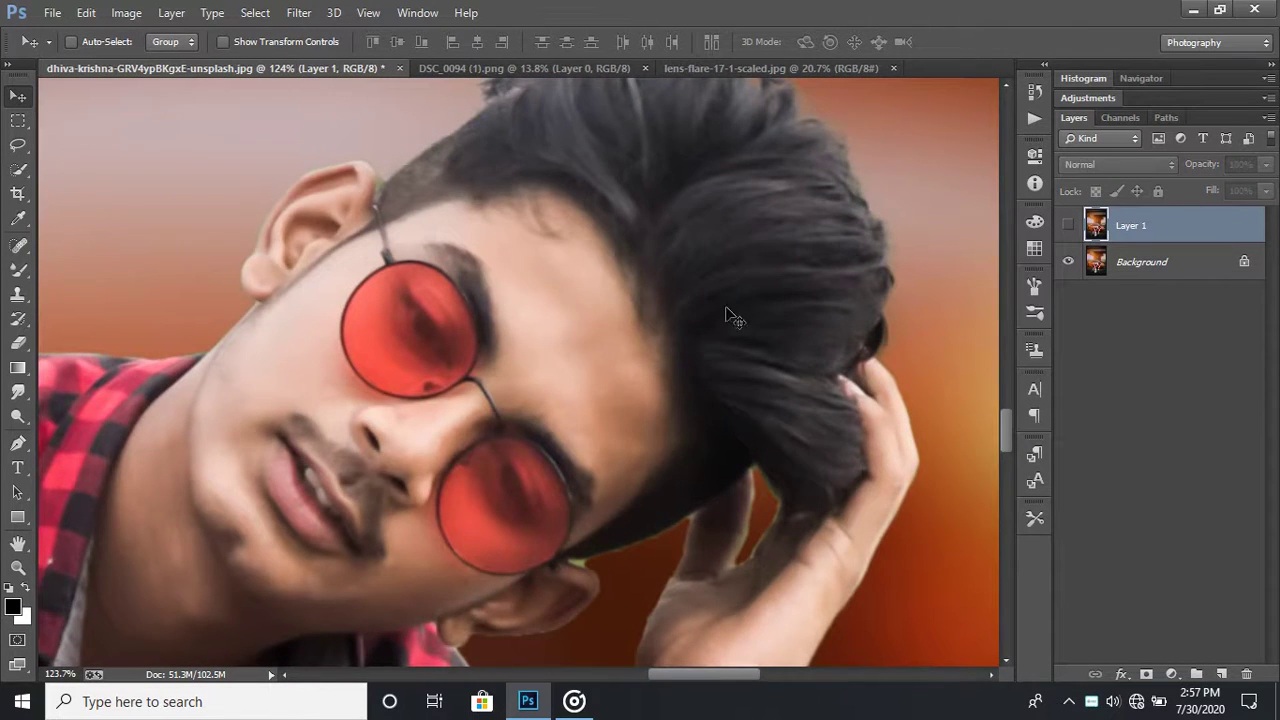
scroll(566, 362, "down", 5)
scroll(566, 355, "down", 4)
scroll(566, 355, "down", 1)
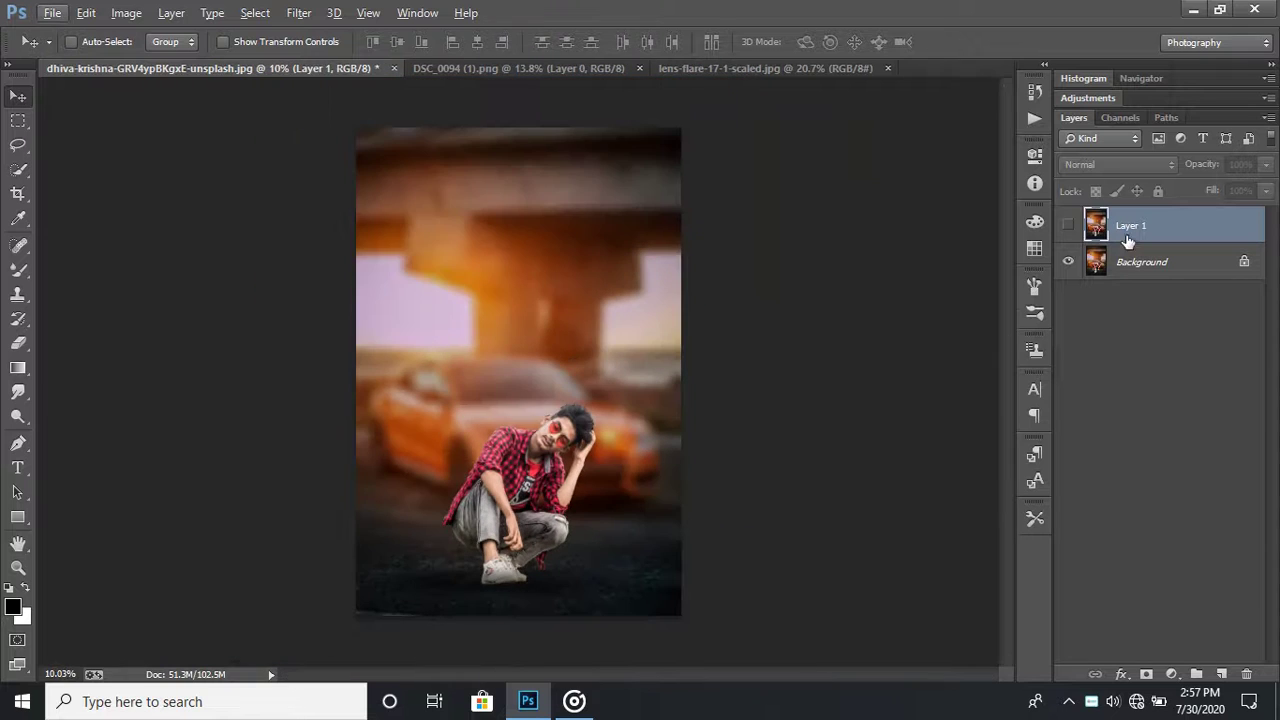
left_click(1068, 225)
Step: Merge visible layers into Background, duplicate it with Ctrl+J, and launch the Camera Raw Filter
right_click(1148, 264)
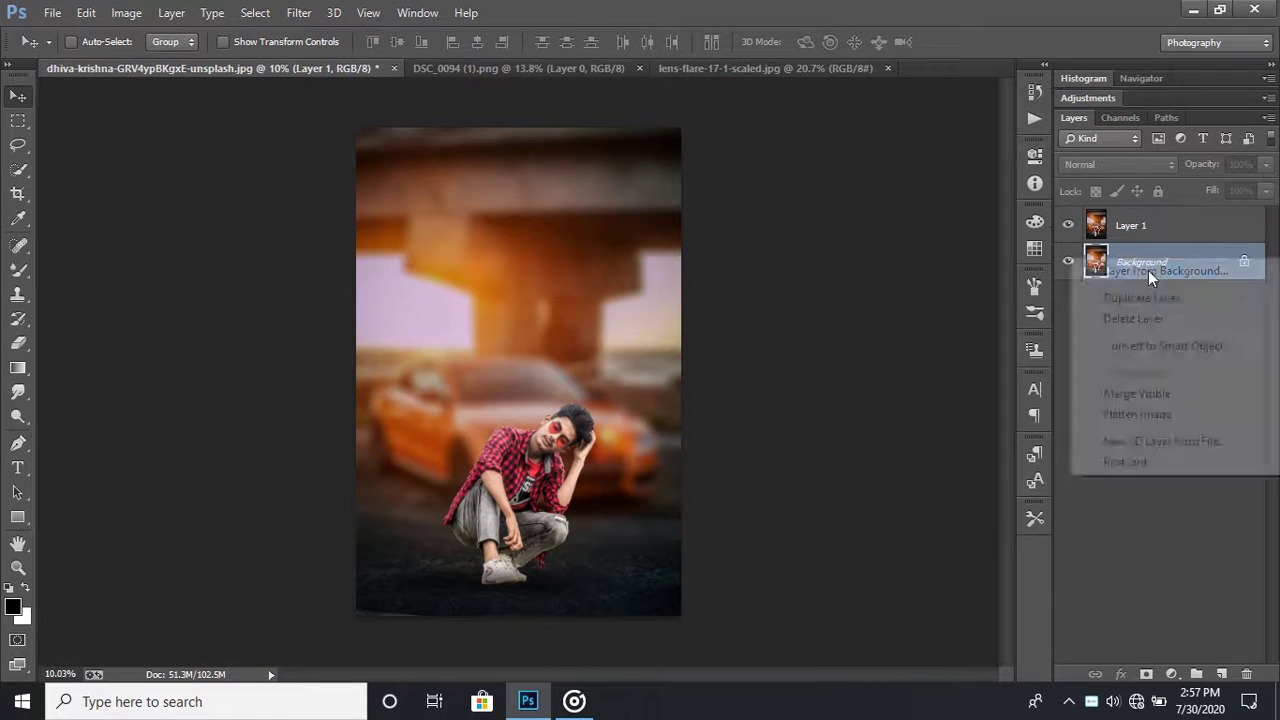
left_click(1172, 396)
key("ctrl+j")
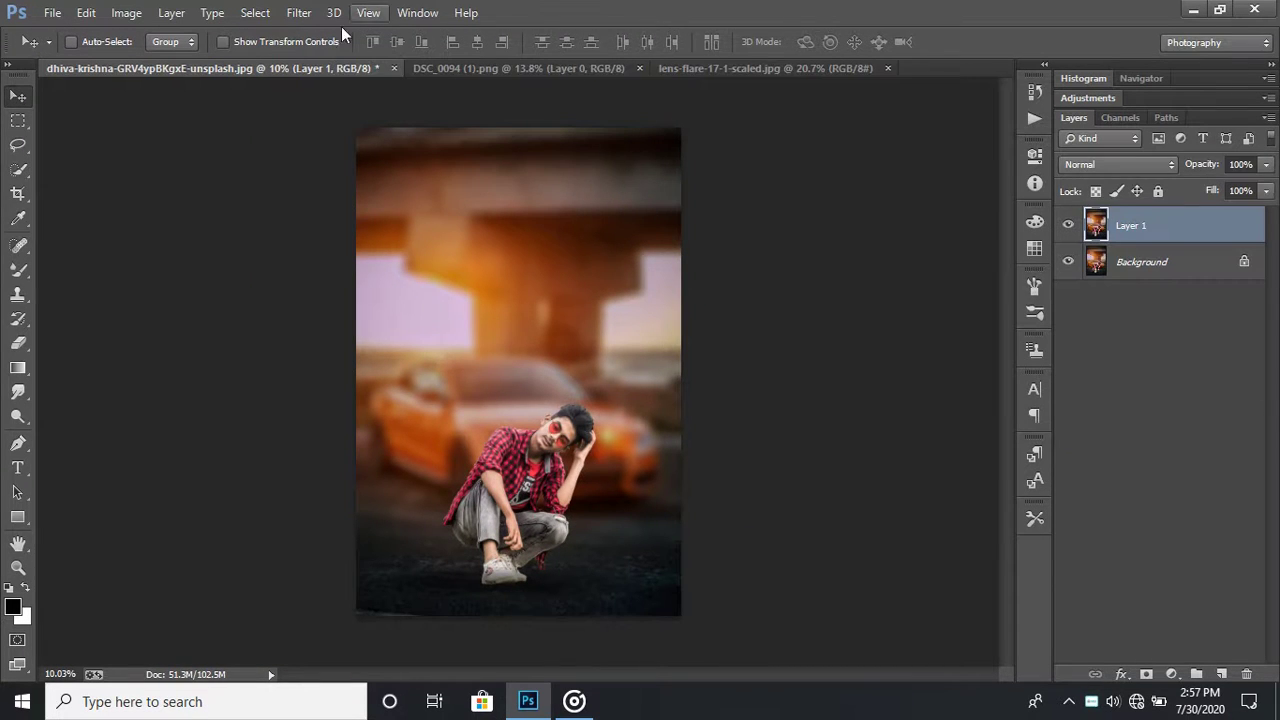
left_click(300, 13)
left_click(390, 124)
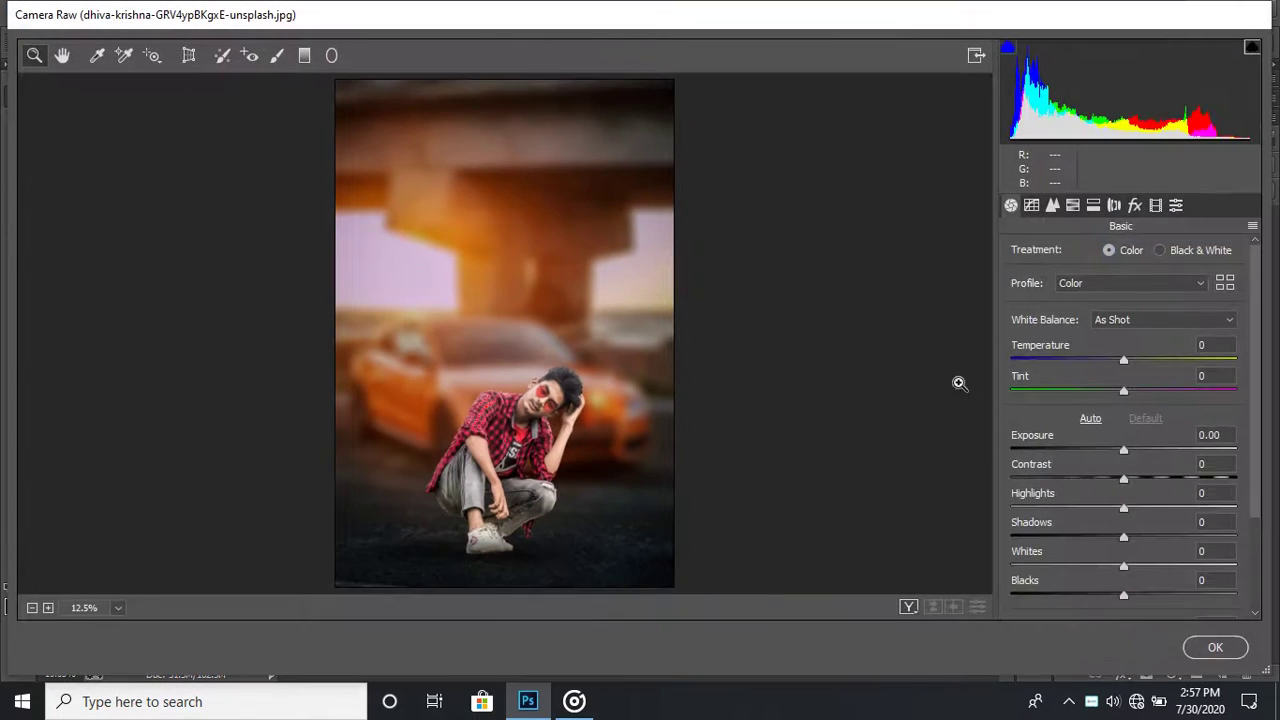
Step: Fit the Camera Raw preview, set Exposure to -0.25, warm the Temperature, and lower Contrast to -11
right_click(444, 182)
left_click(531, 460)
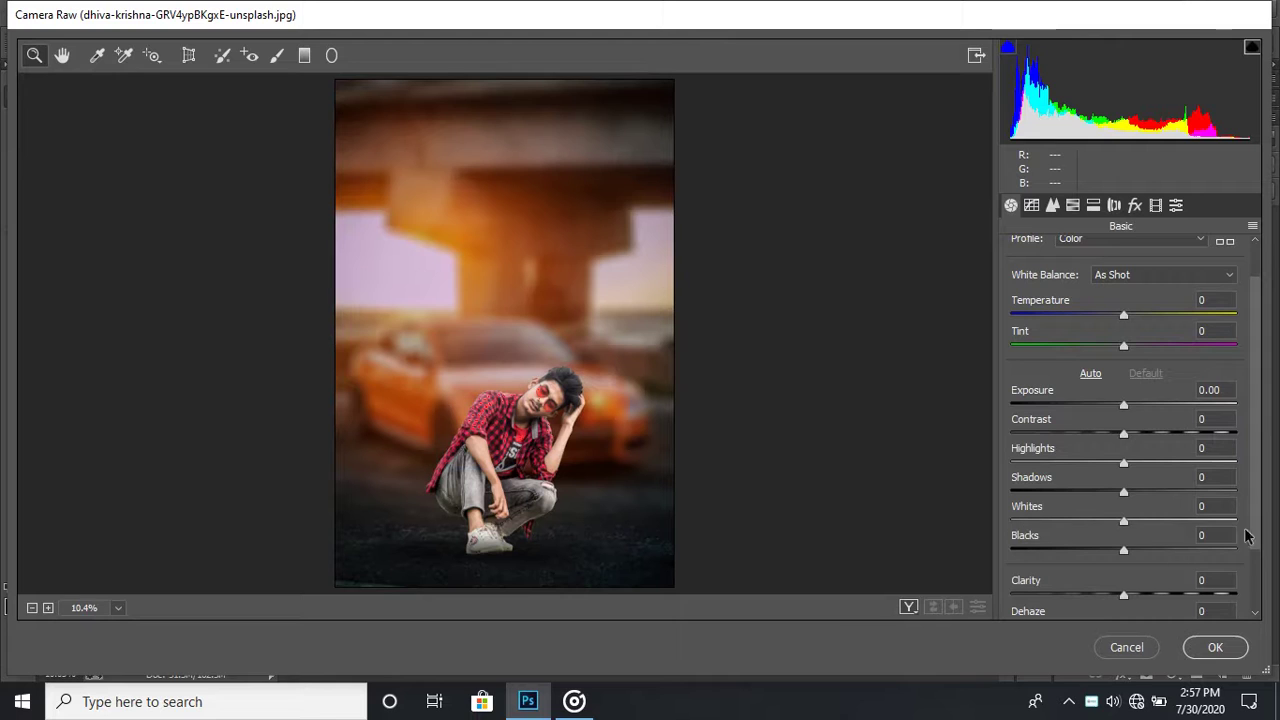
left_click_drag(1127, 404, 1116, 406)
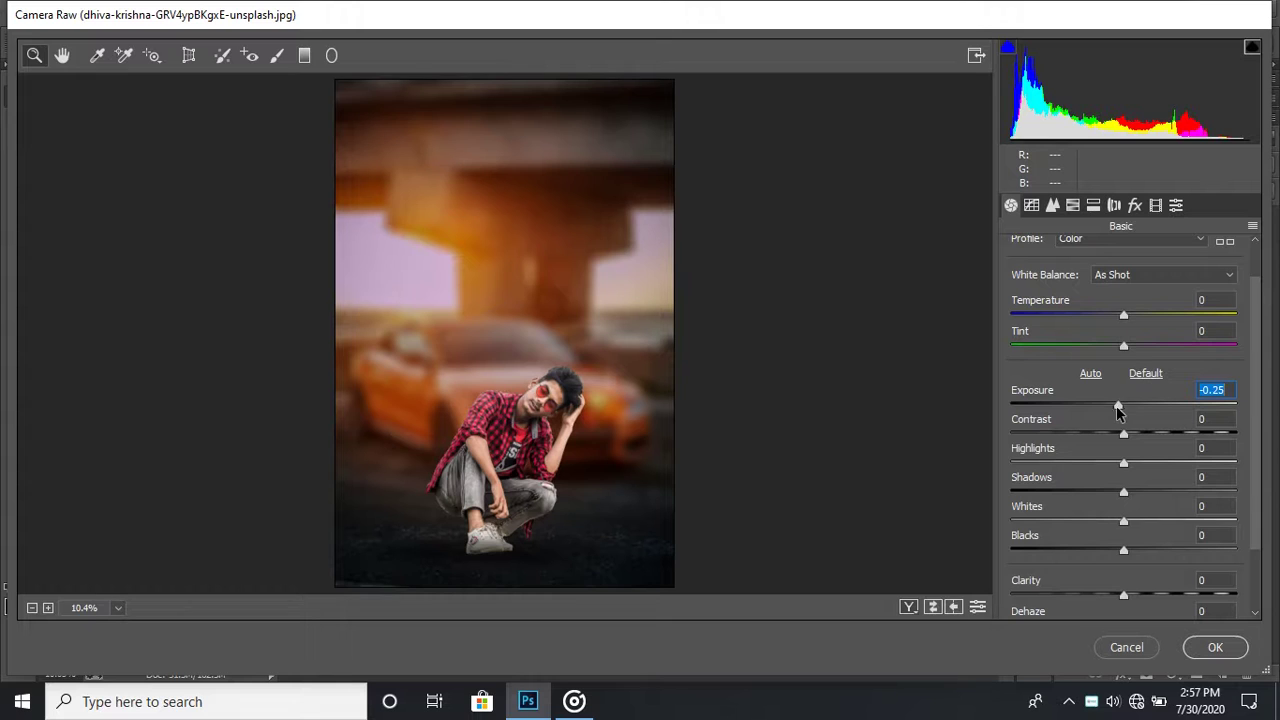
left_click_drag(1121, 316, 1123, 323)
scroll(1155, 430, "down", 1)
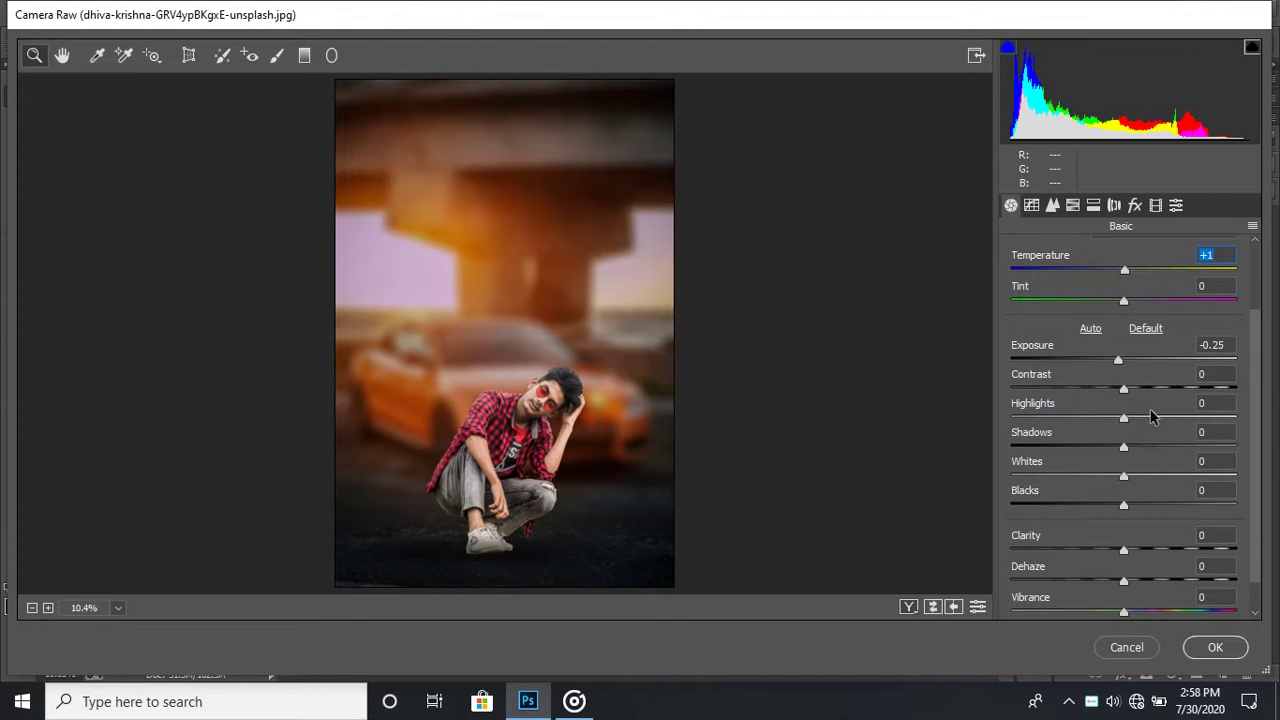
mouse_move(1124, 388)
left_mouse_down()
mouse_move(1160, 392)
mouse_move(1021, 420)
mouse_move(1214, 428)
mouse_move(1135, 419)
mouse_move(1175, 448)
mouse_move(1172, 460)
left_mouse_up()
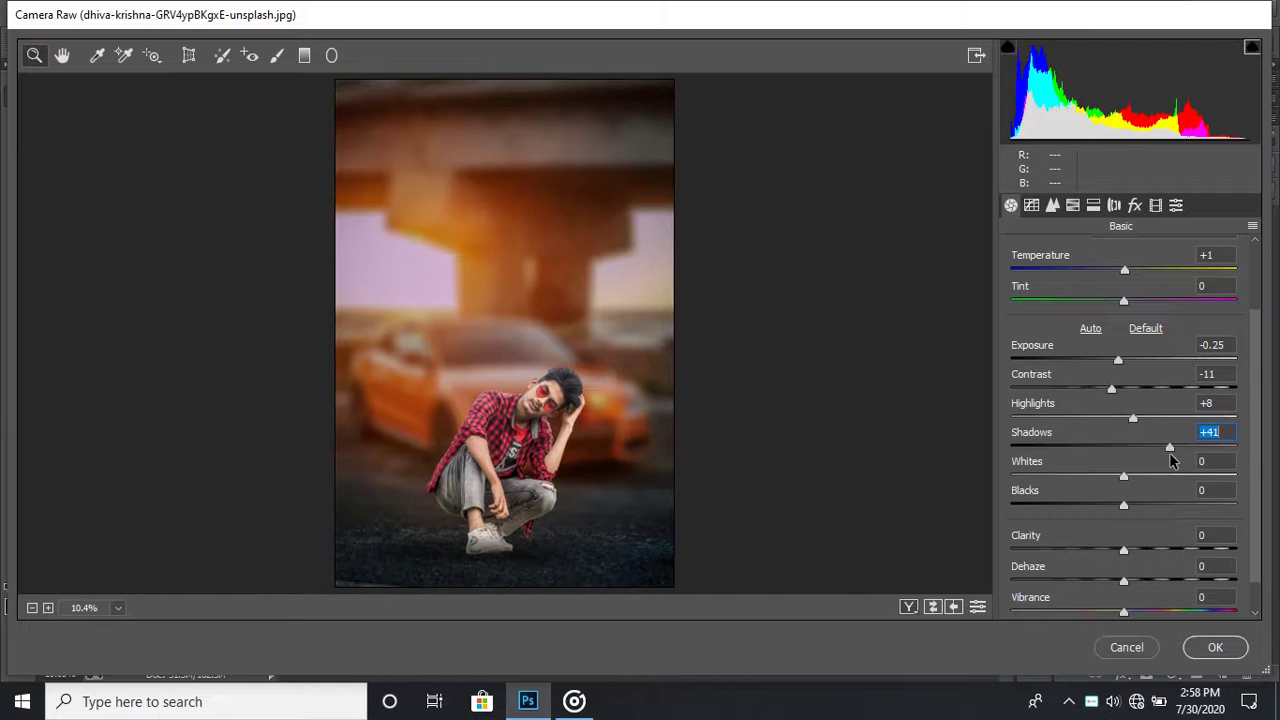
Step: Set Whites to +2 and Clarity to +48
left_click(1226, 457)
mouse_move(1117, 471)
left_mouse_down()
mouse_move(990, 478)
mouse_move(1103, 483)
left_mouse_up()
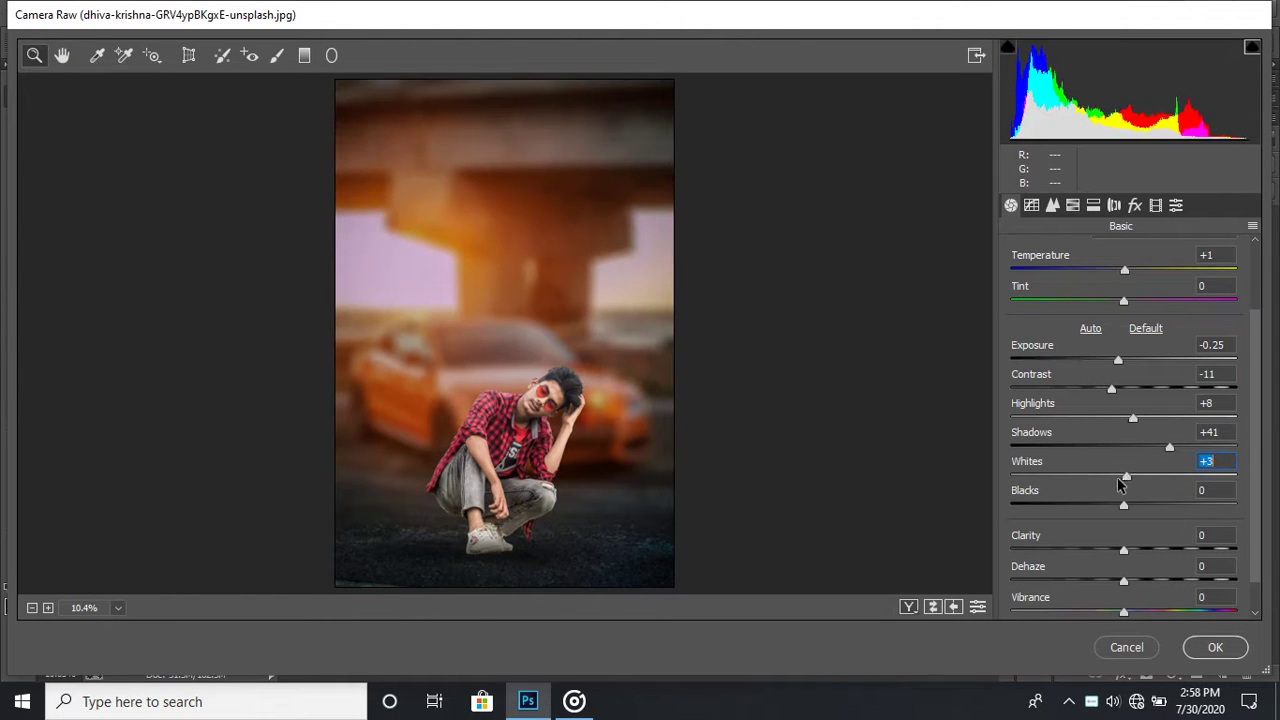
mouse_move(1103, 483)
left_mouse_down()
mouse_move(1126, 486)
mouse_move(1131, 510)
mouse_move(1222, 511)
left_mouse_up()
scroll(1184, 541, "down", 1)
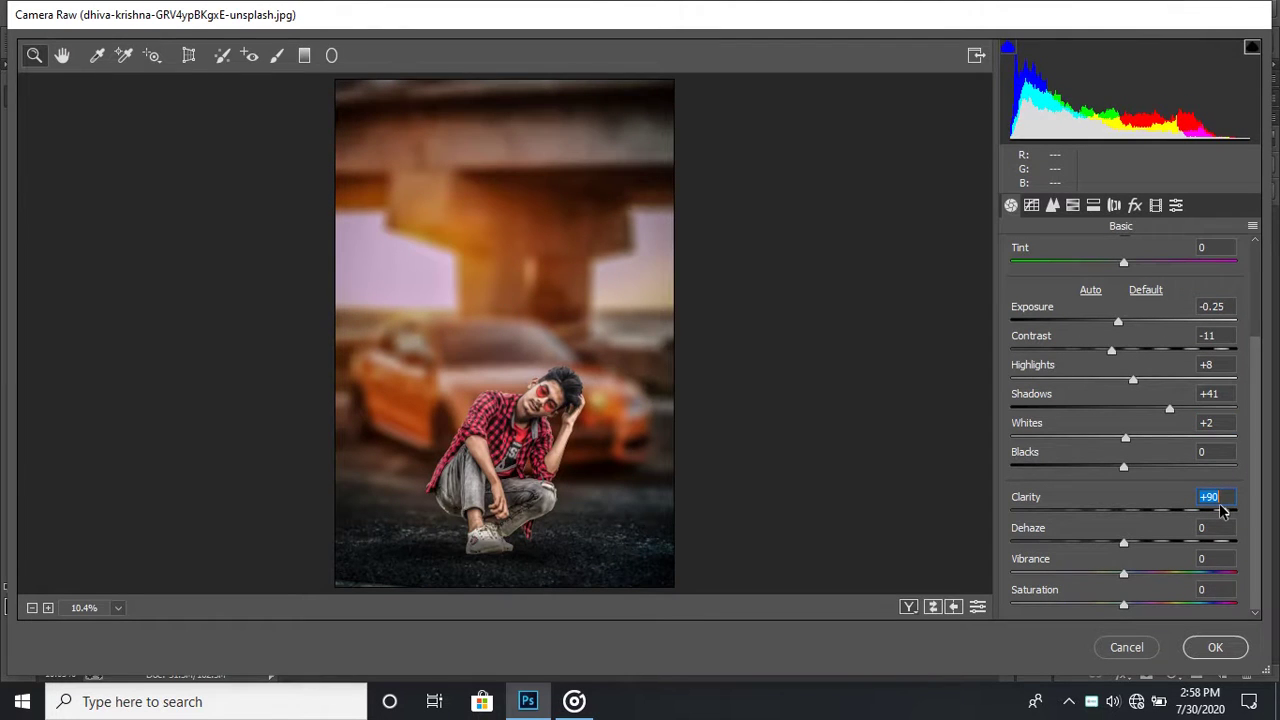
left_click_drag(1222, 511, 1177, 514)
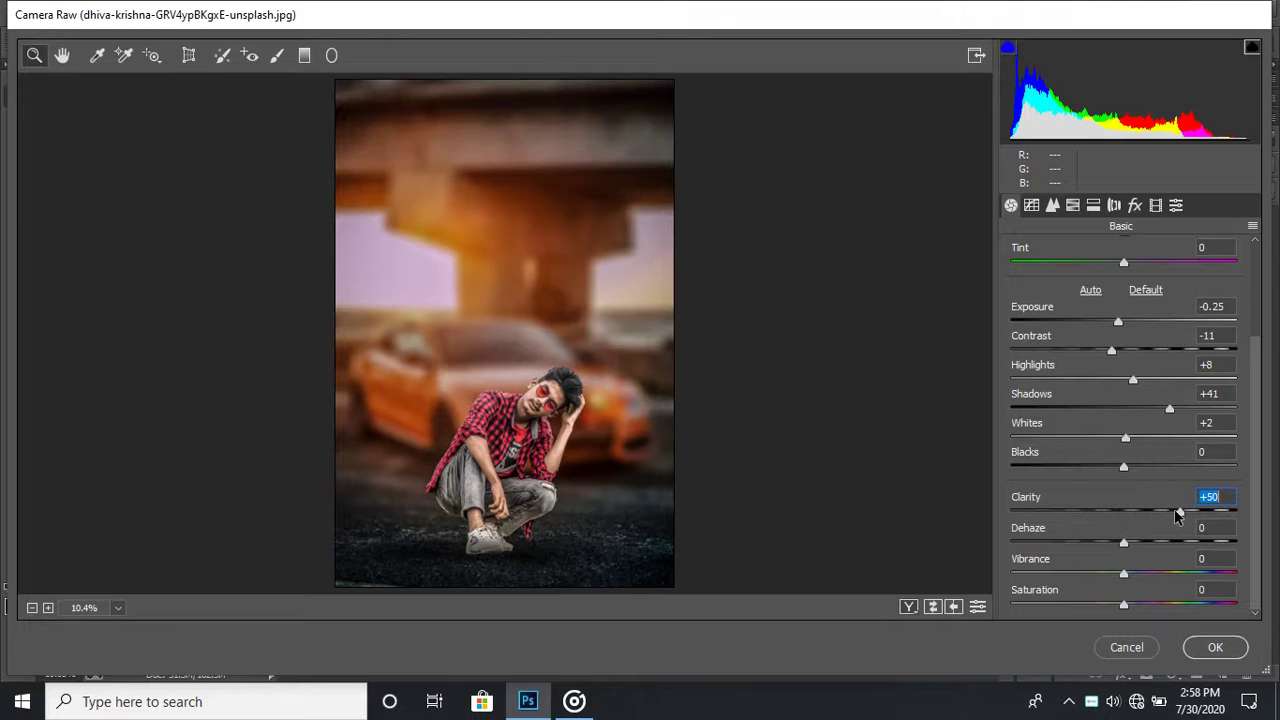
left_click(1052, 205)
Step: Set Luminance noise reduction to 11 and check it zoomed in on the man
left_click(1037, 440)
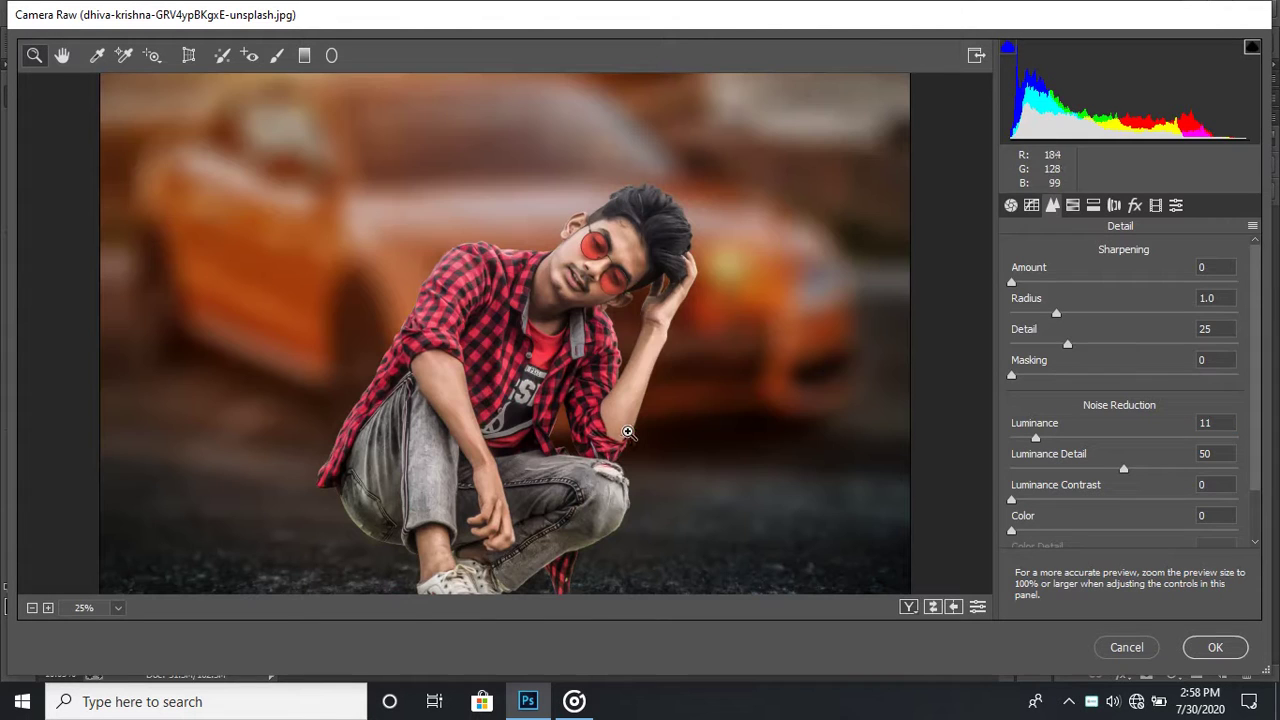
left_click(559, 404)
right_click(637, 357)
left_click(721, 481)
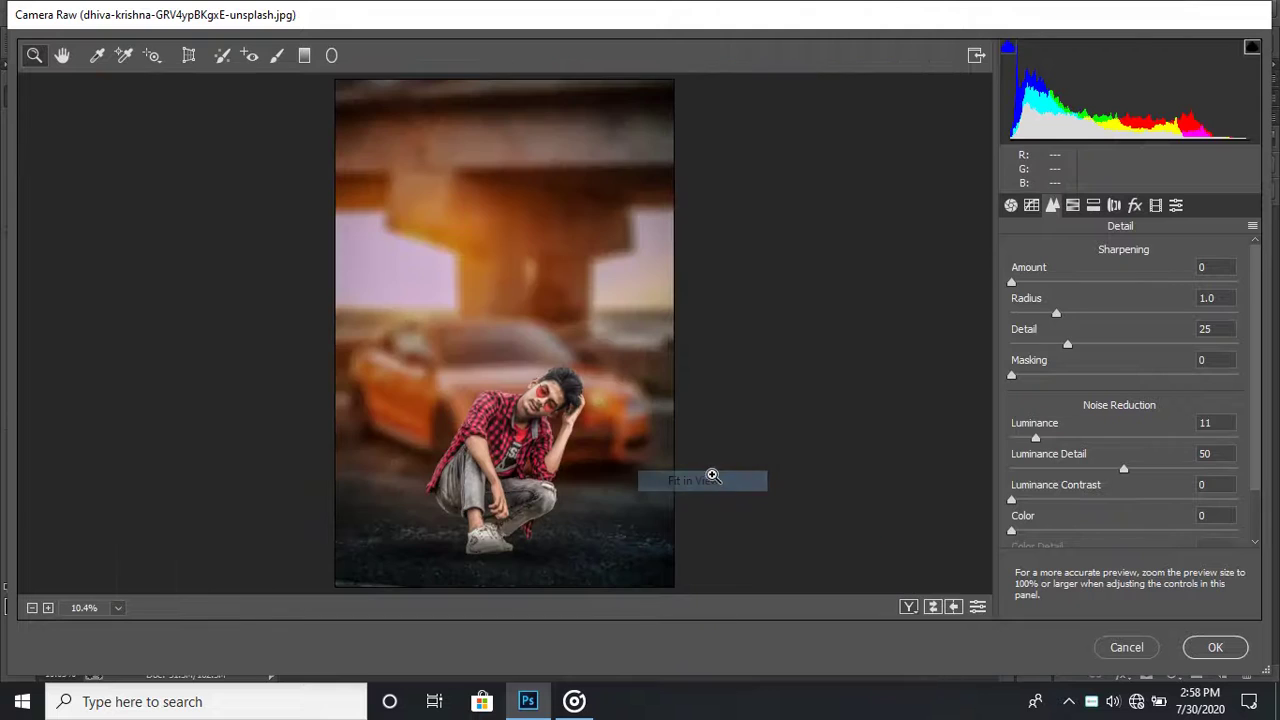
Step: In Basic, set Clarity +27, Dehaze -1, Vibrance +25 and Saturation -4
left_click(1010, 205)
mouse_move(1172, 510)
left_mouse_down()
mouse_move(1149, 513)
mouse_move(1248, 514)
mouse_move(1152, 513)
mouse_move(1127, 546)
left_mouse_up()
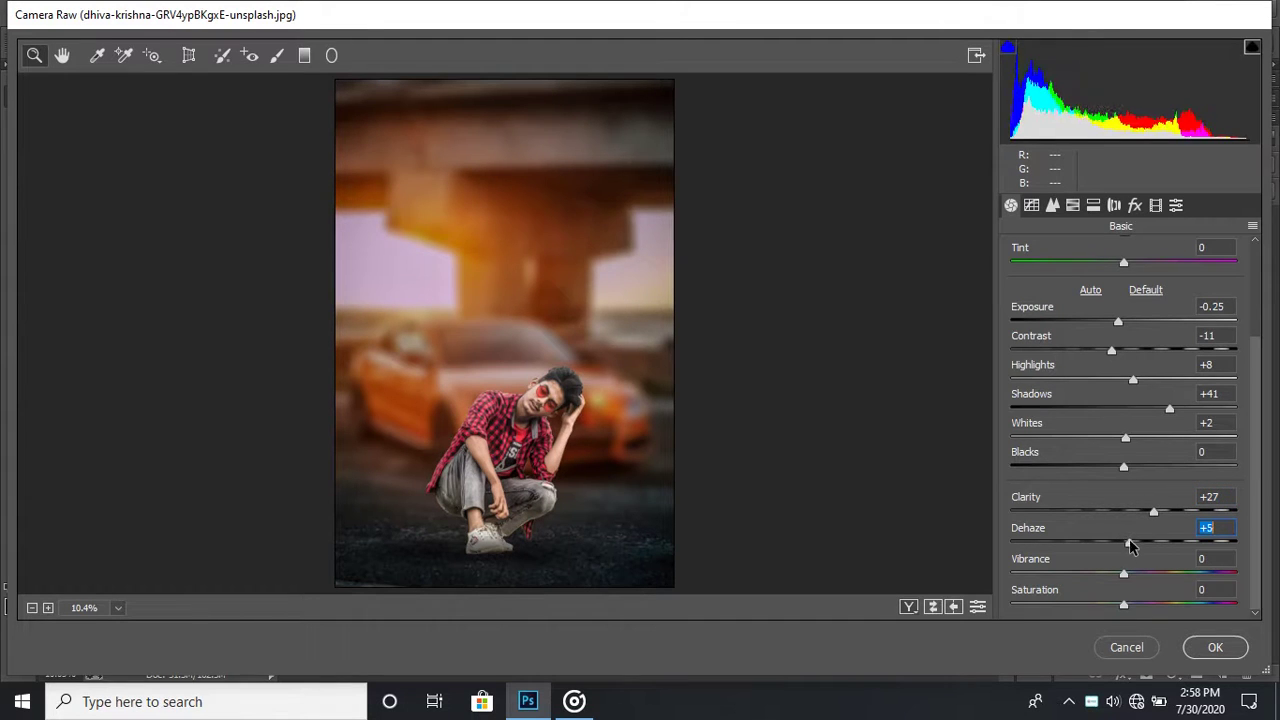
left_click_drag(1125, 545, 1152, 574)
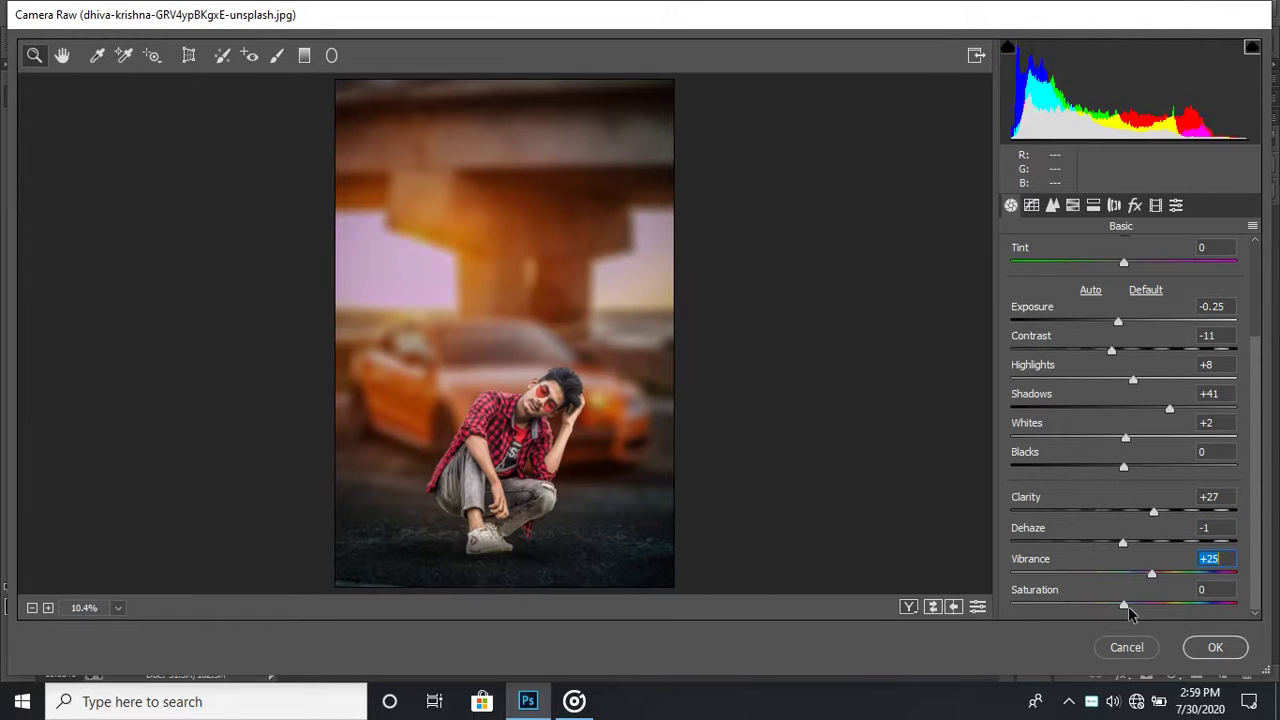
left_click_drag(1124, 605, 1118, 605)
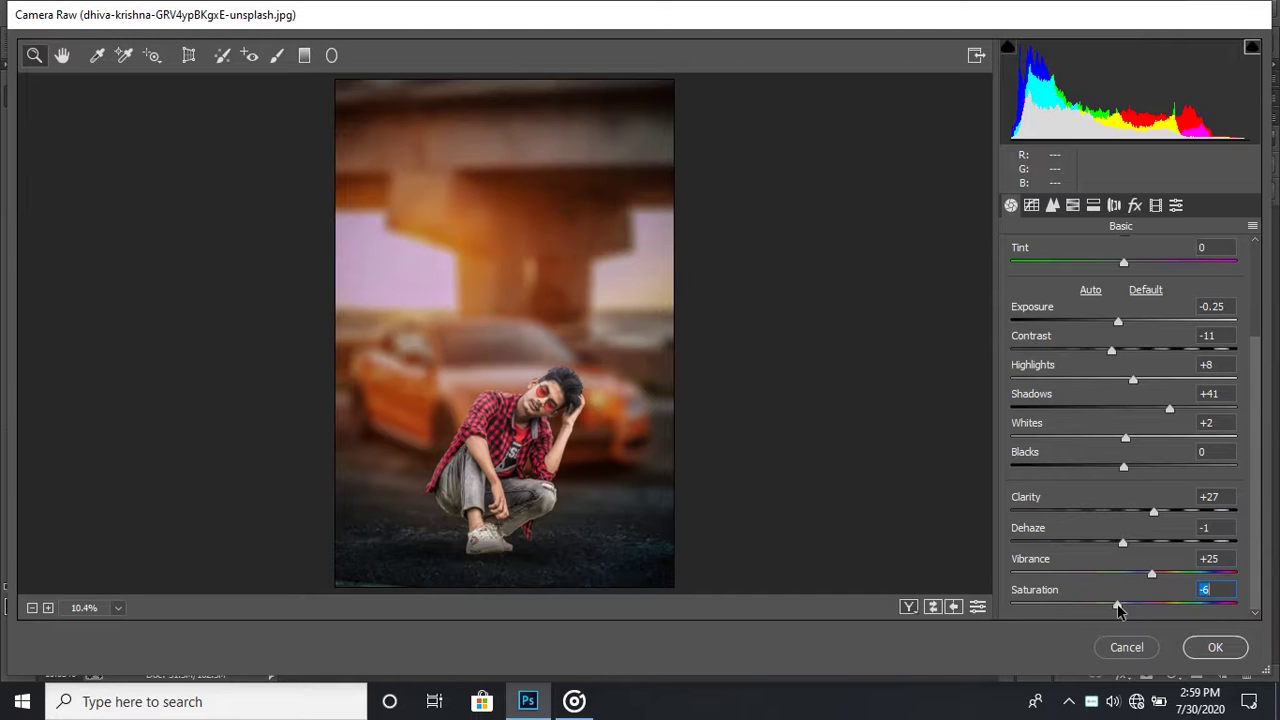
left_click_drag(1119, 605, 1121, 605)
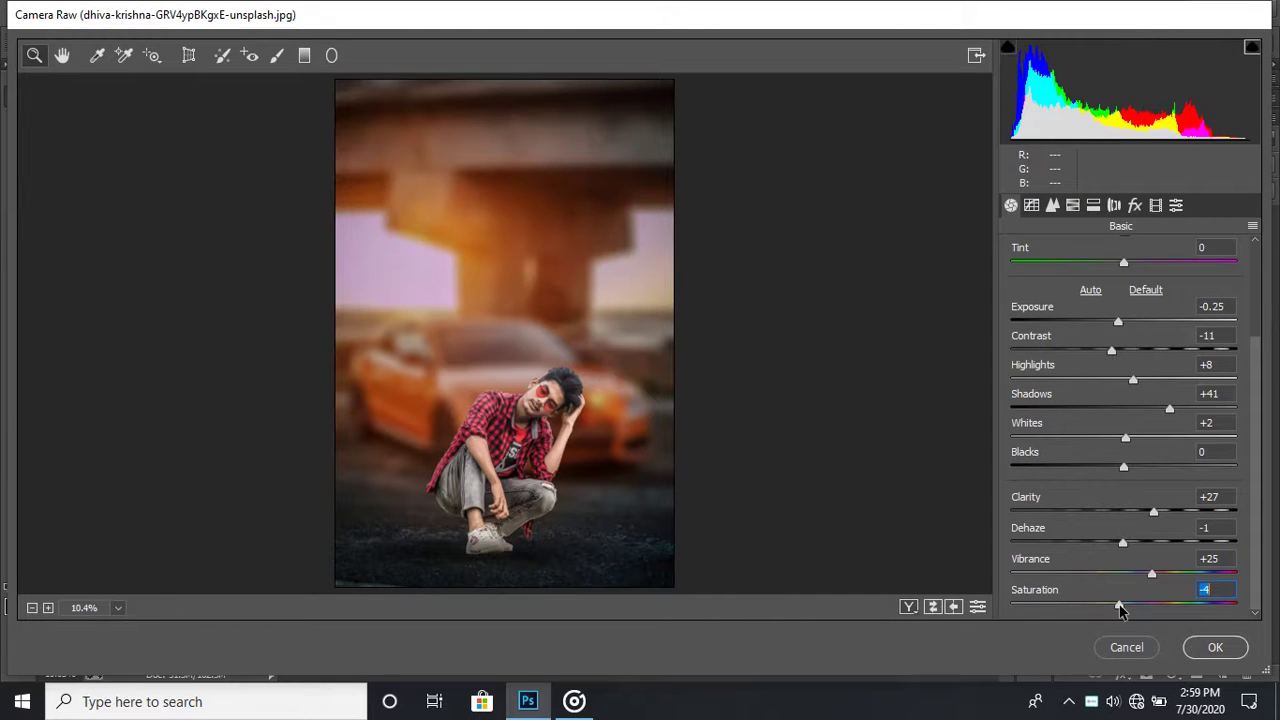
left_click(1134, 205)
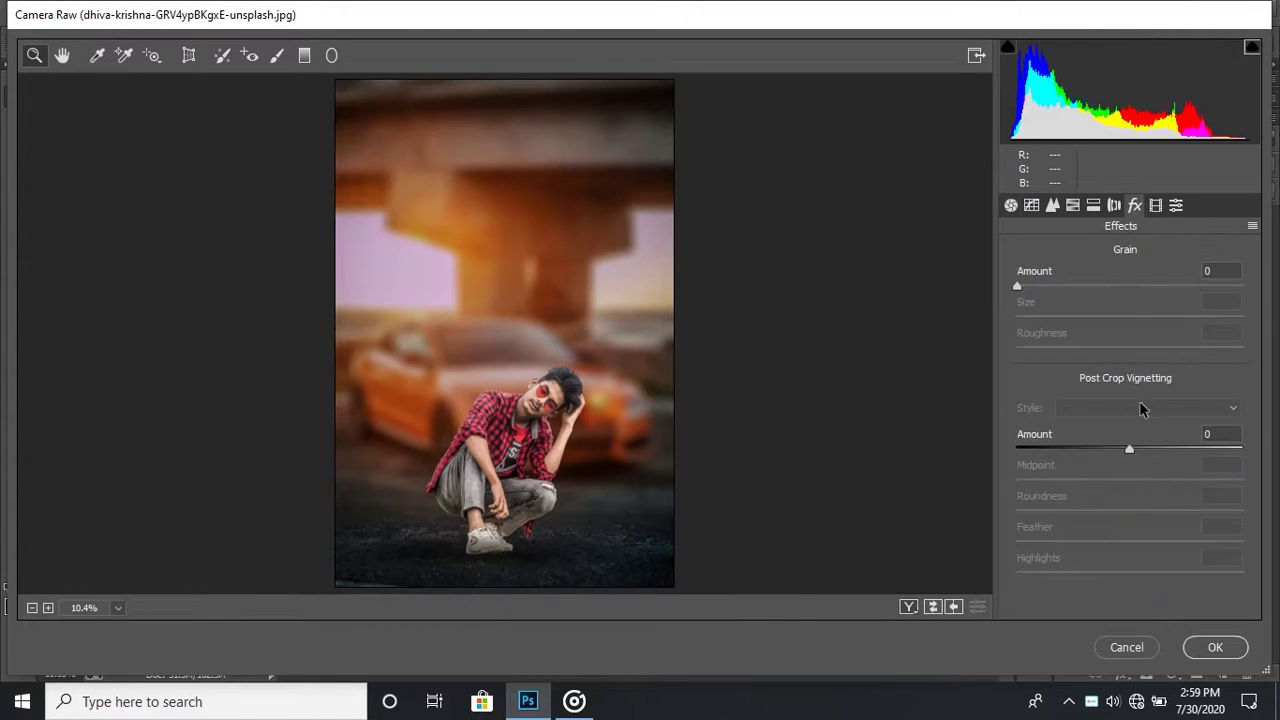
Step: Add a subtle dark post-crop vignette
left_click_drag(1128, 447, 1115, 451)
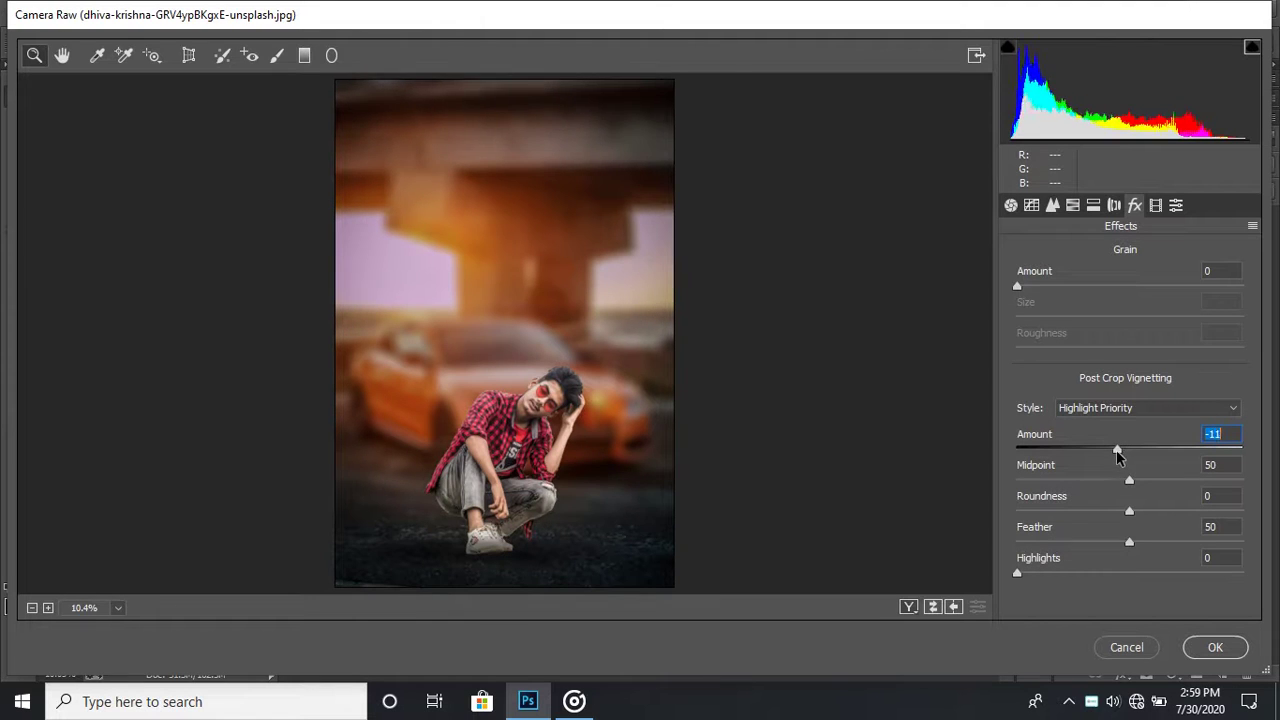
left_click_drag(1115, 451, 1122, 452)
left_click(1155, 205)
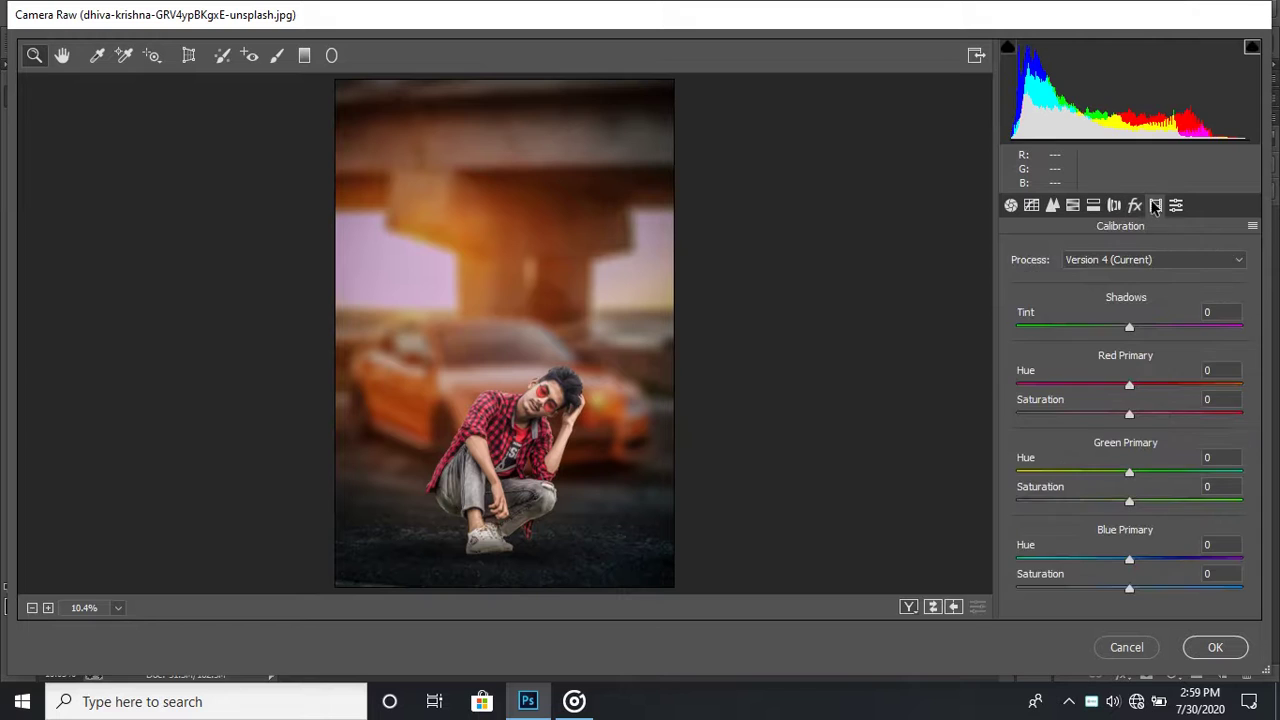
Step: Set calibration primary saturation to Blue +41, Green -7 and Red -4
left_click(1176, 588)
mouse_move(1176, 591)
left_mouse_down()
mouse_move(1248, 592)
mouse_move(1176, 593)
left_mouse_up()
left_click_drag(1175, 500, 1090, 503)
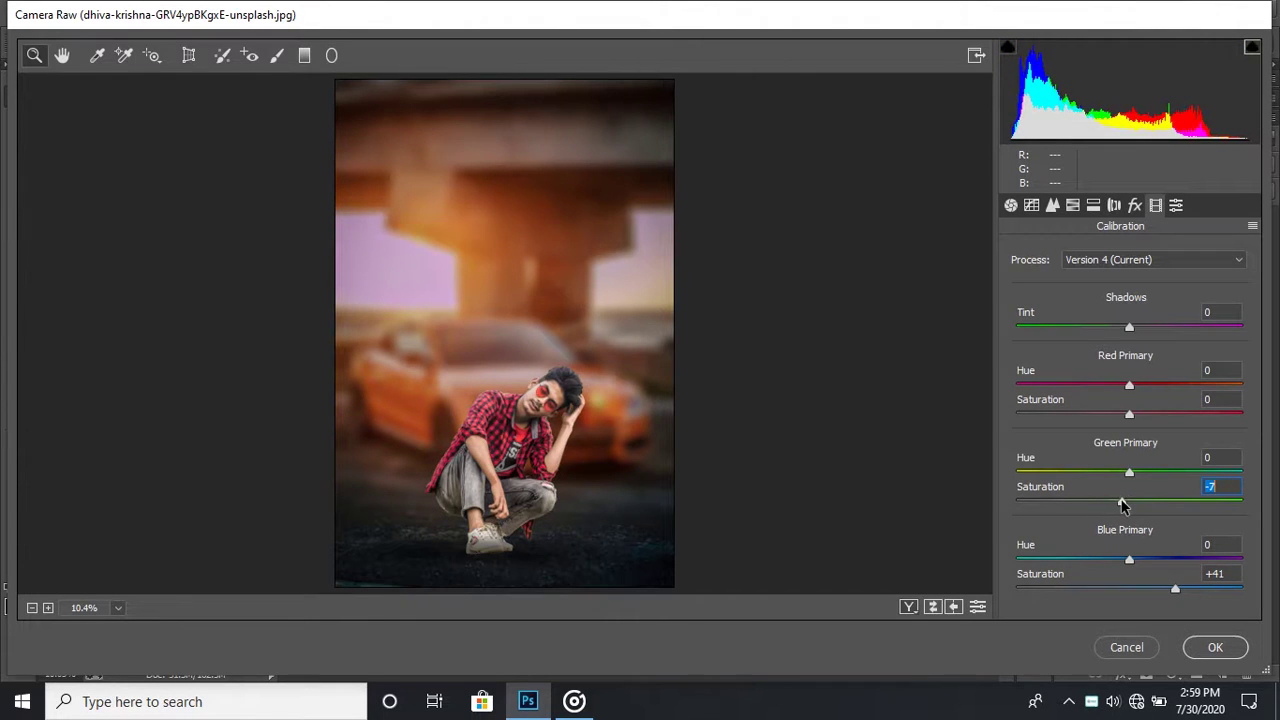
left_click_drag(1127, 415, 1123, 420)
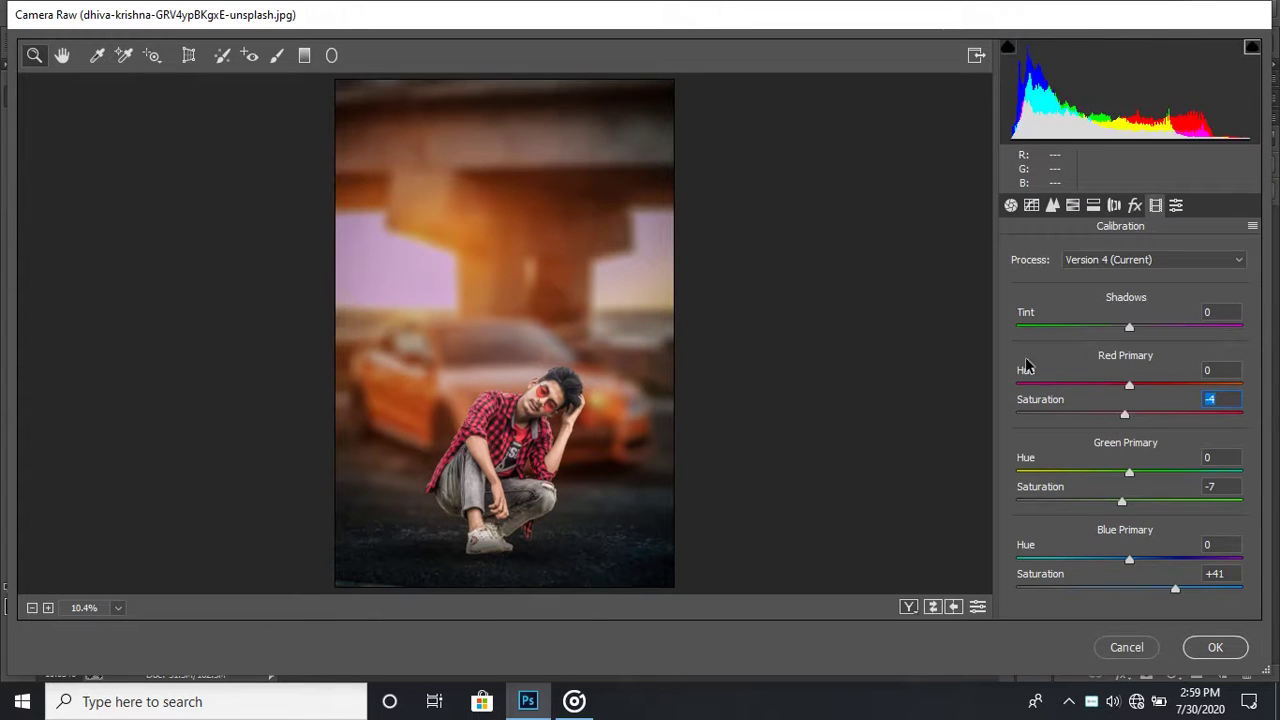
left_click(1070, 205)
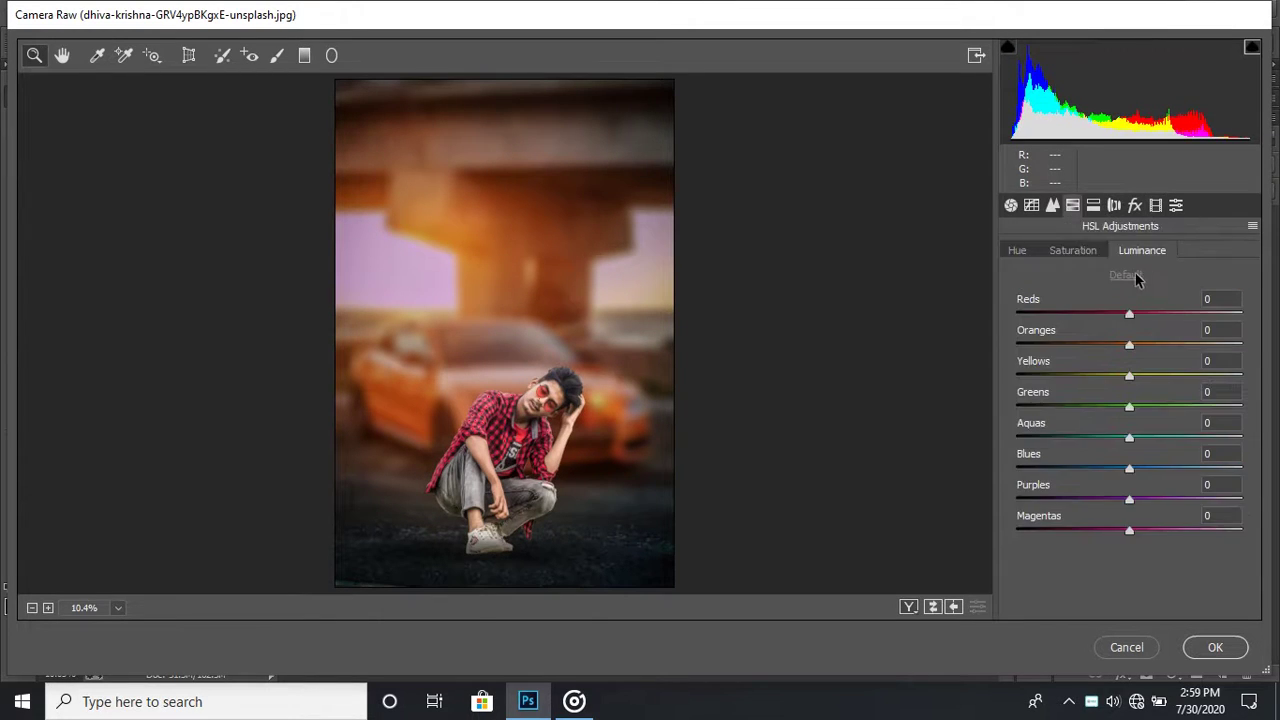
Step: In HSL Hue, shift Yellows hue to -50 and slightly shift the Greens hue
left_click(1073, 250)
left_click(1018, 251)
left_click(1026, 376)
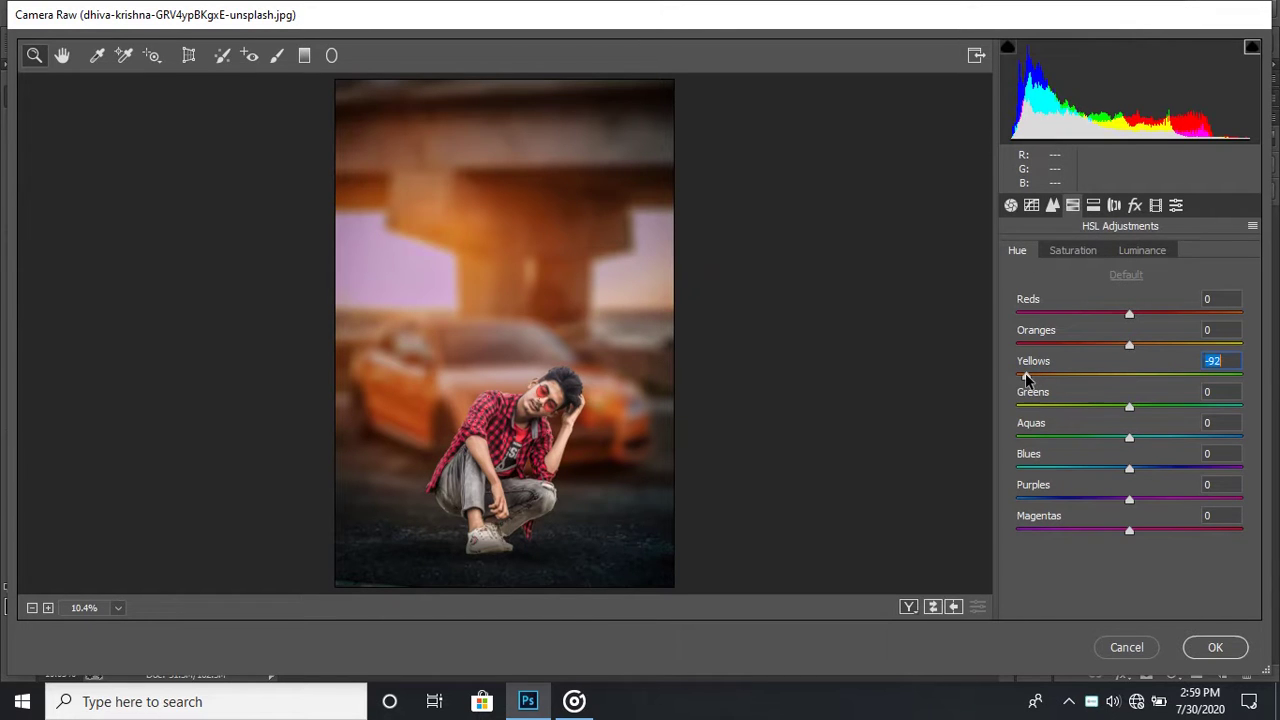
left_click_drag(1026, 376, 1016, 376)
left_click(1072, 376)
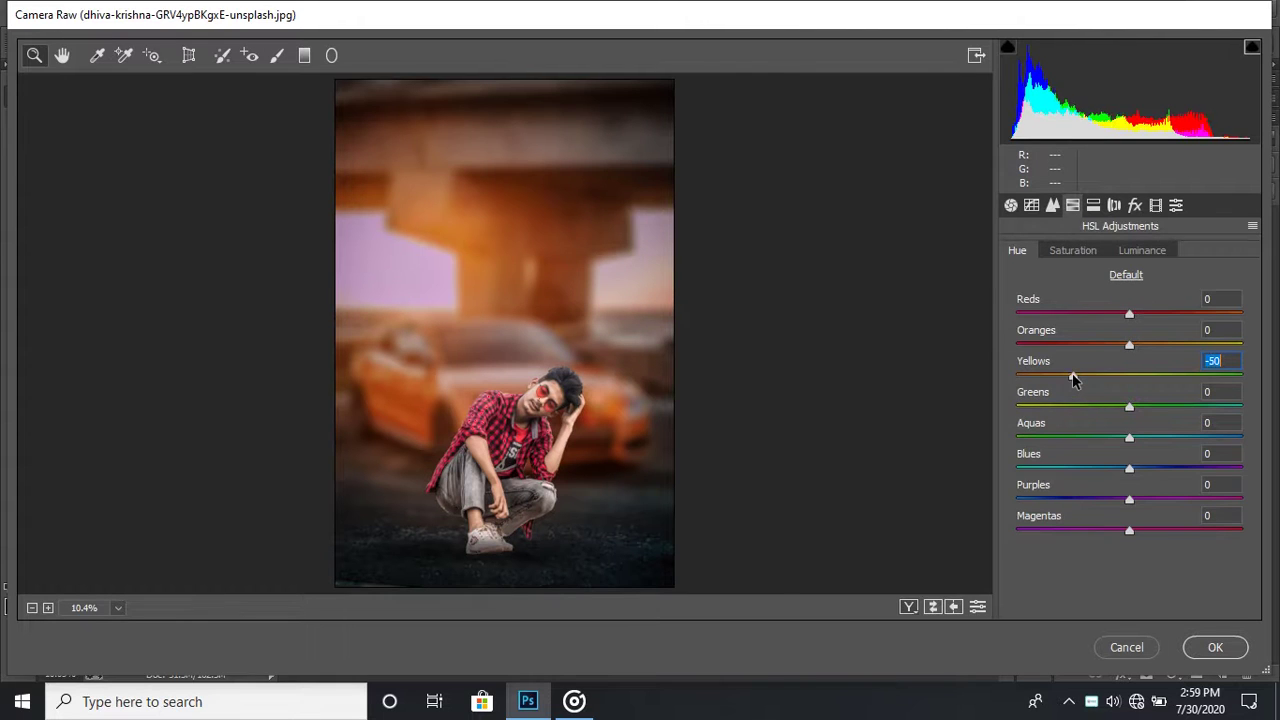
left_click(1090, 407)
left_click(1108, 406)
left_click(1138, 467)
Step: In HSL Luminance, brighten Aquas to +18 and Blues to +11
left_click(1128, 252)
left_click(1130, 469)
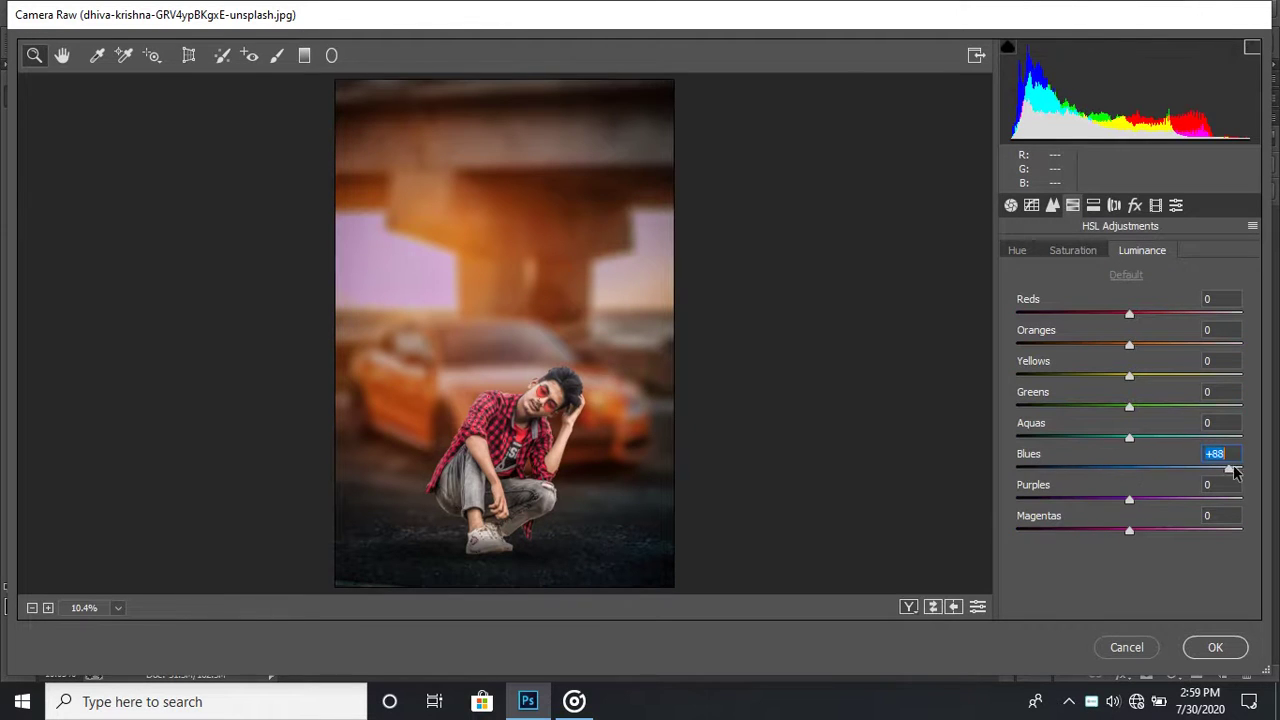
left_click(1117, 467)
mouse_move(1130, 441)
left_mouse_down()
mouse_move(1149, 441)
mouse_move(1141, 467)
left_mouse_up()
left_click(1150, 444)
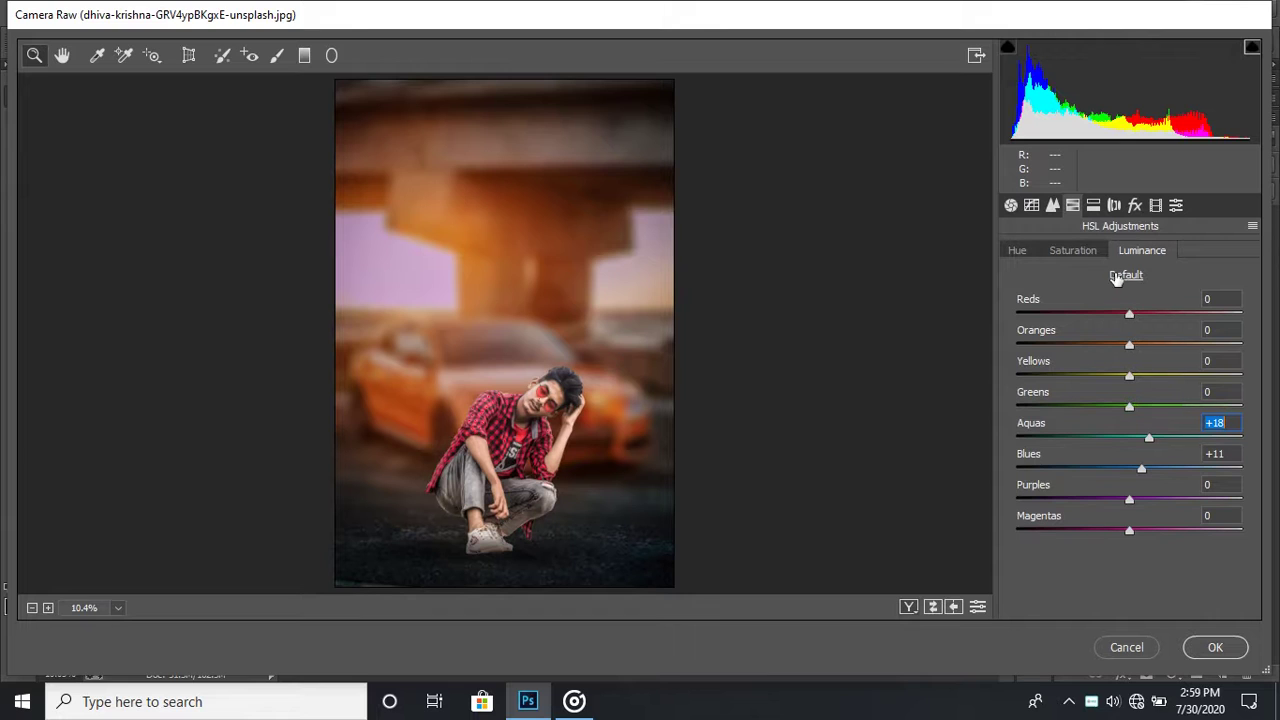
Step: Raise Blue Primary Saturation in Calibration to +49
left_click(1135, 205)
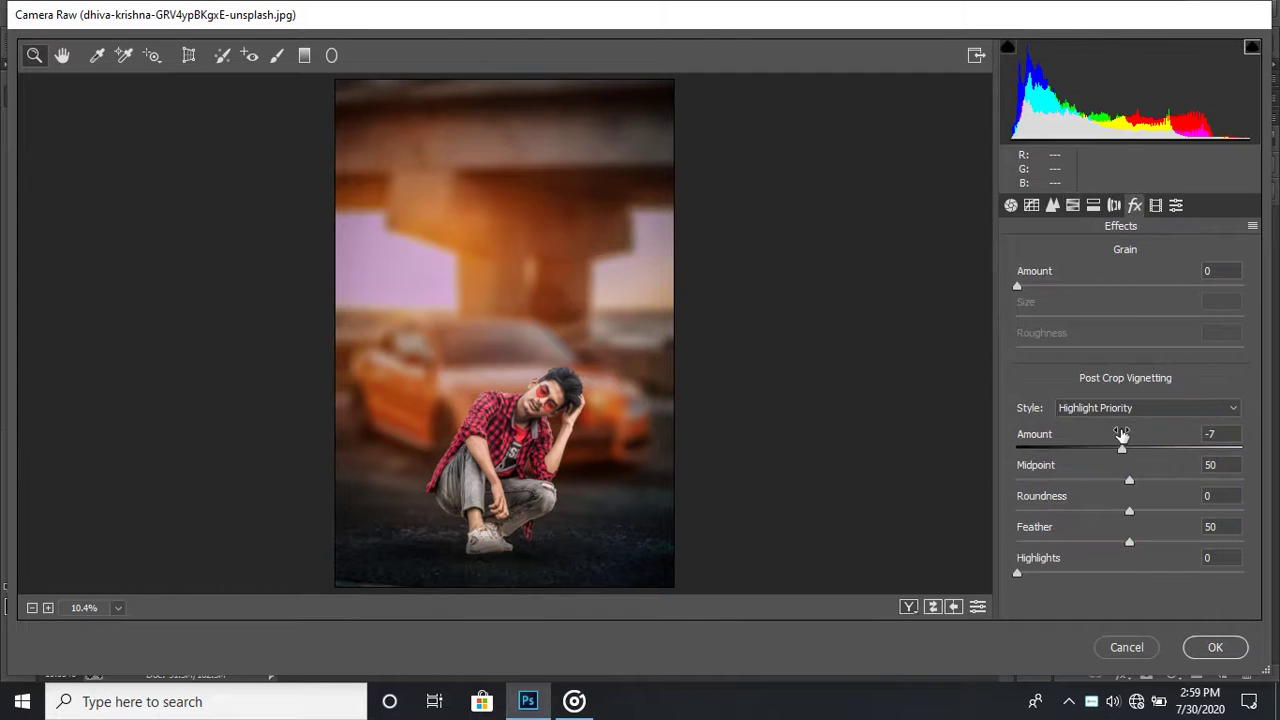
left_click(1156, 205)
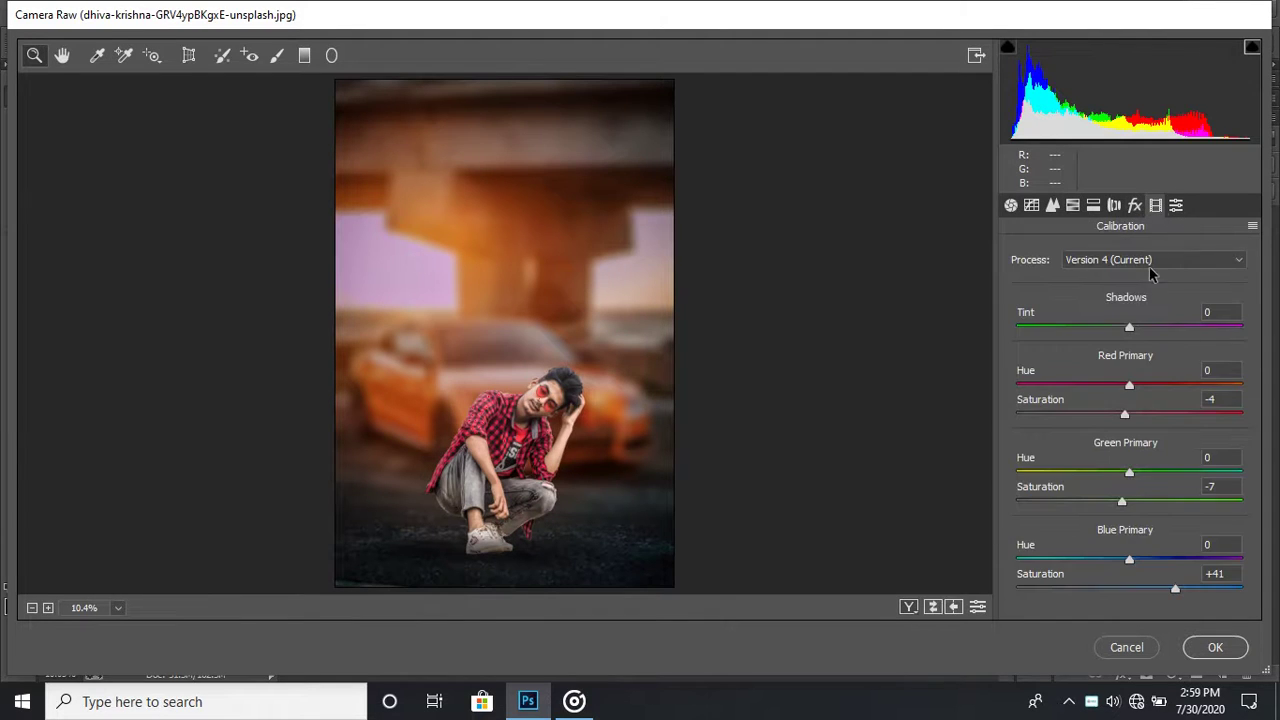
left_click(1187, 589)
left_click_drag(1187, 592, 1185, 594)
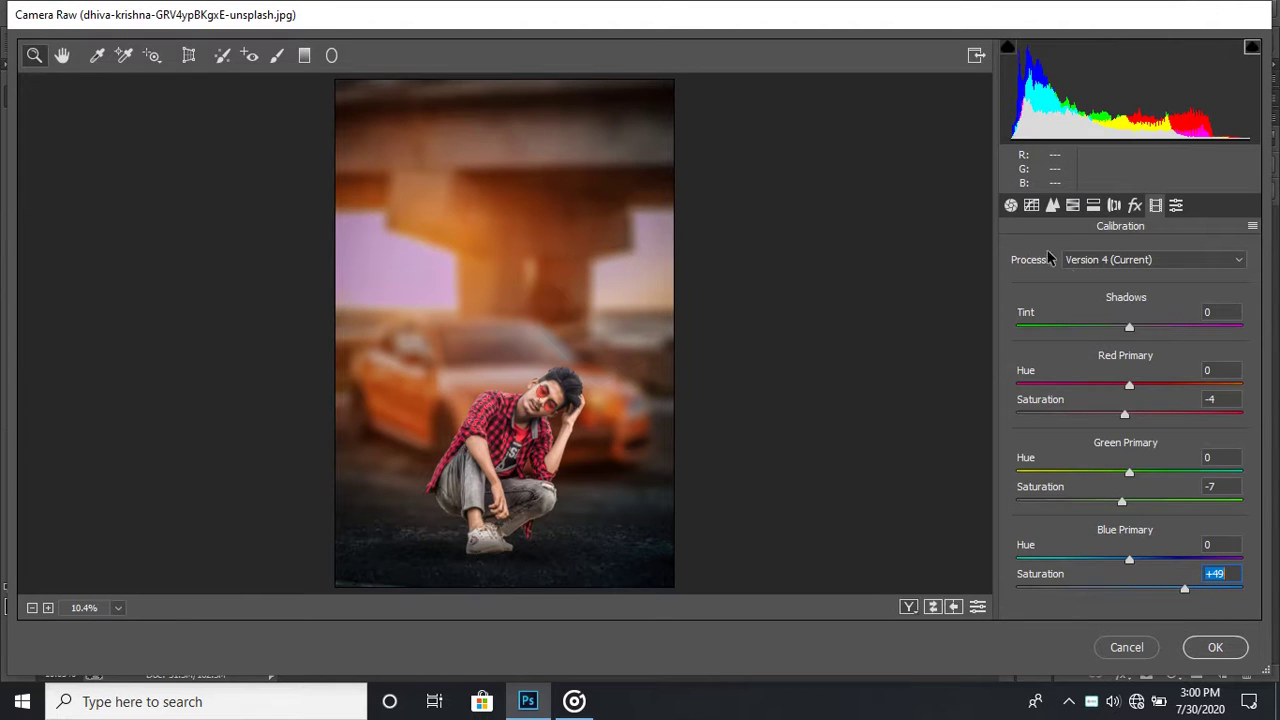
left_click(1011, 205)
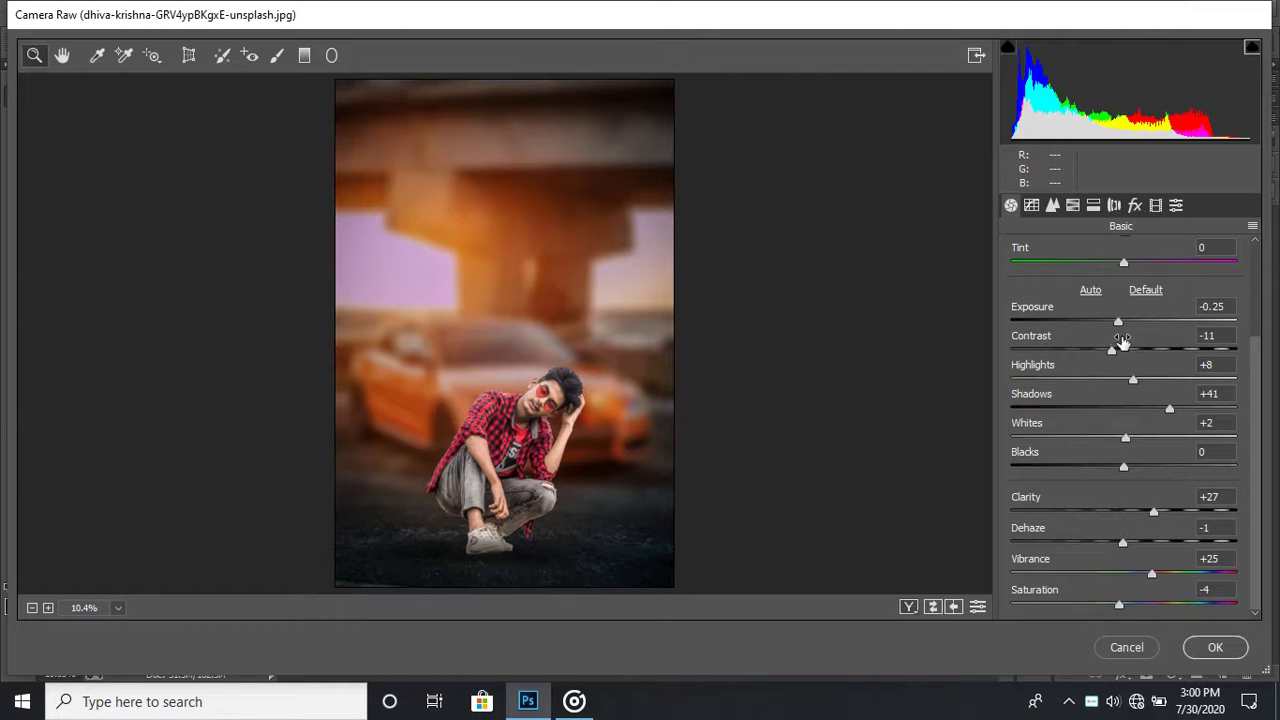
left_click(1093, 205)
Step: Split-tone highlights to hue 222, saturation 12, and shadows to hue 21, saturation 5
left_click(1093, 205)
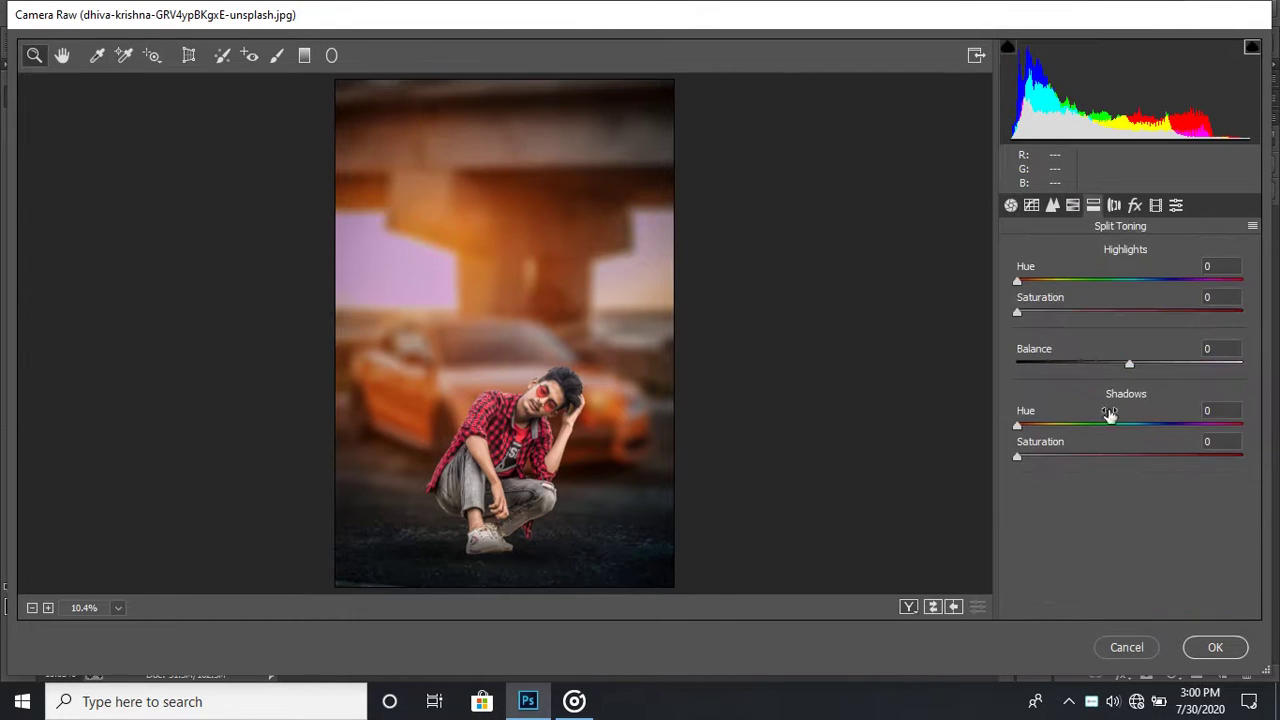
left_click(1158, 281)
left_click(1033, 312)
left_click_drag(1033, 316, 1036, 316)
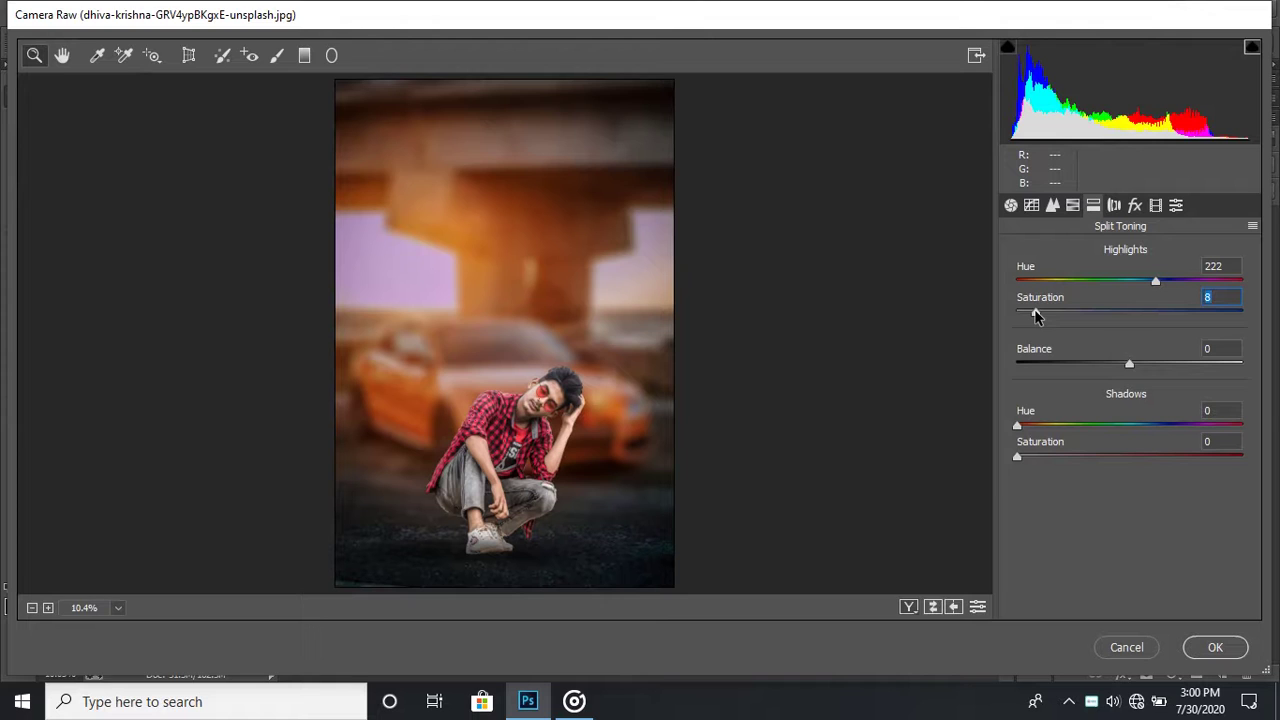
mouse_move(1035, 316)
left_mouse_down()
mouse_move(1134, 318)
mouse_move(1043, 318)
left_mouse_up()
left_click_drag(1039, 427, 1033, 458)
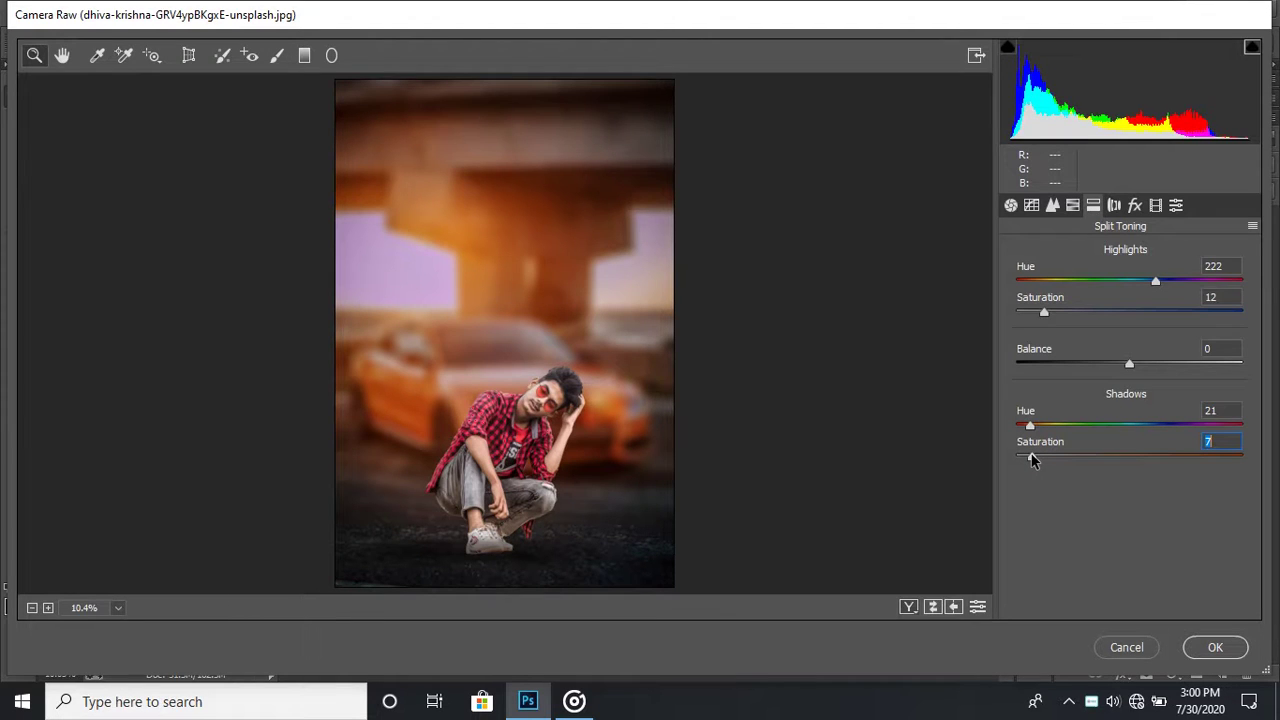
left_click_drag(1033, 459, 1030, 461)
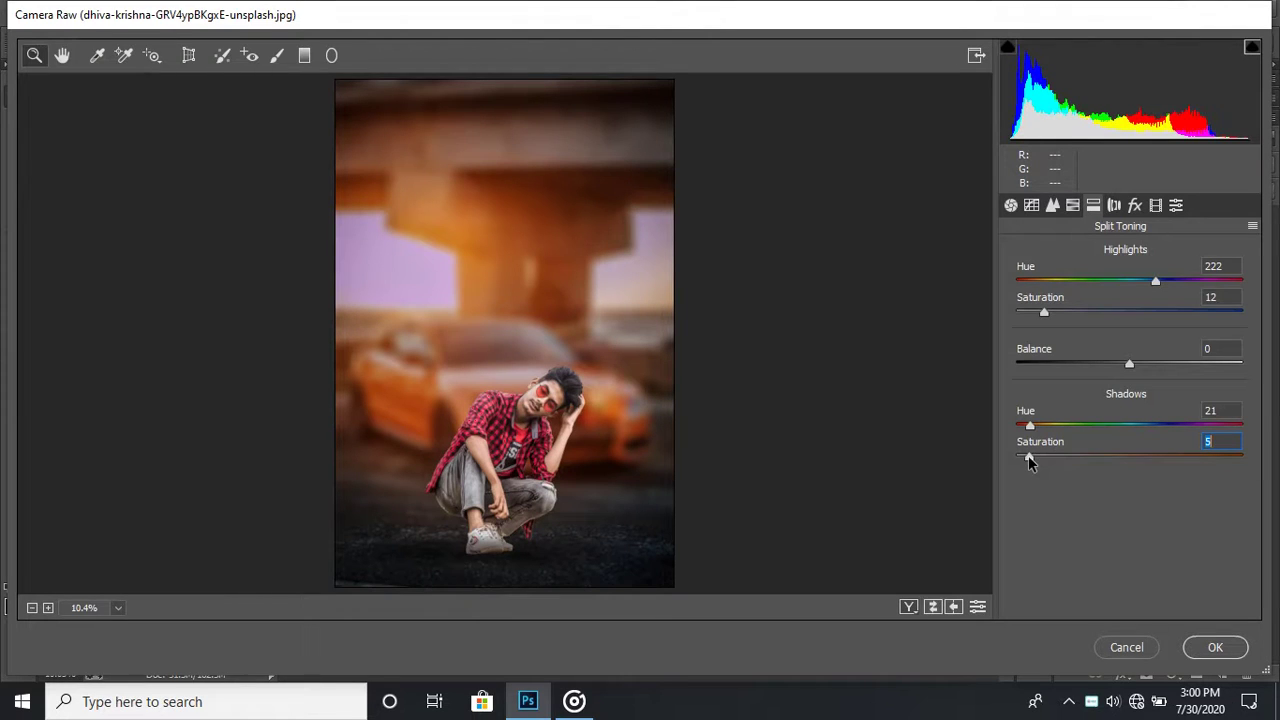
Step: Set the split toning Balance to +64 and apply the Camera Raw filter
mouse_move(1129, 363)
left_mouse_down()
mouse_move(1033, 366)
mouse_move(1246, 393)
left_mouse_up()
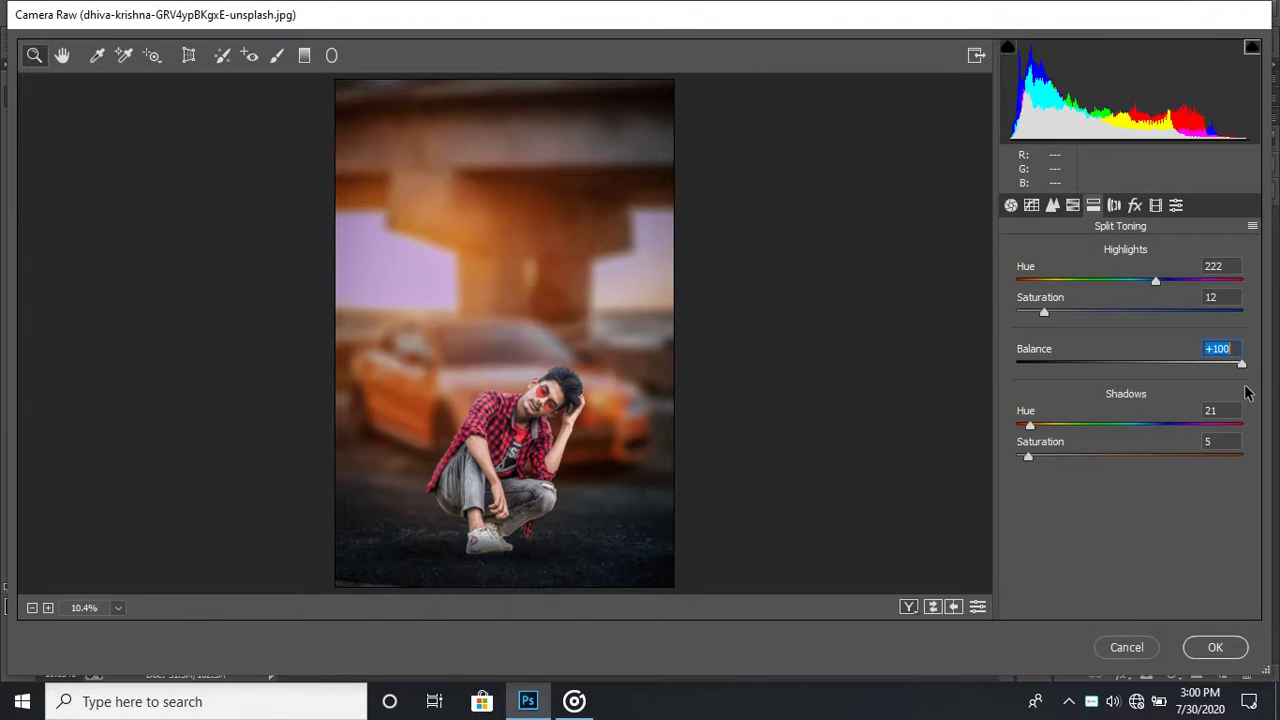
mouse_move(1246, 393)
left_mouse_down()
mouse_move(1120, 387)
mouse_move(1141, 389)
left_mouse_up()
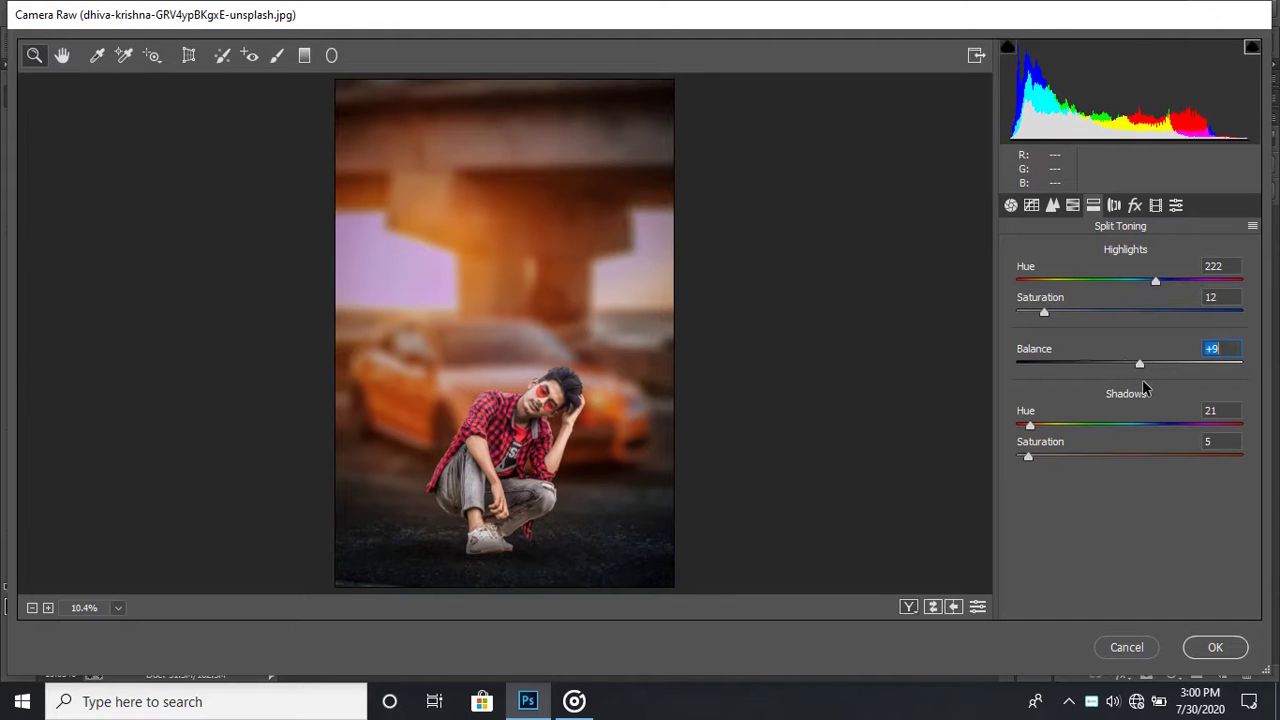
mouse_move(1143, 388)
left_mouse_down()
mouse_move(1095, 388)
mouse_move(1236, 402)
left_mouse_up()
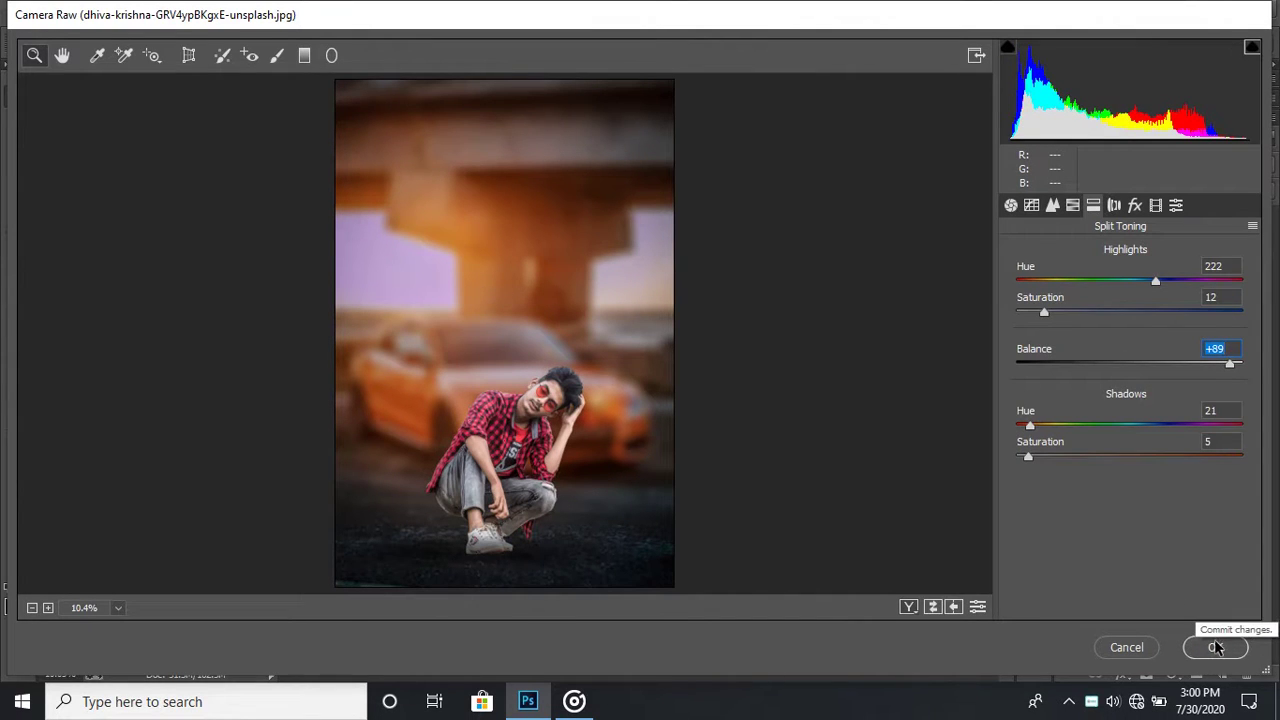
left_click(527, 438)
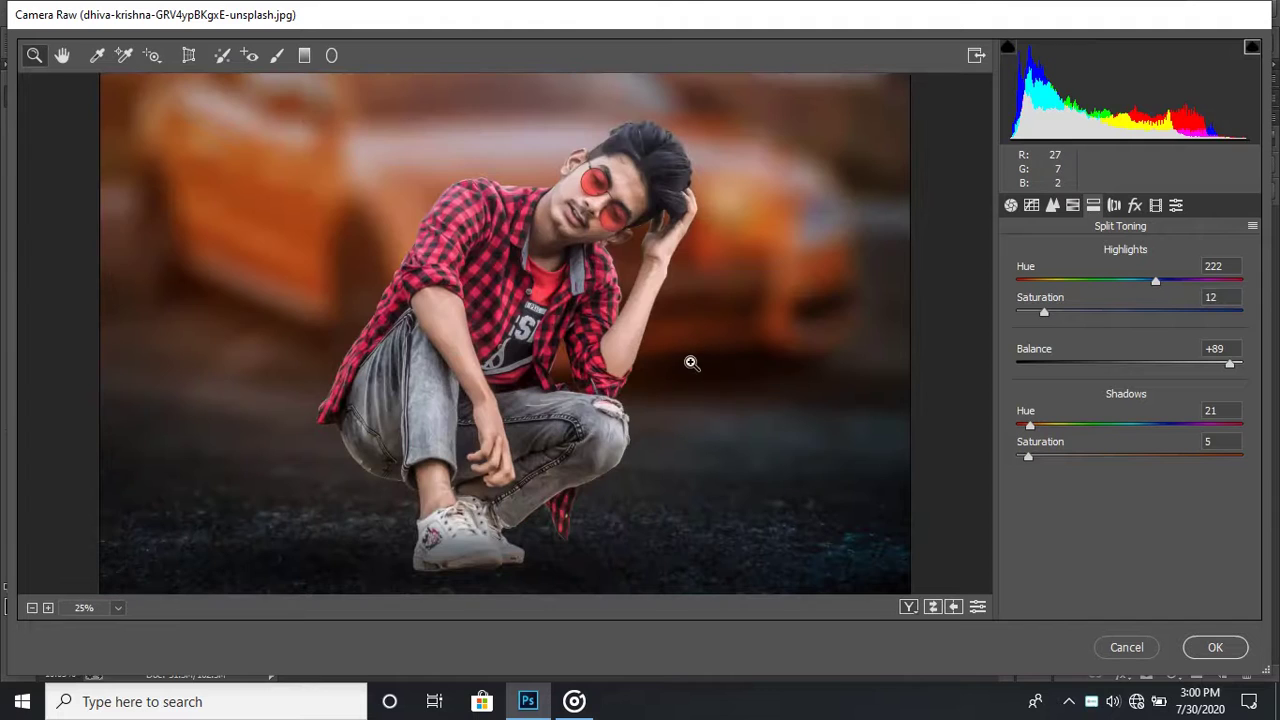
left_click(1174, 366)
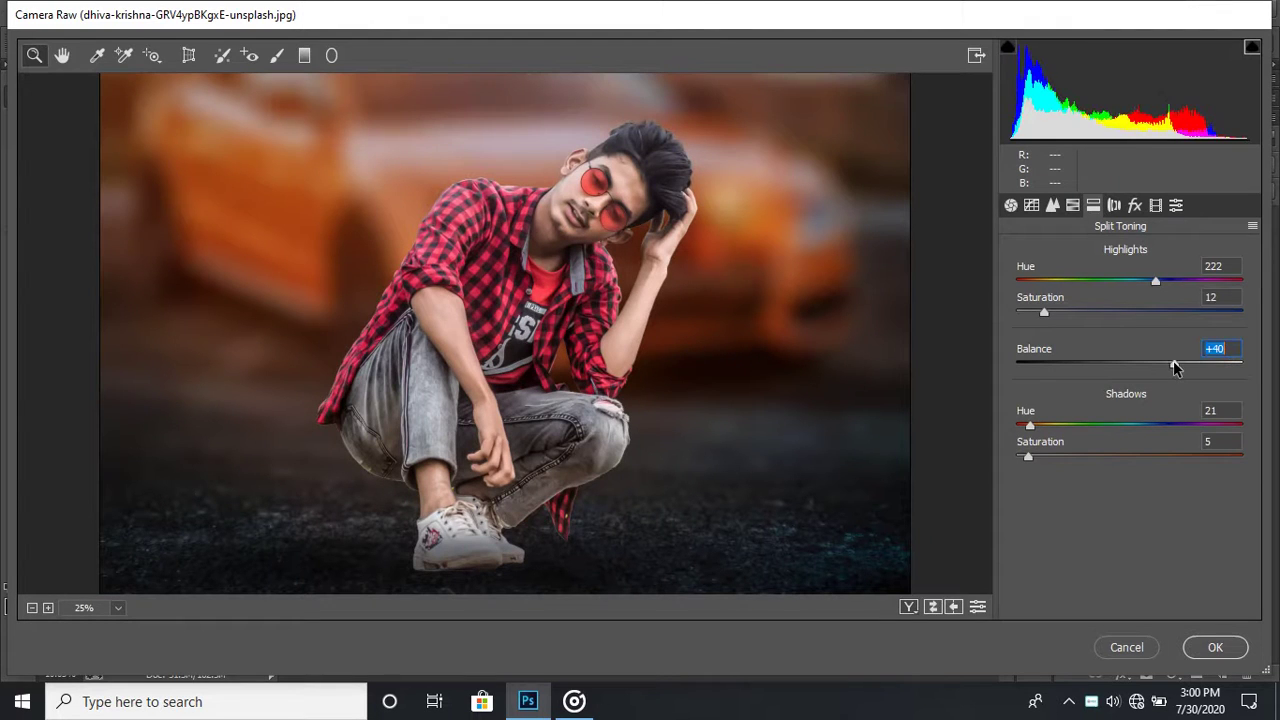
left_click_drag(1174, 366, 1205, 368)
right_click(703, 300)
left_click(760, 432)
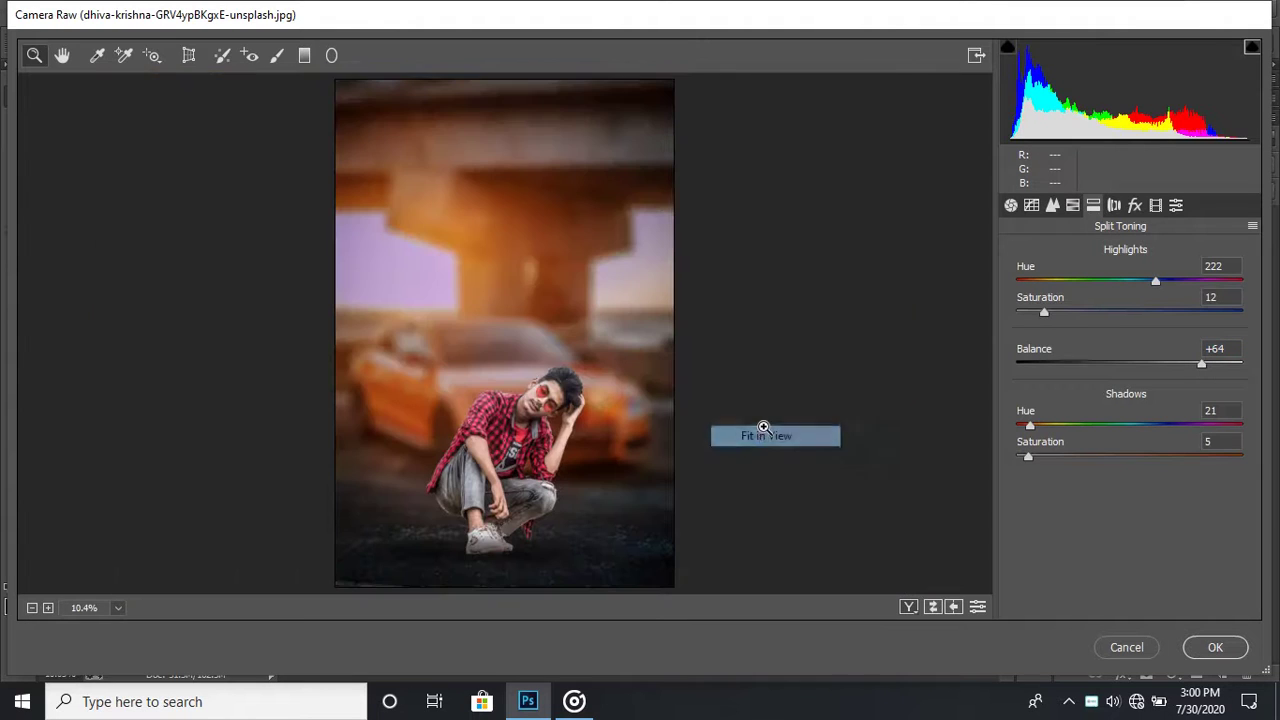
left_click(1213, 647)
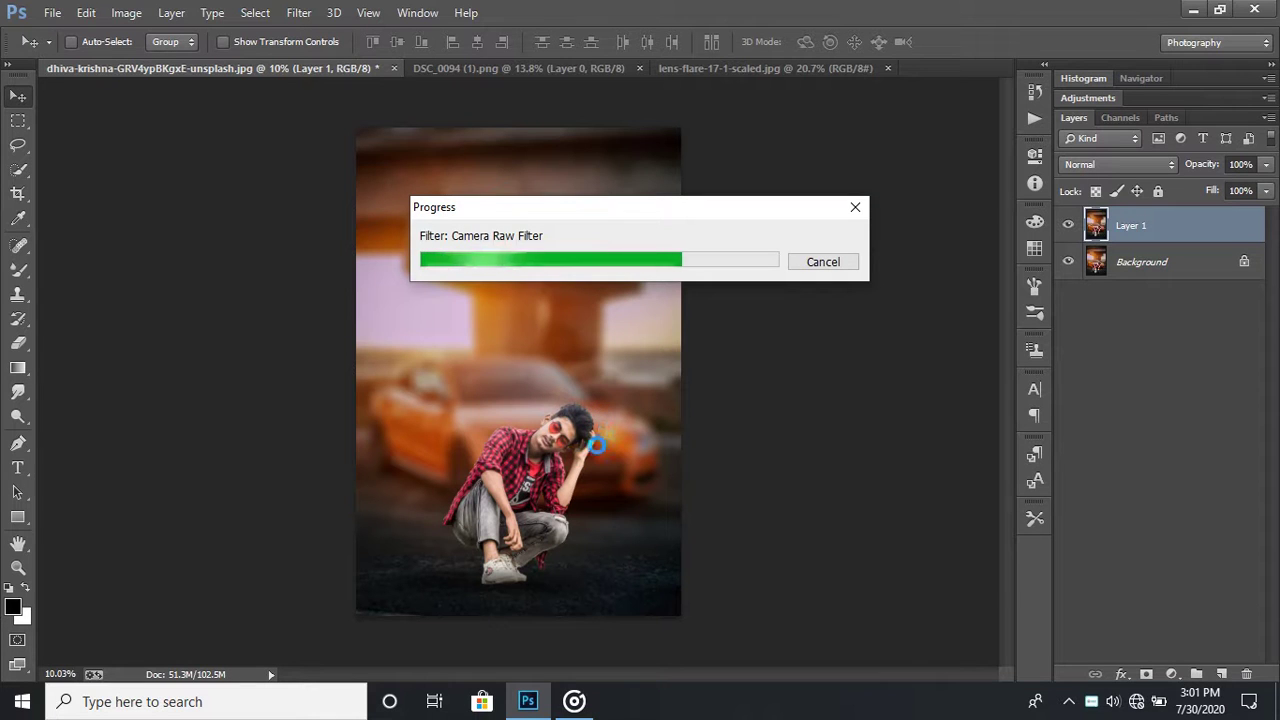
Step: Compare the graded Layer 1 on and off, then bring DSC_0094 (1).png to the front
scroll(545, 500, "up", 1)
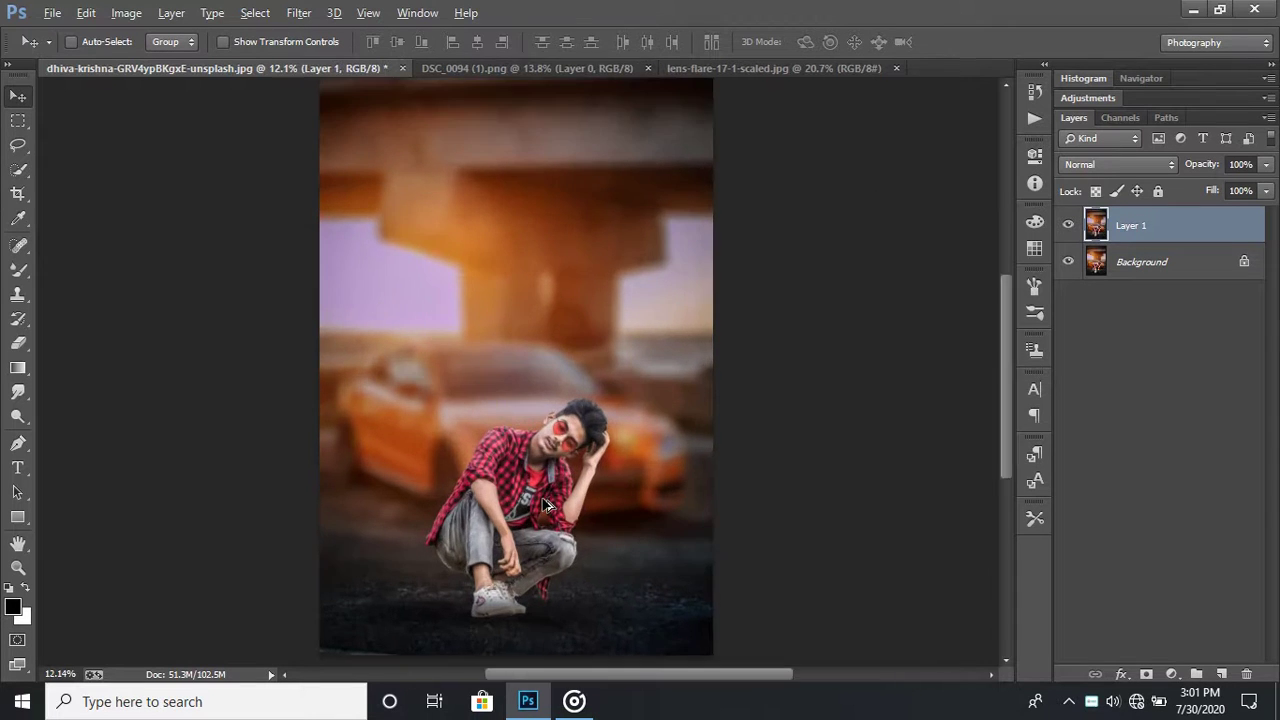
scroll(545, 505, "down", 1)
left_click(1067, 226)
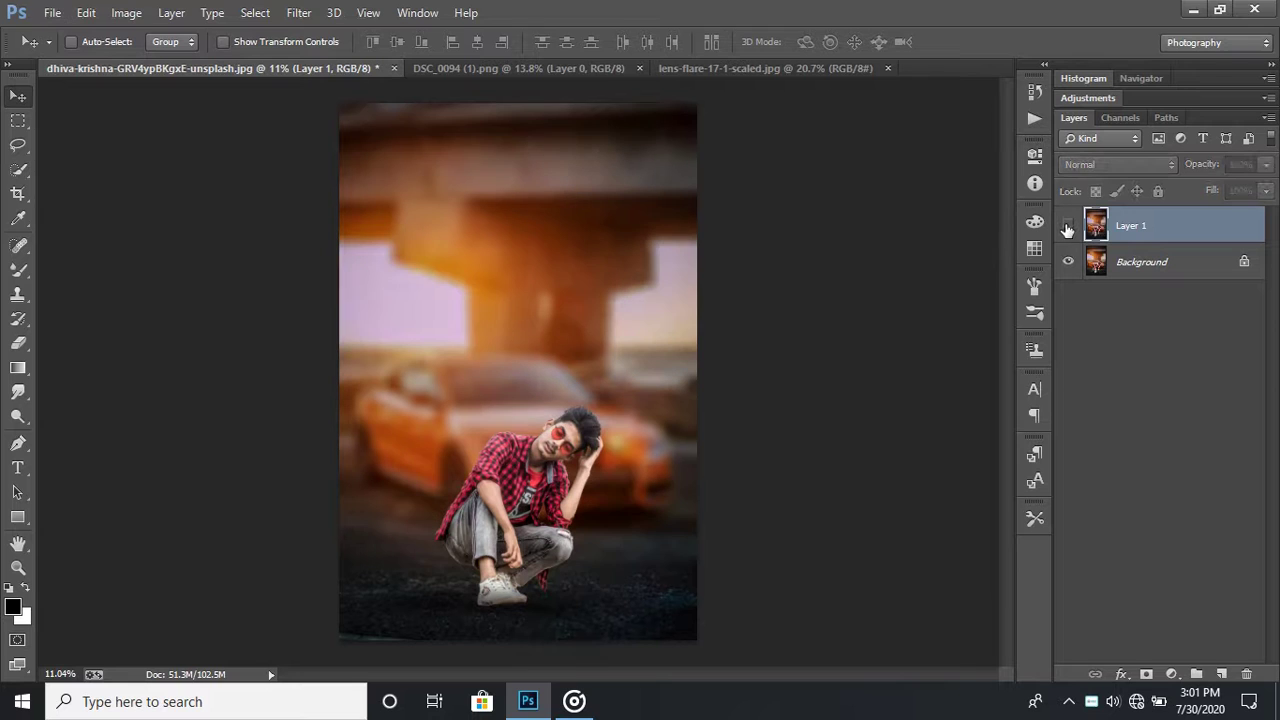
left_click(1068, 226)
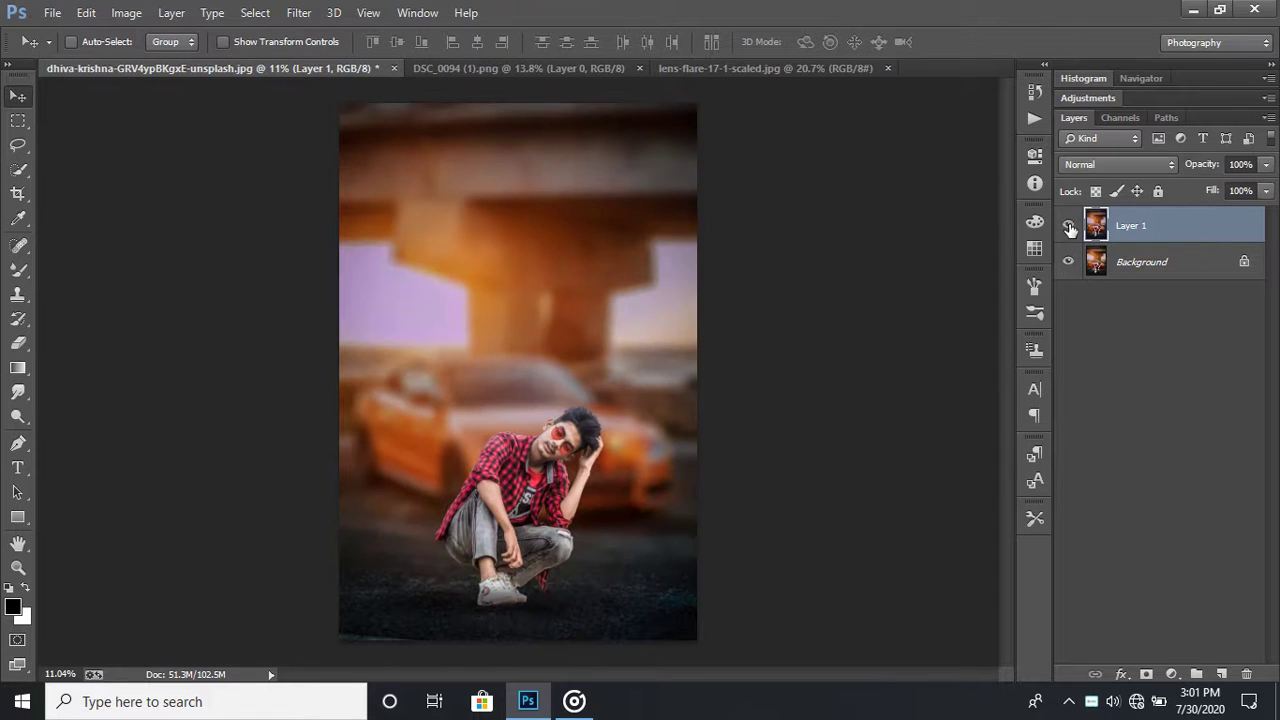
left_click(1068, 226)
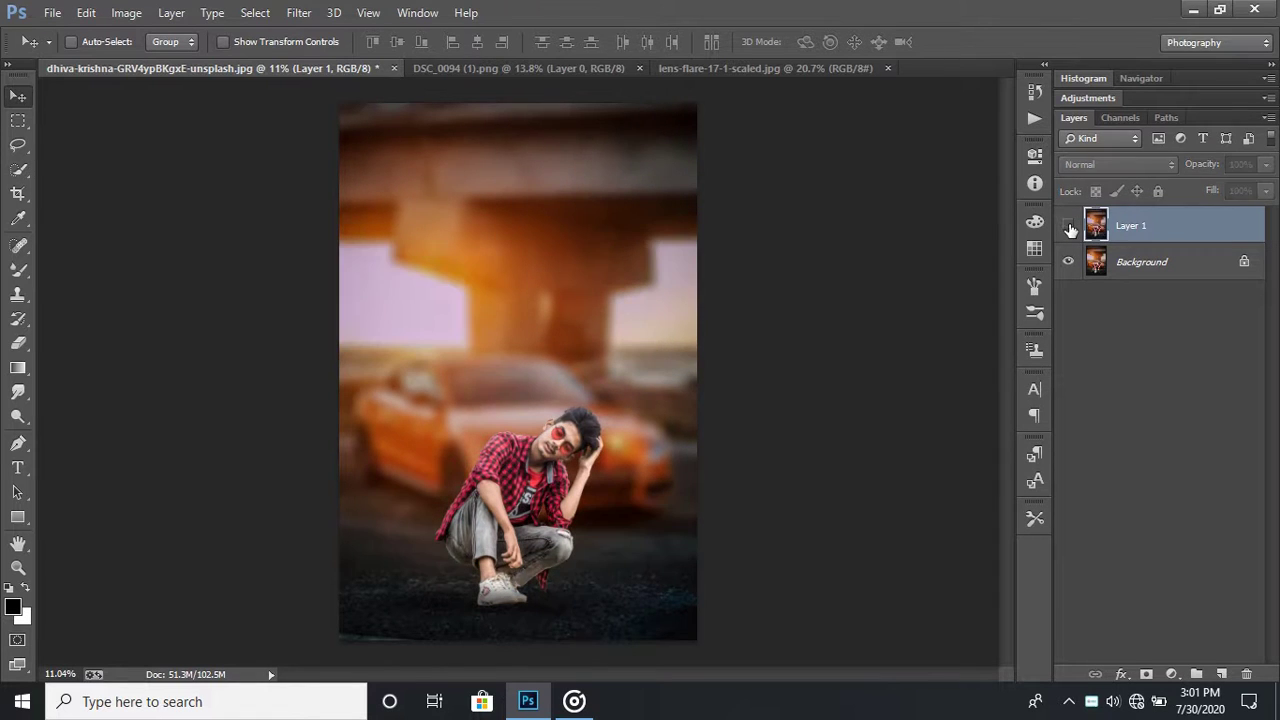
left_click(1068, 226)
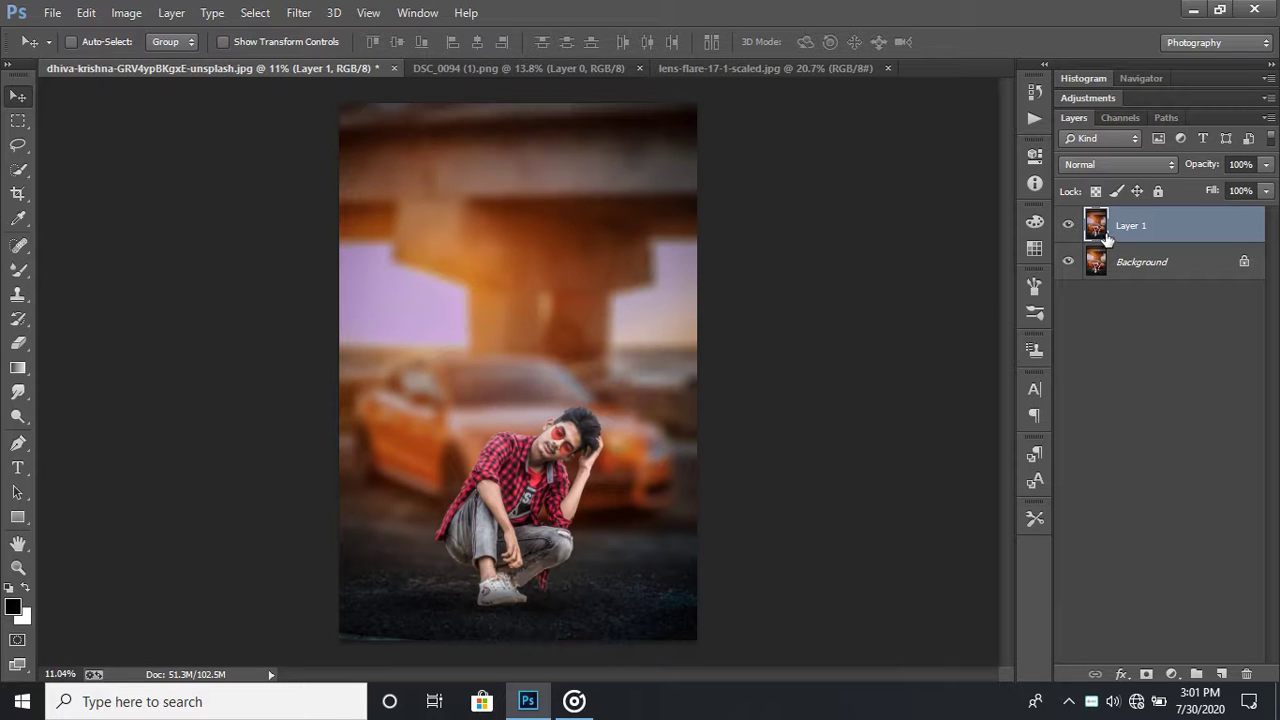
left_click(515, 70)
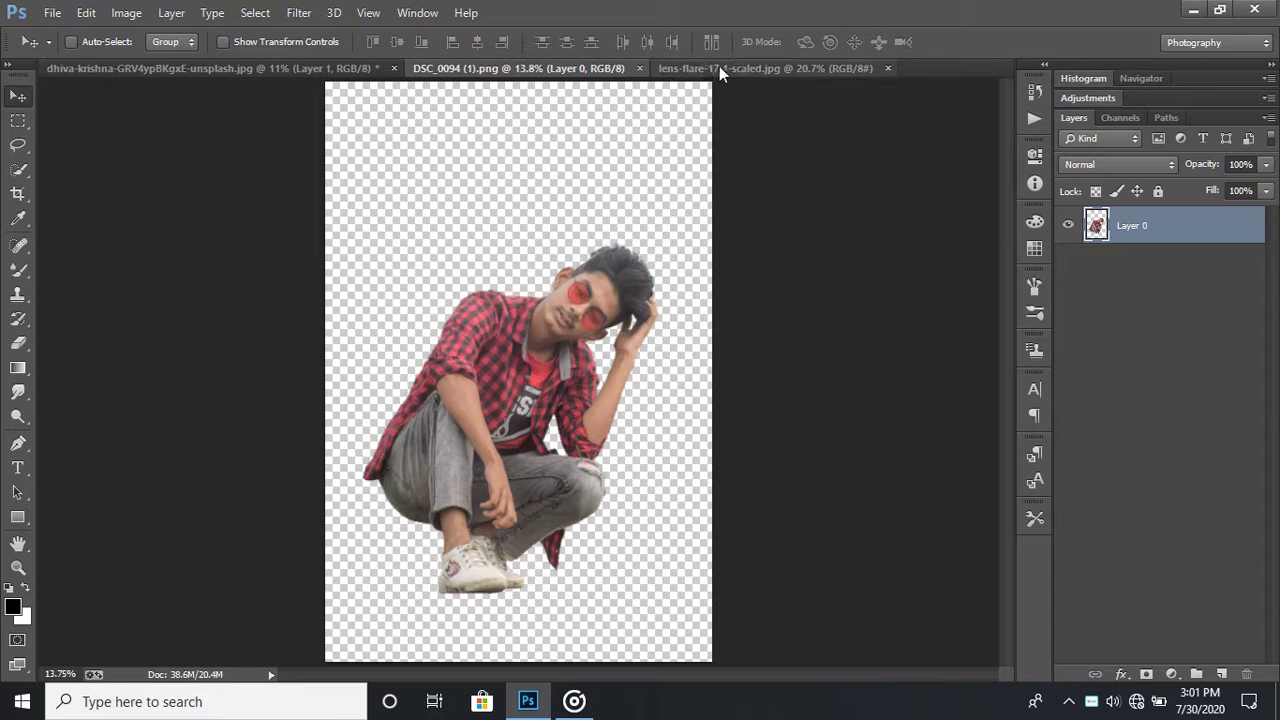
Step: Drag the lens-flare image into the composite as Layer 2 in Screen blend mode
left_click(718, 68)
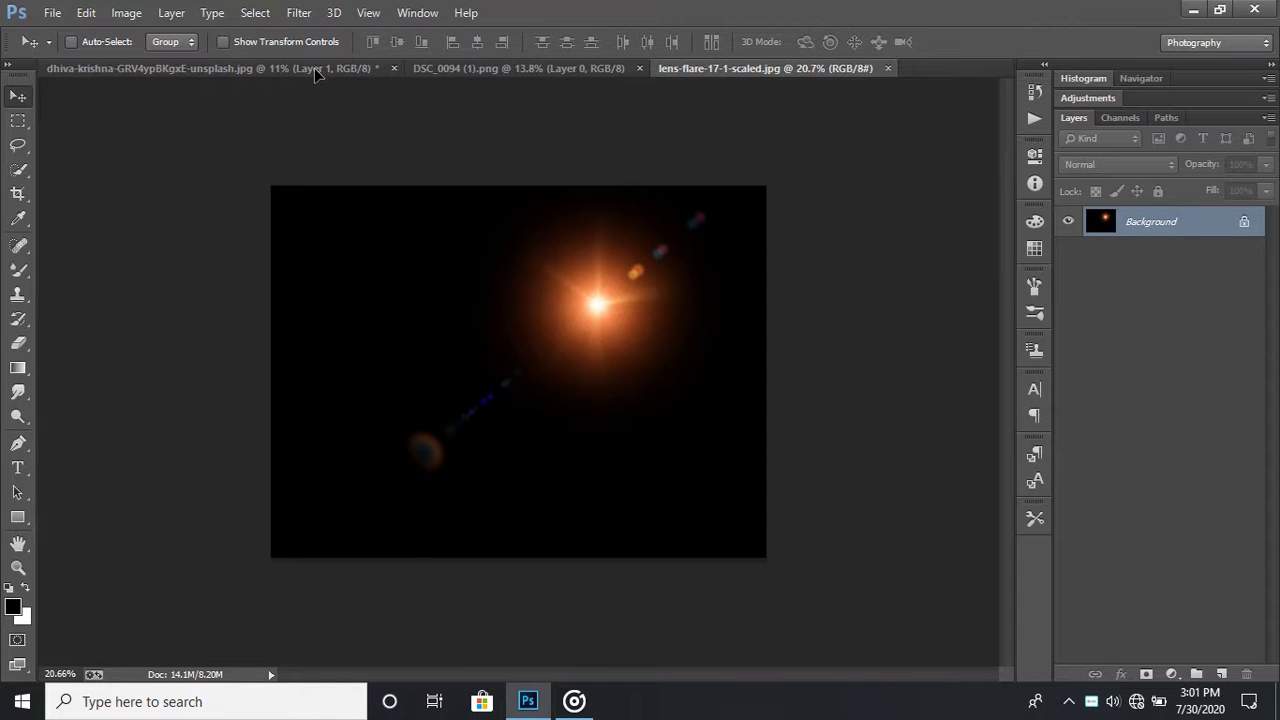
mouse_move(315, 75)
left_mouse_down()
mouse_move(585, 245)
mouse_move(459, 316)
left_mouse_up()
left_click(1115, 164)
left_click(1110, 329)
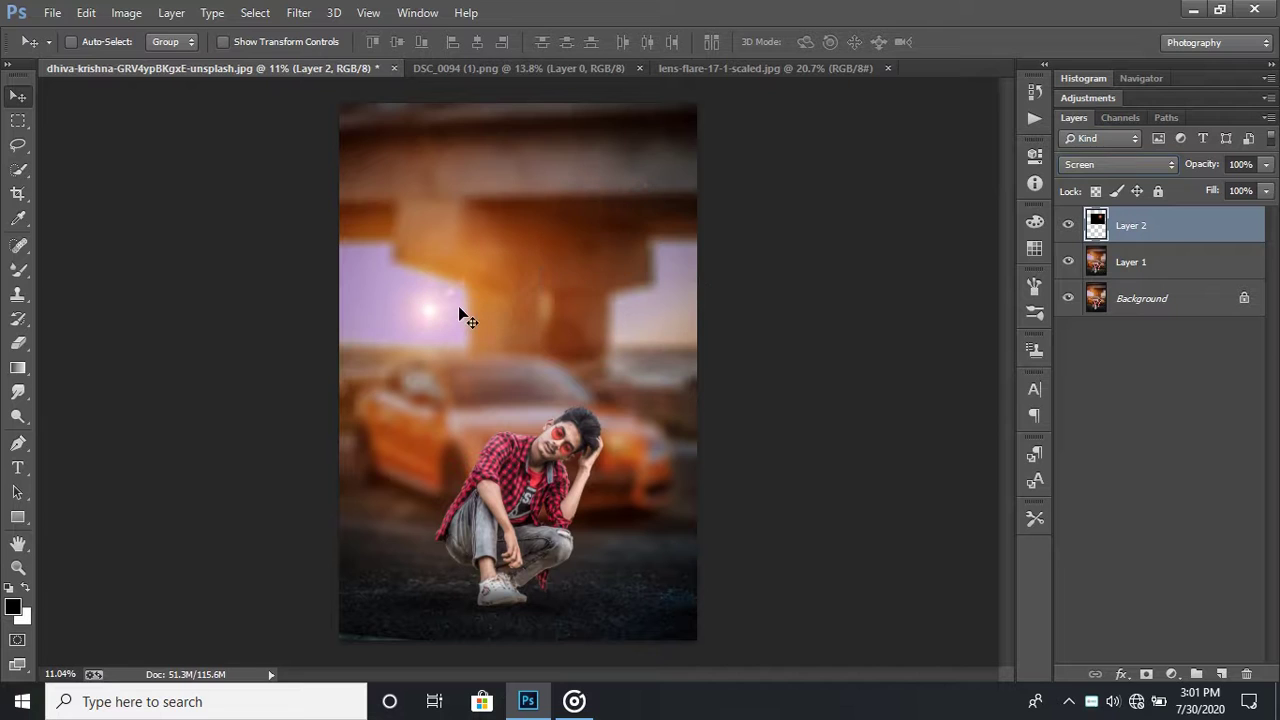
Step: Scale the flare up to about 231% and commit the transform
key("ctrl+t")
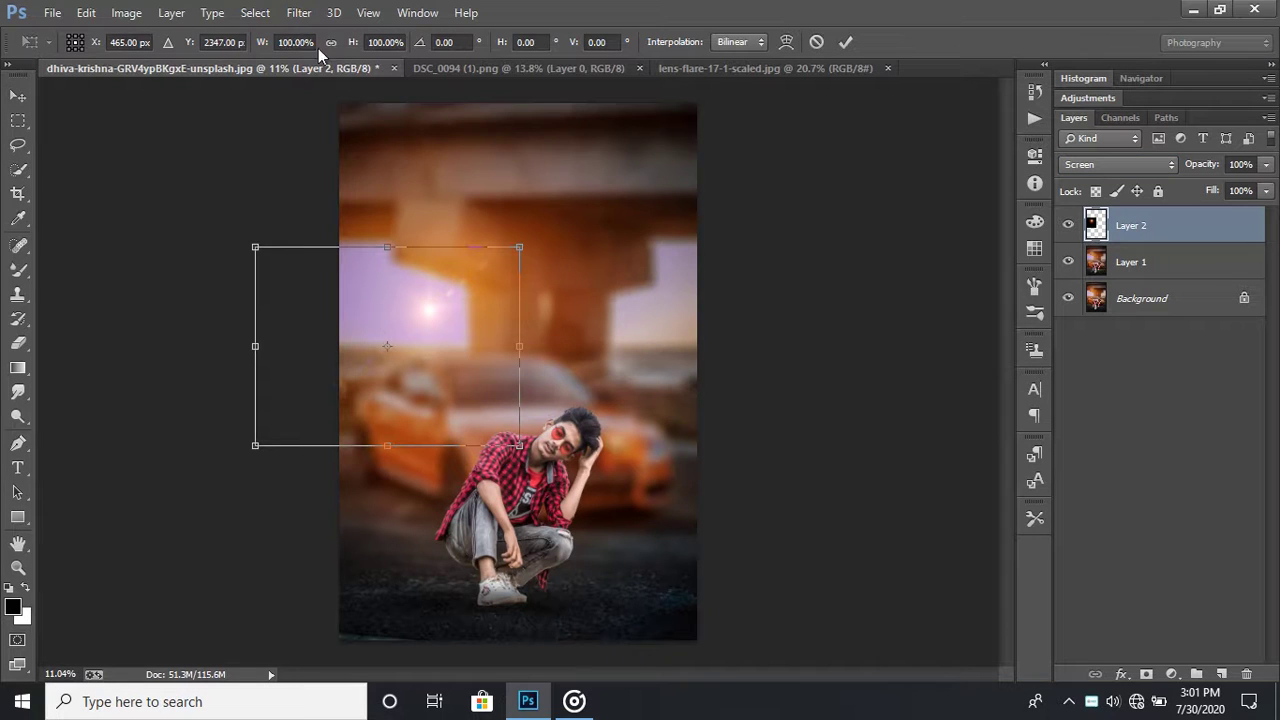
mouse_move(519, 445)
left_mouse_down()
mouse_move(568, 522)
mouse_move(524, 522)
left_mouse_up()
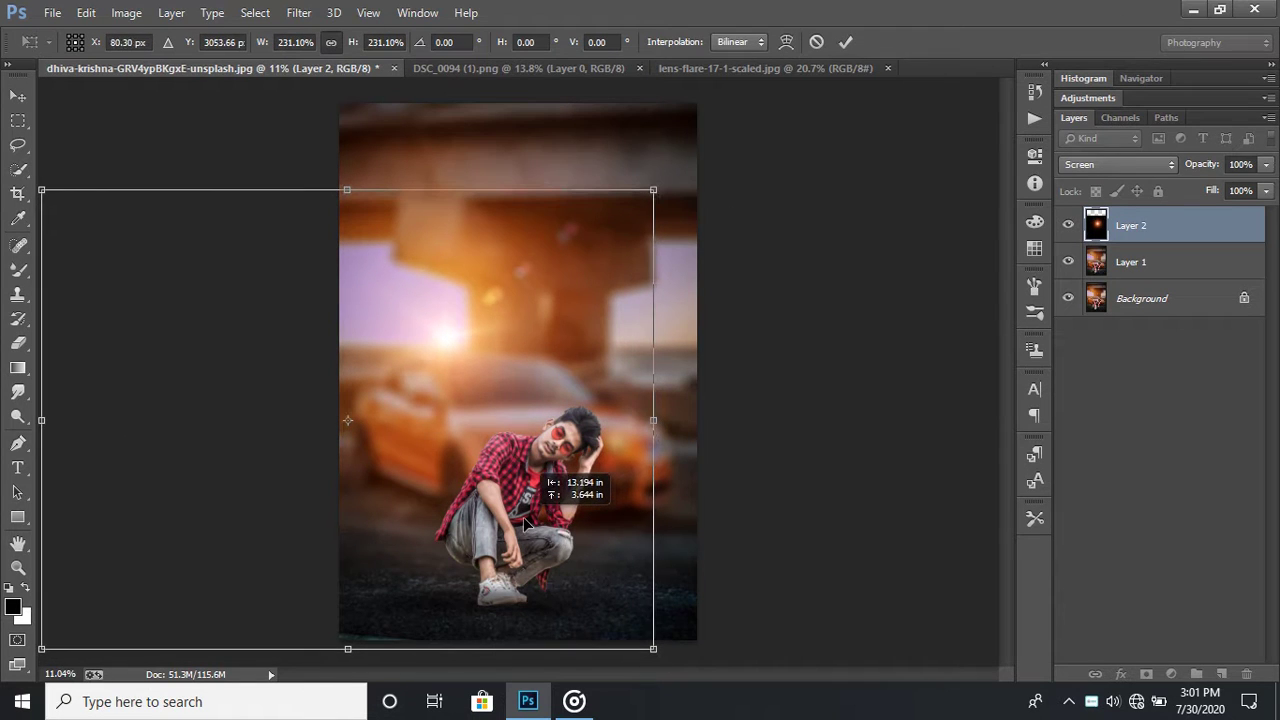
left_click(845, 41)
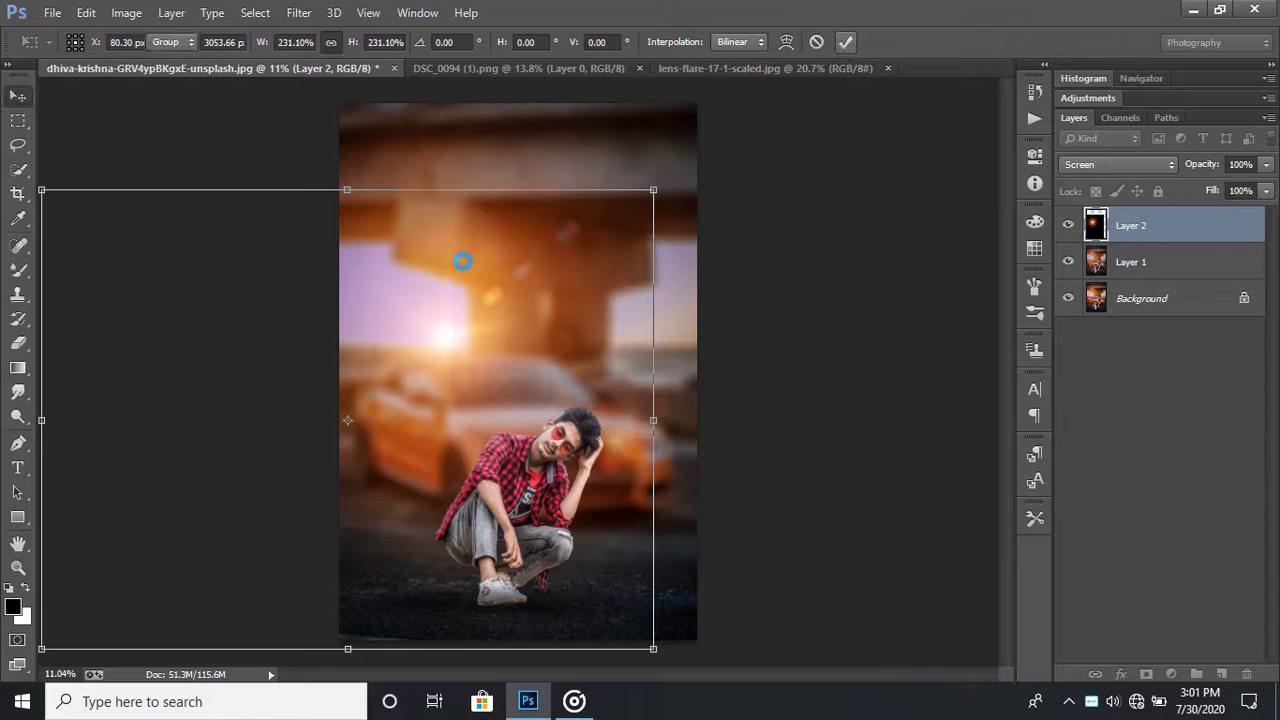
left_click(311, 17)
mouse_move(308, 237)
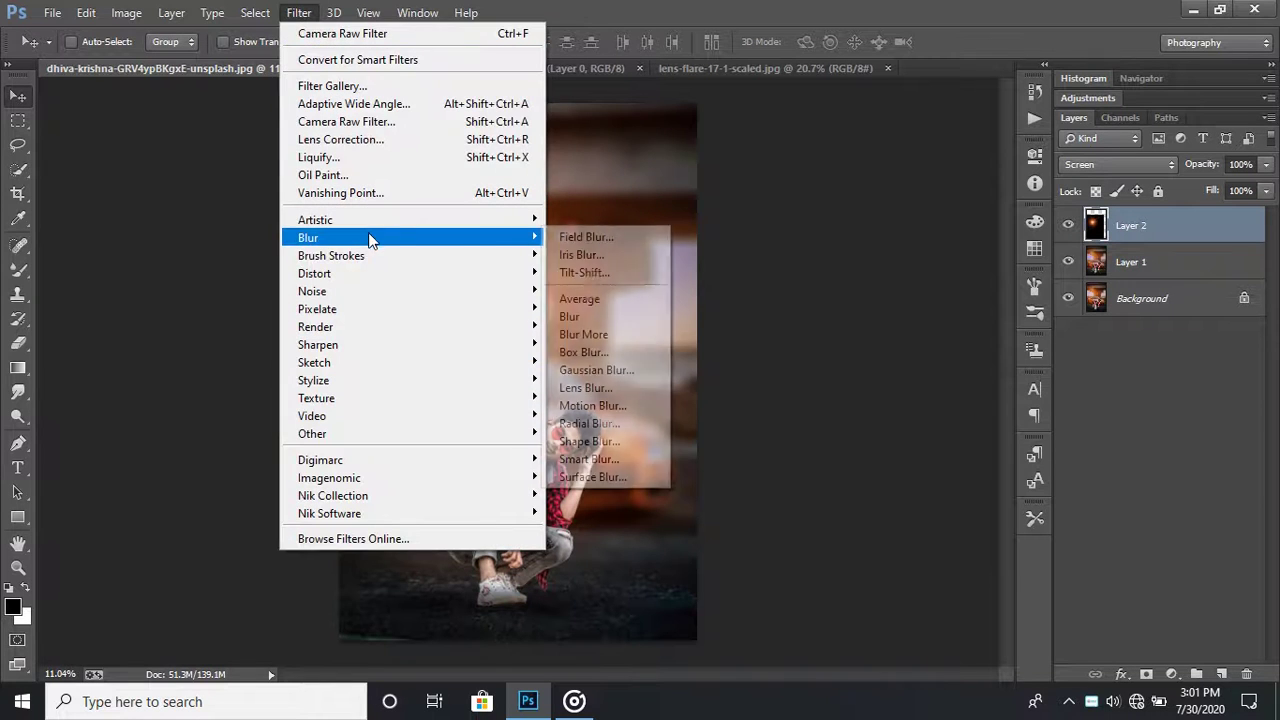
Step: Apply a Gaussian Blur with radius 92 to the flare layer
left_click(618, 369)
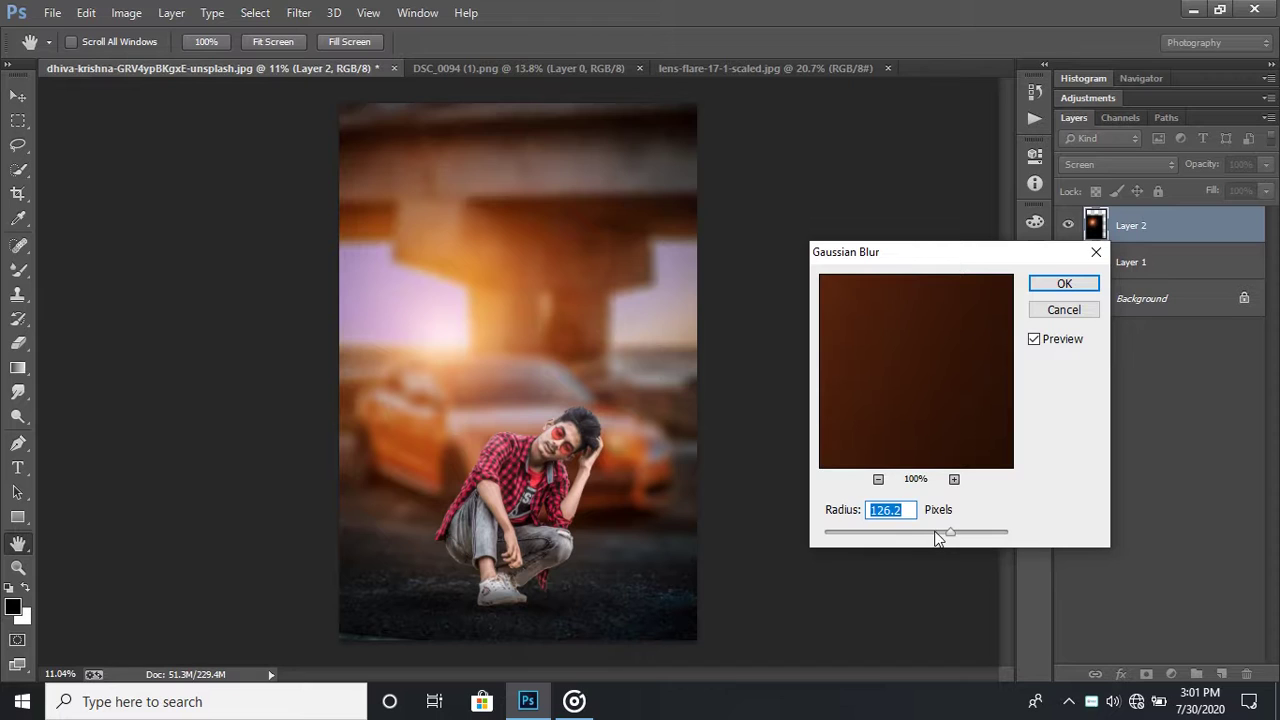
left_click(940, 532)
left_click(1063, 284)
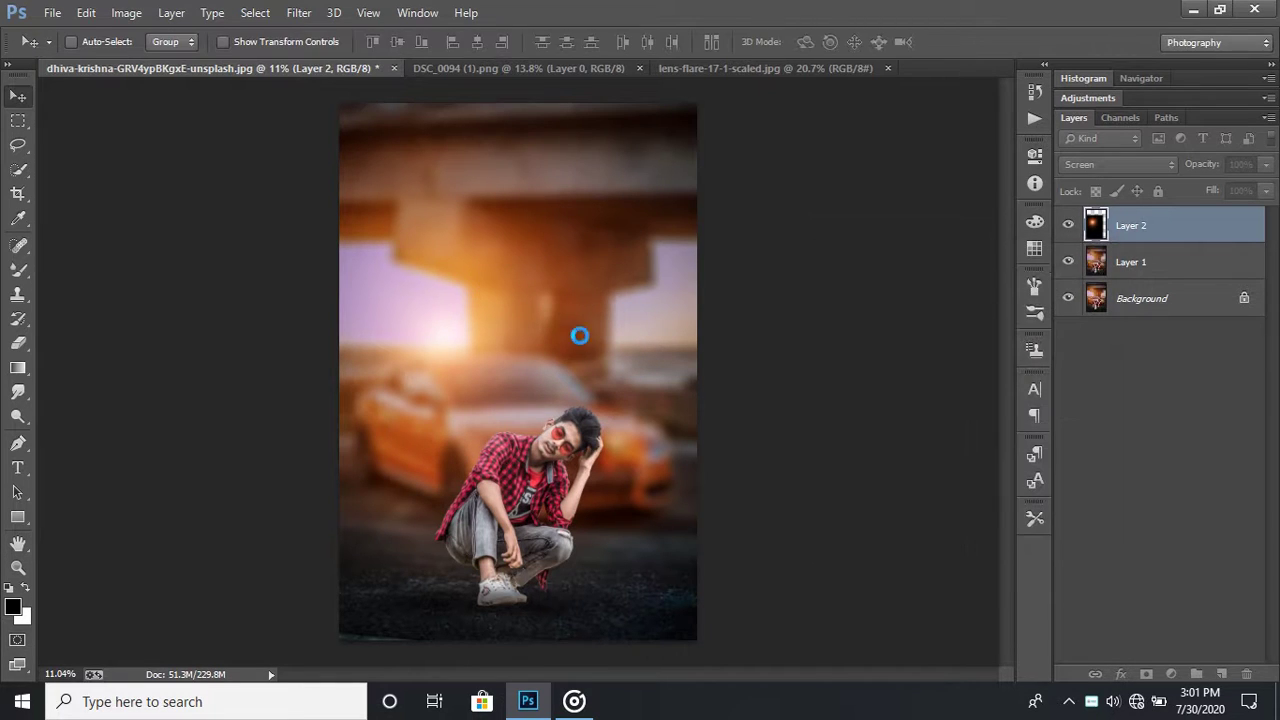
Step: Move the flare glow into the left sky beside the pillar
mouse_move(546, 378)
left_mouse_down()
mouse_move(424, 334)
mouse_move(437, 332)
left_mouse_up()
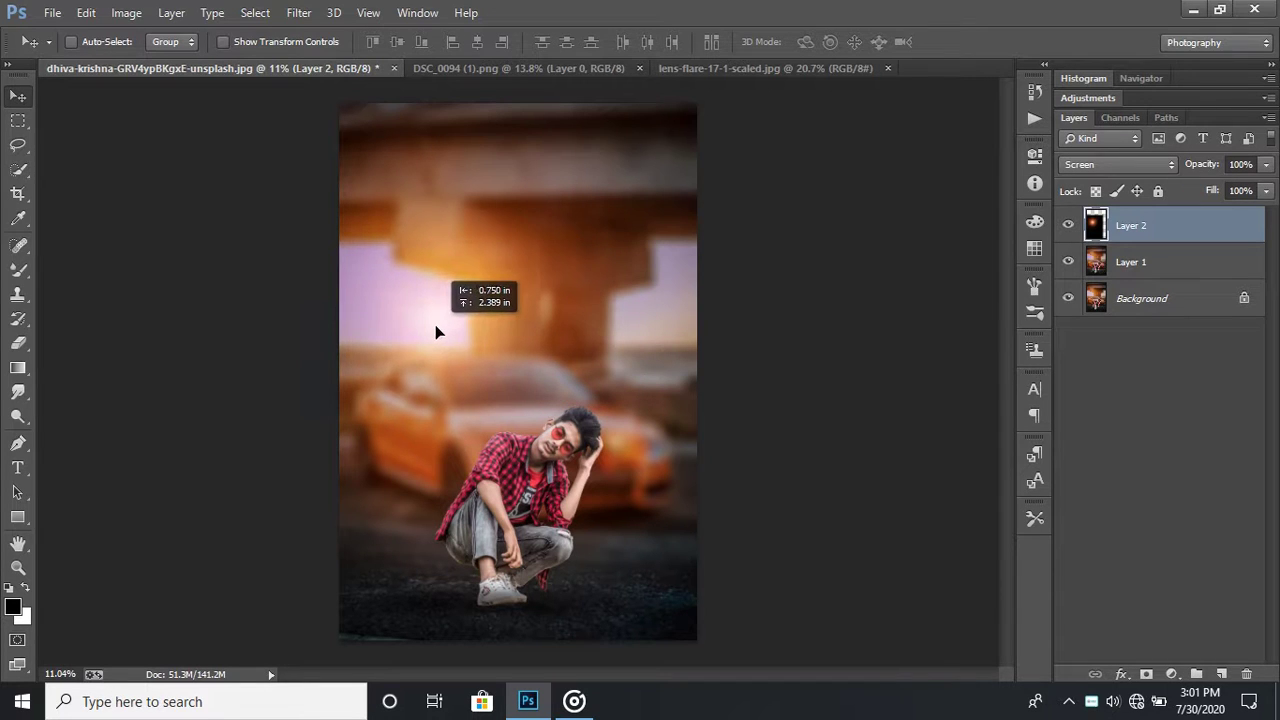
scroll(440, 337, "up", 2)
left_click_drag(440, 337, 455, 325)
scroll(455, 329, "down", 2)
scroll(483, 345, "up", 3)
scroll(674, 394, "down", 2)
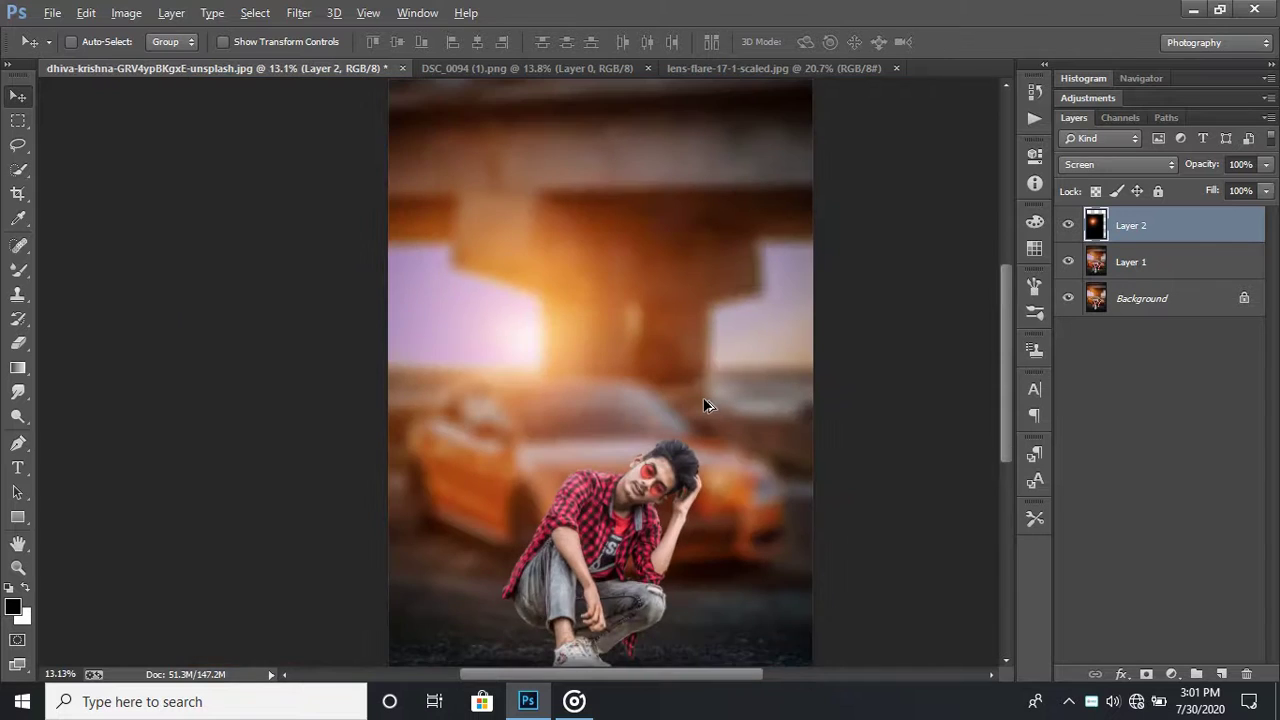
scroll(700, 400, "down", 1)
Step: Lower the flare layer's Fill to 66%
left_click(1265, 191)
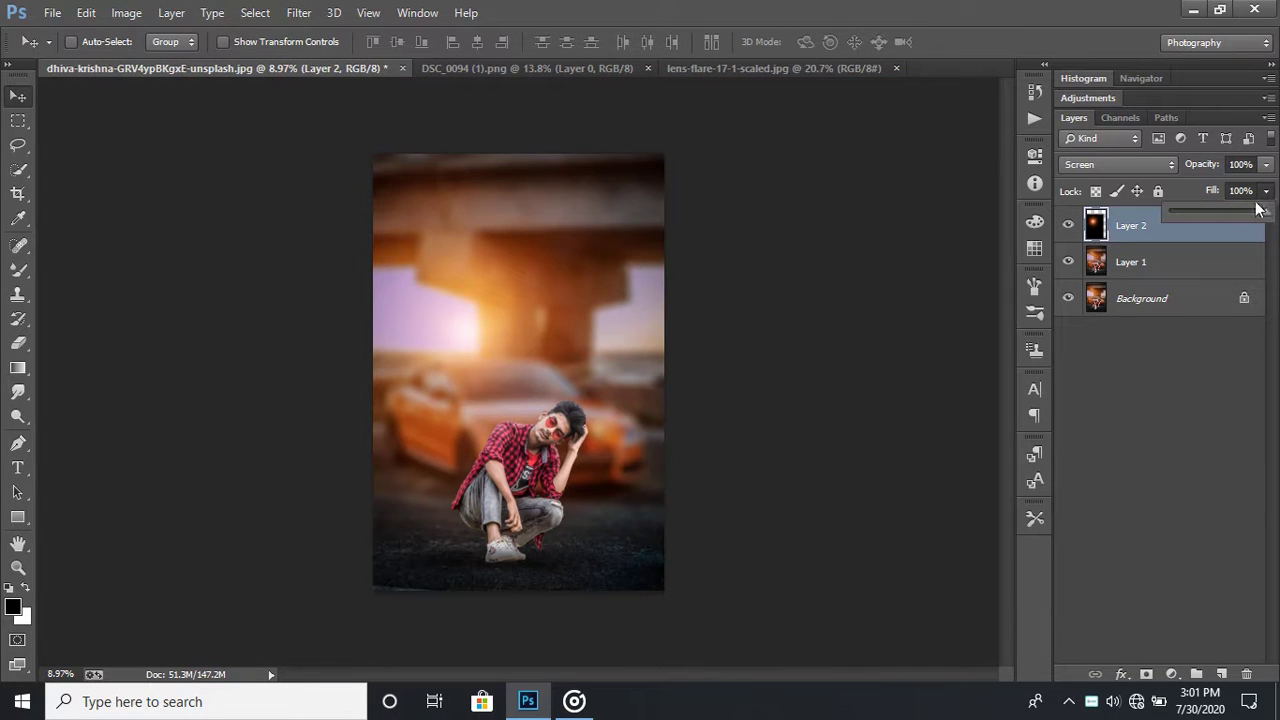
left_click(1237, 208)
mouse_move(1236, 208)
left_mouse_down()
mouse_move(1190, 212)
mouse_move(1210, 213)
left_mouse_up()
left_click_drag(1227, 218, 1246, 218)
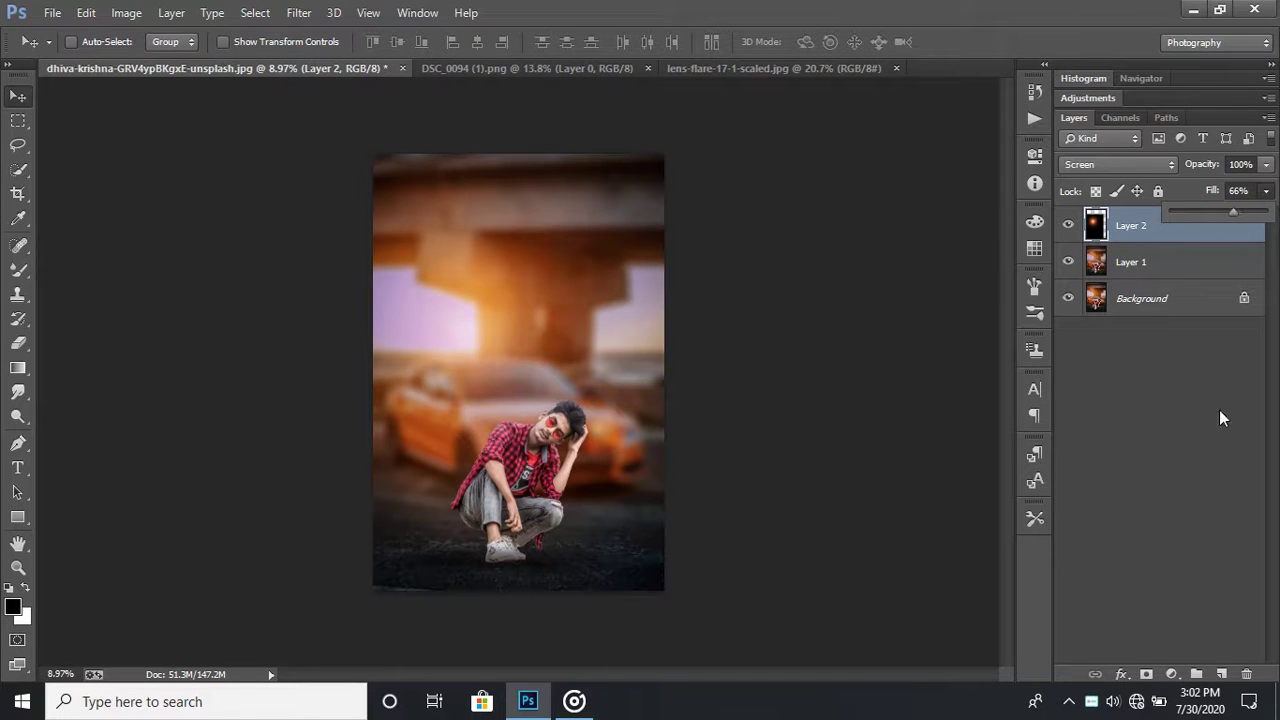
left_click(1250, 388)
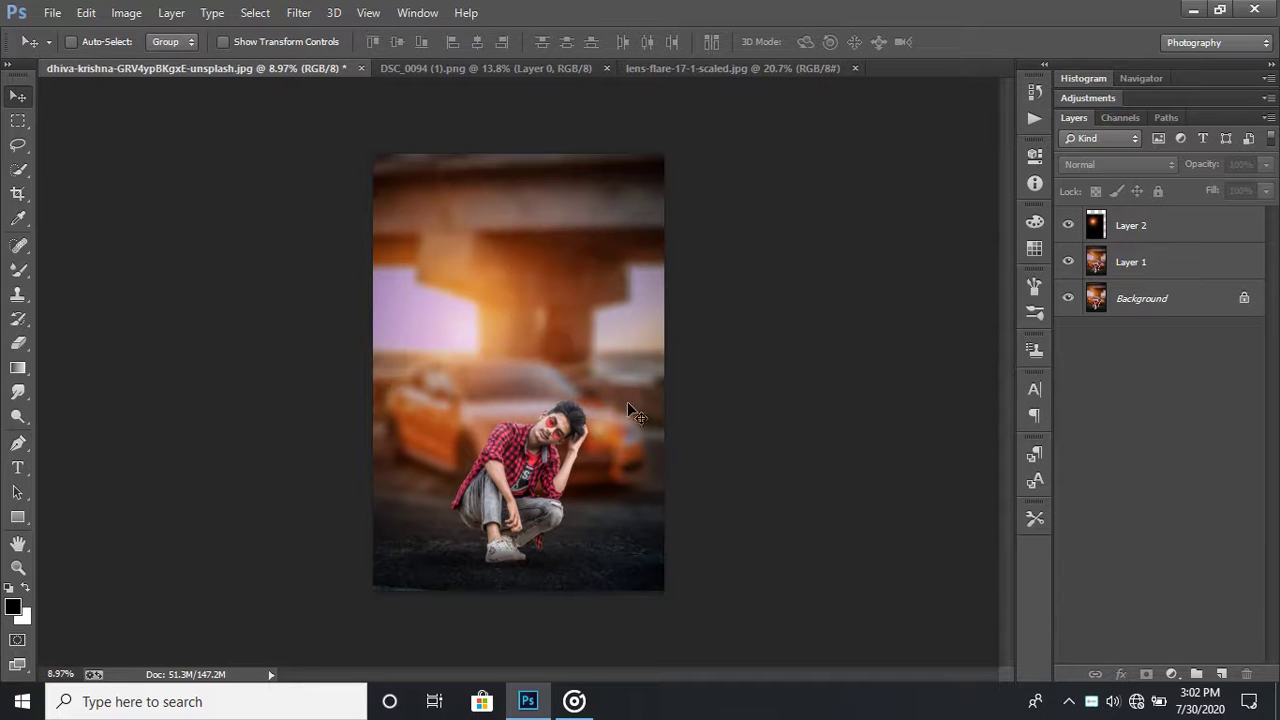
Step: Select the Background layer and hide it before merging
scroll(479, 501, "up", 1)
scroll(525, 515, "down", 1)
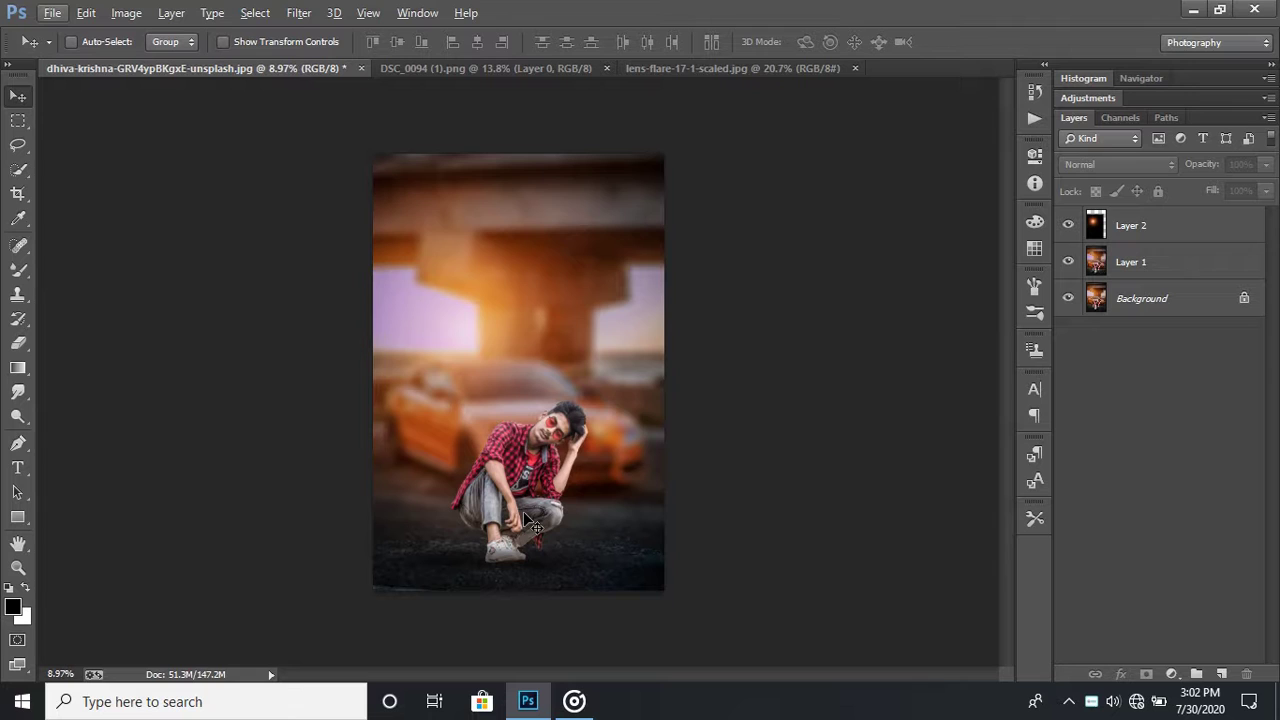
scroll(535, 548, "up", 1)
scroll(536, 550, "down", 1)
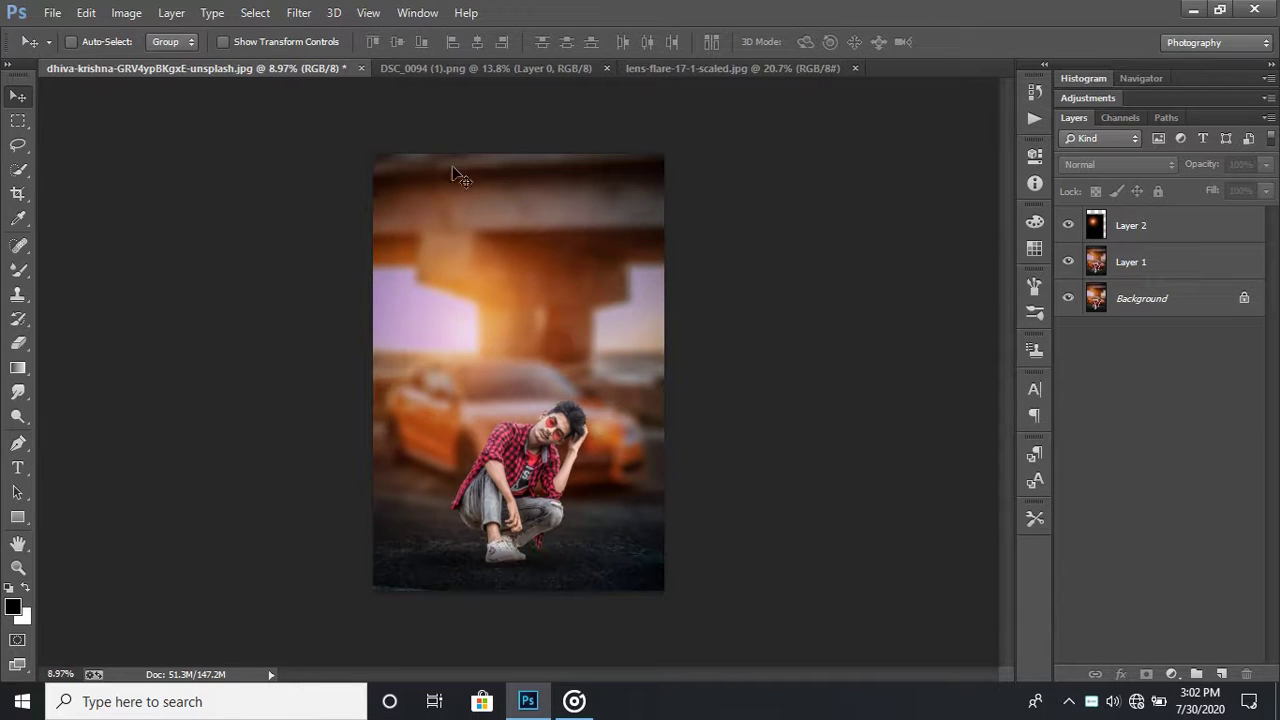
left_click(1145, 302)
right_click(1147, 304)
key("Escape")
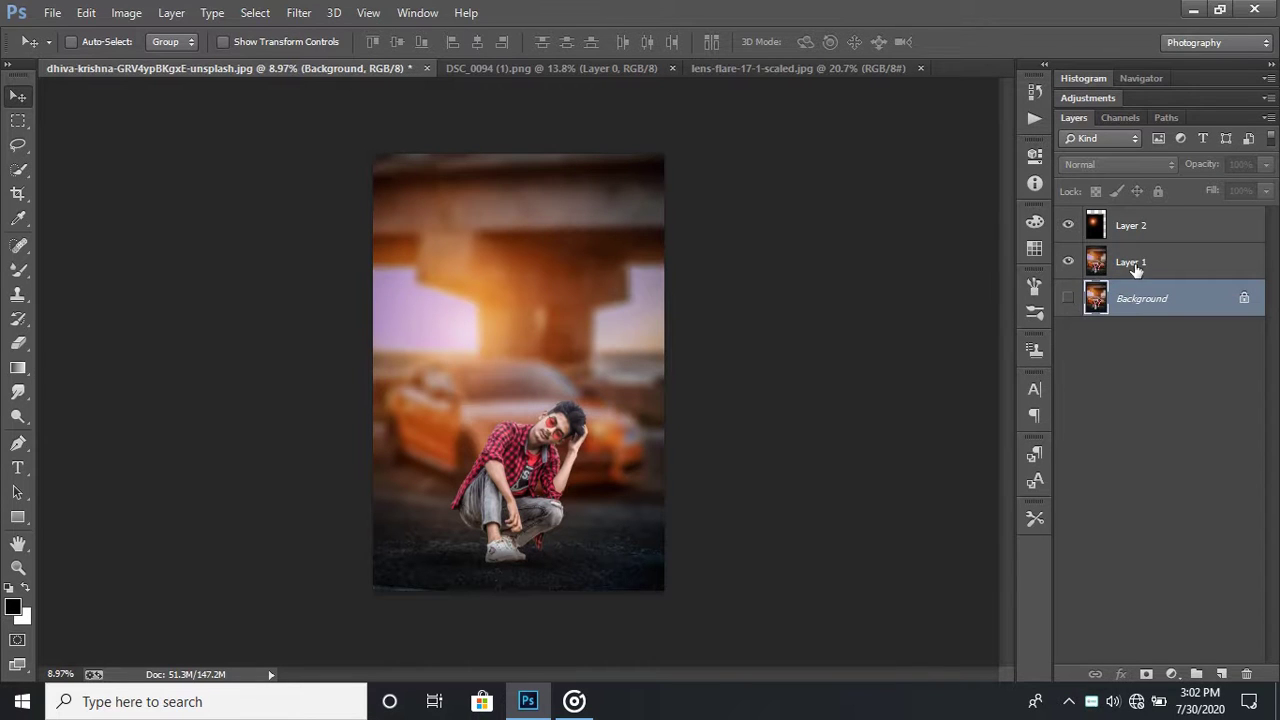
Step: Merge the visible flare and man layers into Layer 1, then view the filter list
right_click(1140, 264)
left_click(834, 555)
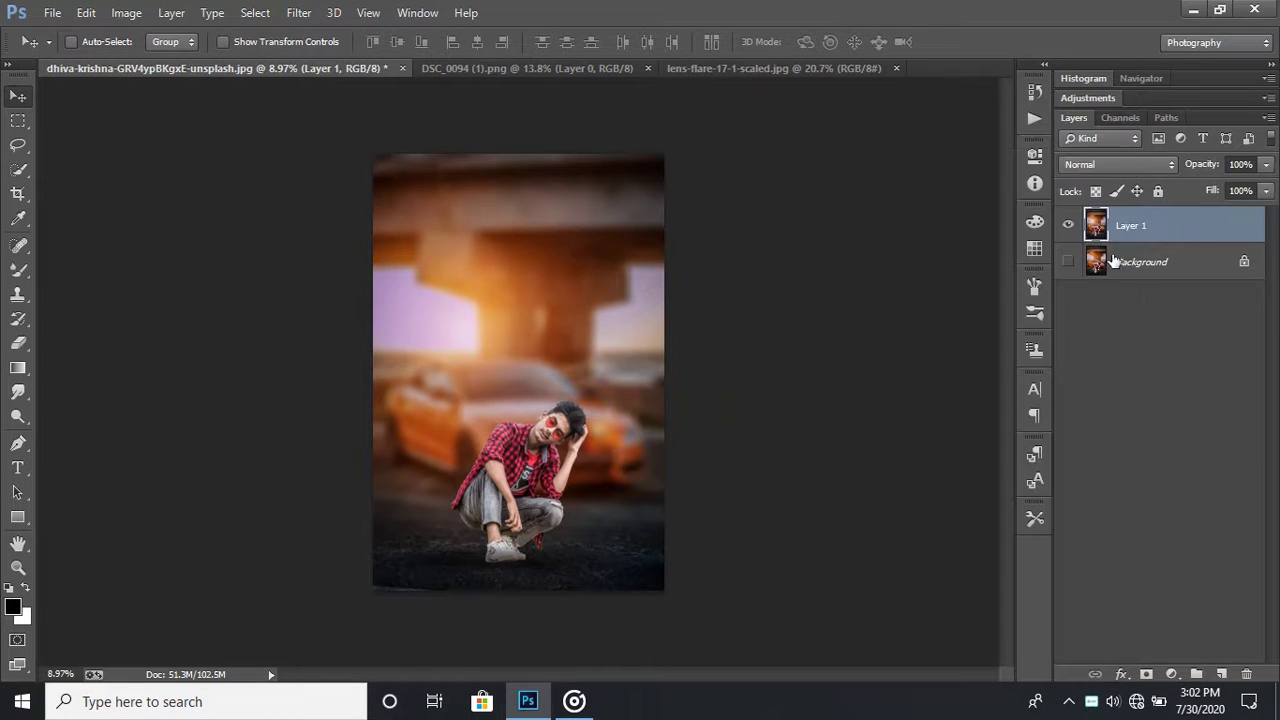
left_click(292, 14)
mouse_move(333, 495)
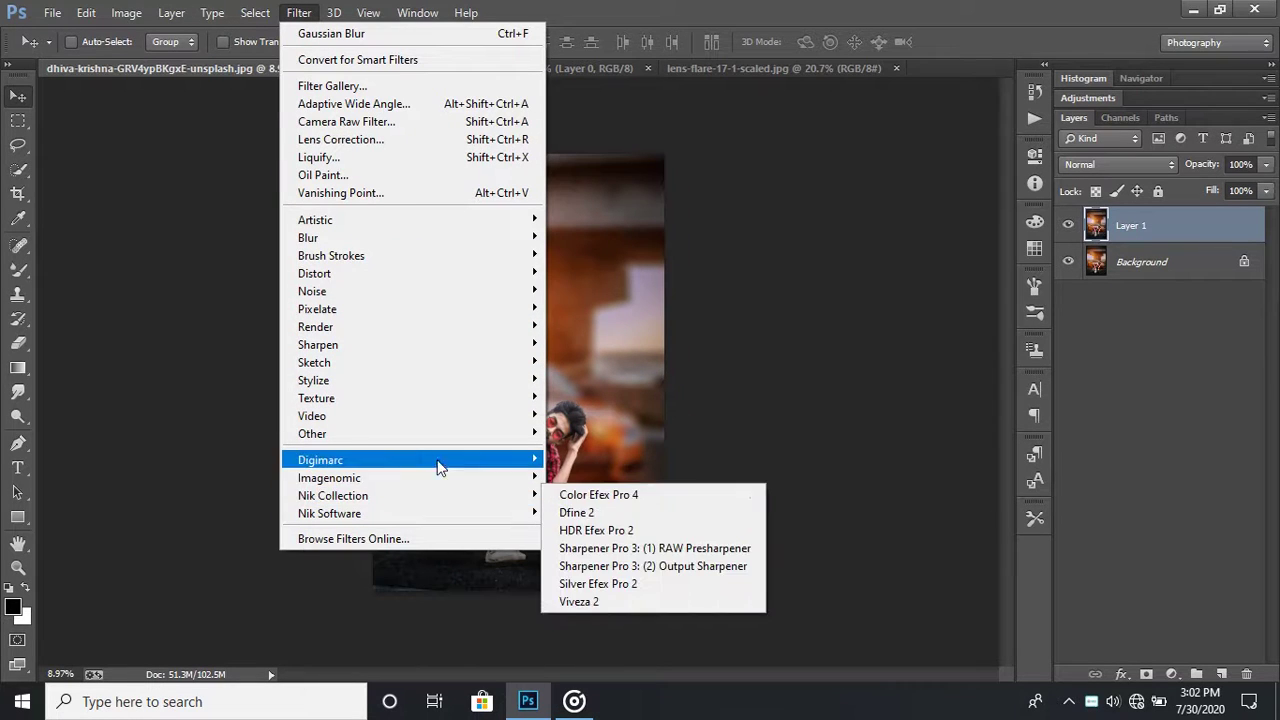
Step: Launch Color Efex Pro 4 and adjust the Darken/Lighten Center filter's strength
left_click(622, 494)
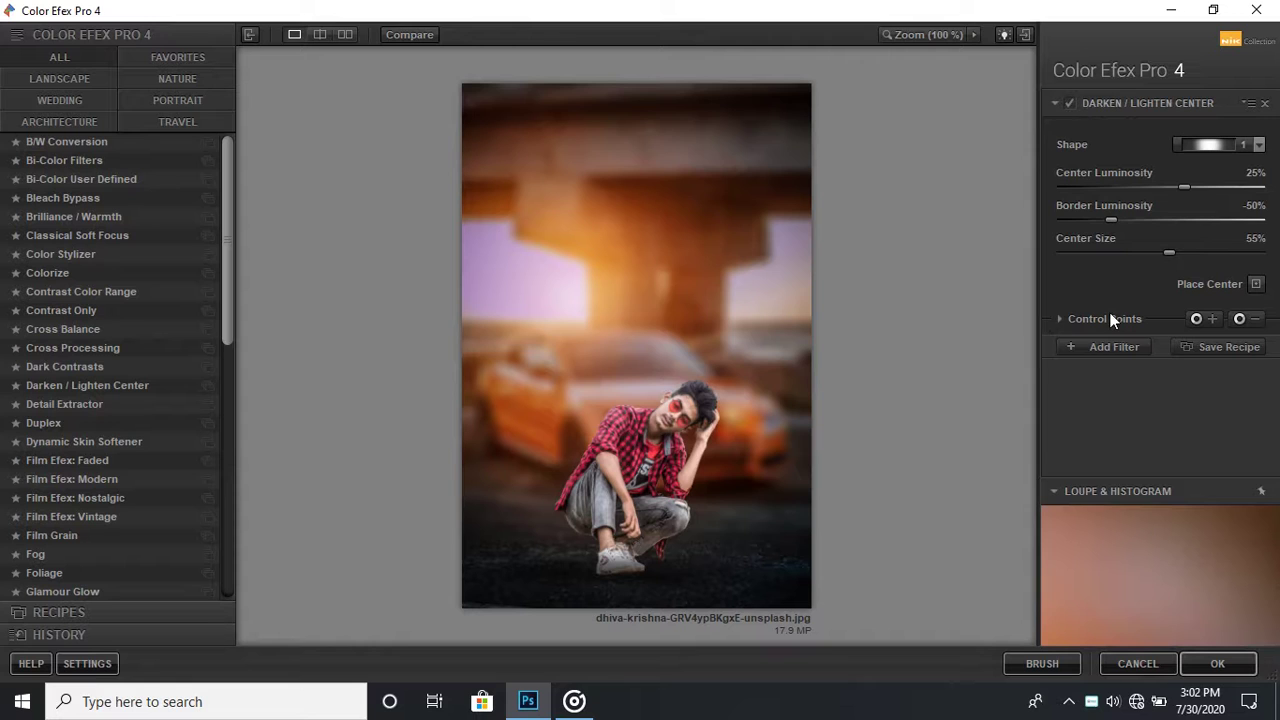
left_click(1112, 320)
left_click_drag(1146, 361, 1156, 362)
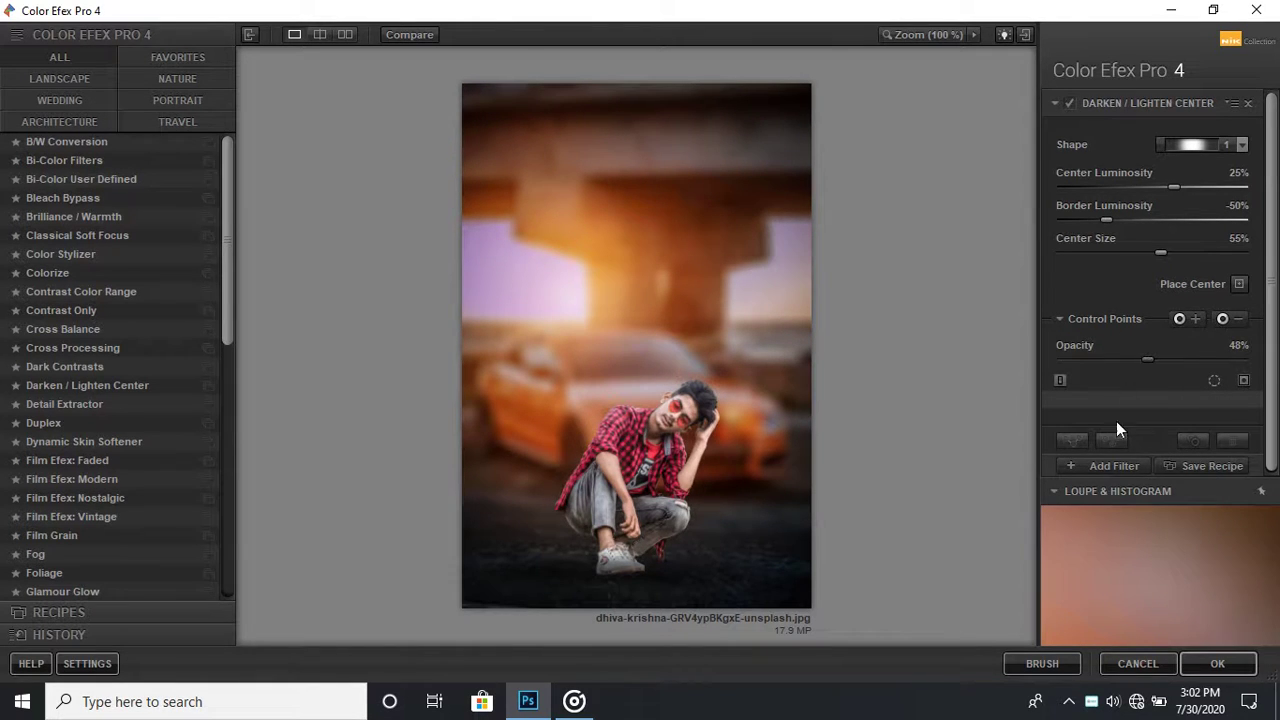
Step: Add a Dark Contrasts filter at 6% opacity
left_click(1108, 466)
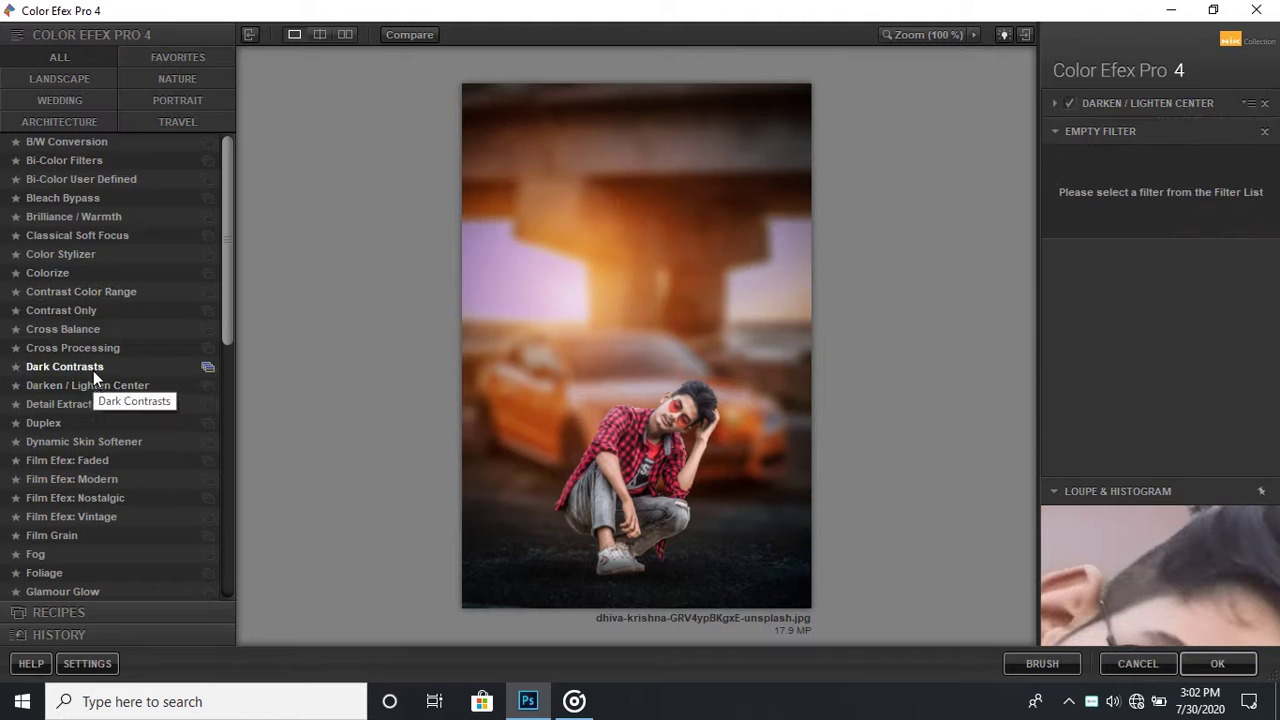
left_click(93, 368)
left_click(1100, 358)
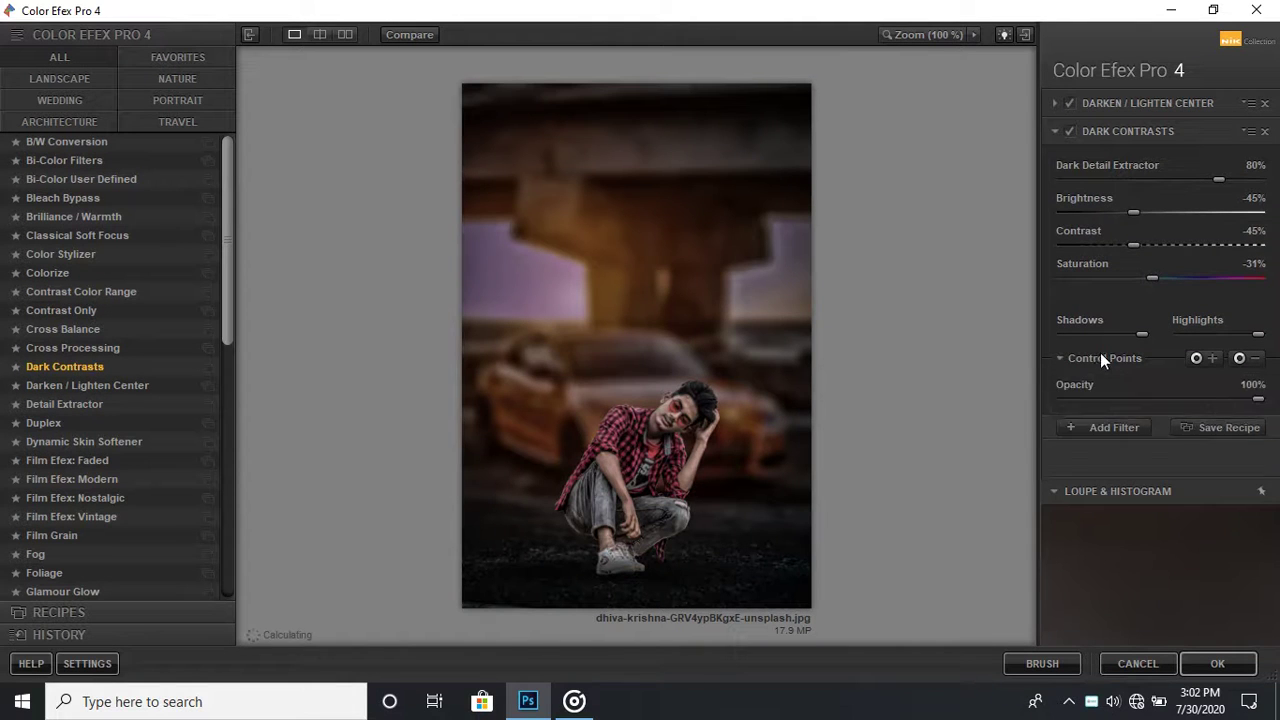
left_click_drag(1095, 399, 1077, 396)
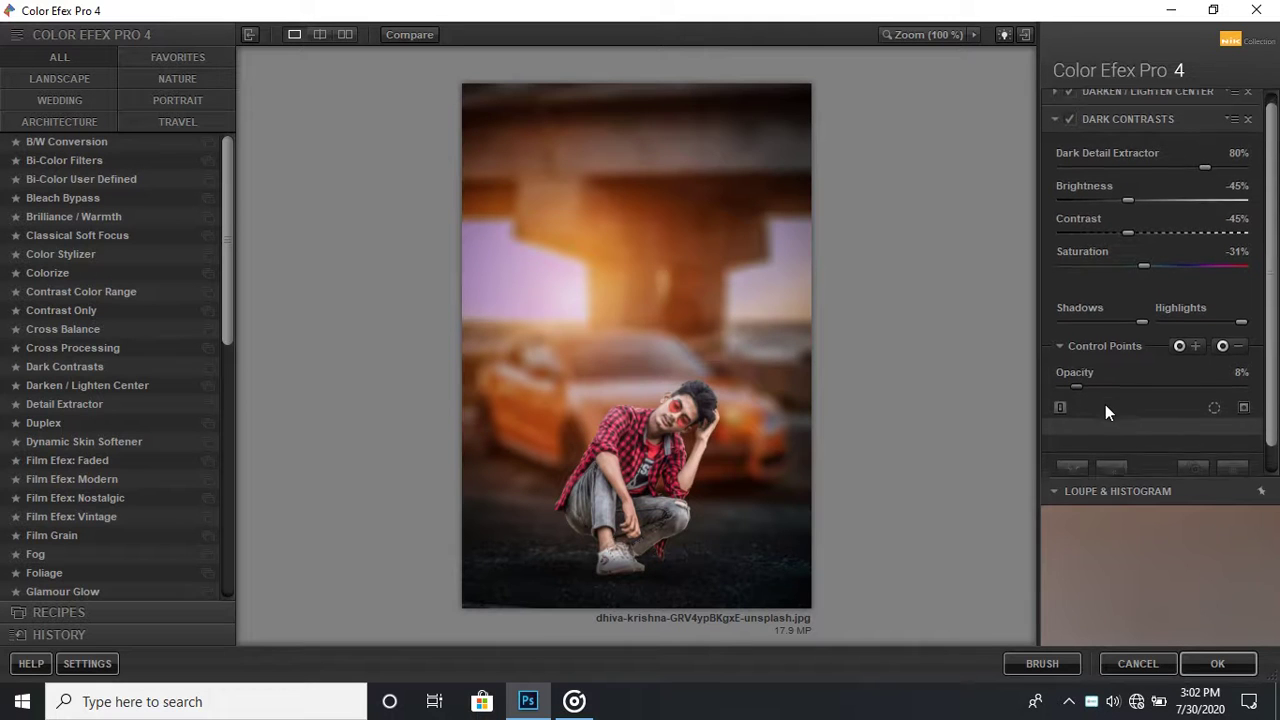
scroll(1106, 405, "down", 1)
left_click_drag(1075, 358, 1072, 358)
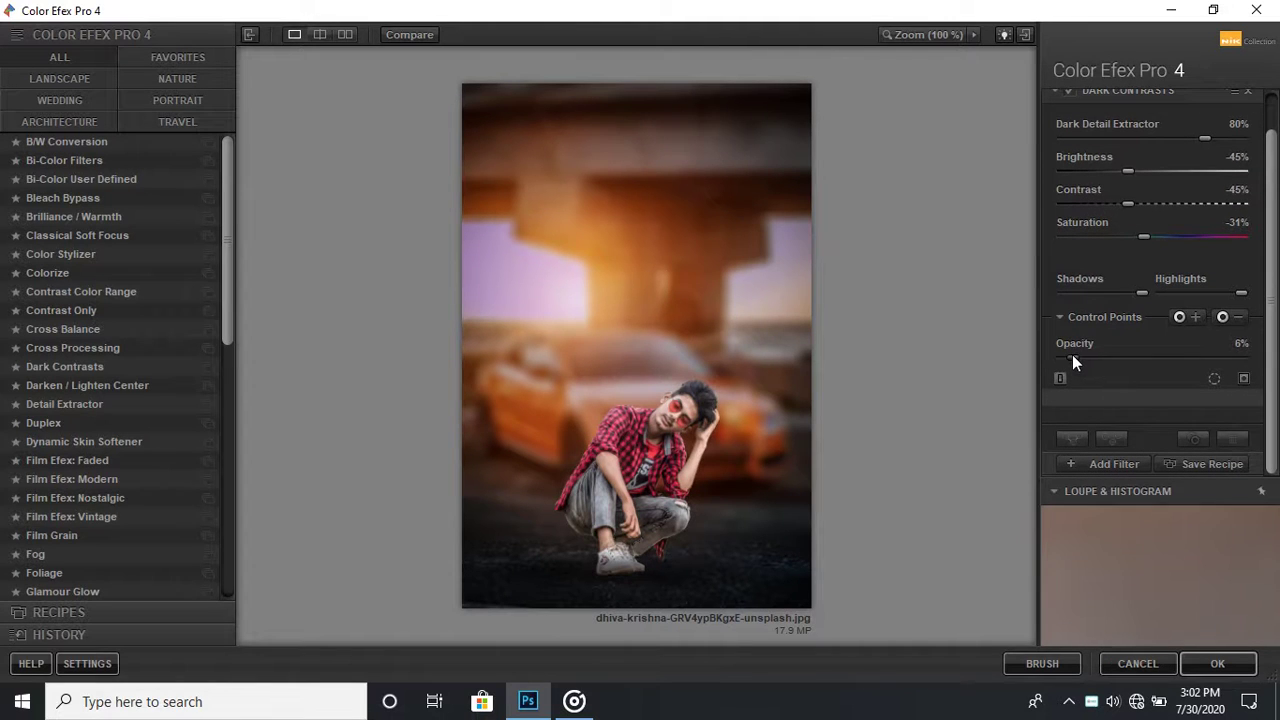
Step: Add a Detail Extractor filter at 10% opacity and apply the filter stack
left_click(1111, 462)
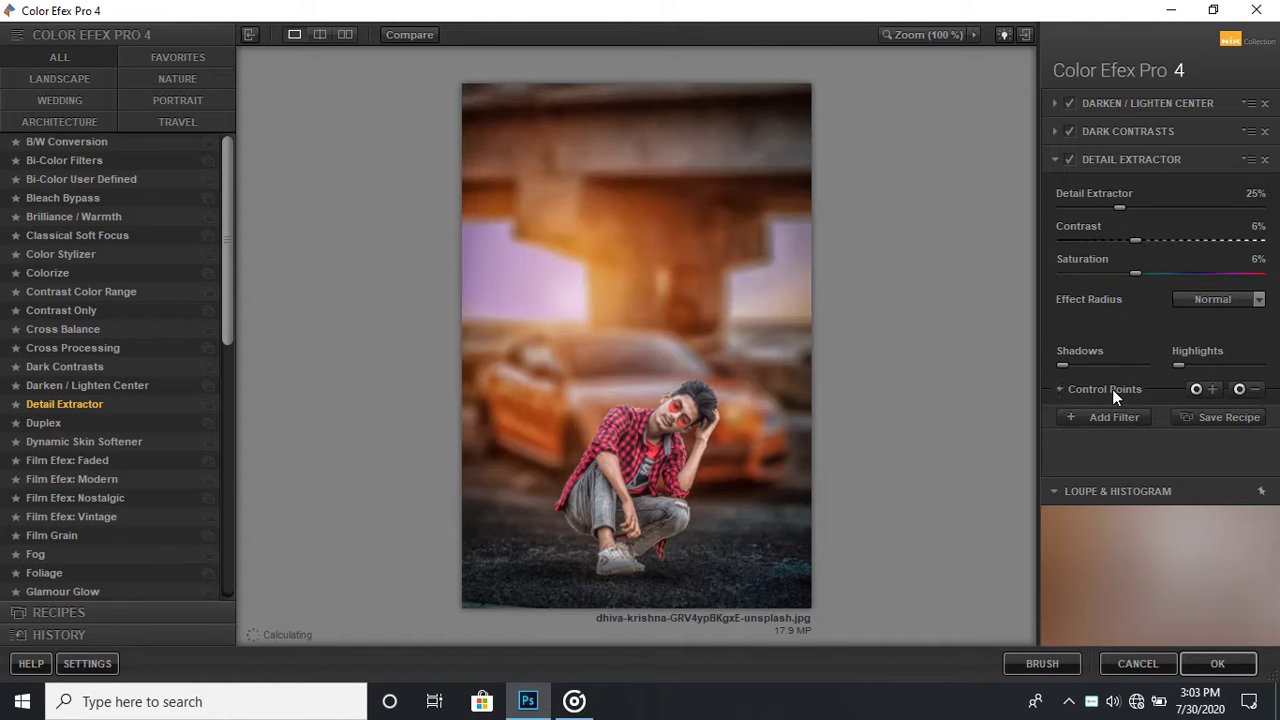
left_click(1095, 430)
scroll(1183, 422, "down", 3)
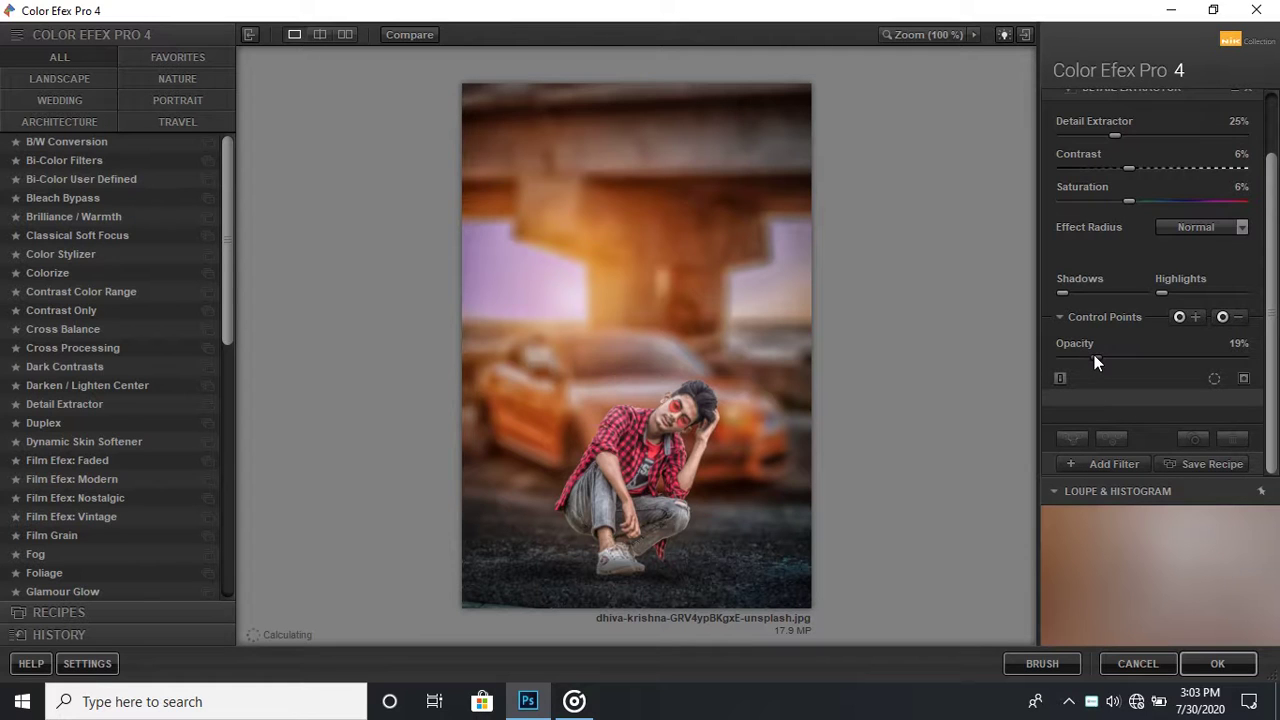
mouse_move(1093, 356)
left_mouse_down()
mouse_move(1066, 359)
mouse_move(1079, 361)
left_mouse_up()
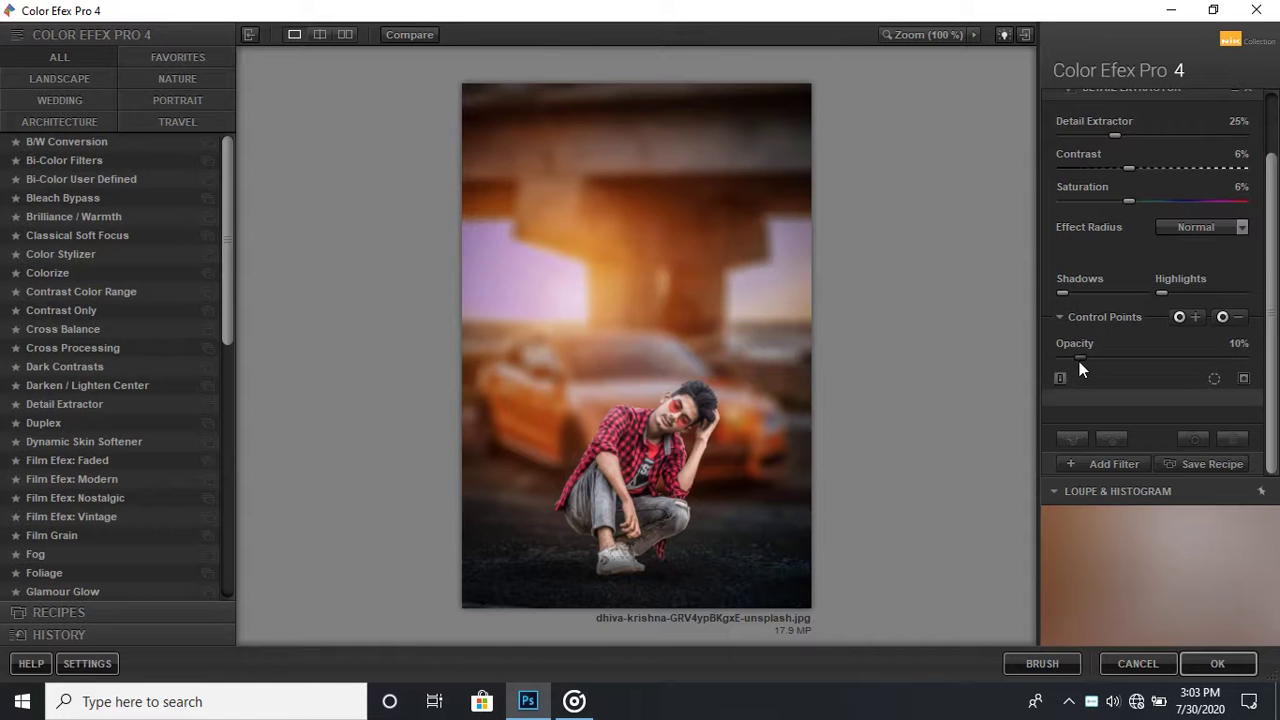
left_click(1090, 461)
left_click(1216, 665)
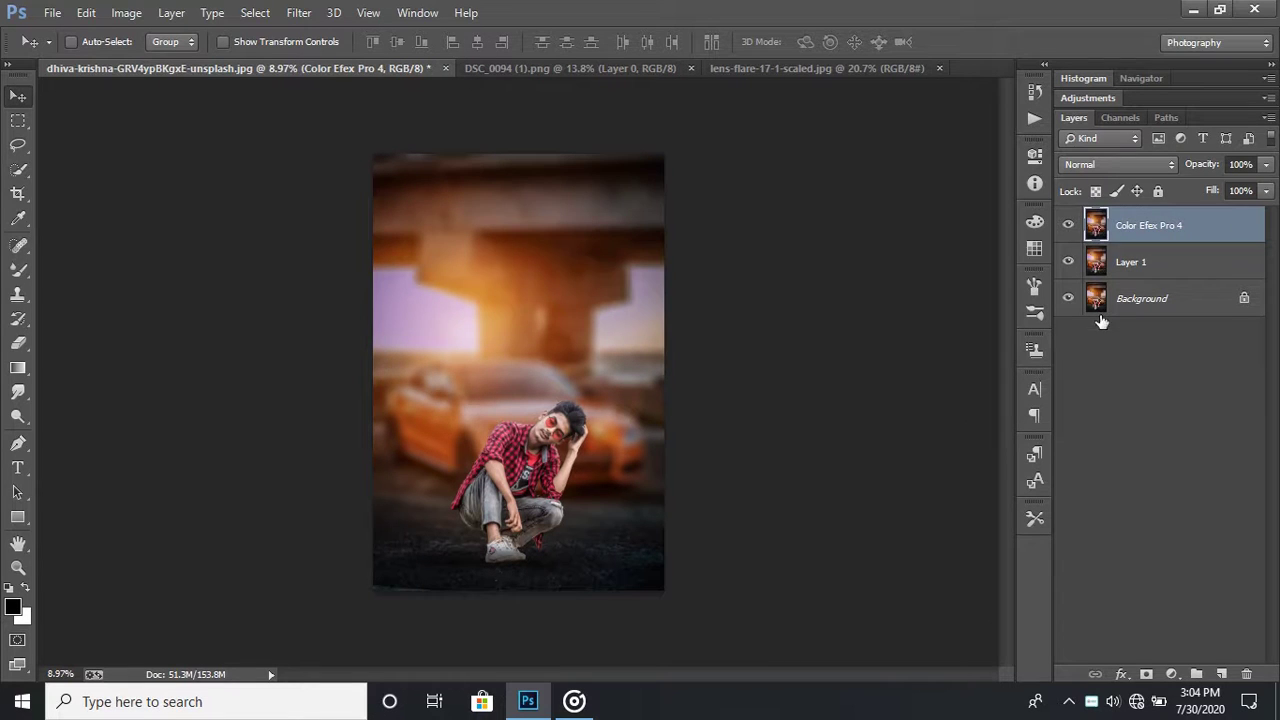
Step: Compare the Color Efex Pro 4 layer on and off, then set its fill to 75%
left_click(1069, 226)
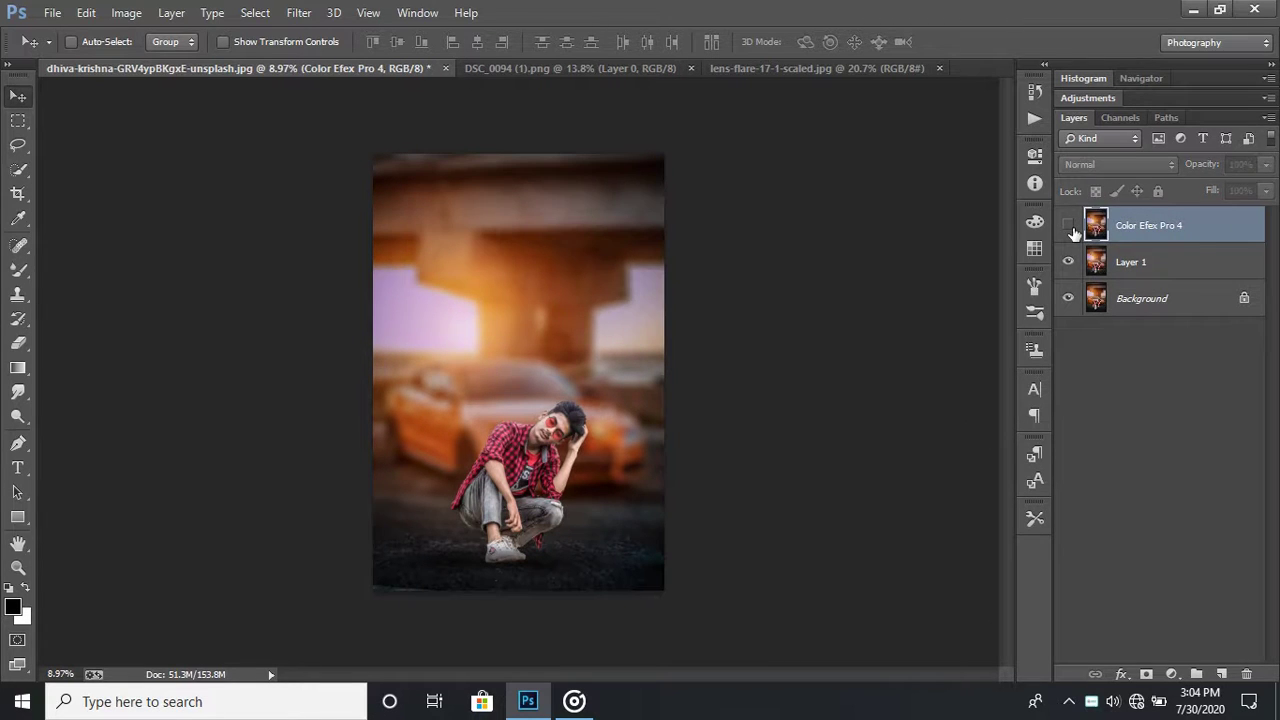
left_click(1069, 226)
left_click(1069, 226)
left_click(1266, 191)
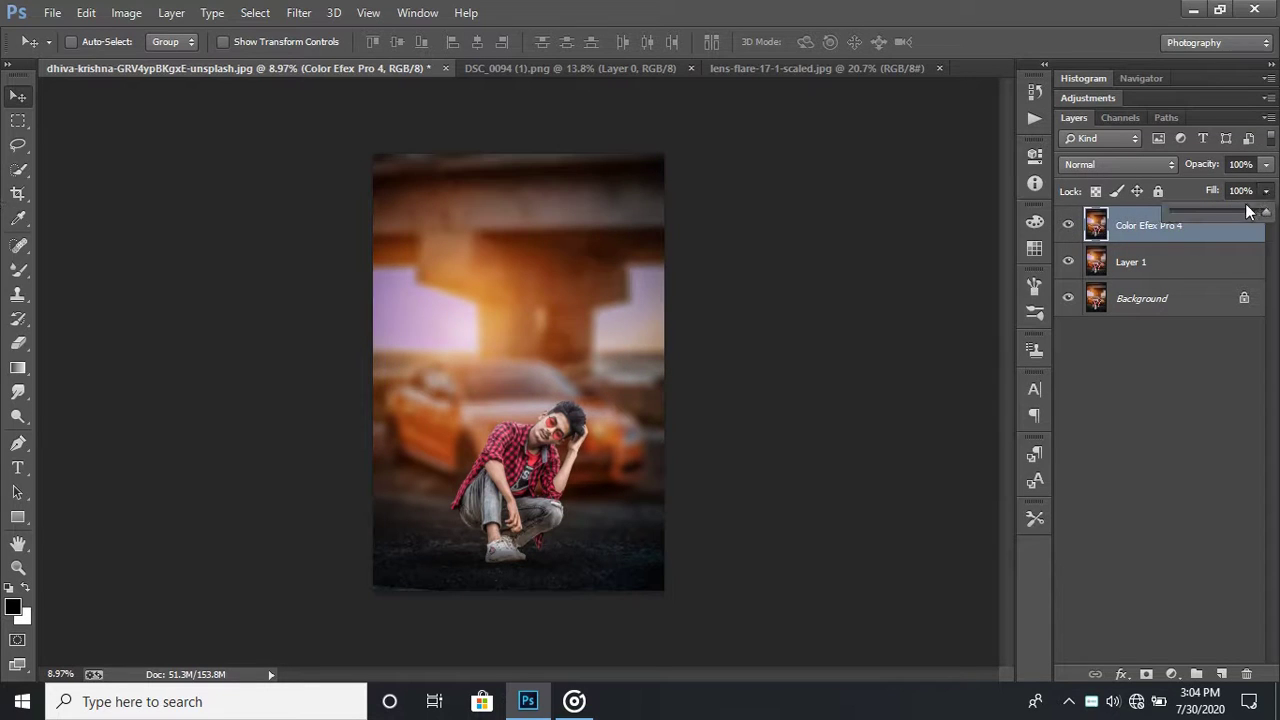
left_click(1241, 212)
left_click(1071, 266)
Step: Merge the Color Efex Pro 4 layer down into Layer 1 and compare Layer 1 on and off
right_click(1124, 222)
left_click(800, 537)
left_click(1070, 226)
left_click(1070, 226)
left_click(1070, 226)
scroll(567, 472, "up", 2)
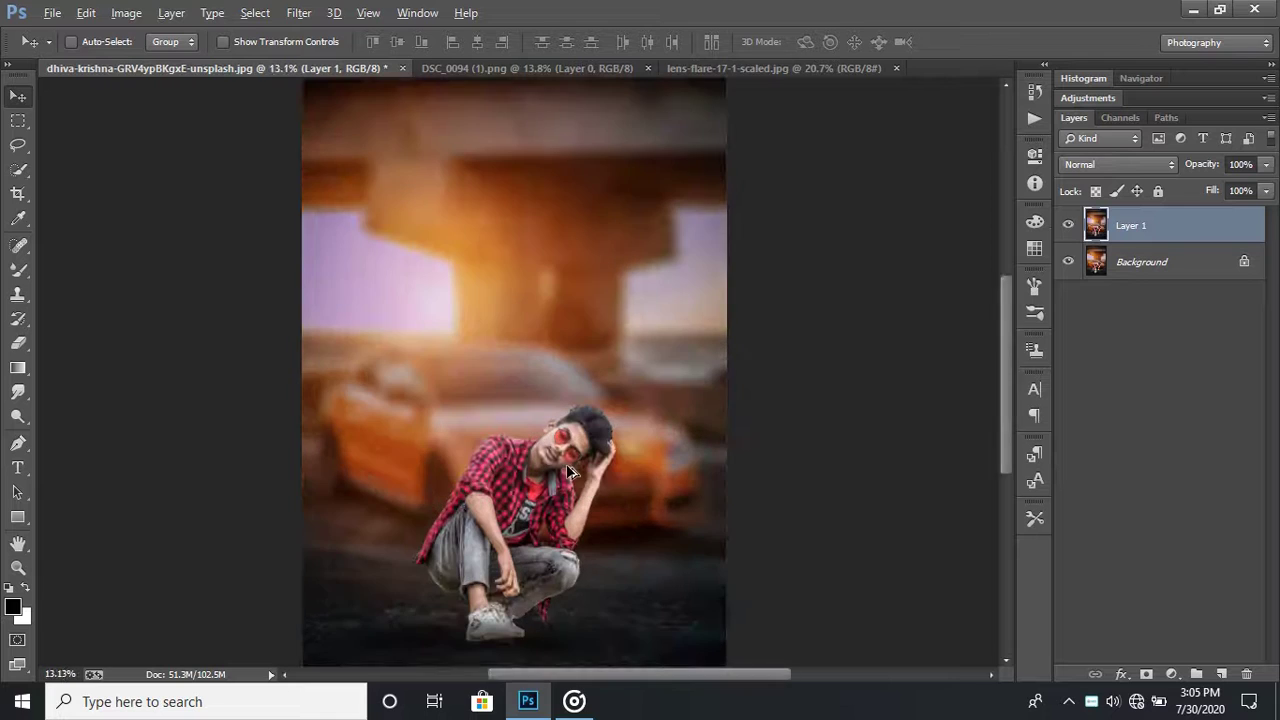
scroll(567, 472, "down", 1)
left_click(1069, 227)
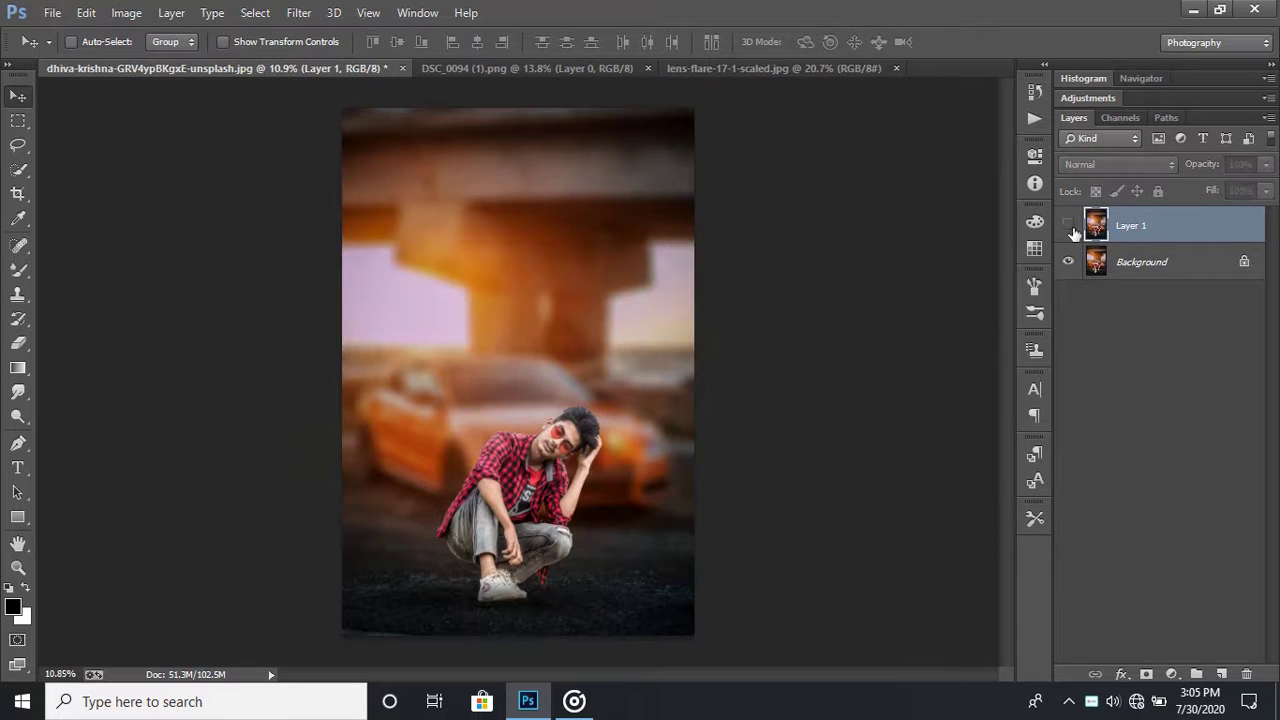
left_click(1068, 226)
Step: Recheck Layer 1's visibility, zoom onto the face, and duplicate it as Layer 1 copy
left_click(1068, 226)
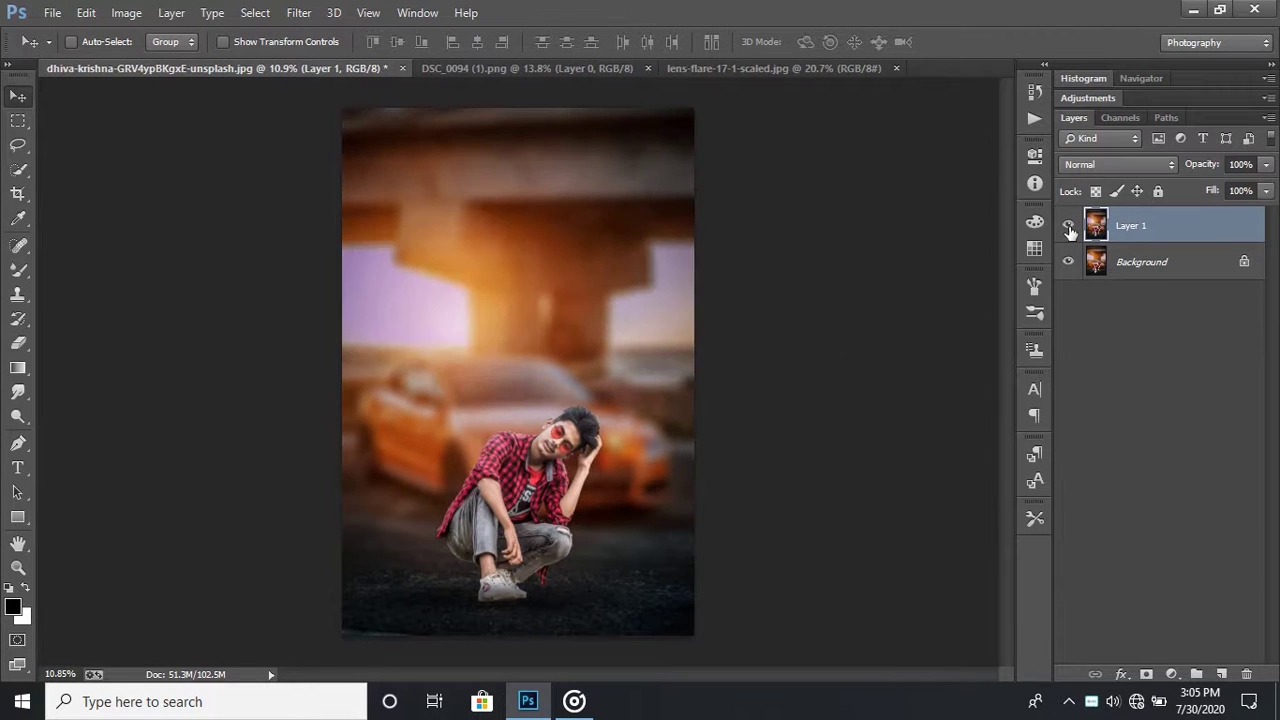
left_click(1069, 227)
left_click(1069, 227)
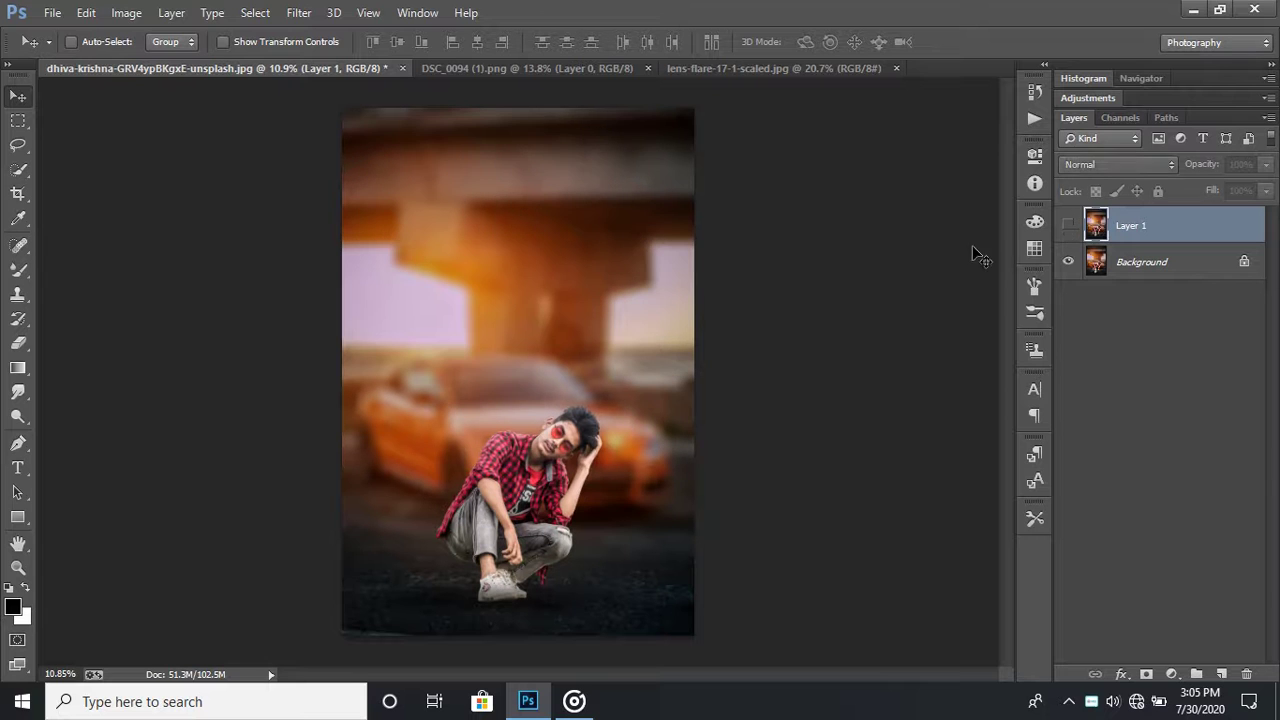
scroll(974, 257, "down", 1)
left_click(1068, 226)
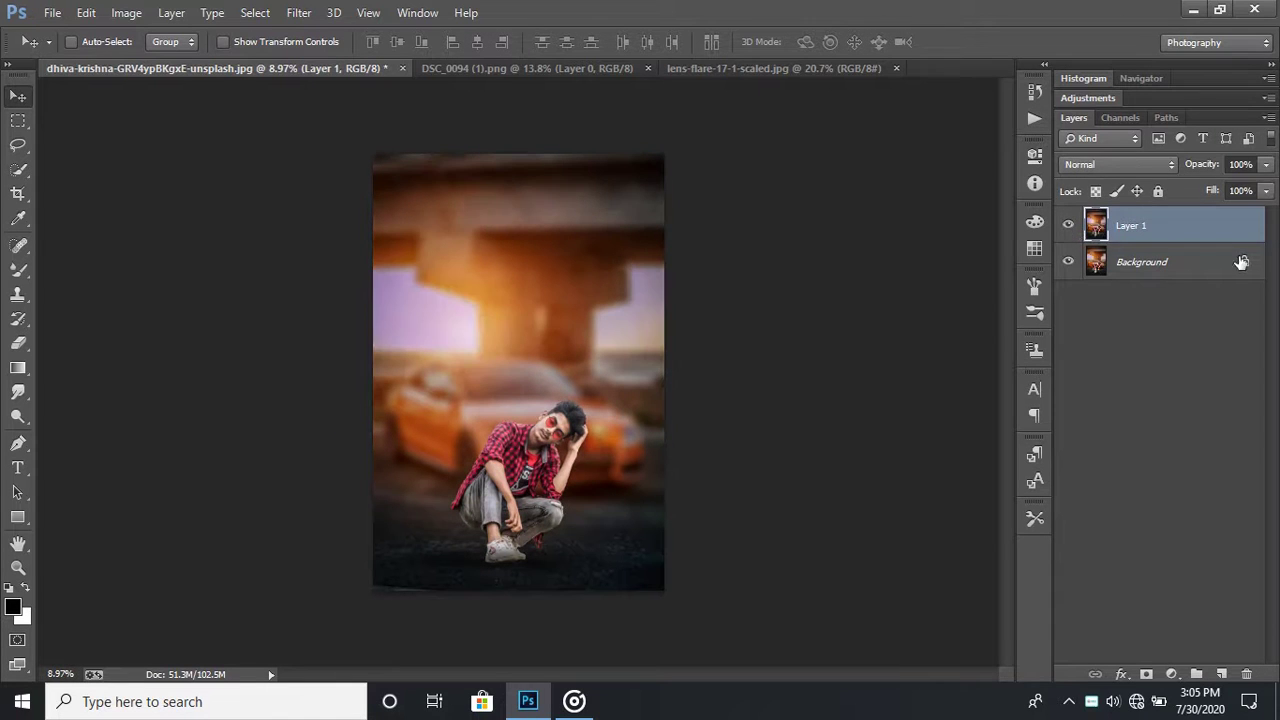
scroll(612, 444, "up", 3)
scroll(590, 410, "up", 2)
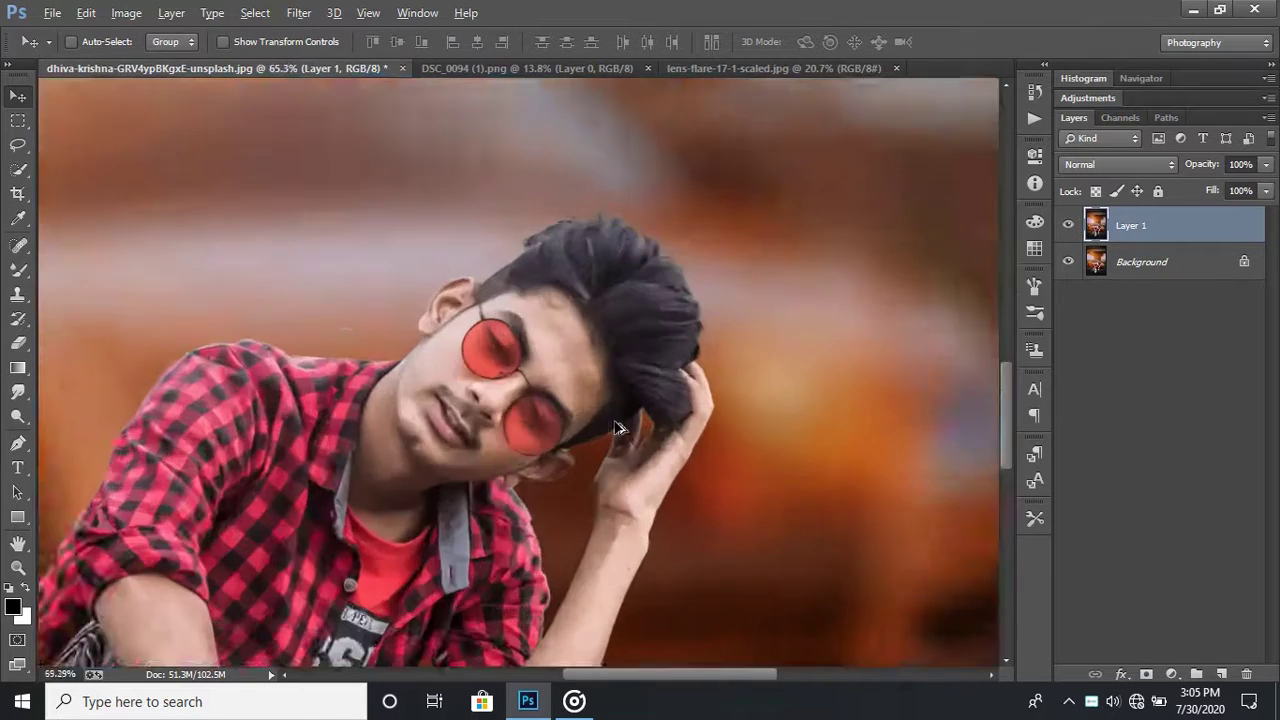
scroll(576, 393, "up", 2)
scroll(576, 393, "up", 1)
key("ctrl+j")
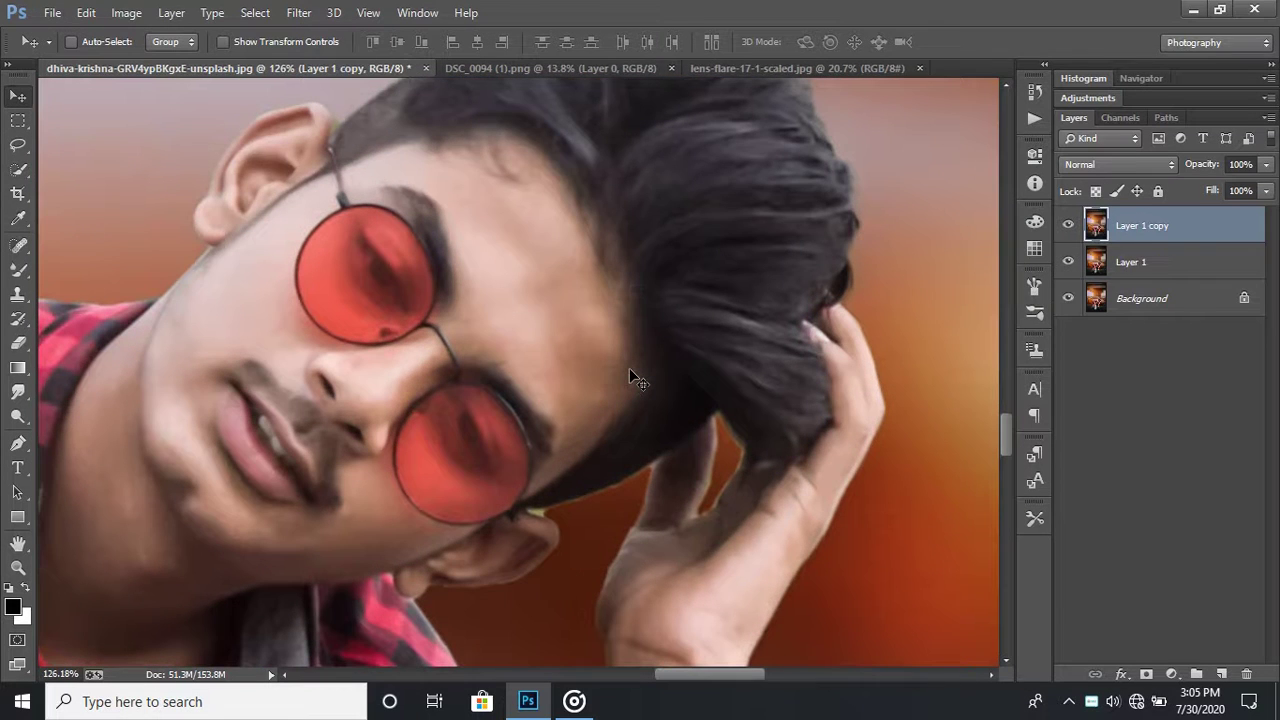
Step: Merge all visible layers and copy the merged image onto a new layer
left_click(1142, 298)
right_click(1142, 298)
left_click(1139, 430)
key("ctrl+j")
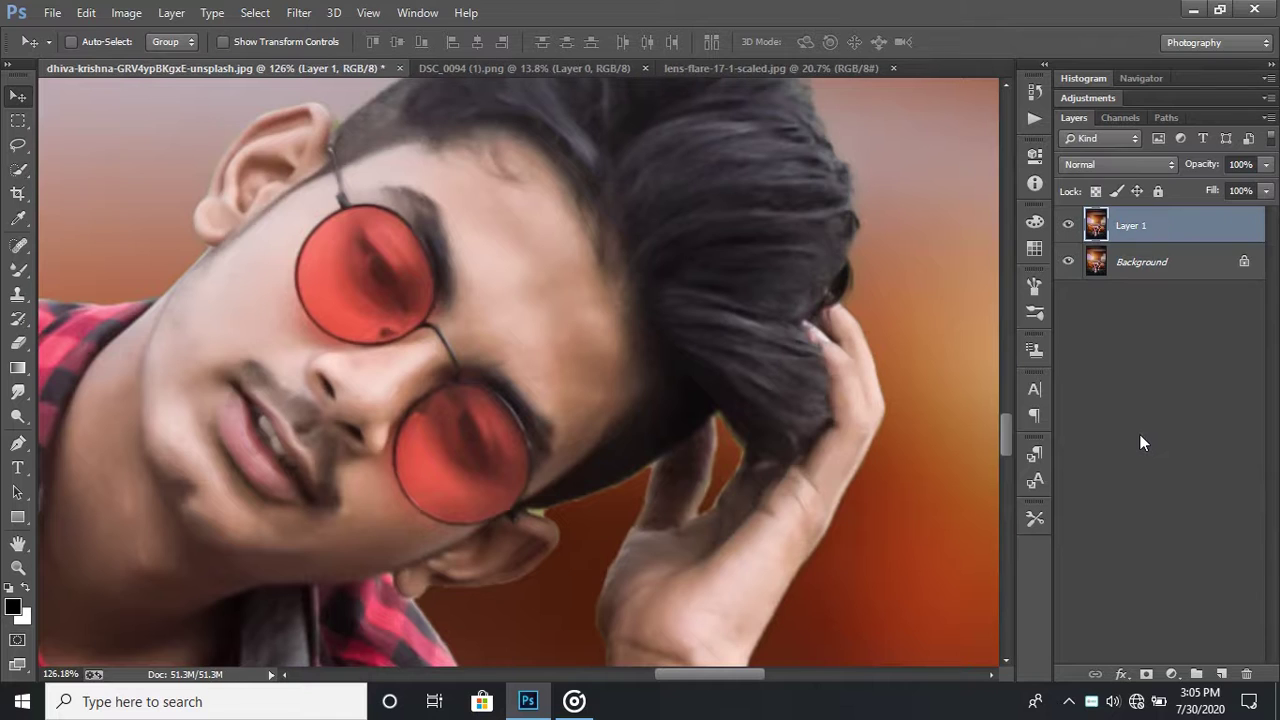
Step: Sample a skin tone and smooth the forehead and temple with the Mixer Brush
left_click(20, 219)
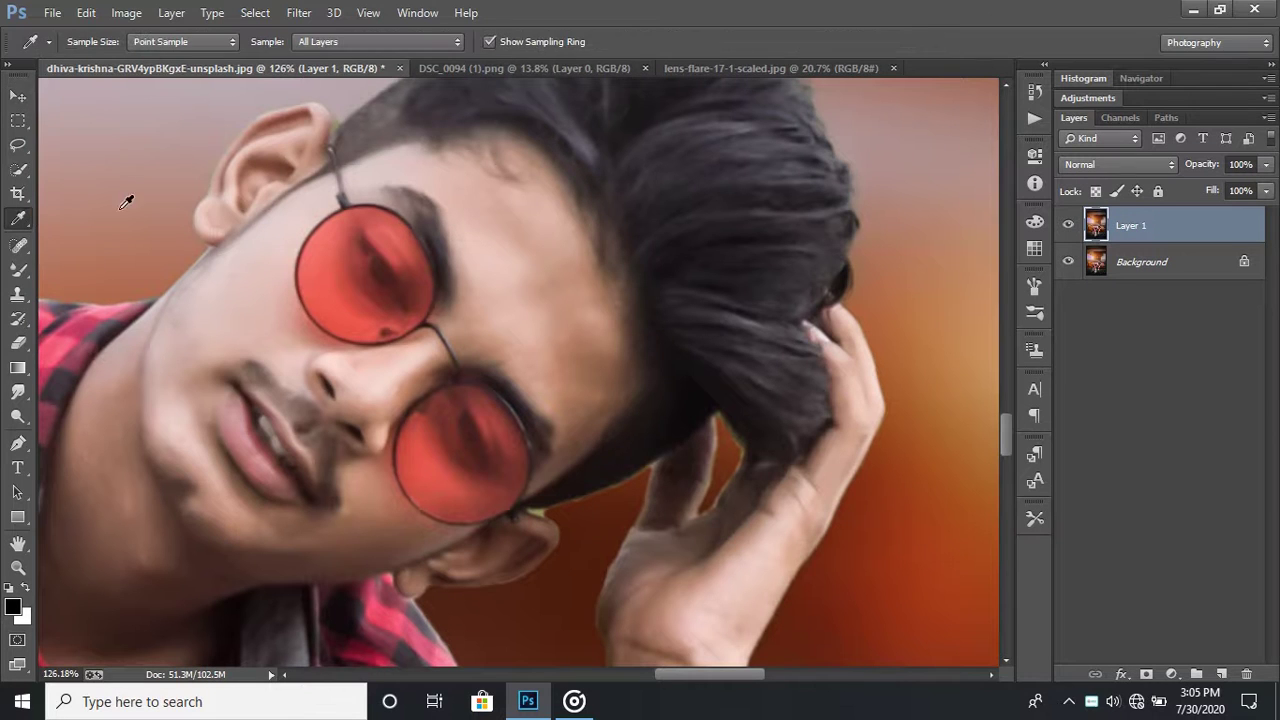
left_click(521, 255)
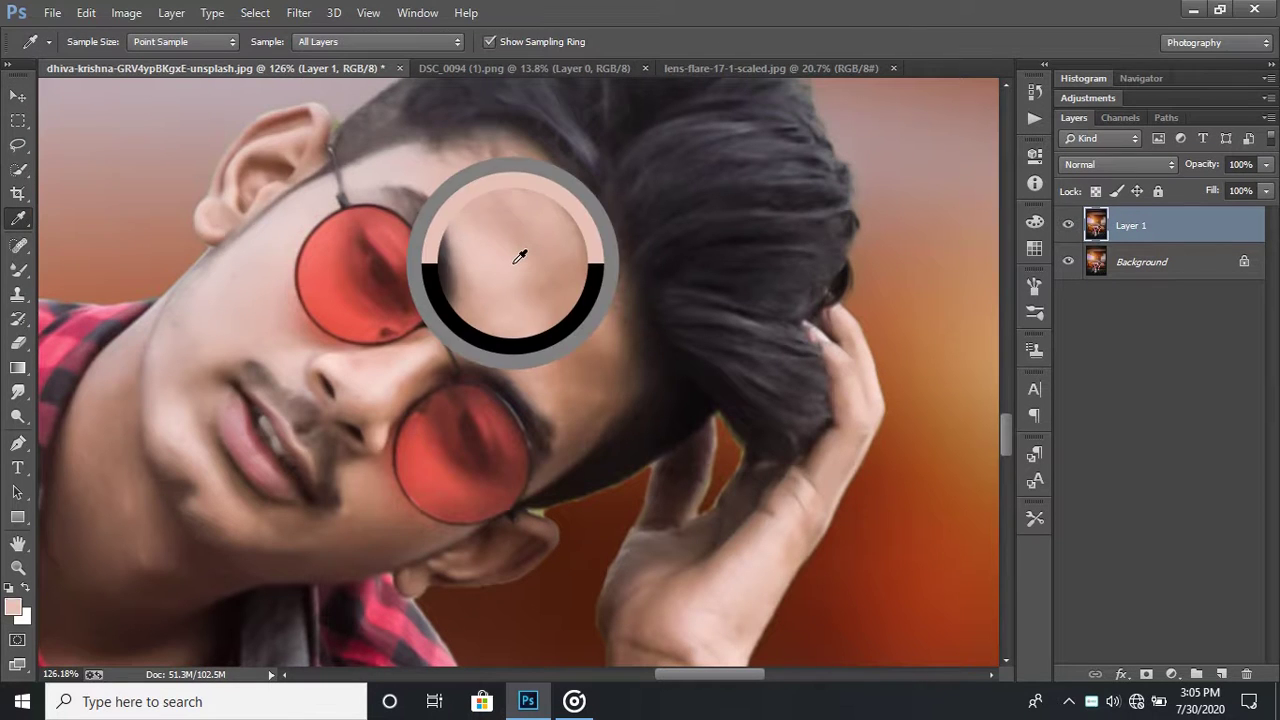
left_click(18, 268)
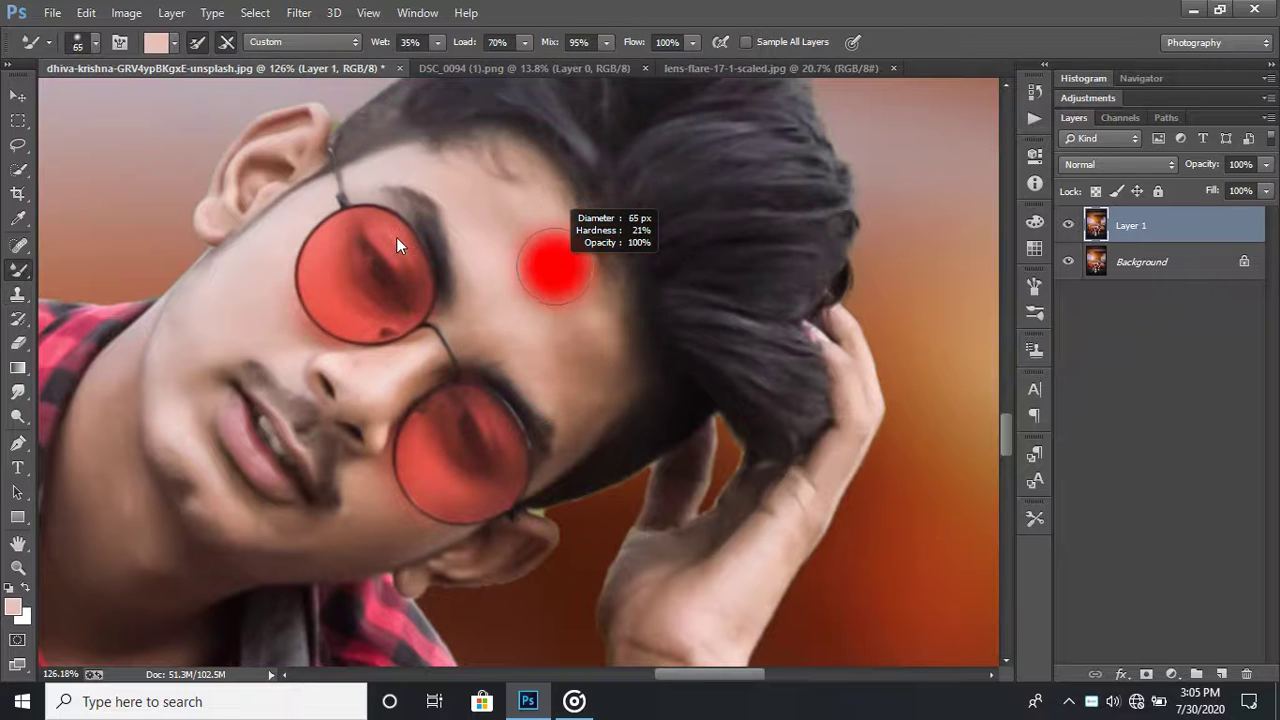
scroll(500, 268, "up", 2, "alt")
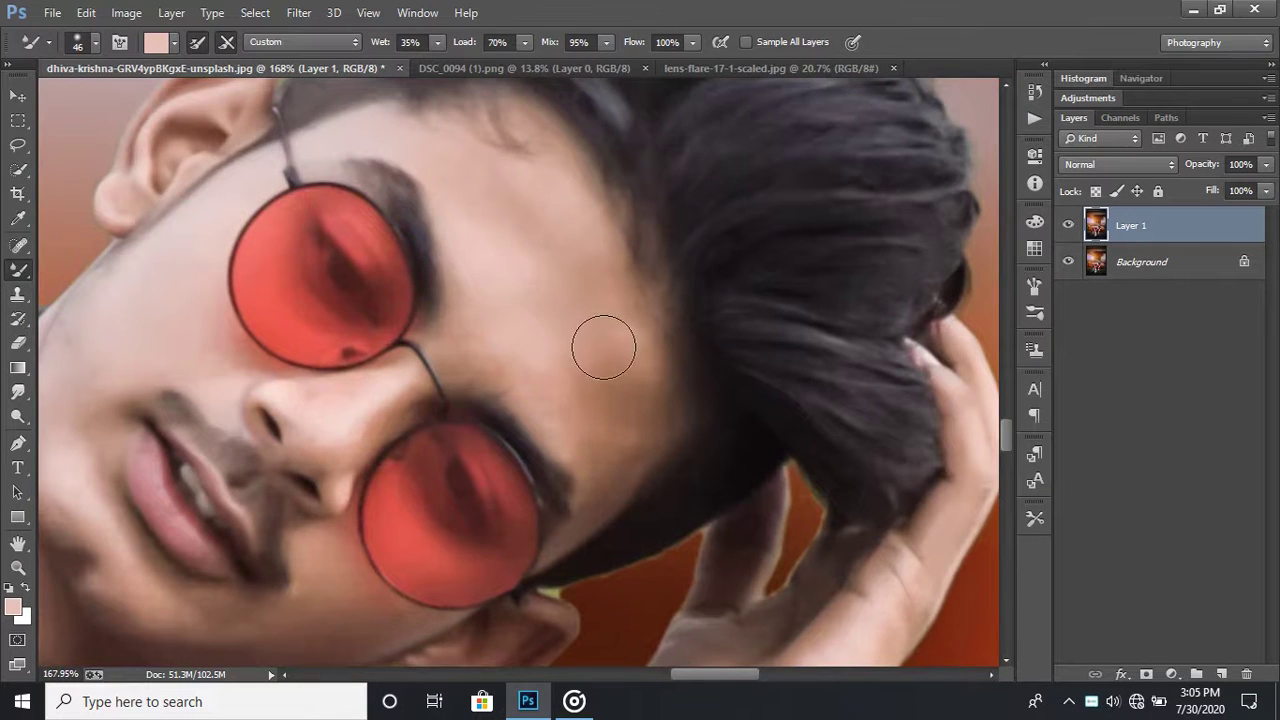
mouse_move(601, 387)
left_mouse_down()
mouse_move(594, 363)
mouse_move(634, 414)
mouse_move(577, 380)
mouse_move(571, 300)
mouse_move(520, 200)
mouse_move(497, 197)
mouse_move(502, 237)
mouse_move(469, 171)
mouse_move(554, 223)
mouse_move(549, 206)
mouse_move(495, 198)
mouse_move(586, 243)
mouse_move(609, 337)
mouse_move(563, 386)
mouse_move(615, 413)
mouse_move(586, 443)
mouse_move(606, 457)
mouse_move(623, 371)
mouse_move(614, 473)
left_mouse_up()
Step: Shrink the brush to 40 and zoom in and out to check the forehead smoothing
scroll(580, 463, "up", 3)
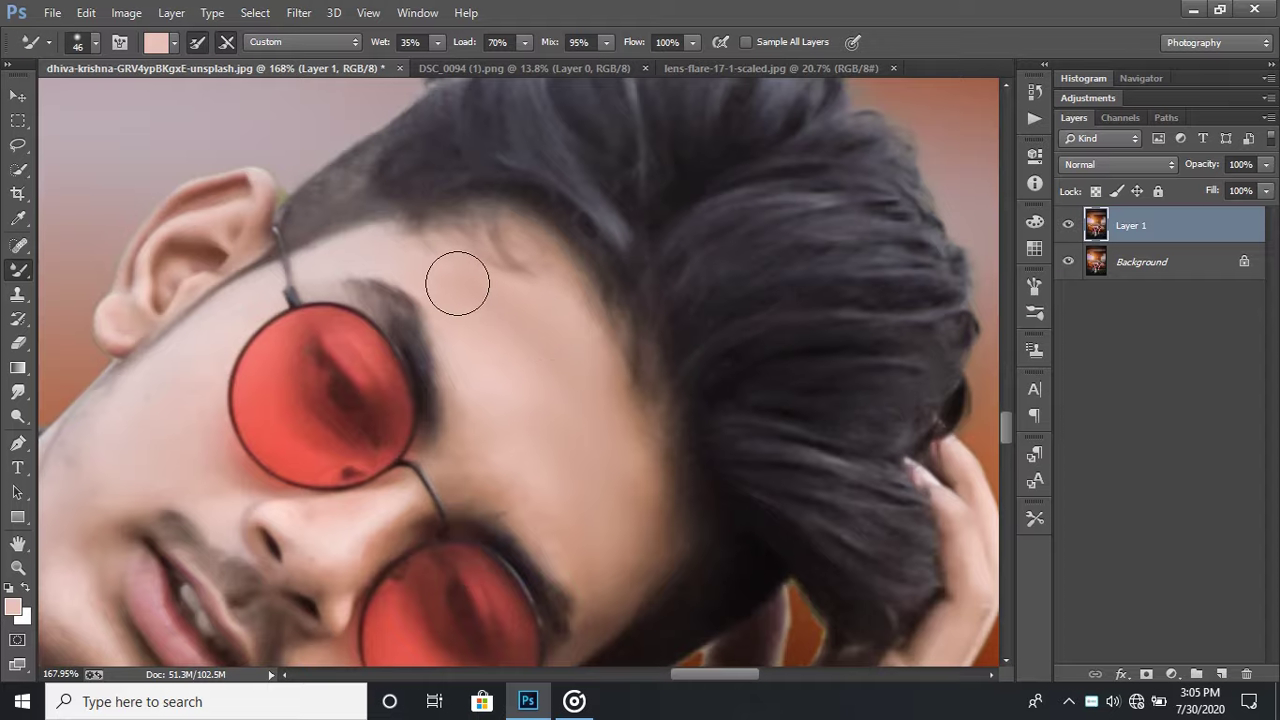
key("bracketleft")
key("bracketleft")
key("bracketleft")
scroll(531, 329, "down", 3)
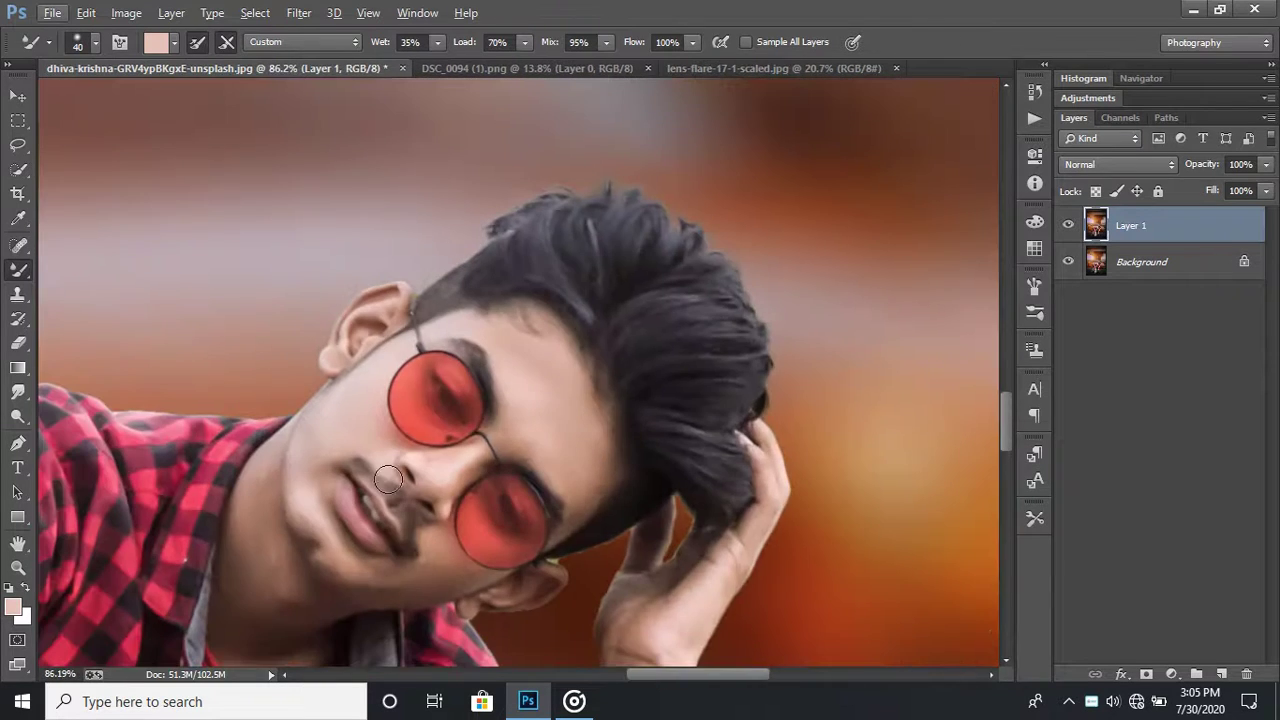
scroll(550, 357, "up", 2)
scroll(550, 357, "up", 1)
scroll(600, 530, "up", 1)
scroll(640, 520, "down", 1)
scroll(600, 475, "up", 1)
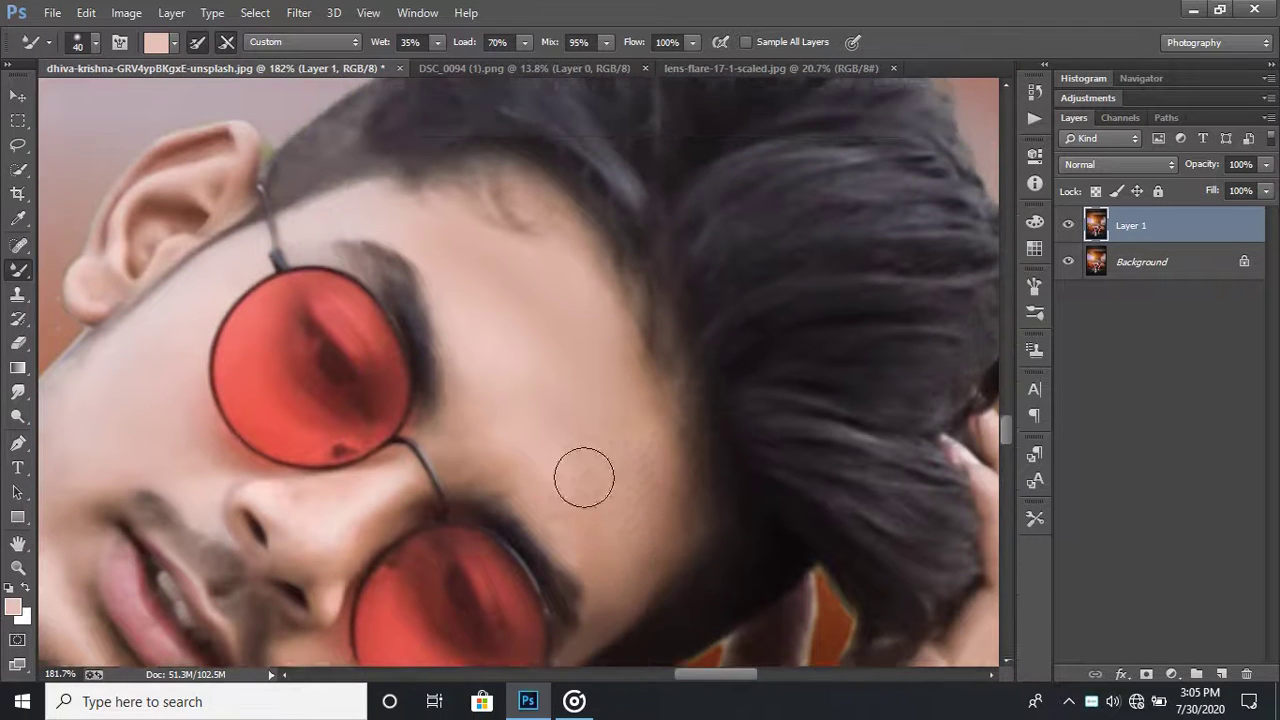
scroll(540, 400, "up", 1)
scroll(337, 337, "down", 1)
scroll(300, 400, "down", 1)
scroll(257, 471, "down", 1)
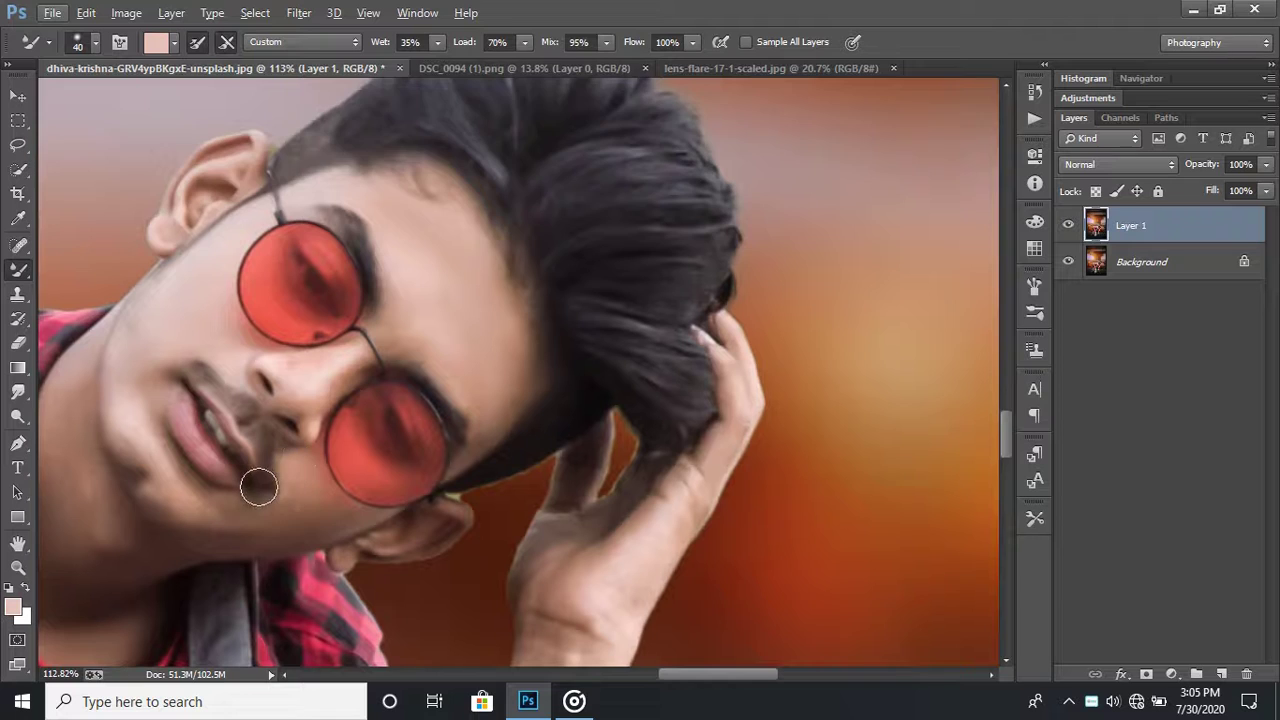
scroll(684, 491, "down", 1)
scroll(684, 491, "down", 1)
scroll(608, 486, "down", 2)
scroll(566, 414, "down", 1)
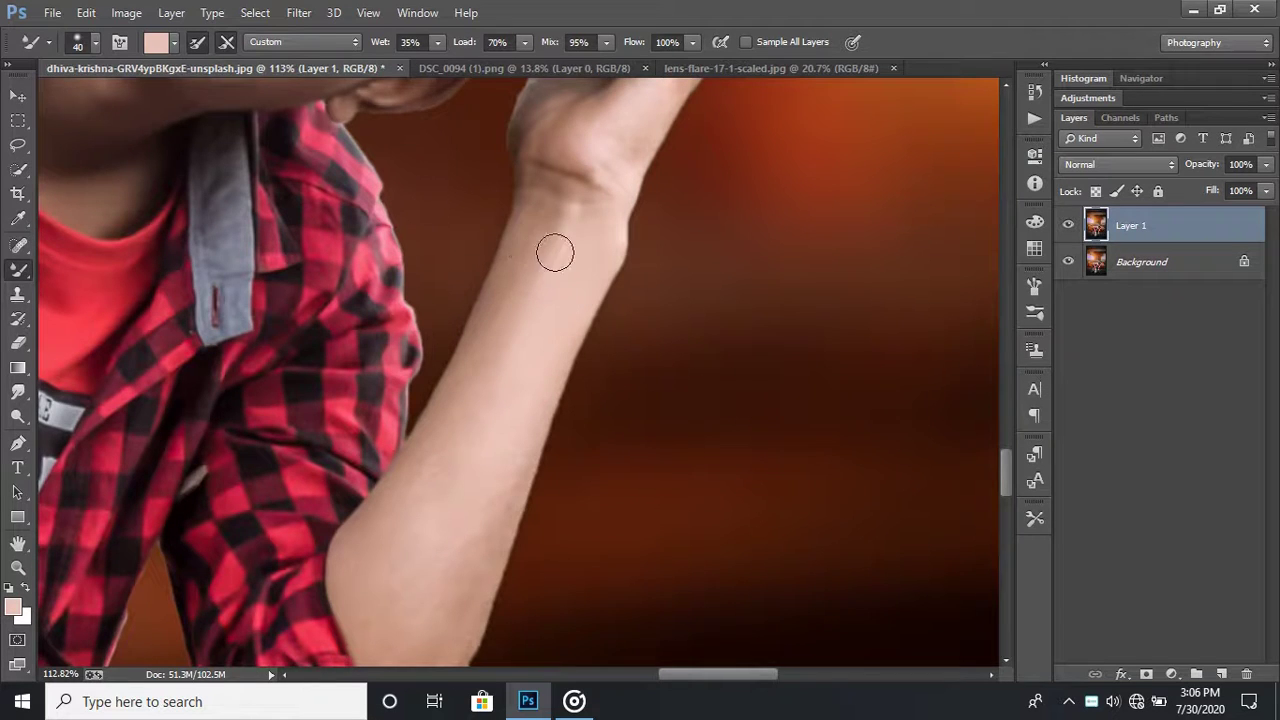
Step: Smooth the forearm skin near the elbow and down the elbow crease toward the cuff
scroll(555, 252, "down", 1)
scroll(508, 245, "down", 2)
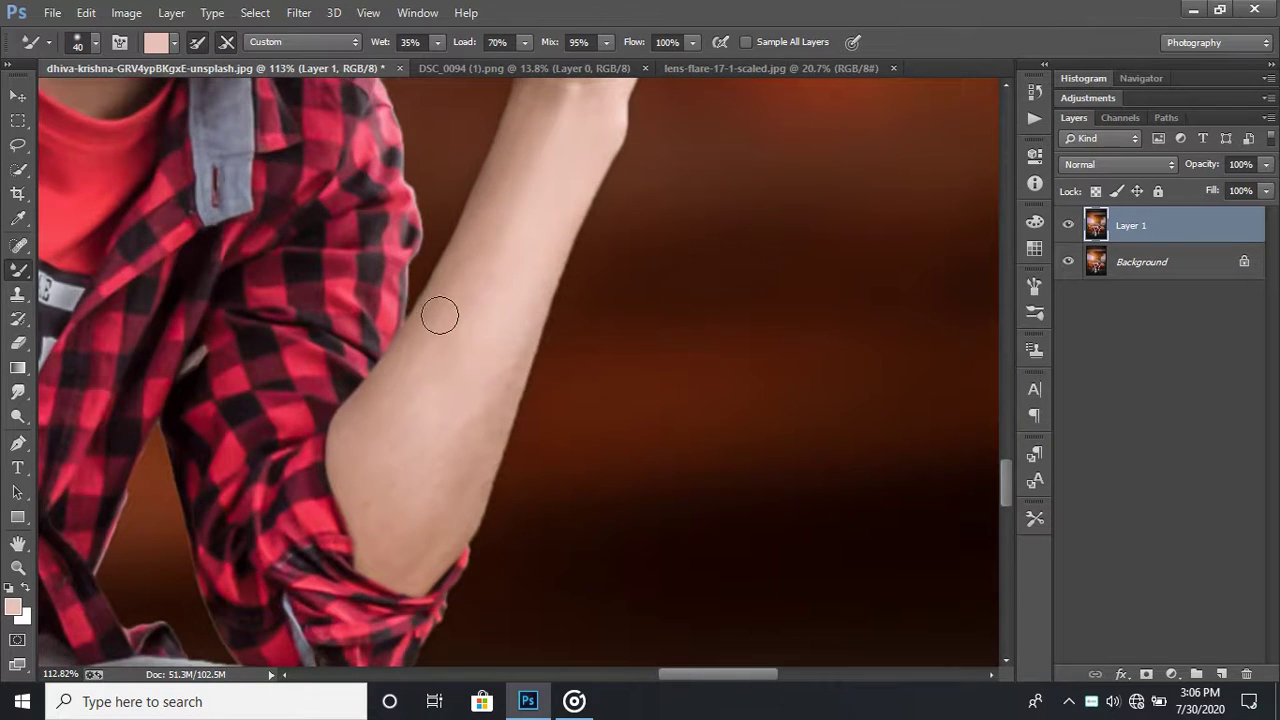
scroll(503, 234, "down", 2)
scroll(498, 236, "up", 2)
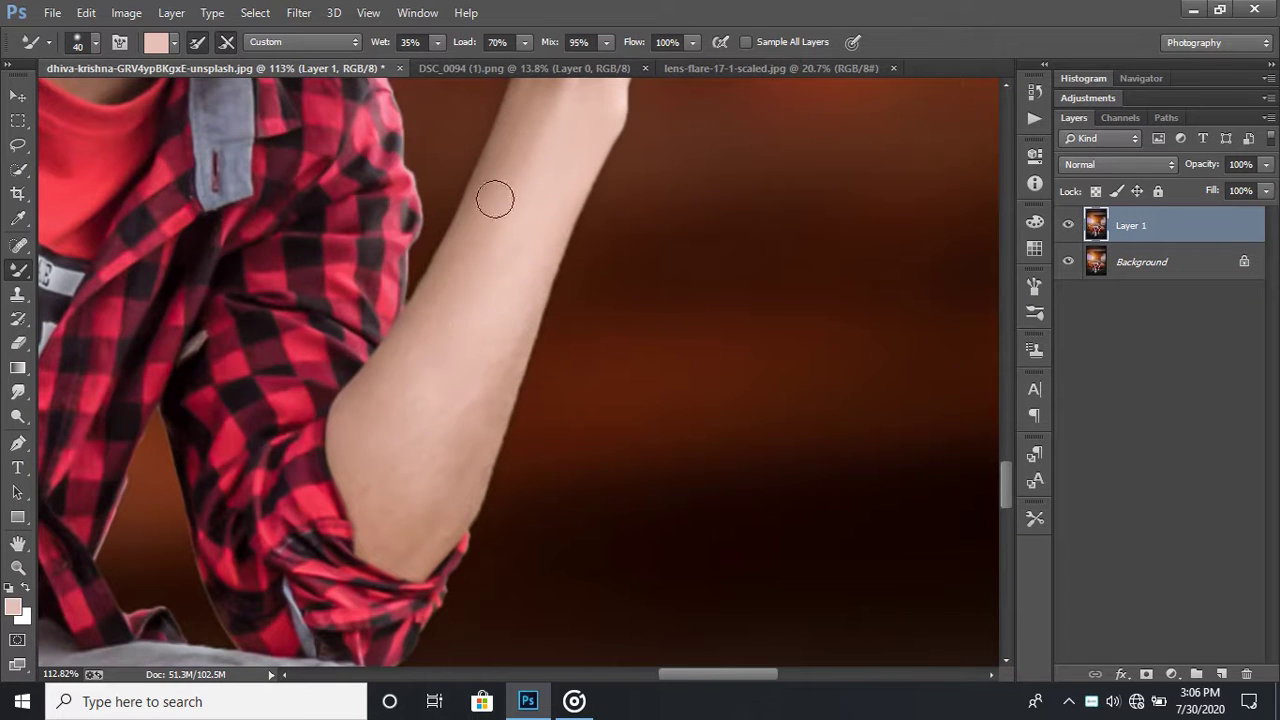
left_click_drag(478, 414, 422, 426)
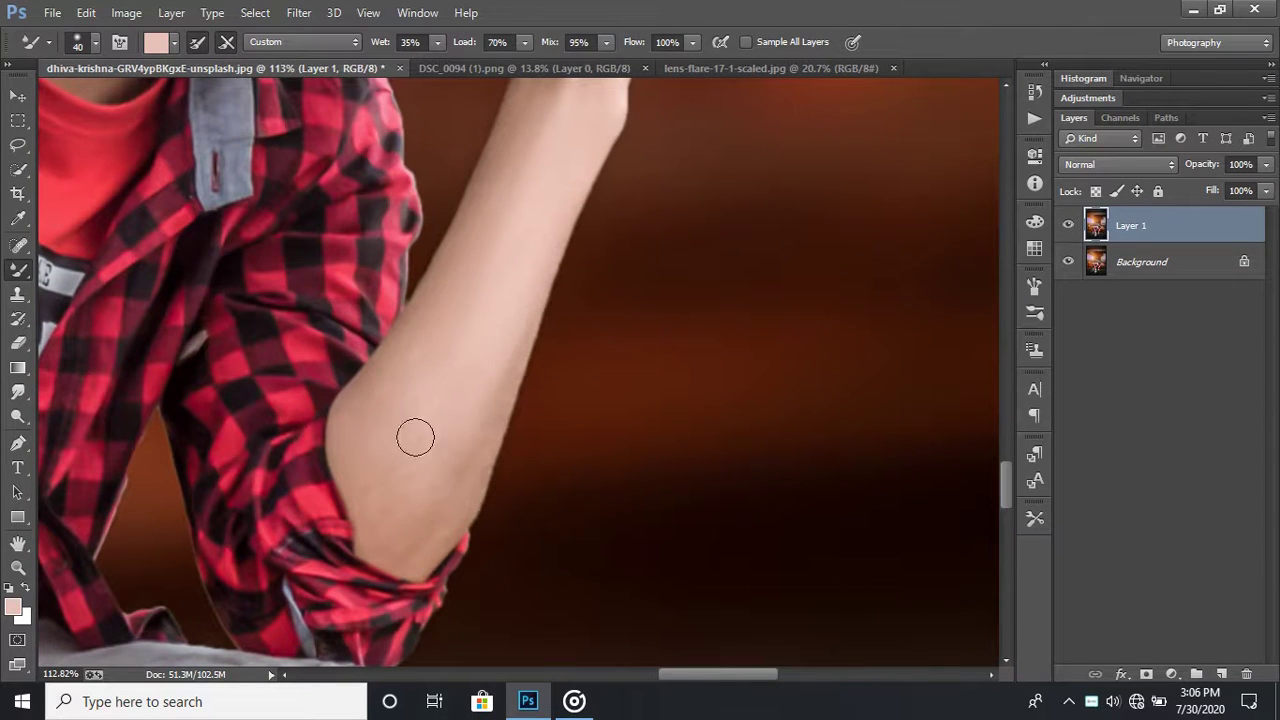
mouse_move(513, 340)
left_mouse_down()
mouse_move(517, 323)
mouse_move(458, 457)
mouse_move(393, 370)
left_mouse_up()
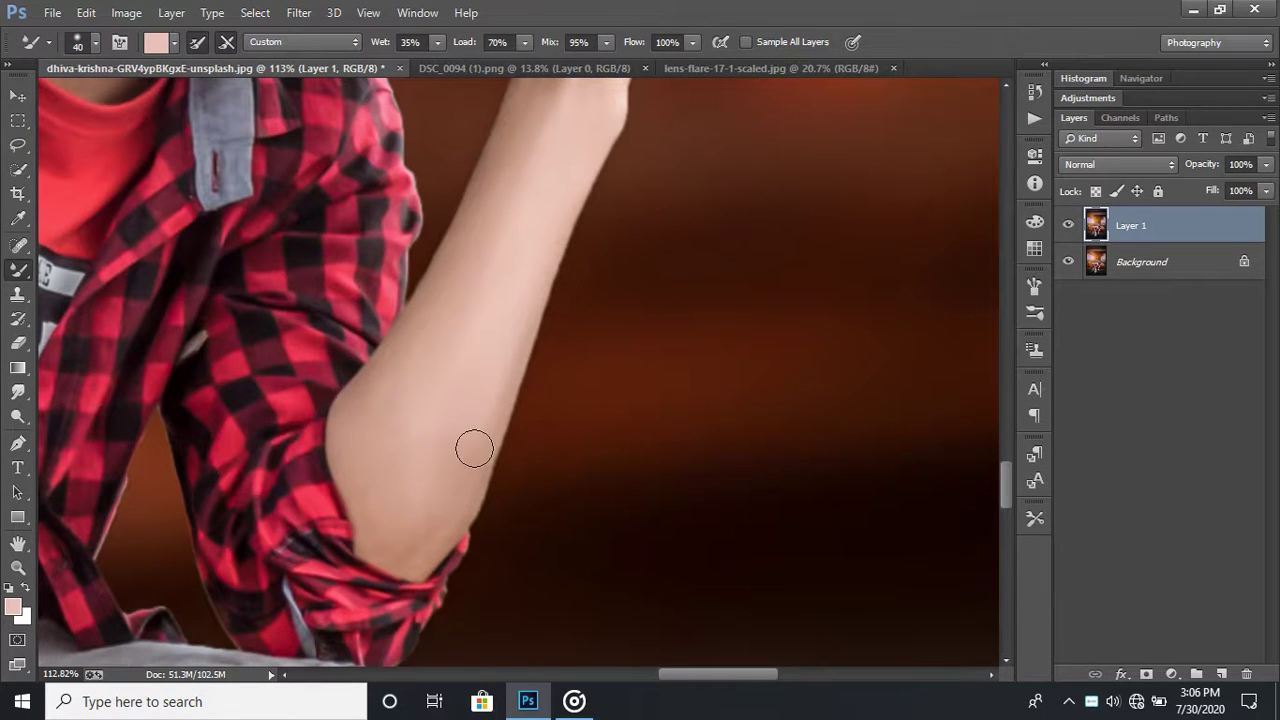
left_click_drag(475, 464, 423, 516)
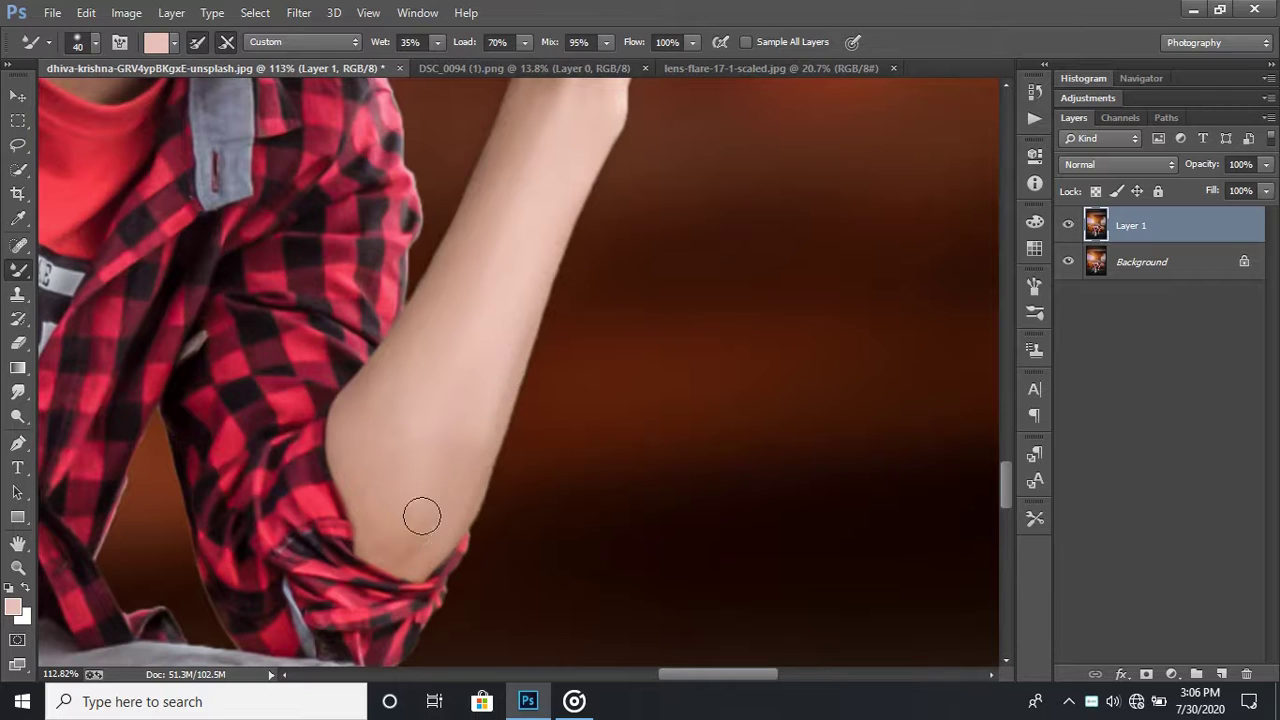
left_click_drag(354, 473, 405, 549)
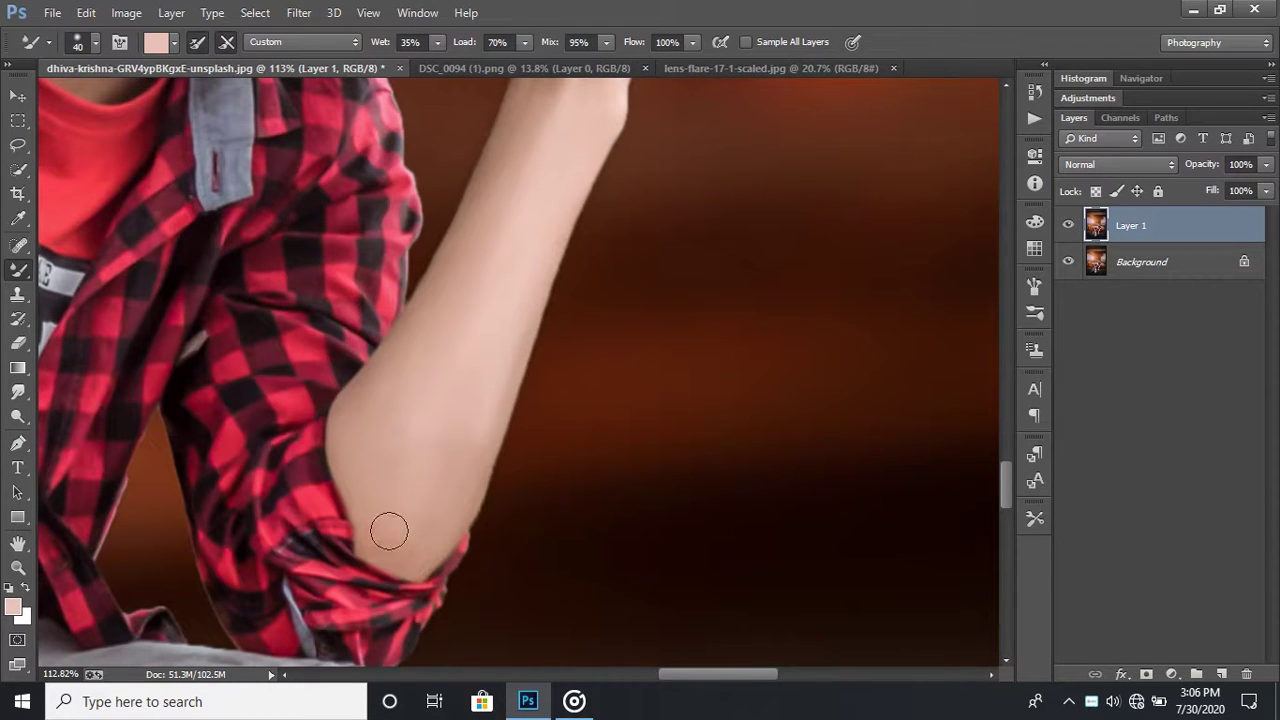
Step: Zoom out and back in to review the smoothed arm and elbow
scroll(446, 441, "down", 3)
scroll(657, 514, "down", 2)
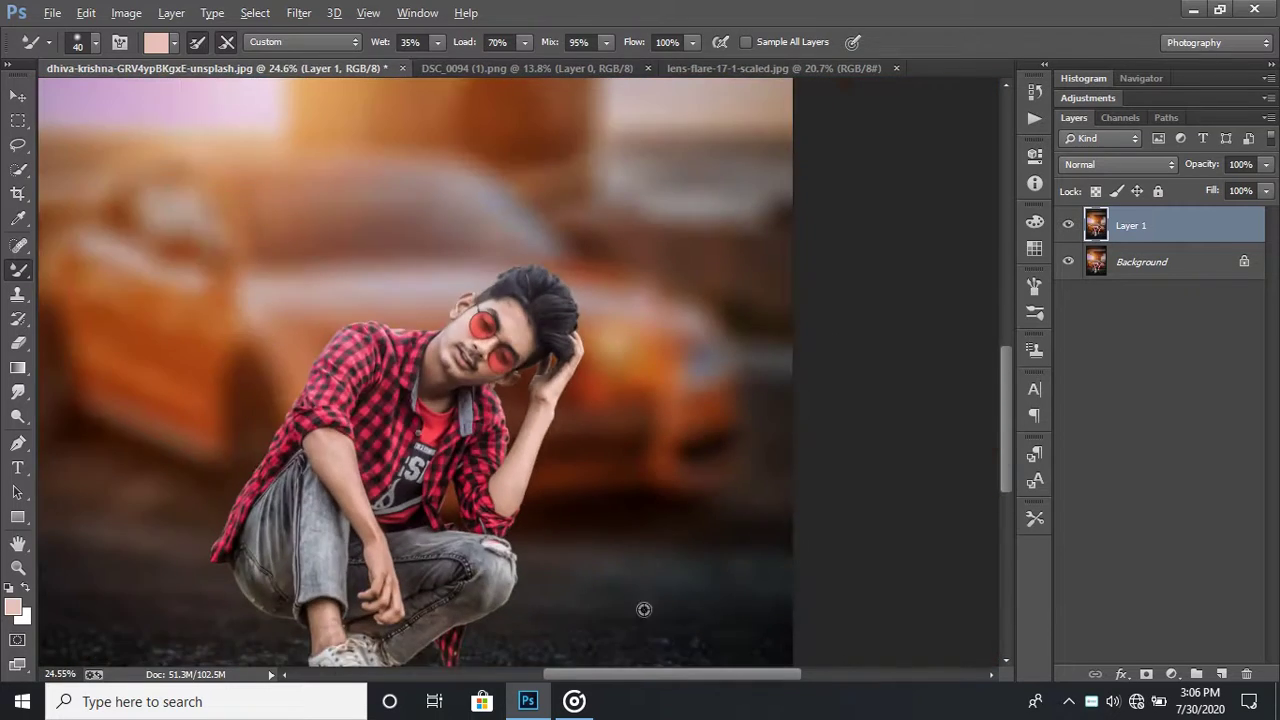
scroll(643, 606, "down", 2)
scroll(469, 584, "up", 1)
scroll(657, 483, "up", 2)
scroll(657, 483, "up", 4)
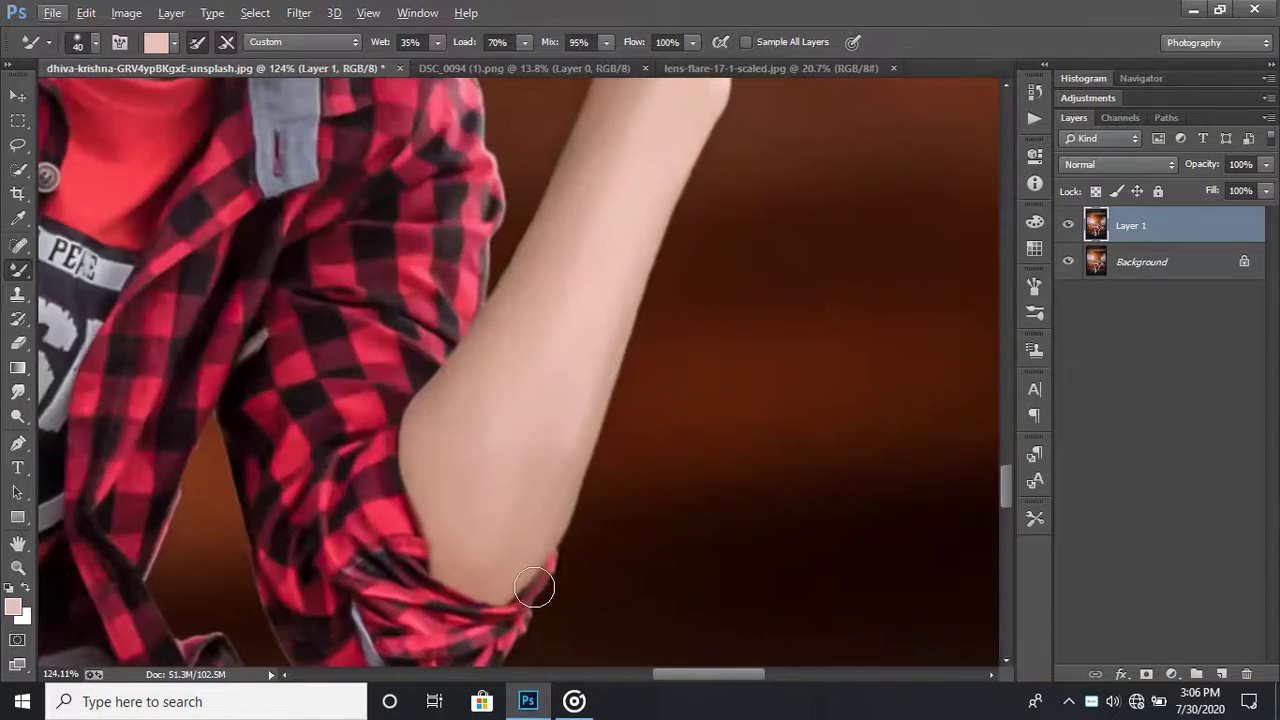
scroll(540, 434, "up", 1)
scroll(525, 382, "up", 1)
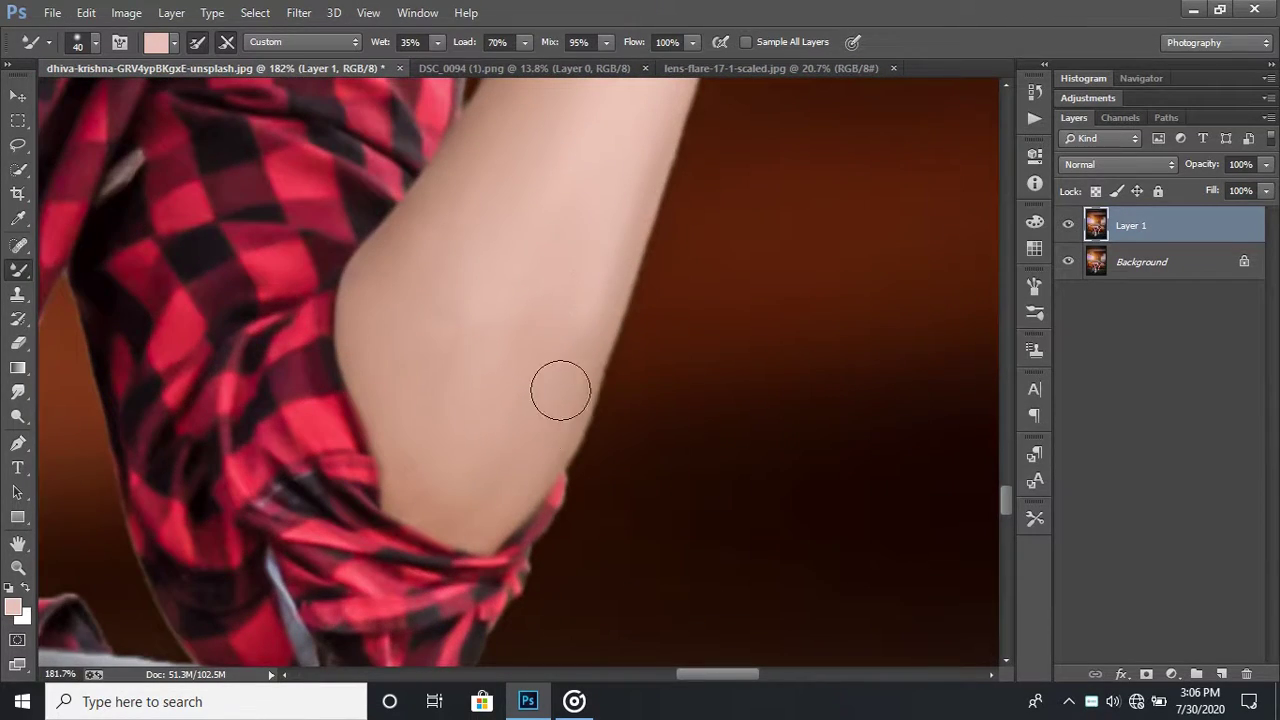
scroll(462, 448, "down", 3)
scroll(387, 501, "down", 2)
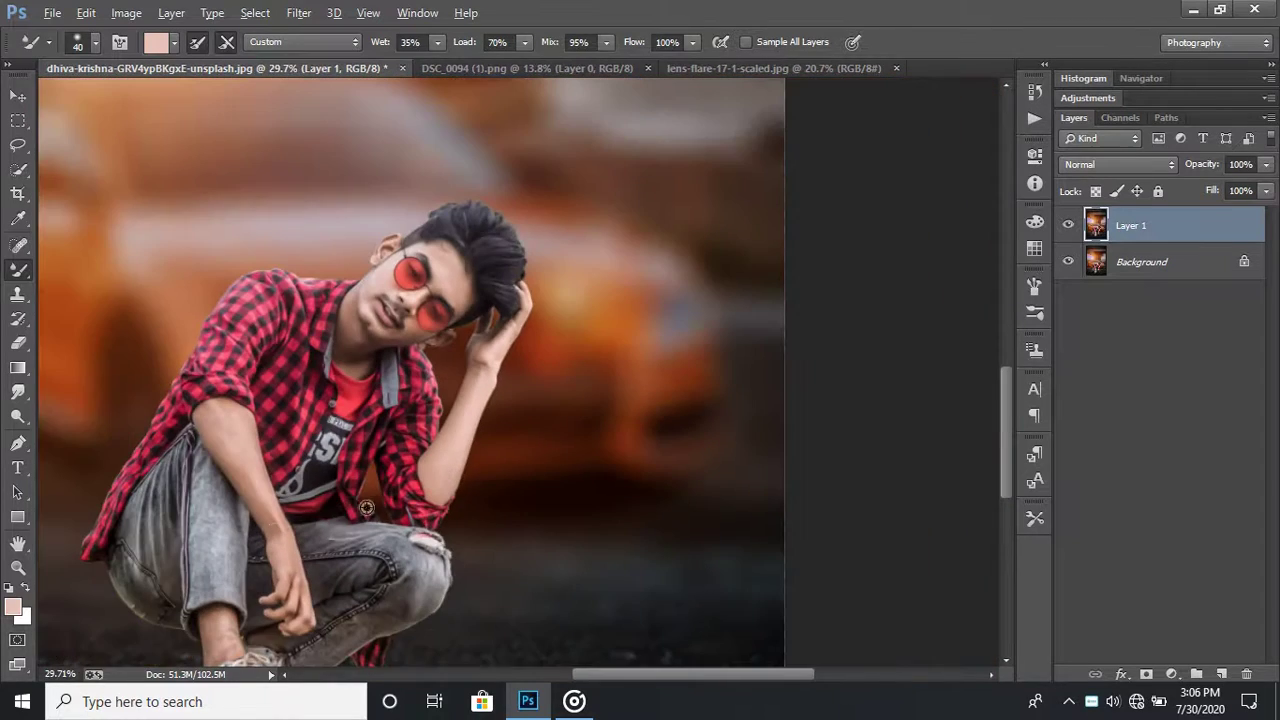
Step: Zoom in on the man's cheek and jaw below the red glasses
scroll(330, 420, "up", 2)
scroll(350, 330, "up", 3)
scroll(360, 300, "up", 2)
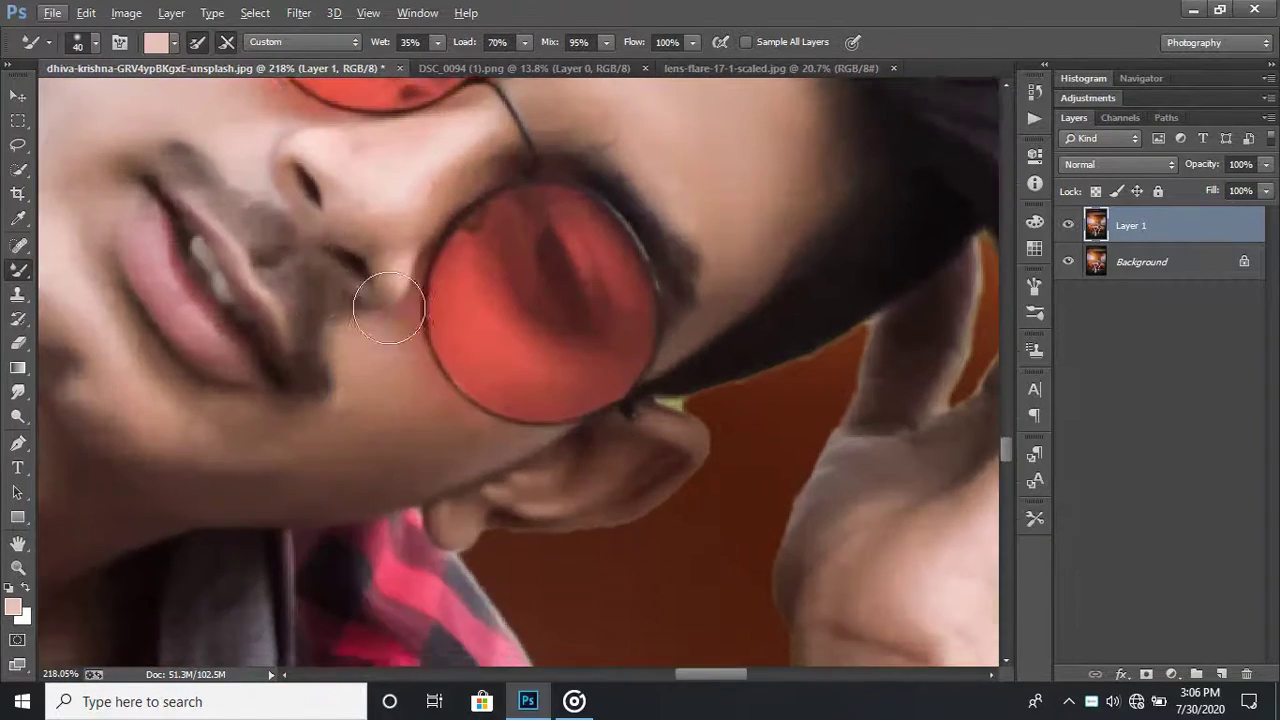
scroll(413, 315, "up", 1)
scroll(394, 314, "up", 1)
scroll(390, 320, "up", 1)
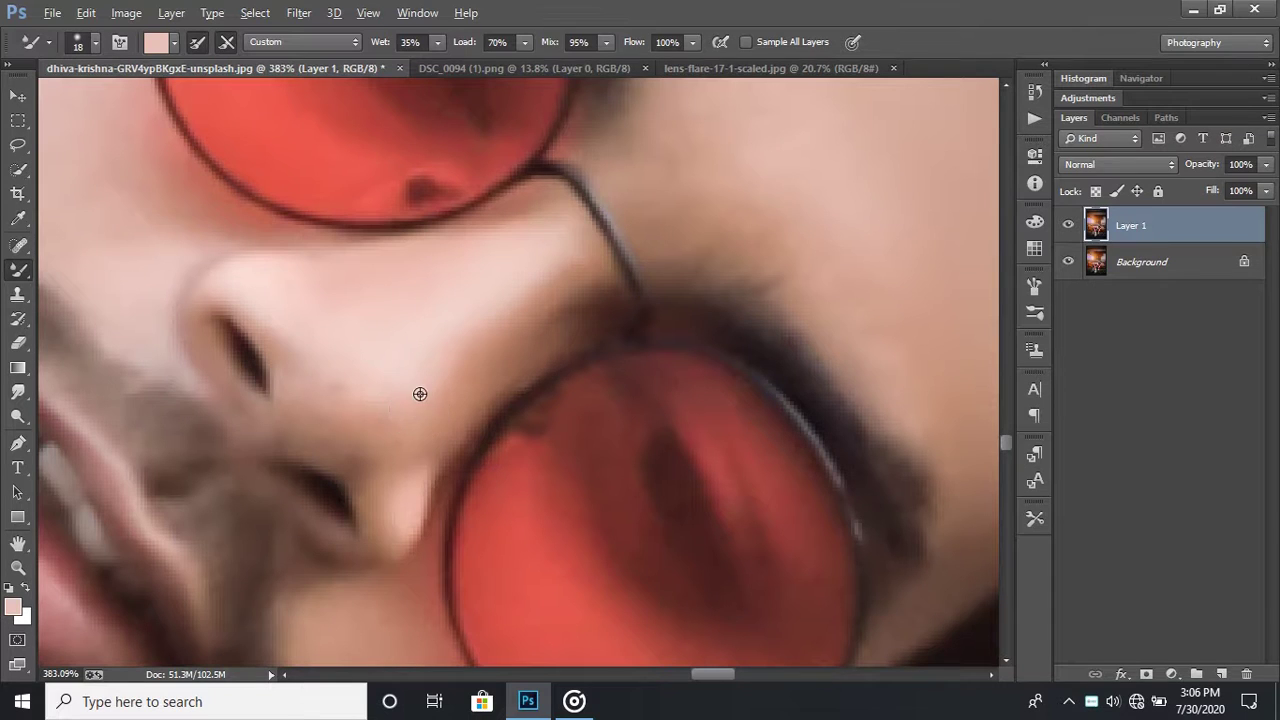
scroll(420, 393, "down", 1)
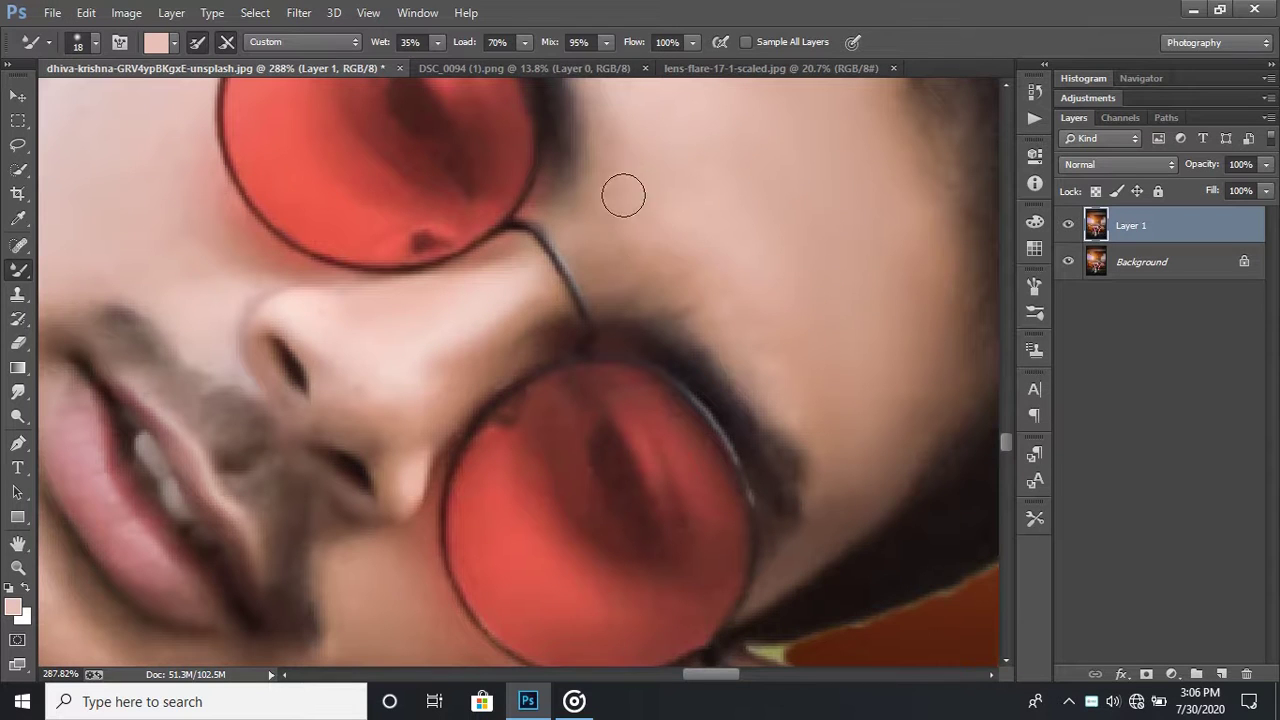
scroll(667, 273, "up", 2)
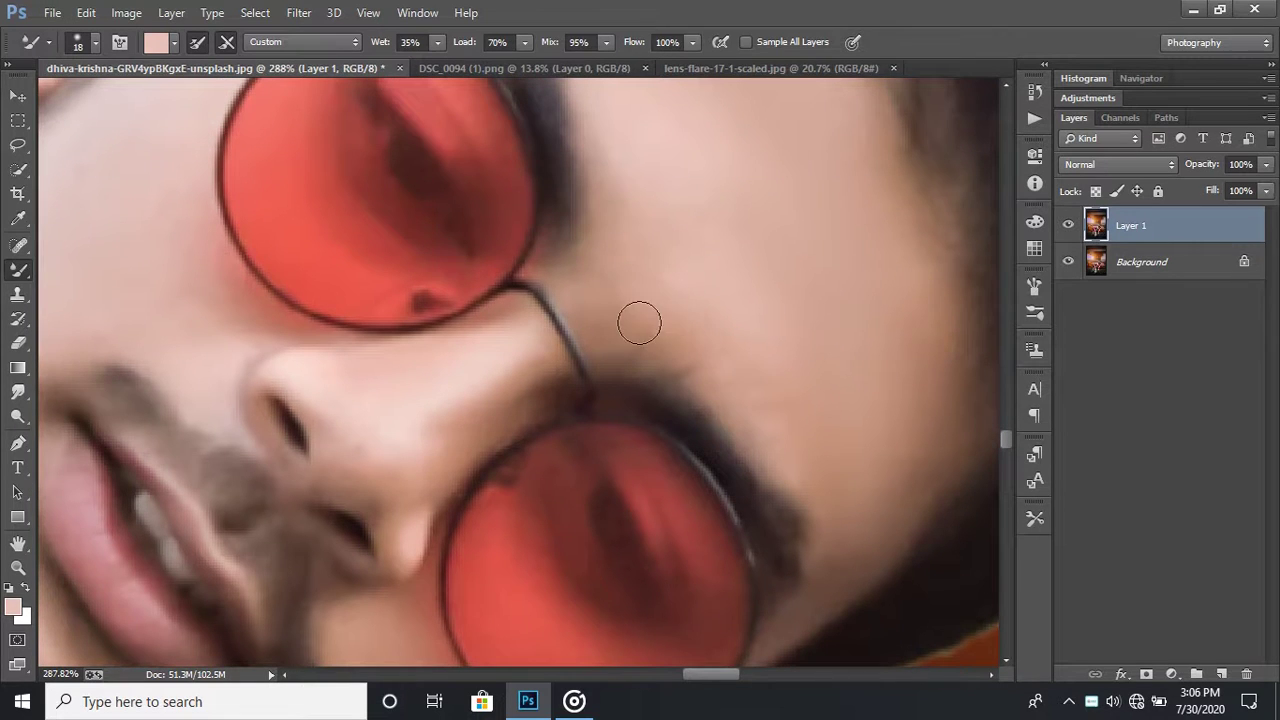
scroll(723, 356, "up", 5)
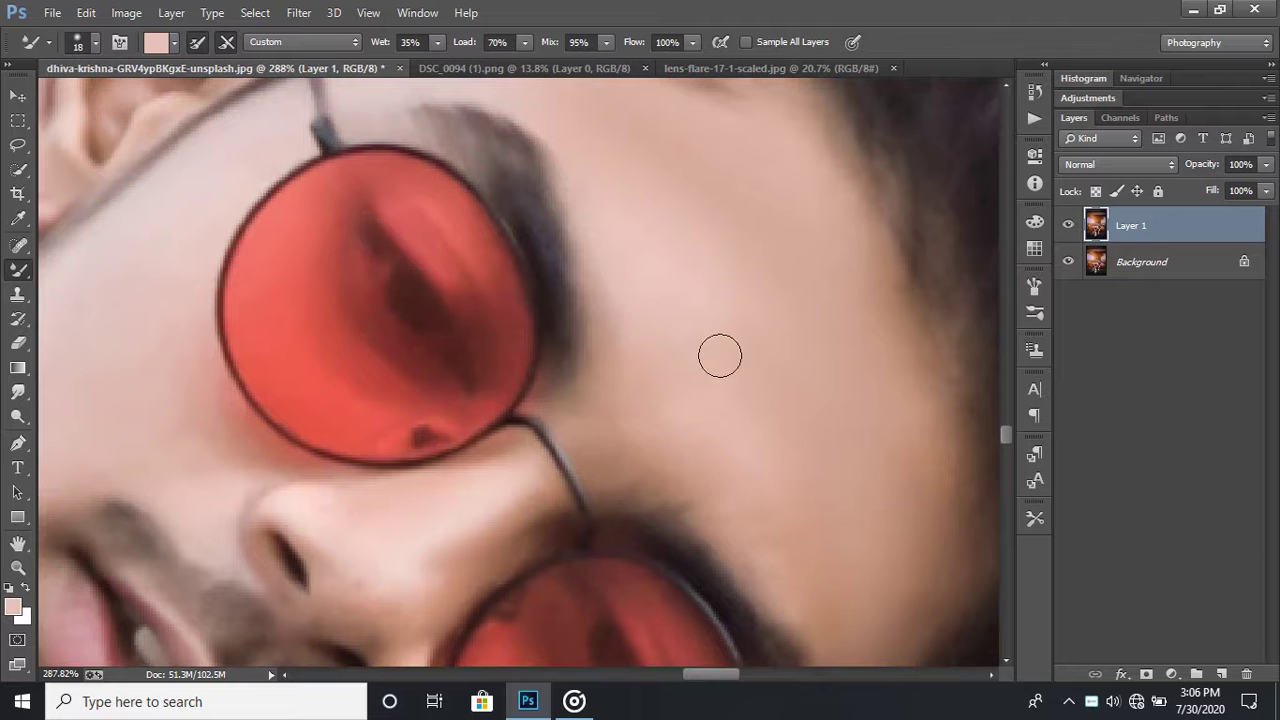
scroll(646, 403, "up", 2)
scroll(780, 400, "up", 3)
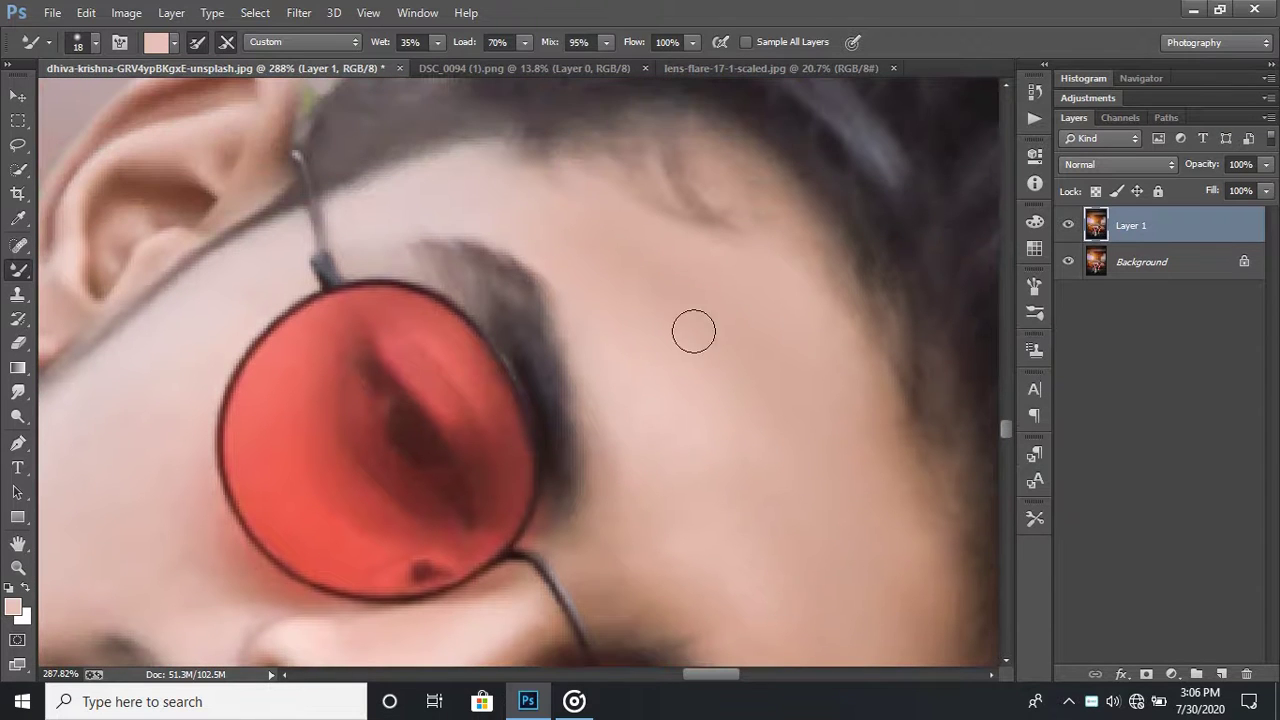
scroll(685, 295, "down", 3)
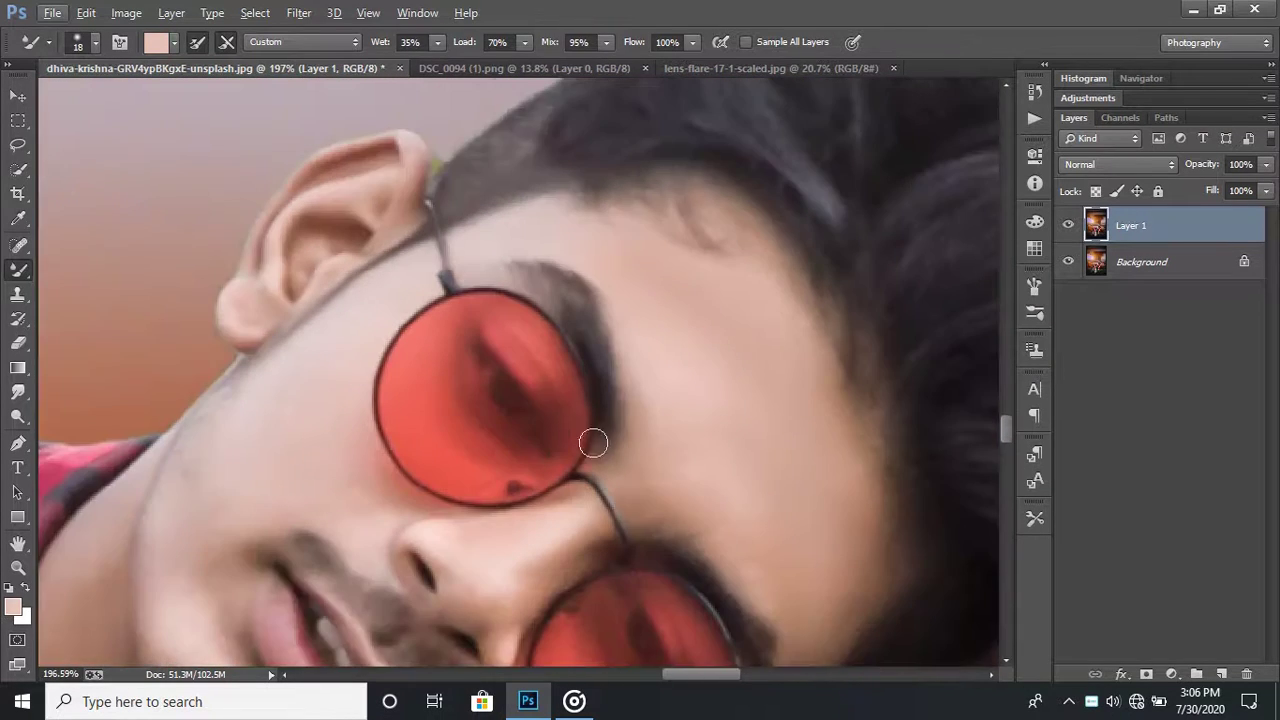
scroll(583, 429, "up", 4)
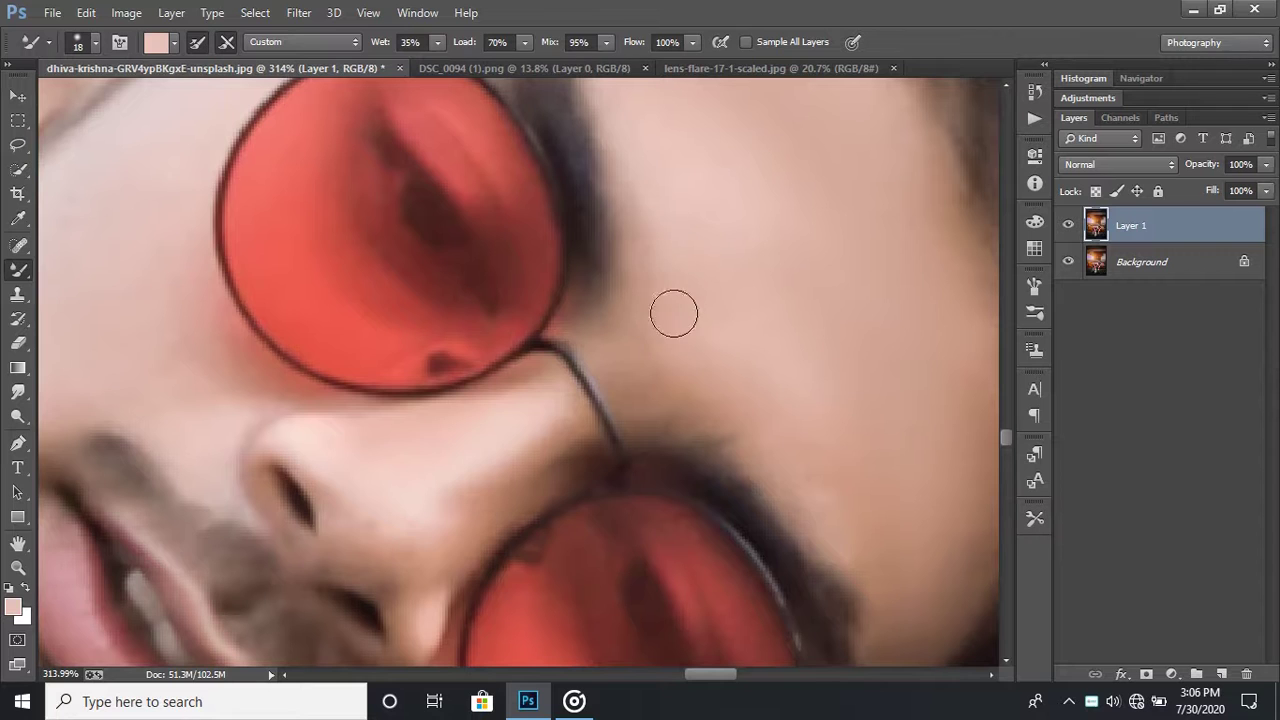
scroll(838, 406, "down", 3)
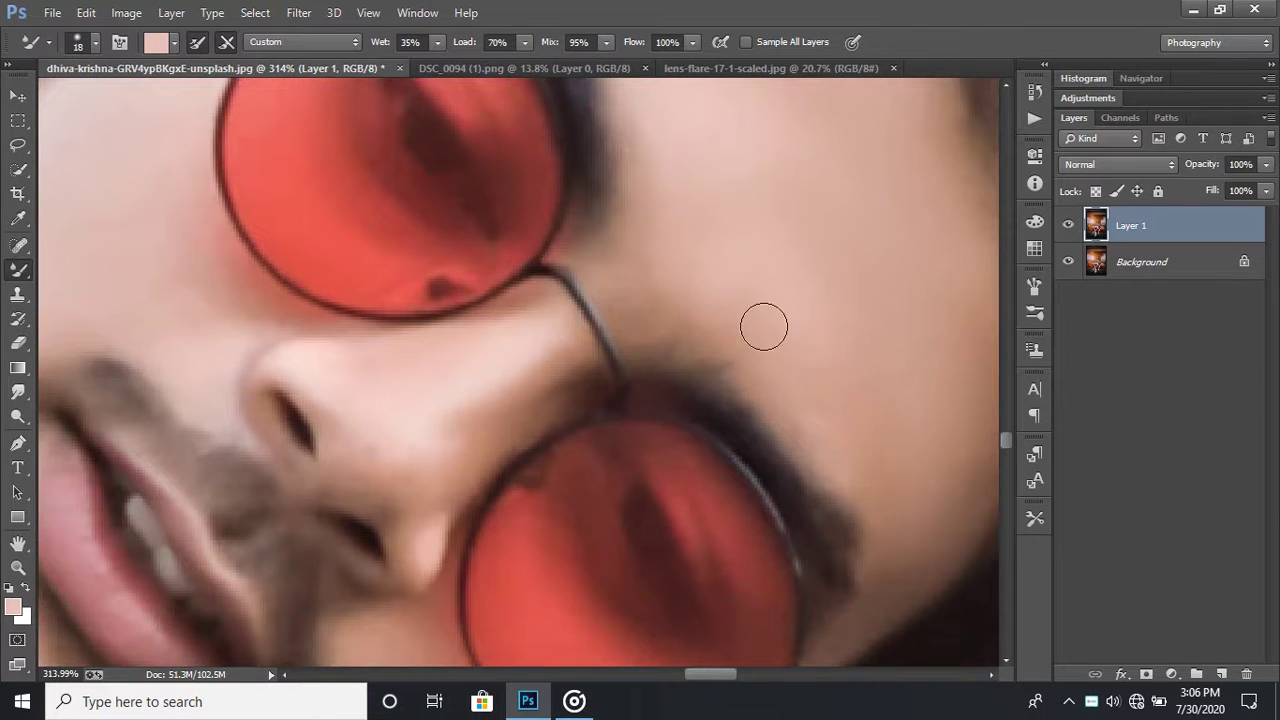
scroll(875, 347, "down", 2)
scroll(885, 440, "down", 1)
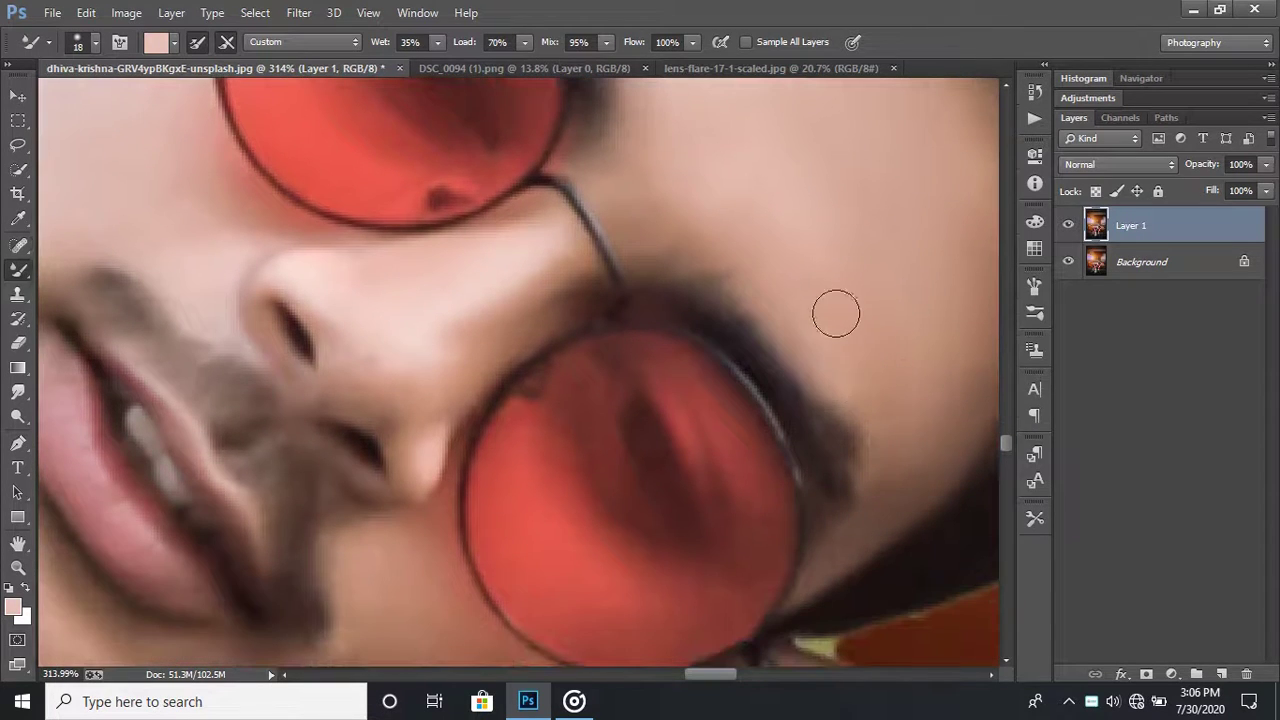
scroll(914, 437, "down", 5)
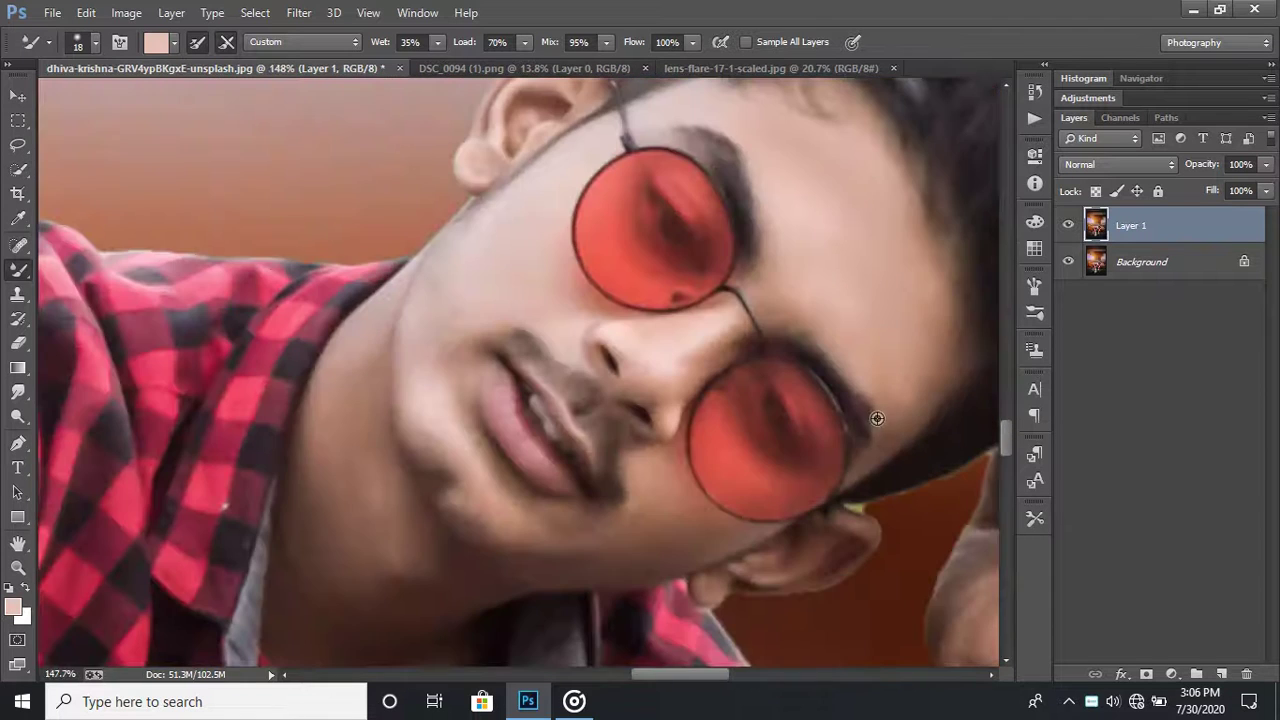
Step: Blend the jaw and cheek skin with a slightly larger brush, then zoom out to the full composite
left_click_drag(658, 680, 706, 675)
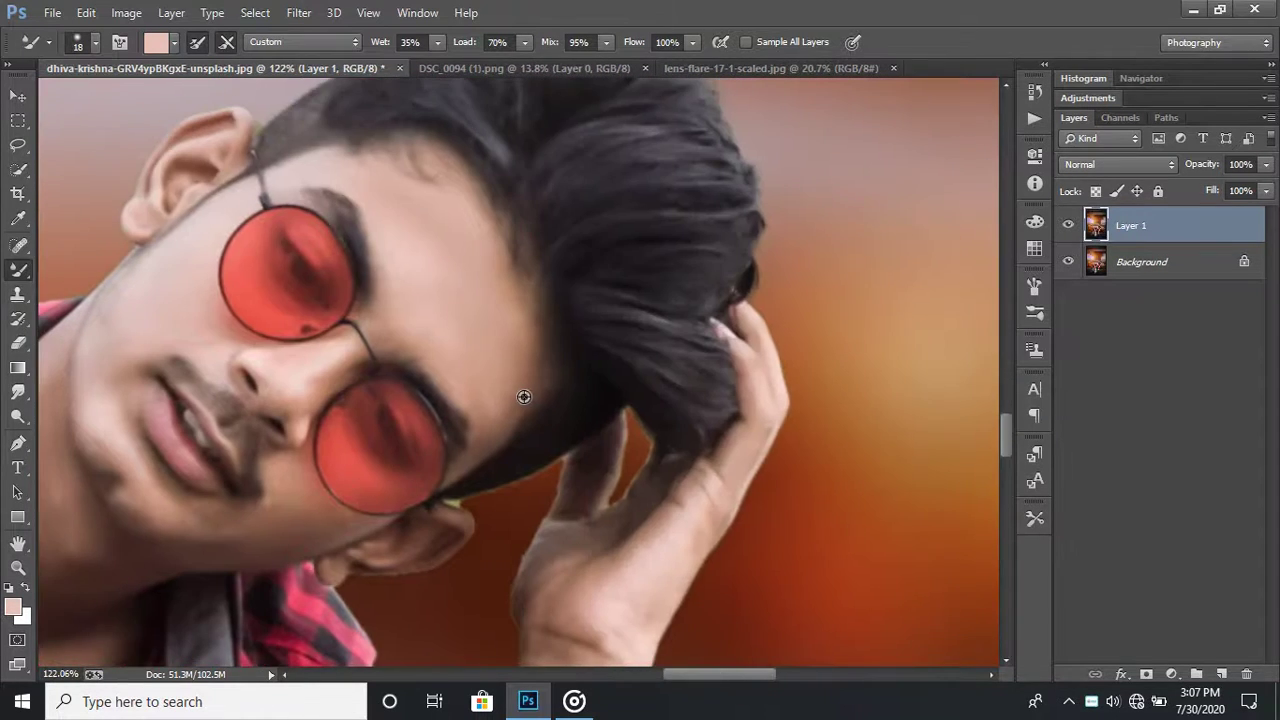
scroll(523, 397, "up", 5)
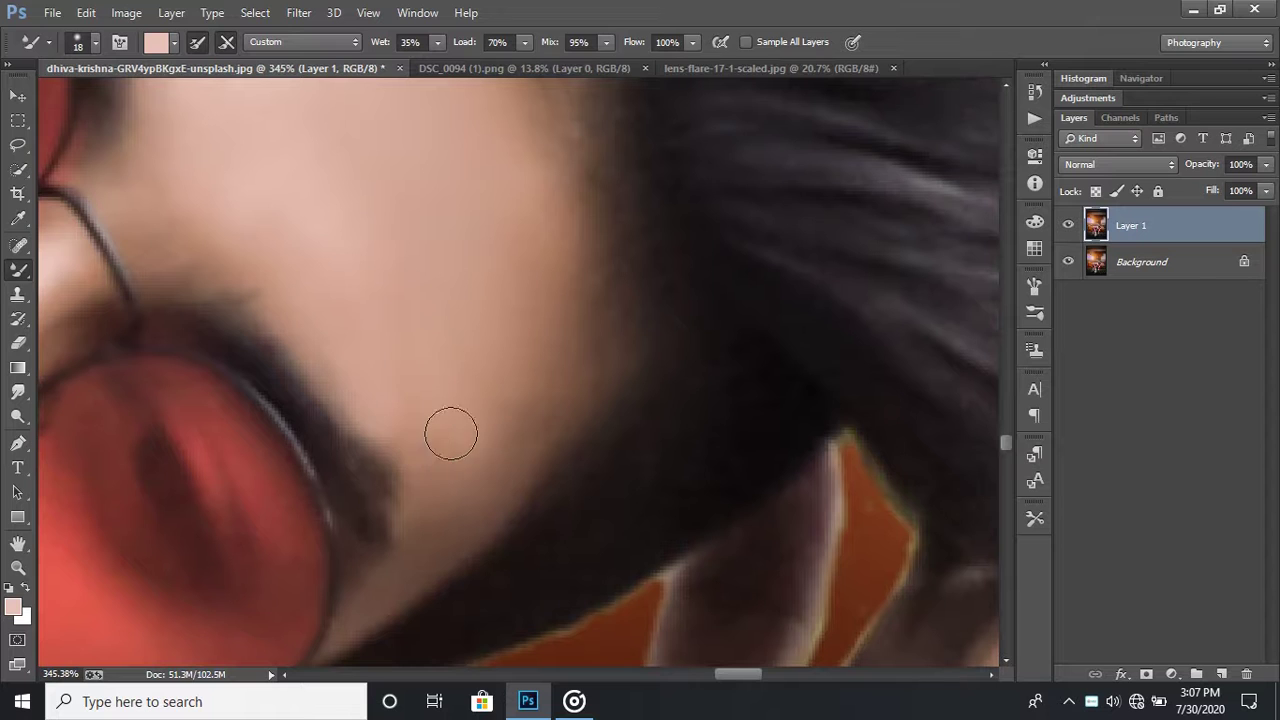
key("]")
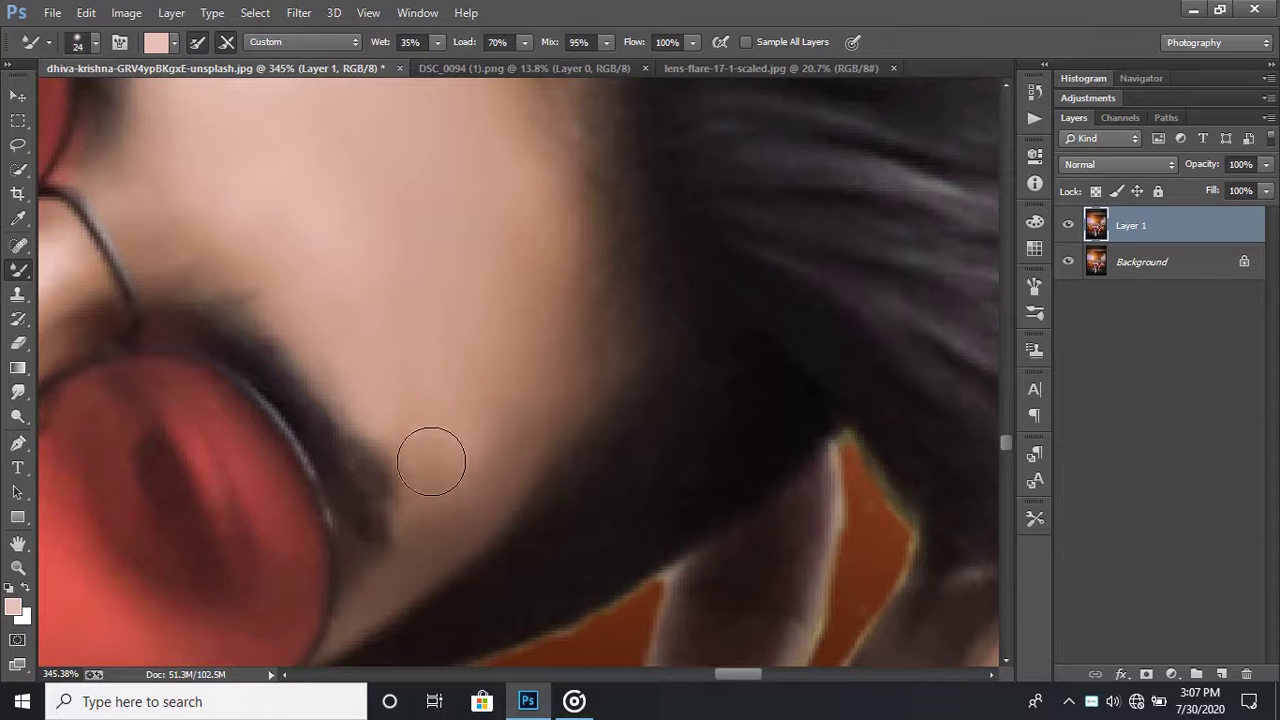
scroll(479, 459, "down", 5)
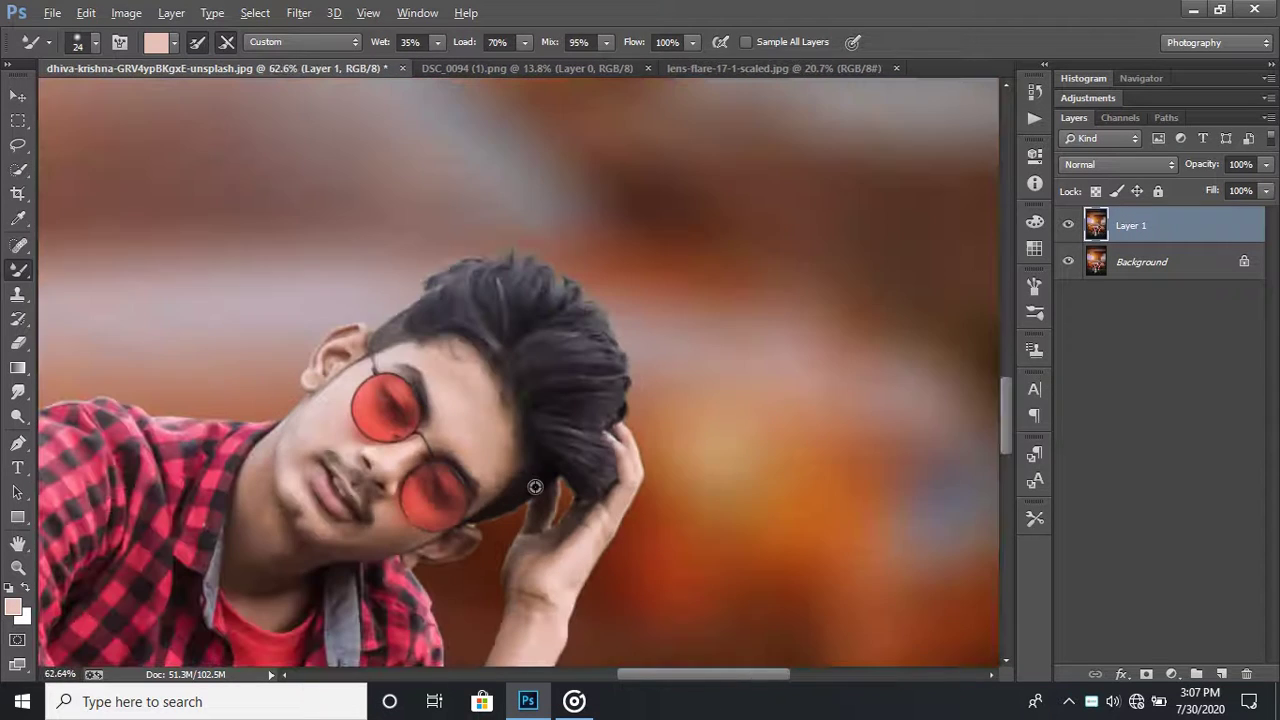
scroll(534, 486, "down", 3)
scroll(266, 286, "up", 3)
scroll(251, 306, "up", 2)
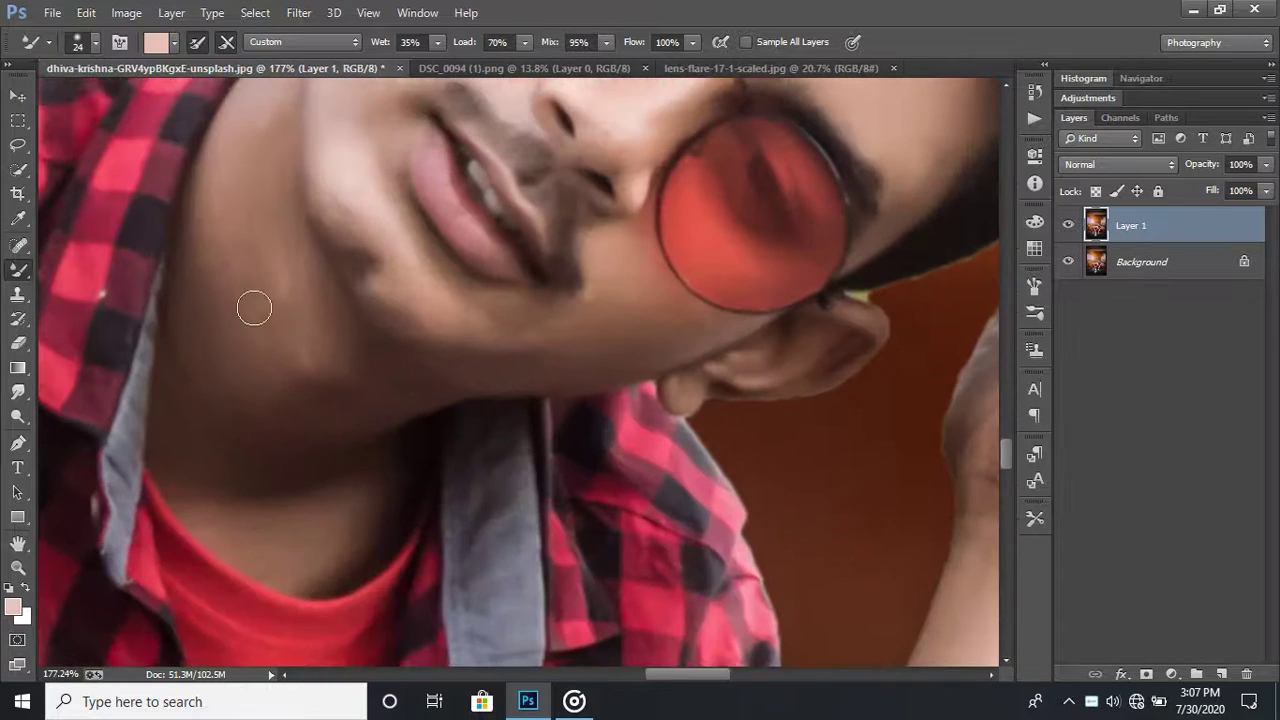
scroll(435, 170, "up", 2)
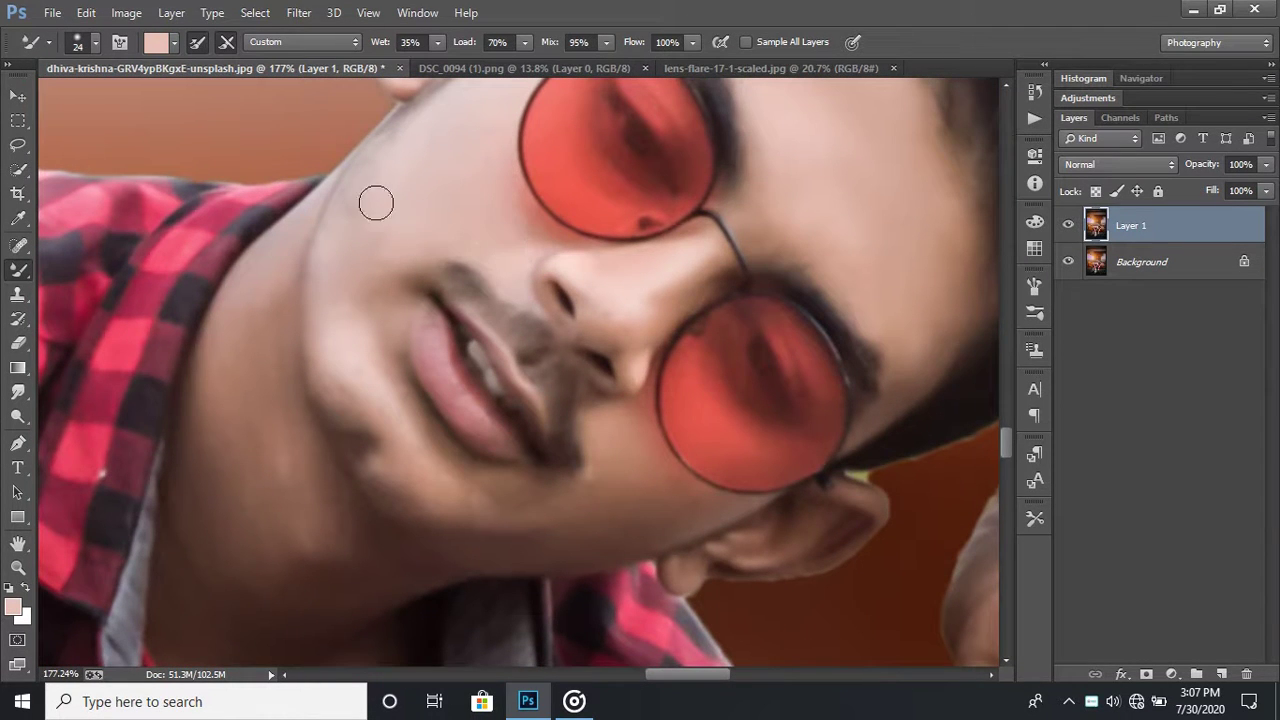
scroll(372, 283, "down", 3)
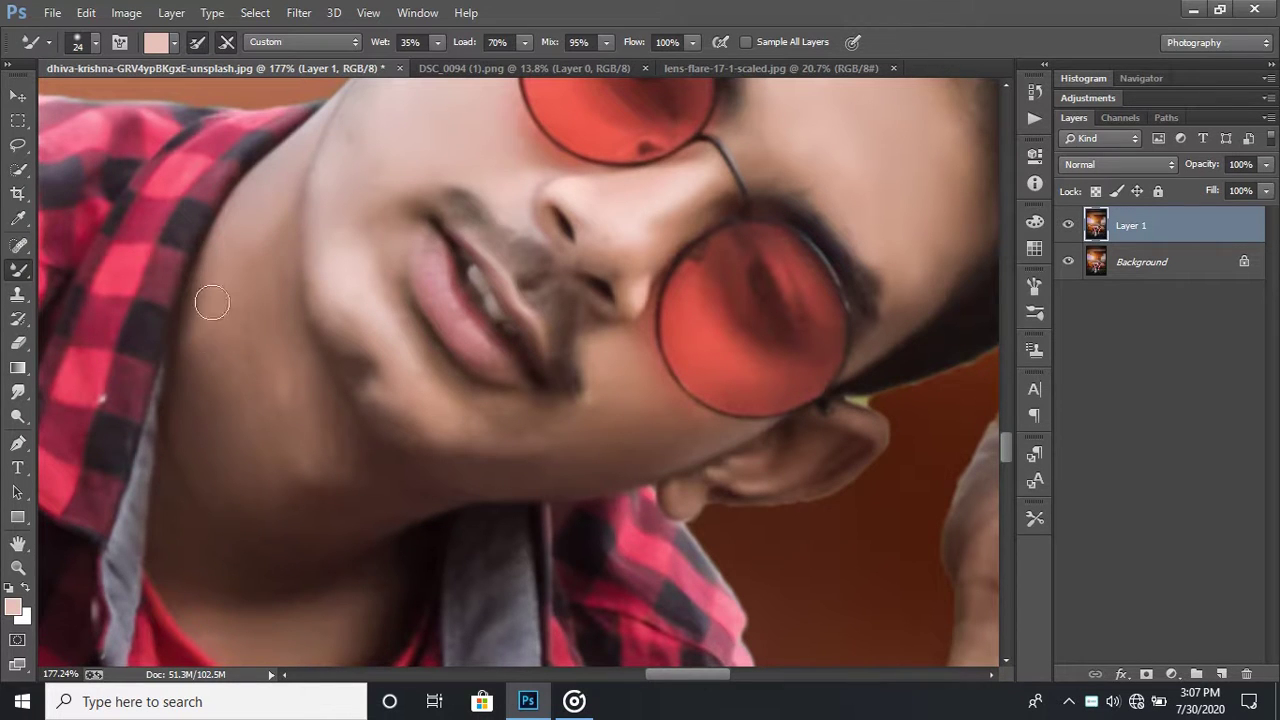
scroll(213, 328, "down", 3)
scroll(266, 420, "down", 2)
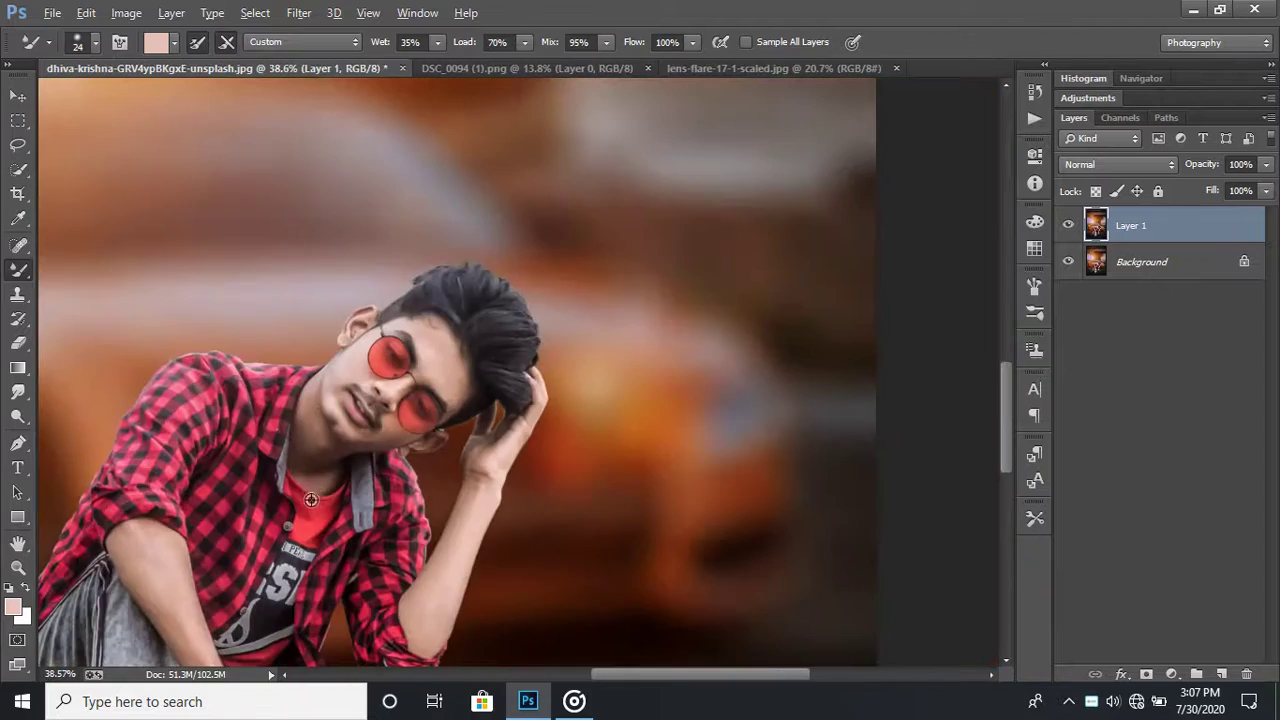
Step: Zoom onto the upper arm, raise the brush size to 40, and blend the arm skin smooth
scroll(290, 520, "down", 2)
scroll(300, 570, "down", 2)
scroll(310, 572, "up", 1)
scroll(330, 520, "up", 2)
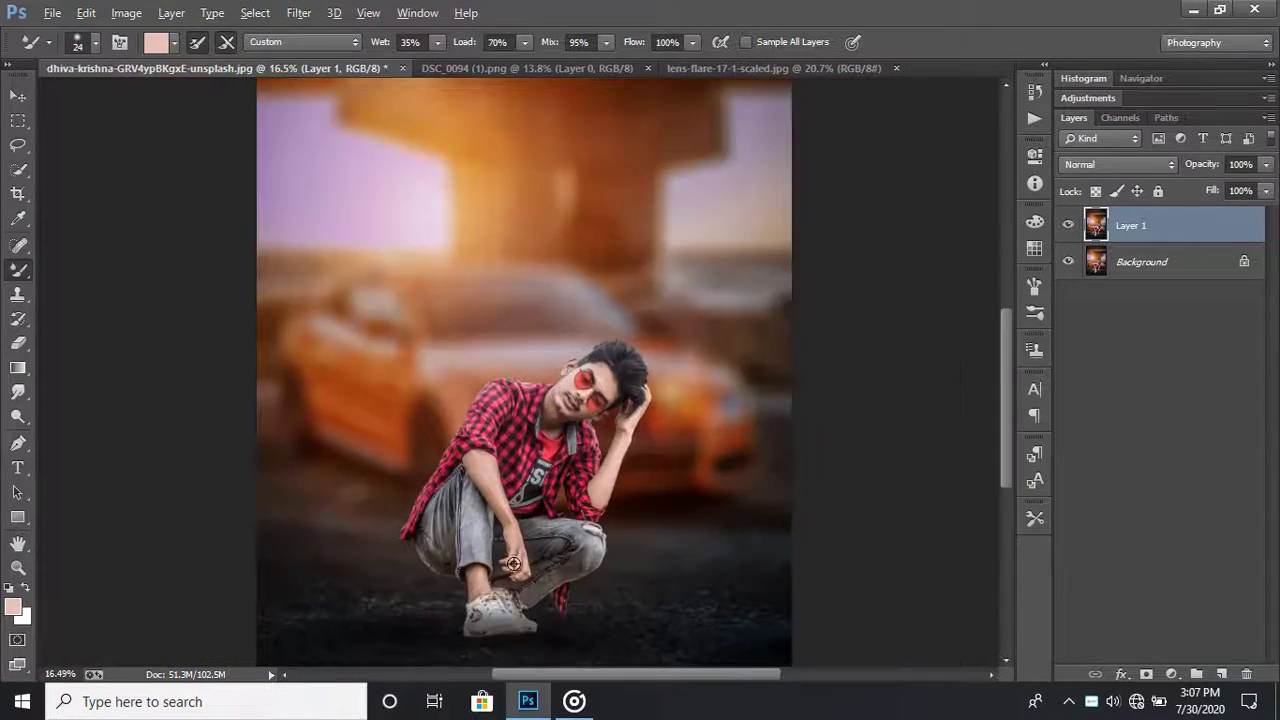
scroll(380, 440, "up", 2)
scroll(446, 346, "up", 3)
scroll(446, 346, "up", 1)
key("bracketright")
key("bracketright")
key("bracketright")
left_click_drag(457, 234, 471, 251)
mouse_move(522, 361)
left_mouse_down()
mouse_move(460, 229)
mouse_move(434, 209)
mouse_move(431, 257)
mouse_move(438, 204)
mouse_move(460, 300)
mouse_move(497, 269)
mouse_move(506, 326)
mouse_move(396, 299)
mouse_move(383, 311)
mouse_move(346, 226)
mouse_move(378, 222)
mouse_move(383, 189)
mouse_move(331, 248)
mouse_move(309, 300)
mouse_move(260, 289)
left_mouse_up()
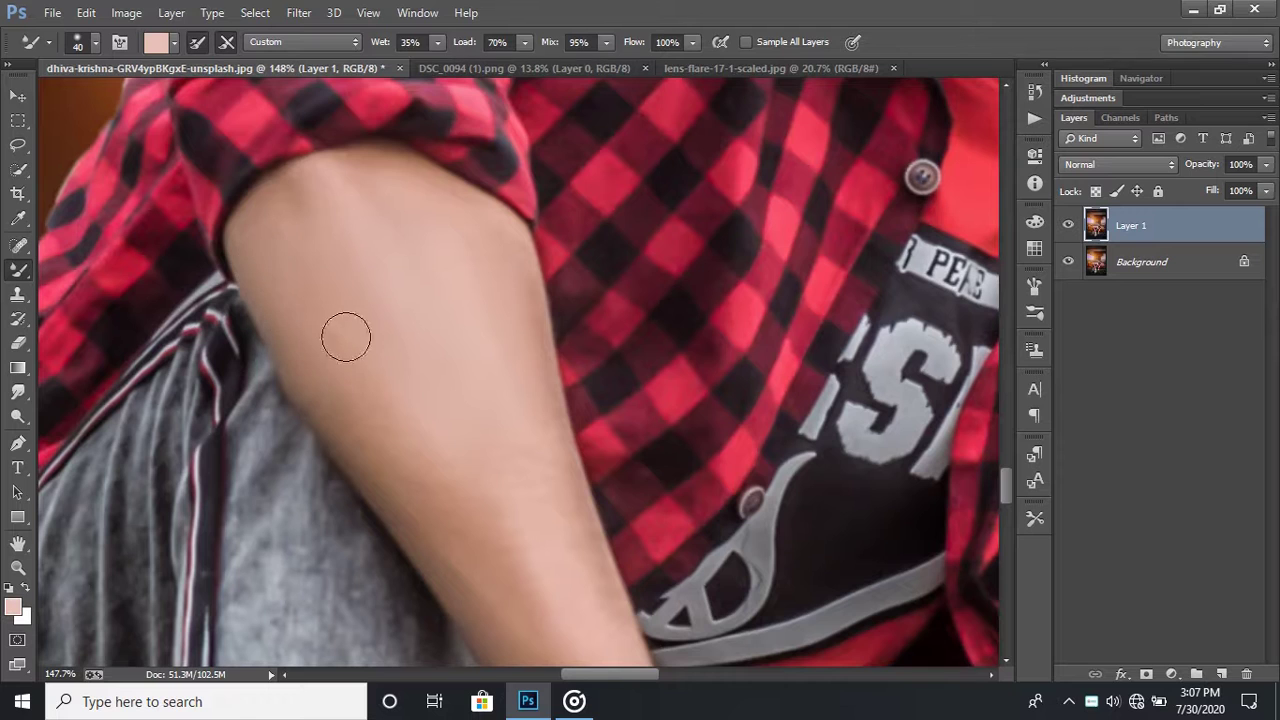
Step: Brush down the forearm toward the wrist, panning the canvas between strokes
scroll(350, 348, "down", 2)
mouse_move(340, 280)
left_mouse_down()
mouse_move(303, 240)
mouse_move(406, 360)
mouse_move(353, 334)
left_mouse_up()
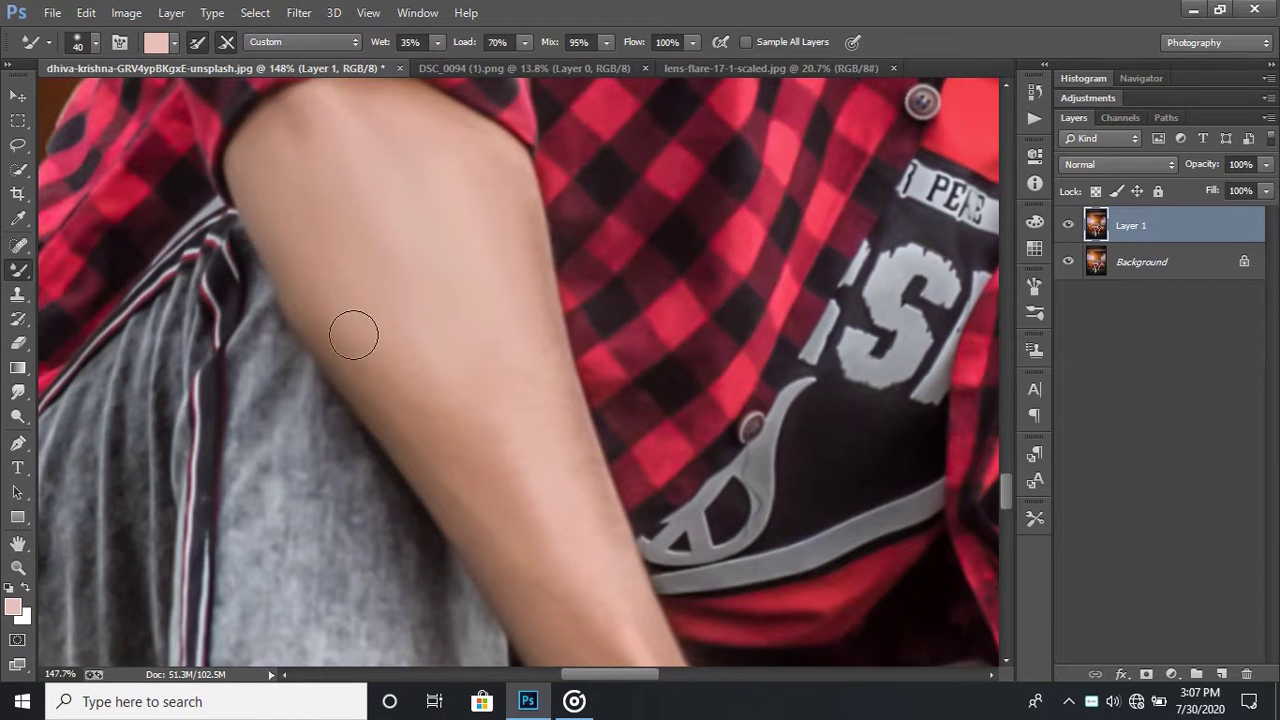
scroll(353, 334, "down", 2)
mouse_move(491, 354)
left_mouse_down()
mouse_move(506, 103)
mouse_move(516, 155)
left_mouse_up()
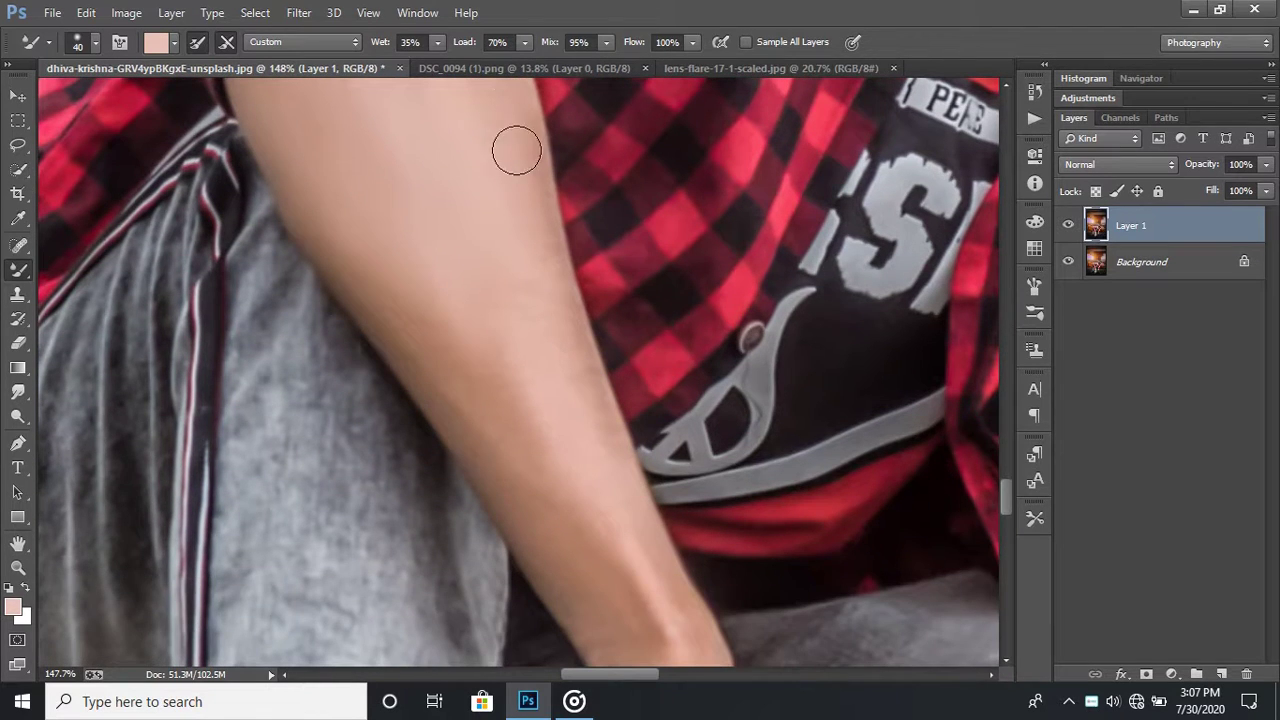
scroll(549, 311, "down", 2)
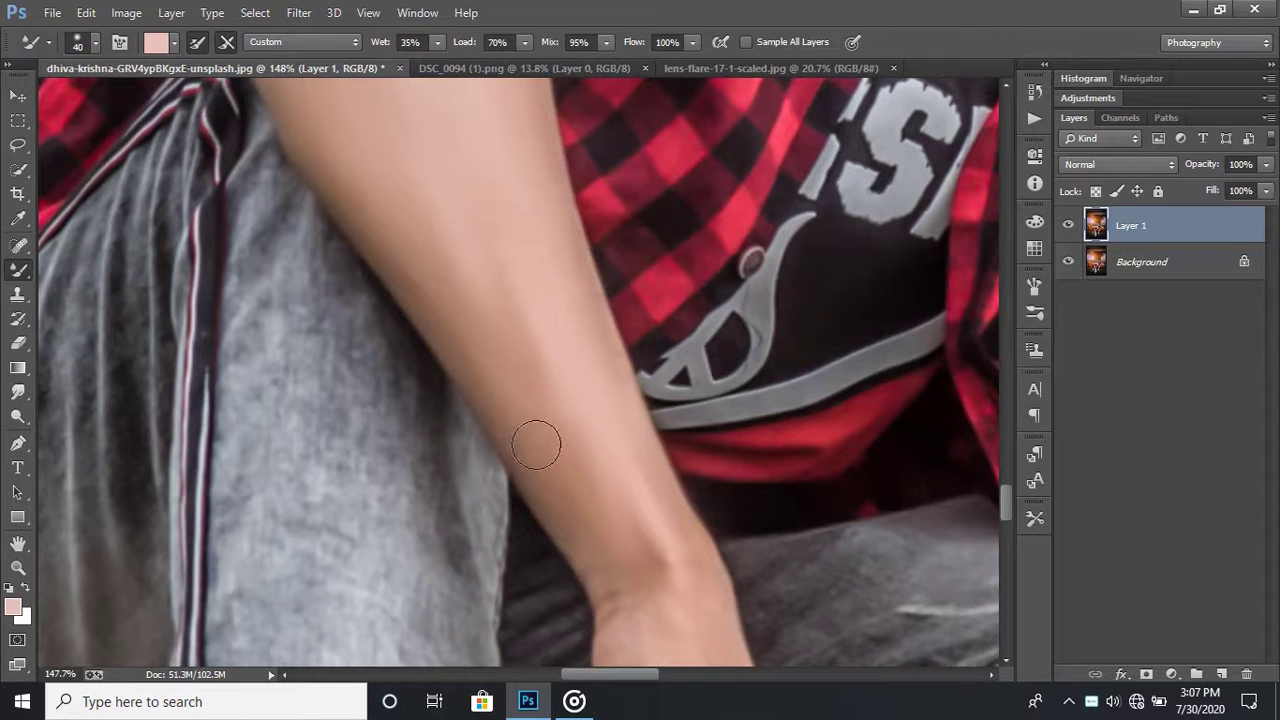
Step: Zoom out to view the whole composite with the smoothed forearm
scroll(575, 440, "down", 2)
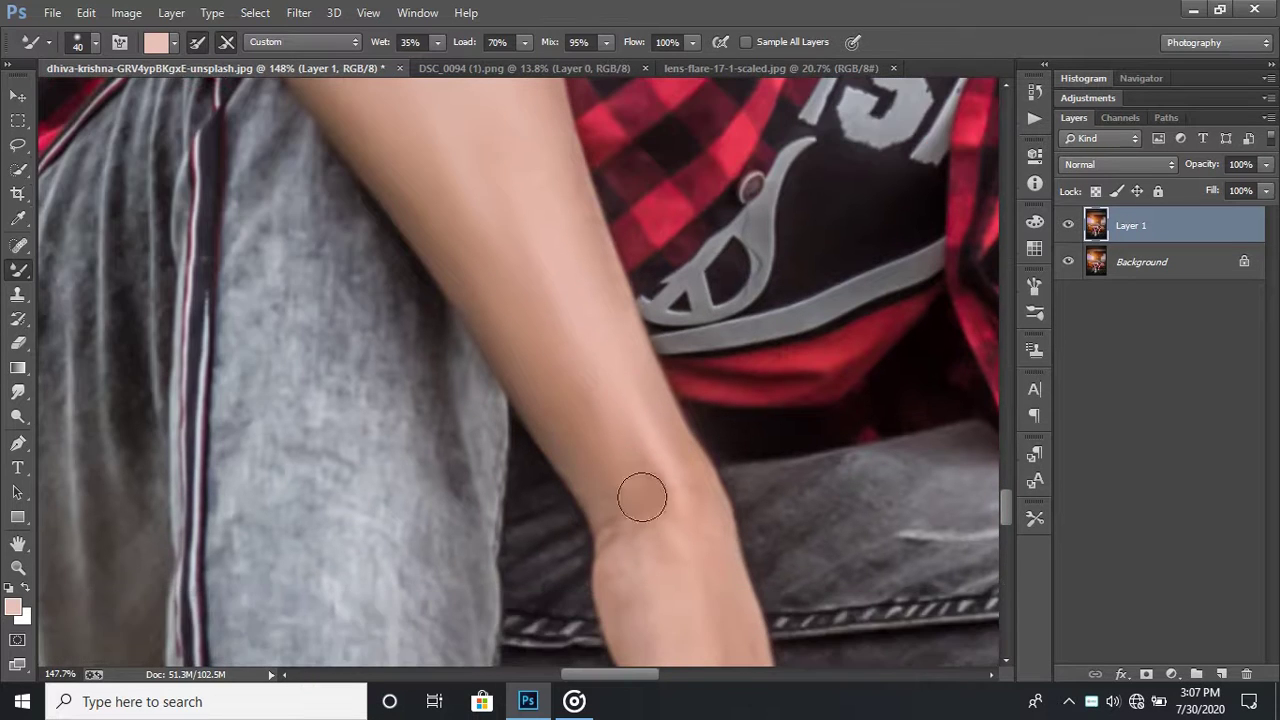
scroll(642, 498, "down", 3, "alt")
scroll(650, 470, "down", 3, "alt")
scroll(660, 430, "up", 3, "alt")
scroll(673, 383, "up", 3, "alt")
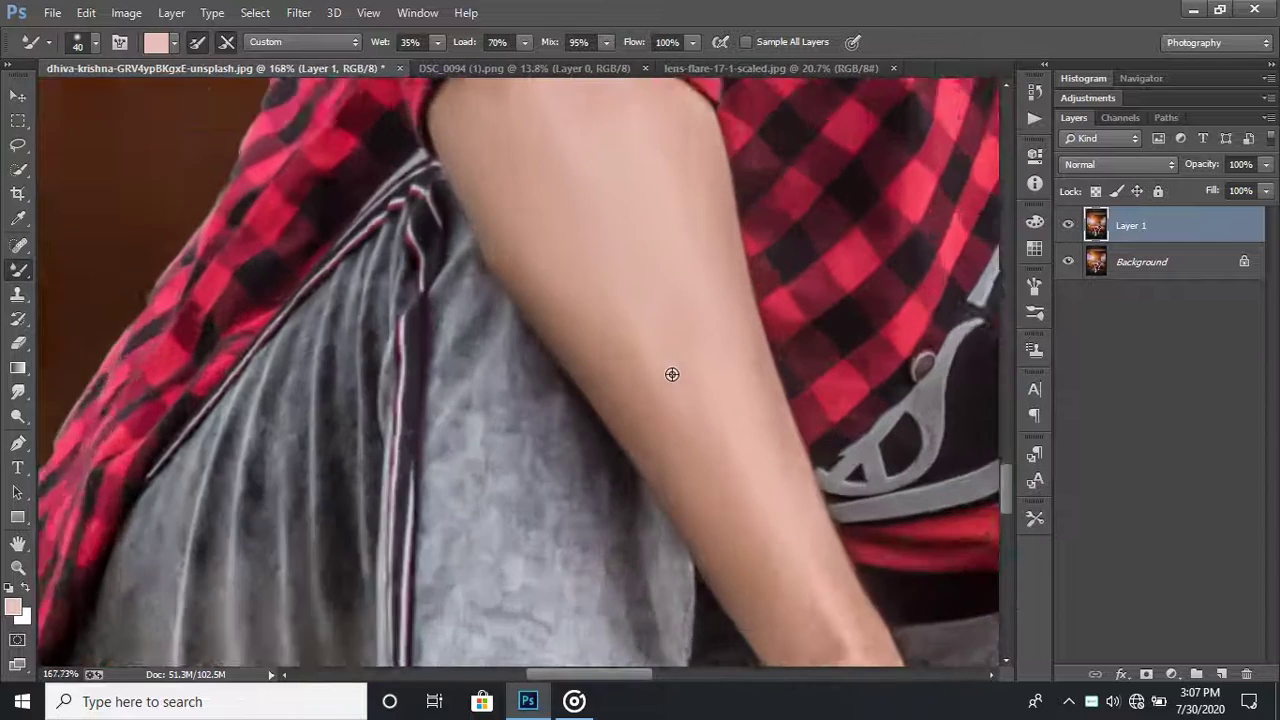
scroll(673, 383, "up", 2, "alt")
scroll(740, 471, "down", 3)
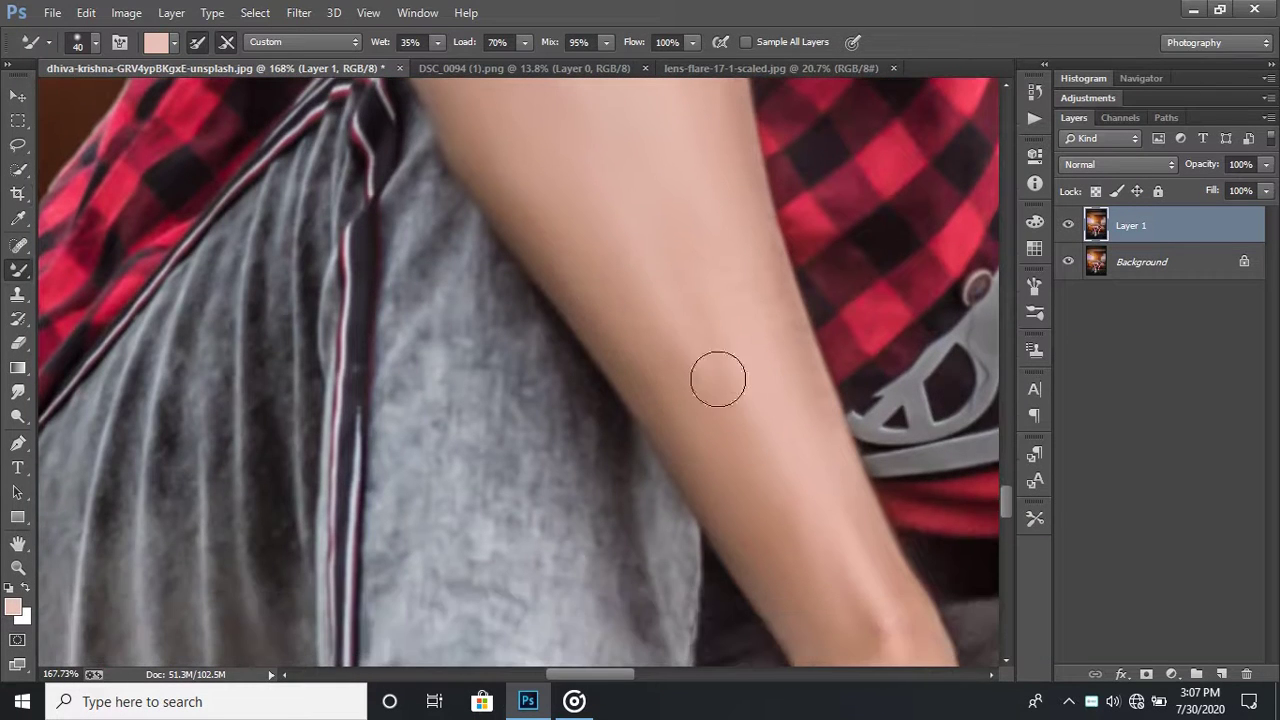
scroll(770, 405, "down", 2)
scroll(795, 370, "down", 2)
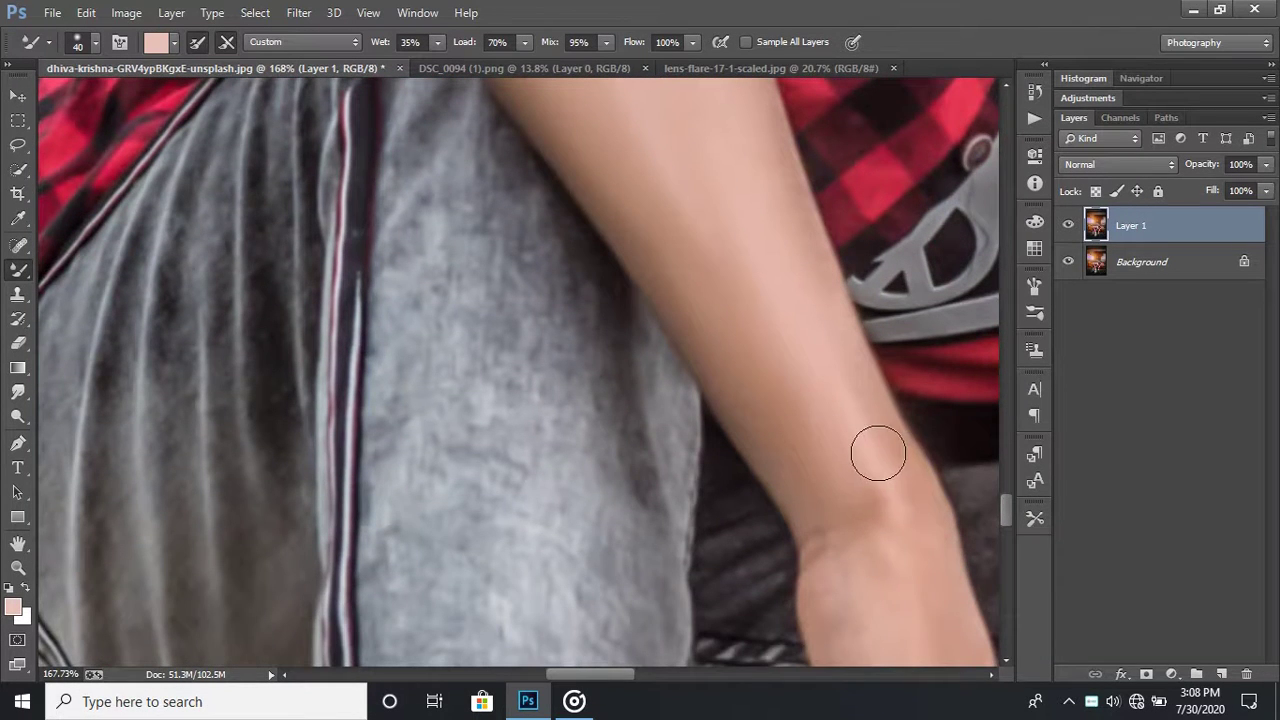
scroll(870, 440, "down", 3)
scroll(880, 430, "down", 2)
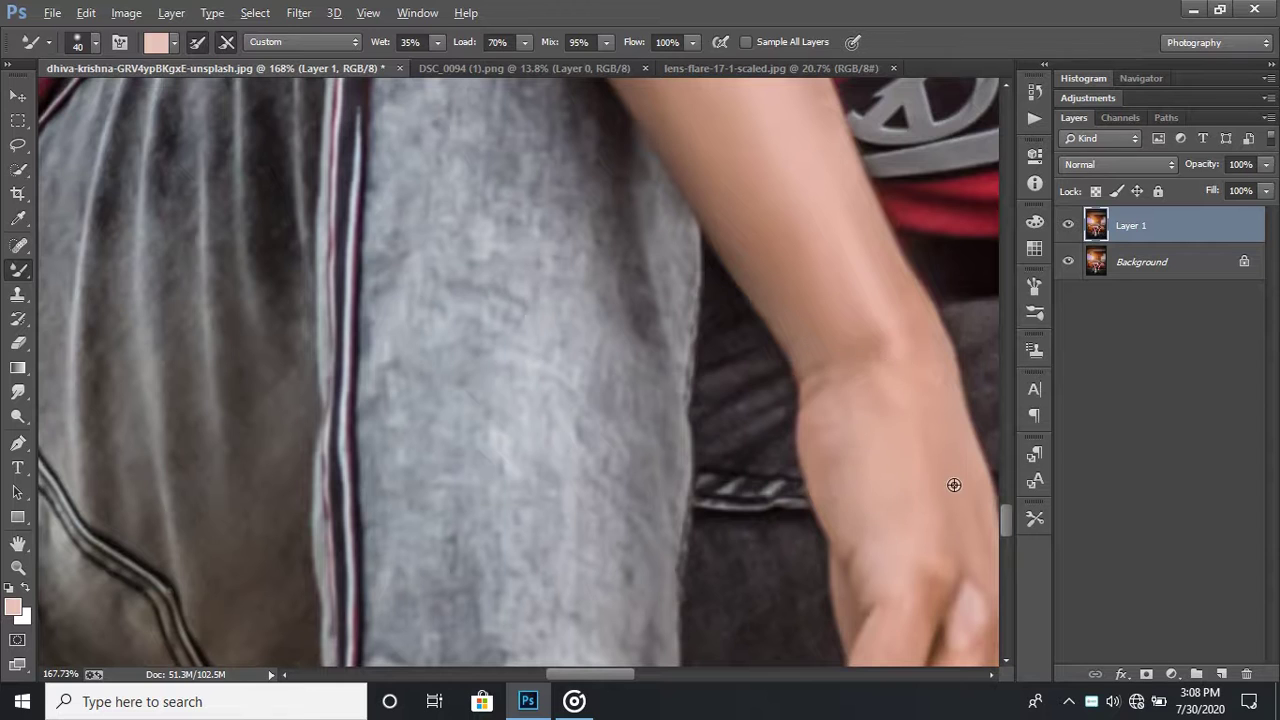
scroll(954, 485, "down", 3, "alt")
scroll(900, 480, "down", 3, "alt")
scroll(700, 470, "down", 2, "alt")
scroll(616, 483, "up", 1, "alt")
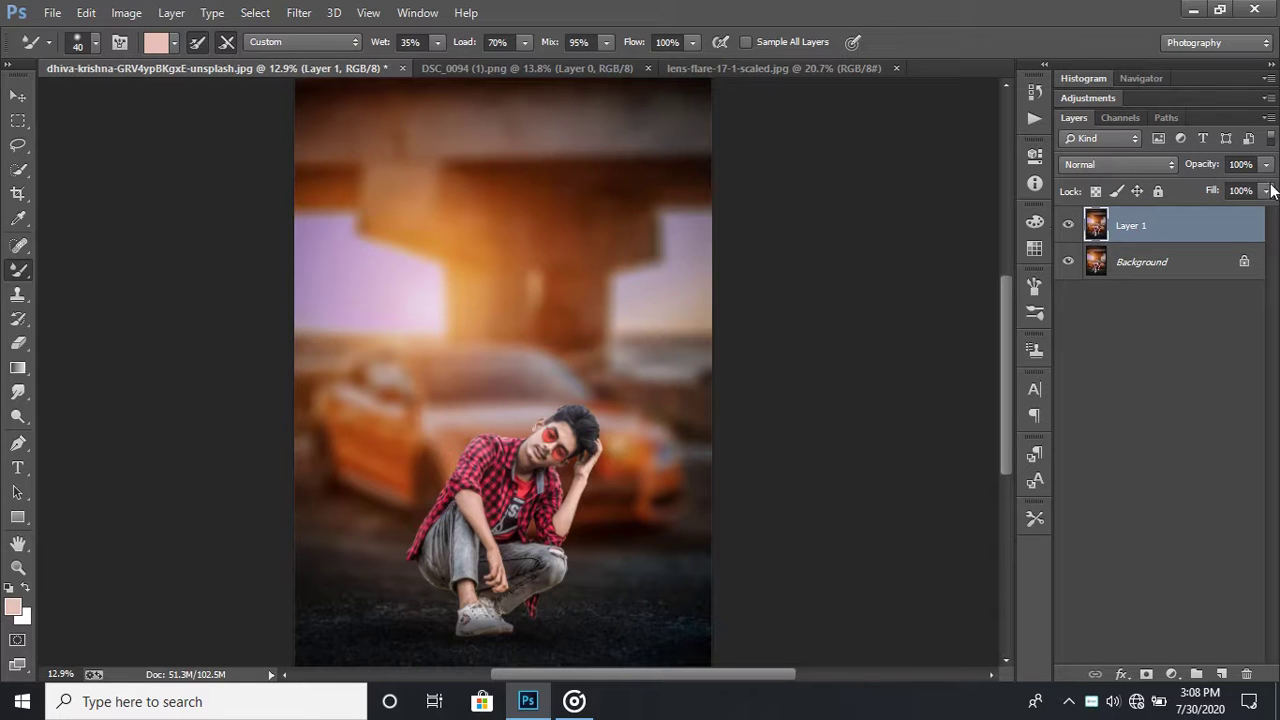
Step: Lower Layer 1's fill to 92% and its opacity to 90%
left_click(1265, 195)
left_click_drag(1229, 215, 1258, 215)
left_click_drag(1266, 164, 1258, 190)
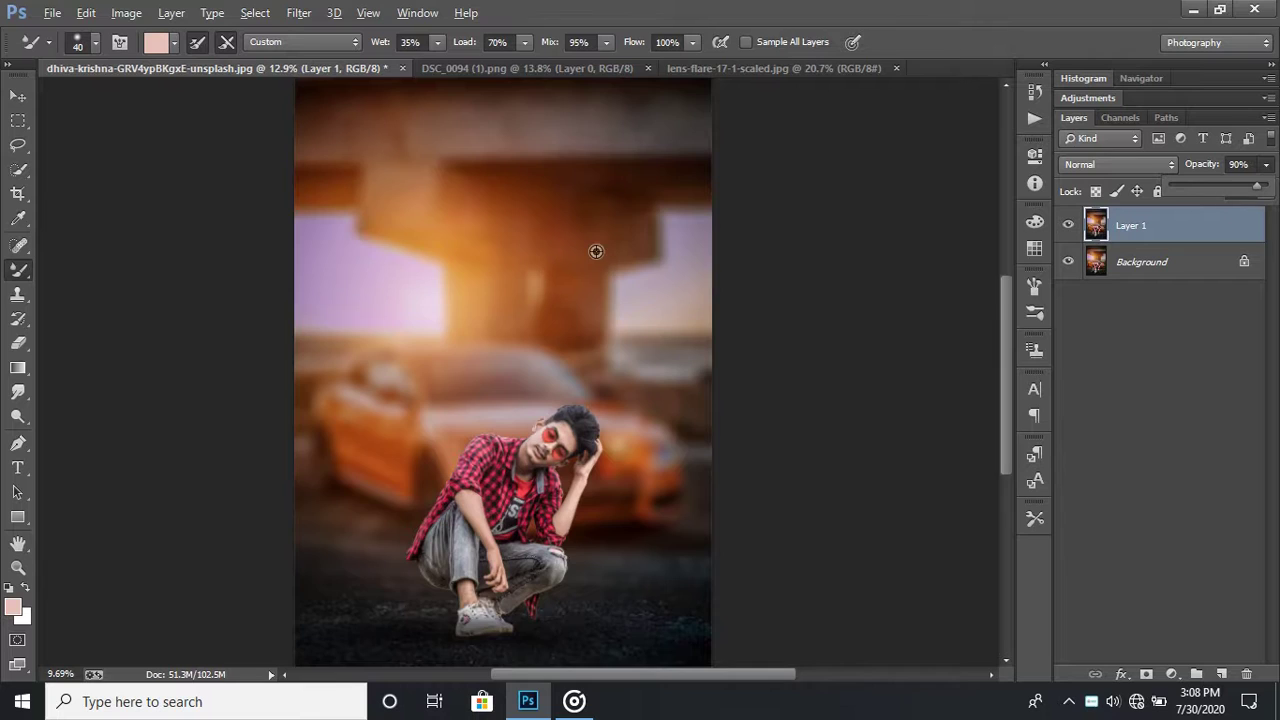
scroll(595, 253, "down", 2)
left_click(18, 95)
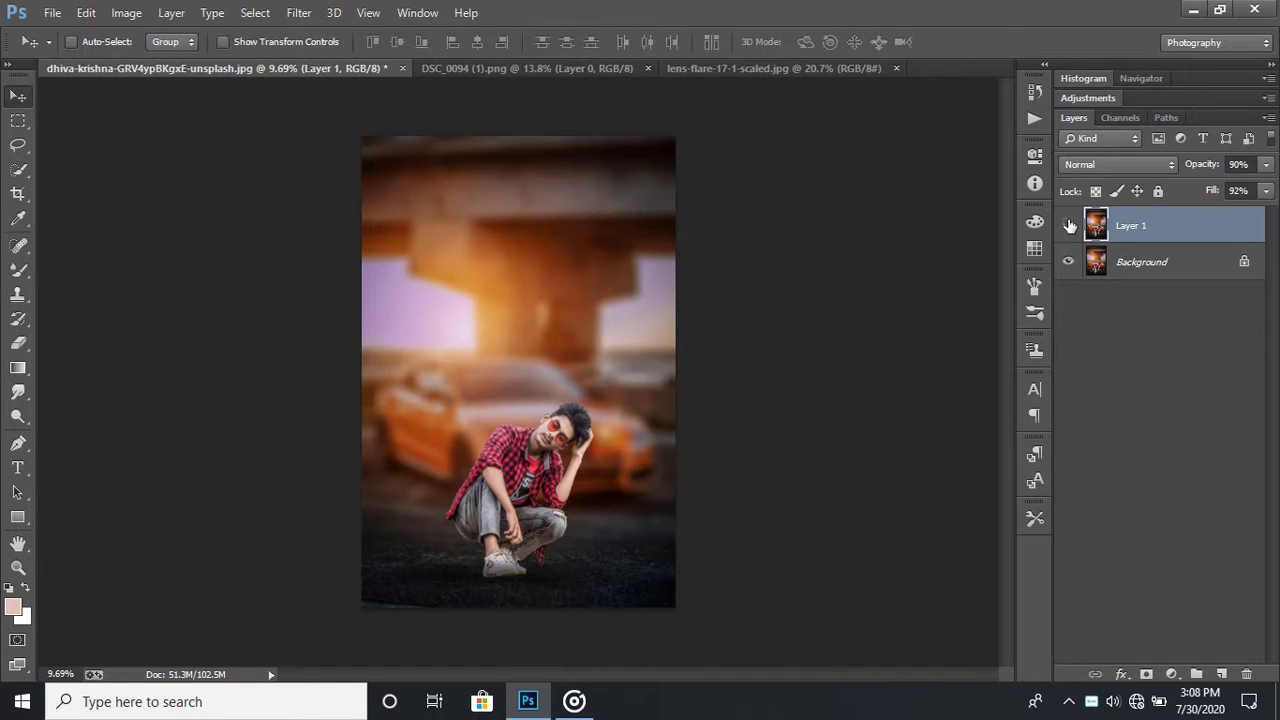
Step: Toggle Layer 1's visibility to compare the man against the background
left_click(1069, 226)
left_click(1069, 226)
left_click(1069, 226)
Step: Reduce Layer 1's opacity further to 79%
left_click(1265, 165)
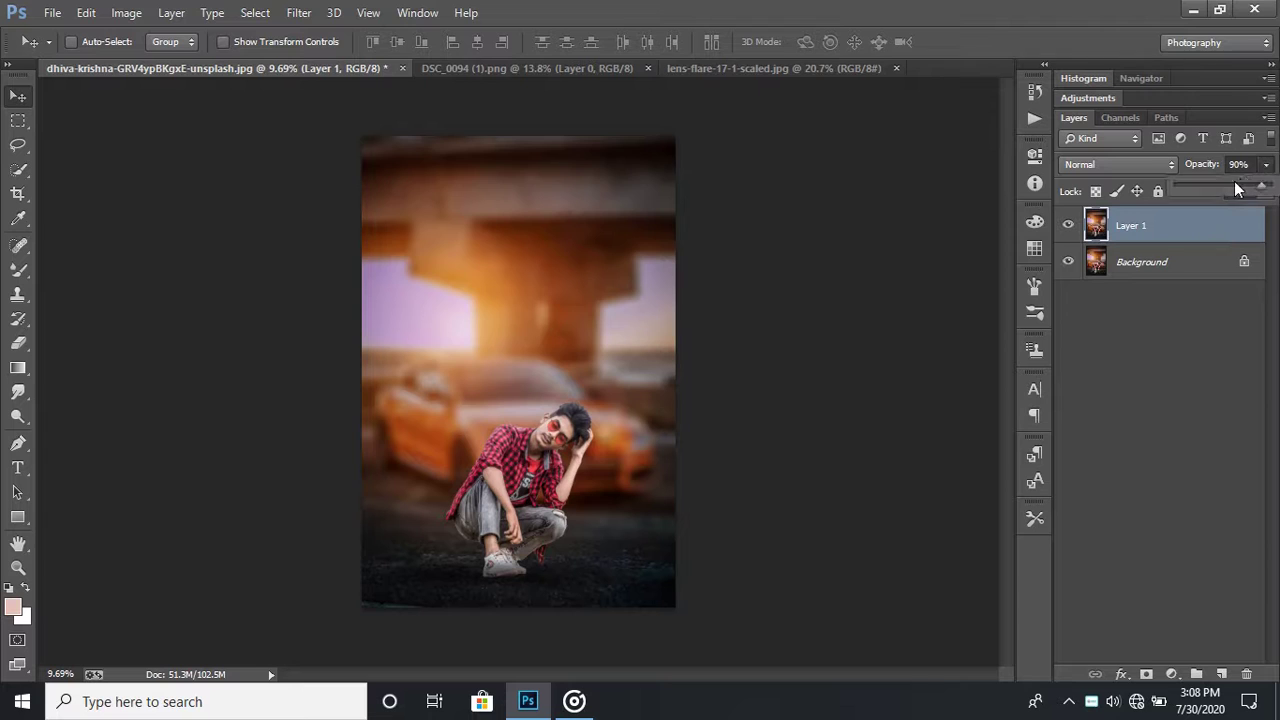
left_click_drag(1235, 186, 1251, 186)
scroll(550, 532, "up", 2)
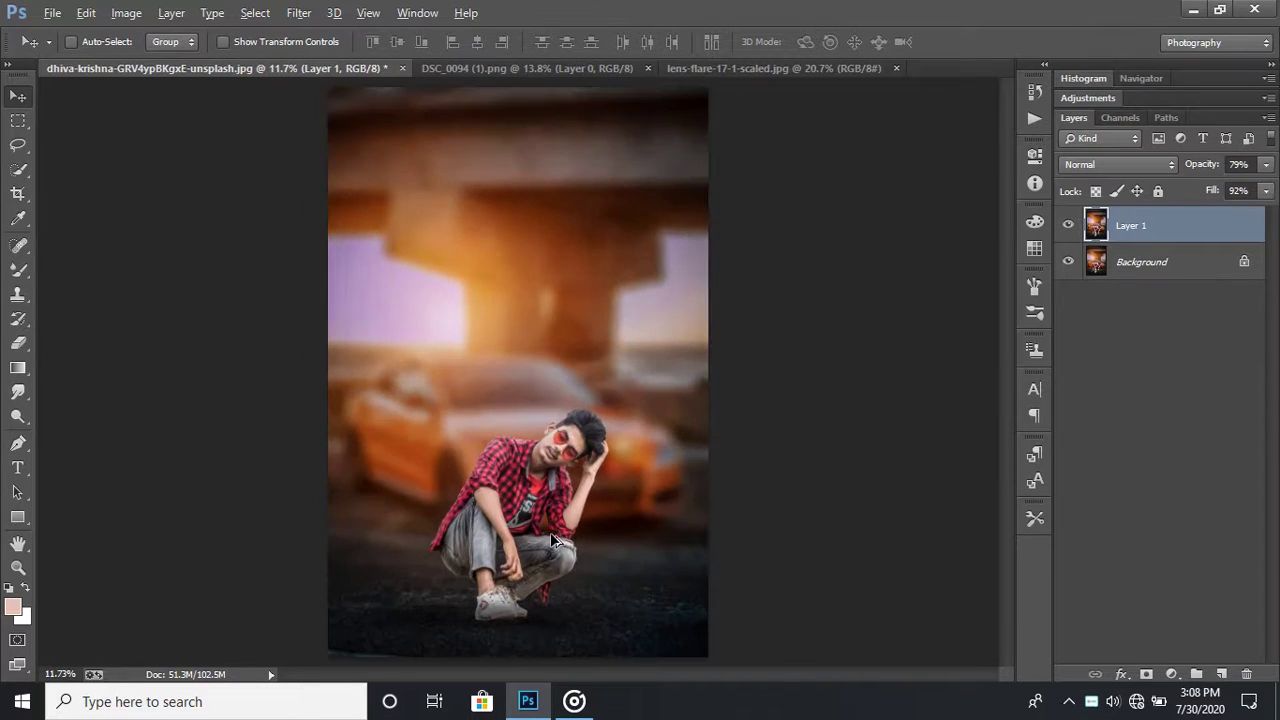
scroll(550, 532, "down", 1)
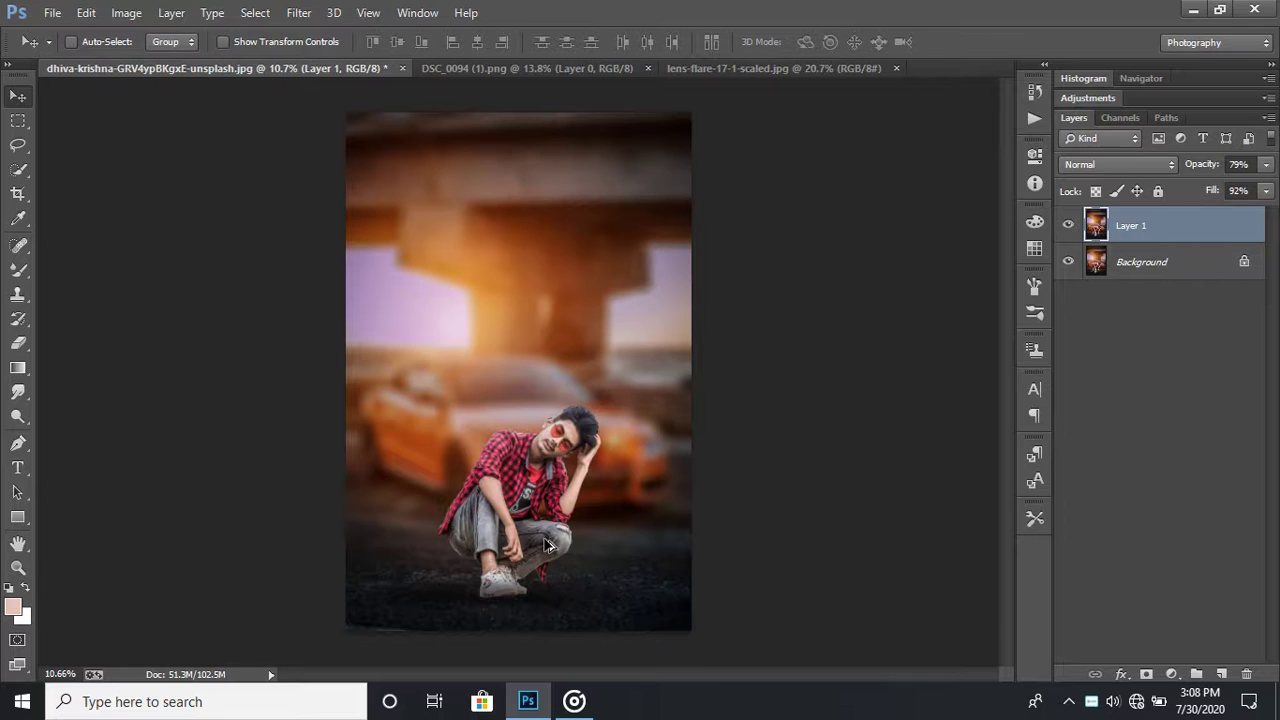
scroll(548, 545, "up", 1)
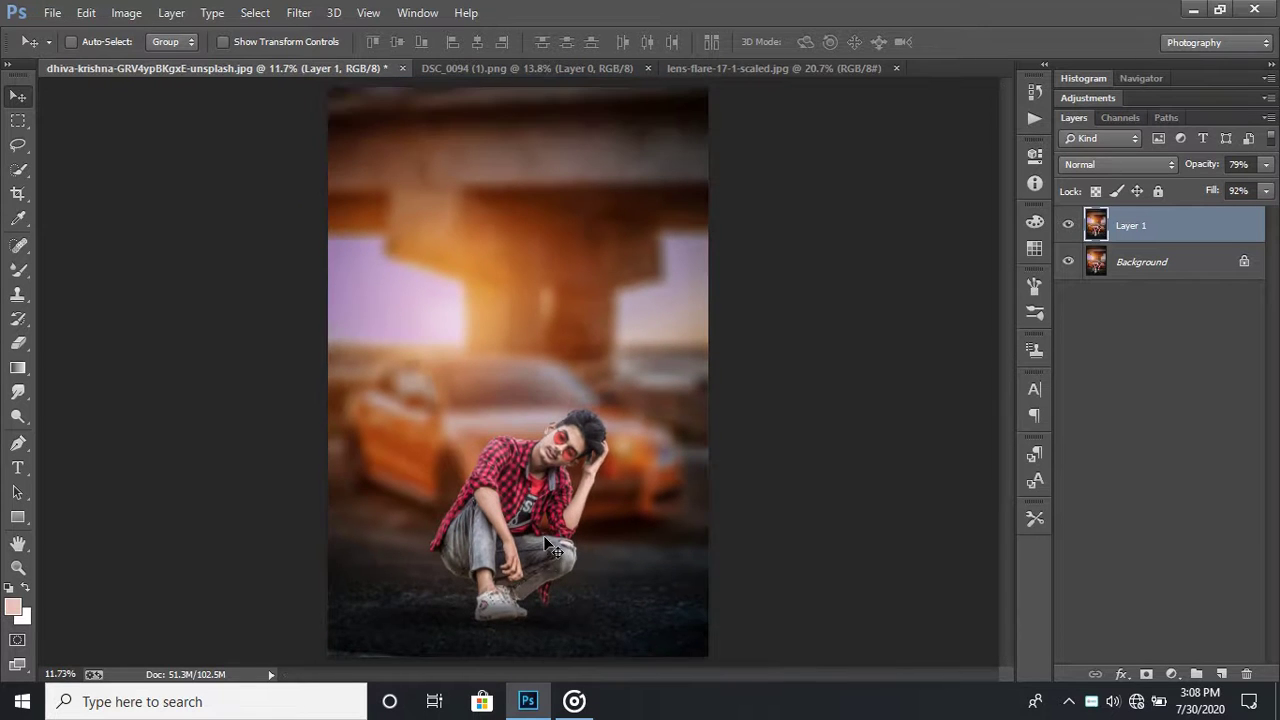
scroll(553, 549, "down", 1)
scroll(548, 543, "up", 1)
left_click(1069, 227)
left_click(1069, 227)
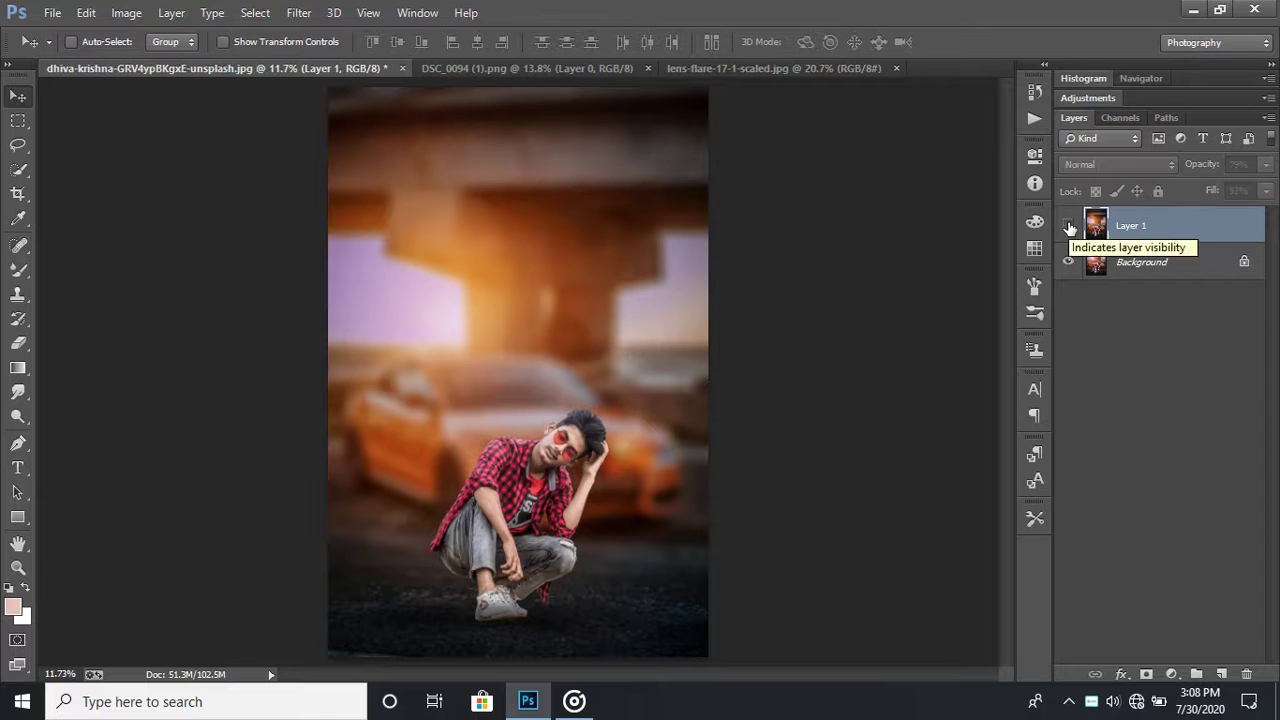
scroll(560, 440, "up", 2)
scroll(640, 410, "up", 2)
scroll(694, 391, "up", 2)
scroll(668, 372, "up", 1)
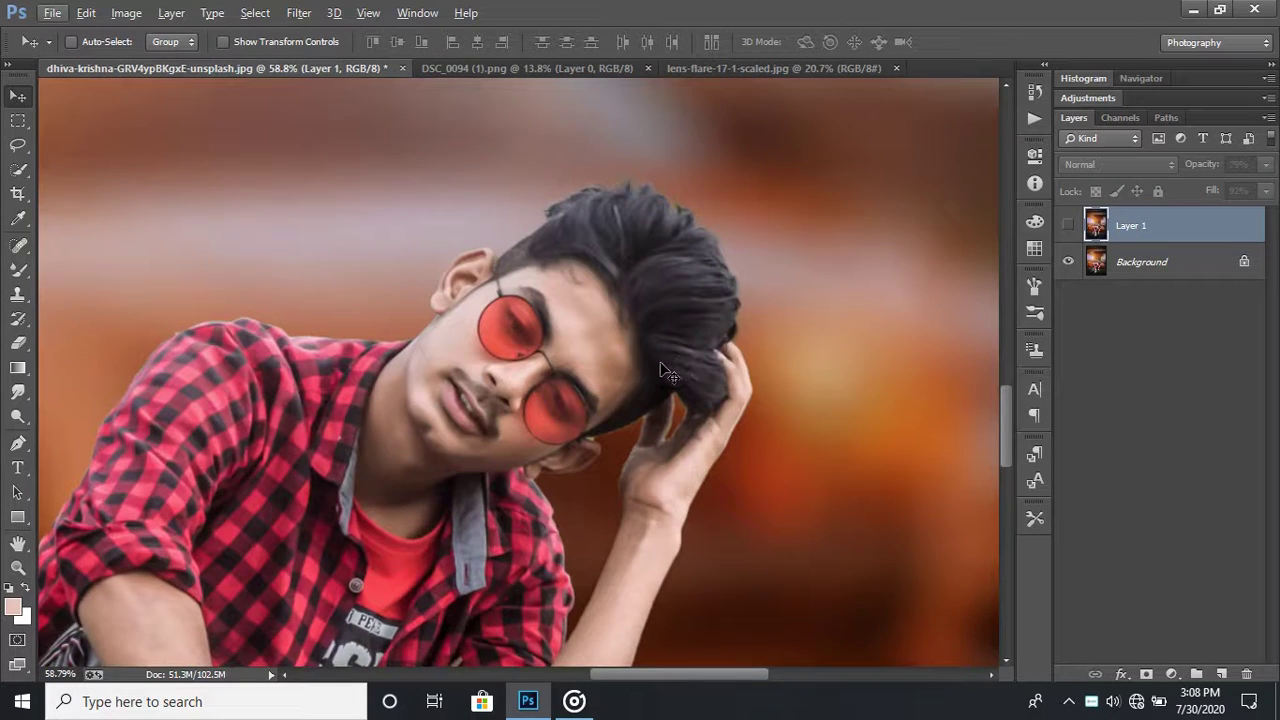
scroll(668, 372, "up", 2)
left_click(1069, 227)
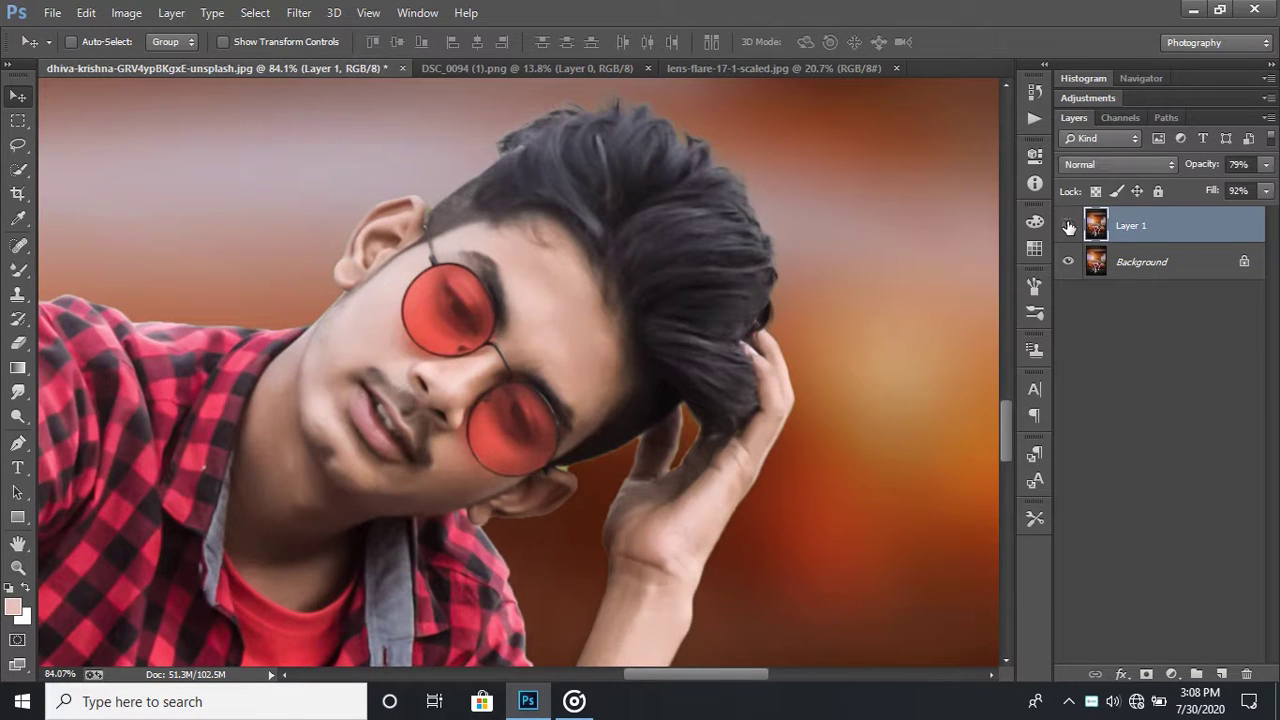
left_click(1069, 227)
left_click(1069, 227)
scroll(612, 453, "down", 5)
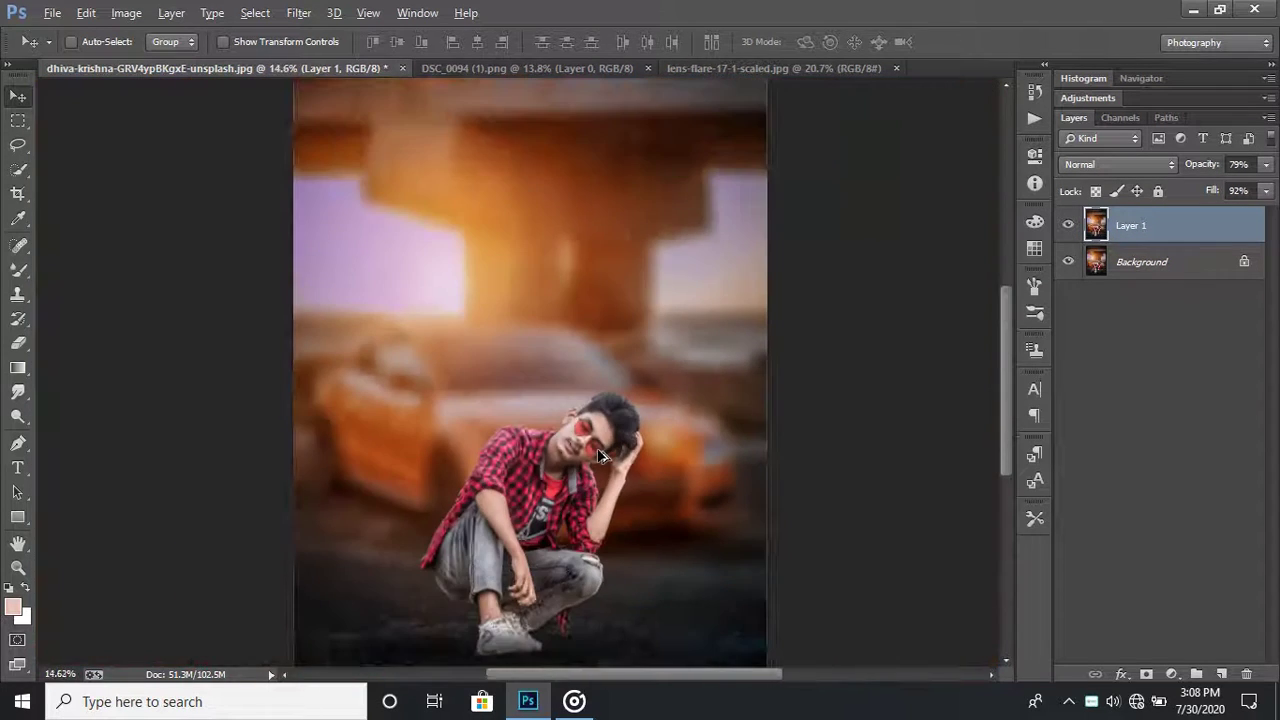
scroll(608, 454, "down", 1)
scroll(604, 455, "down", 1)
scroll(600, 456, "down", 1)
key("alt")
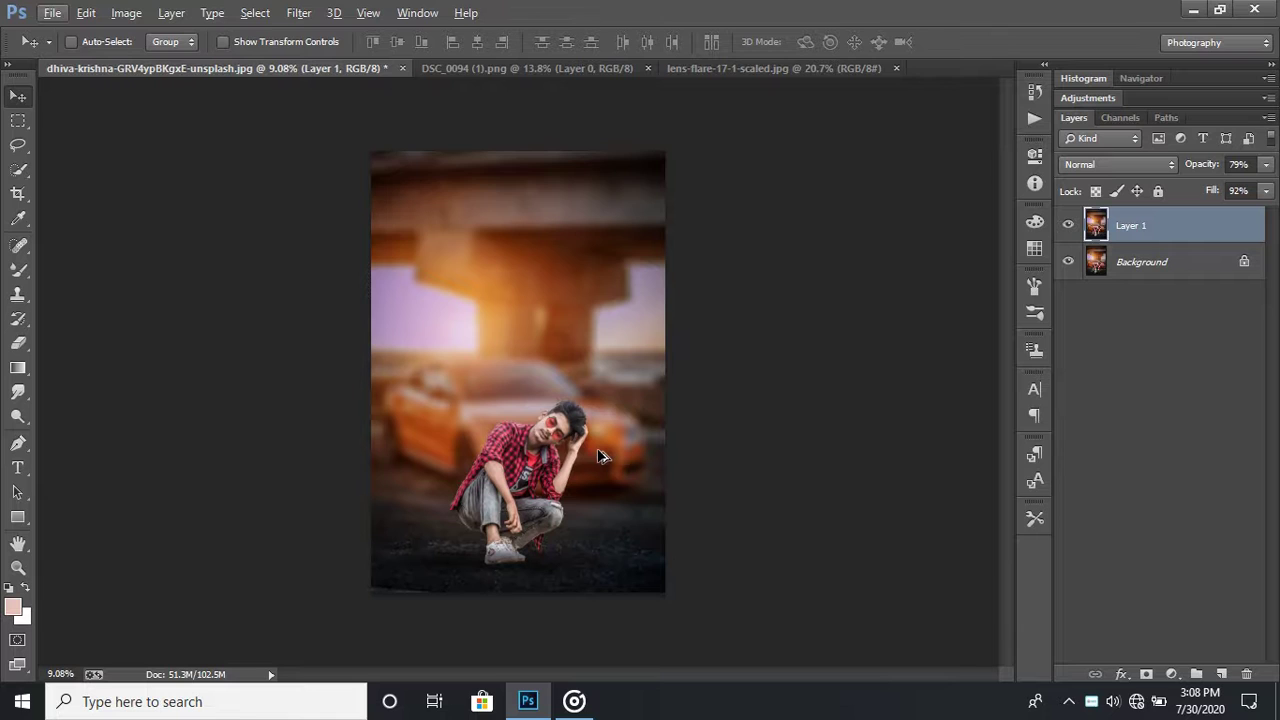
scroll(600, 456, "up", 1)
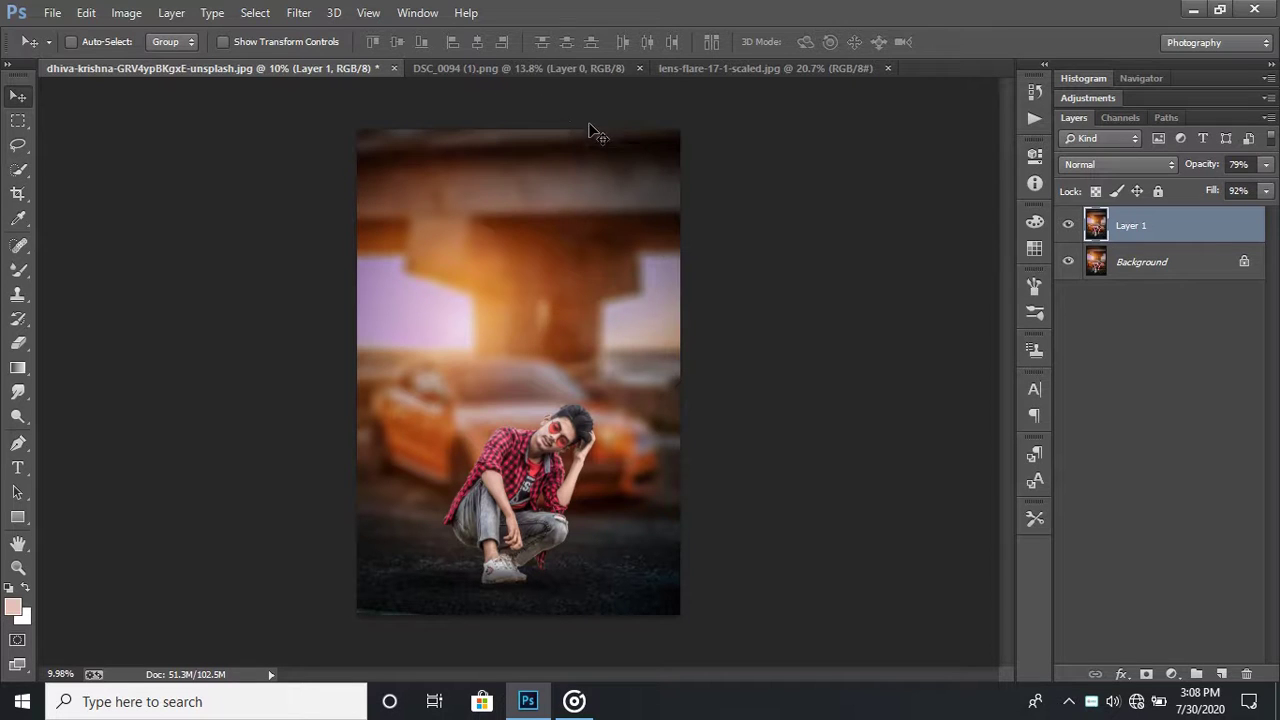
key("ctrl+Tab")
key("ctrl+Tab")
key("ctrl+Tab")
scroll(714, 376, "down", 2)
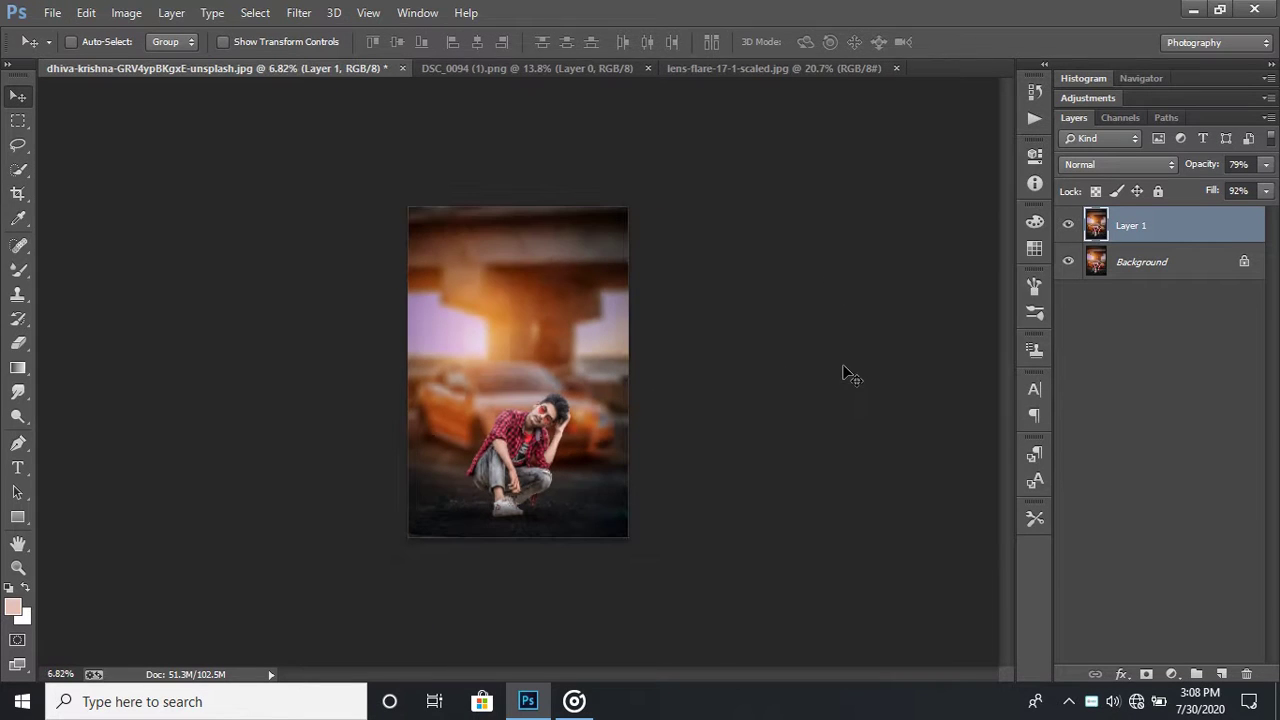
scroll(790, 390, "up", 1)
scroll(760, 395, "up", 1)
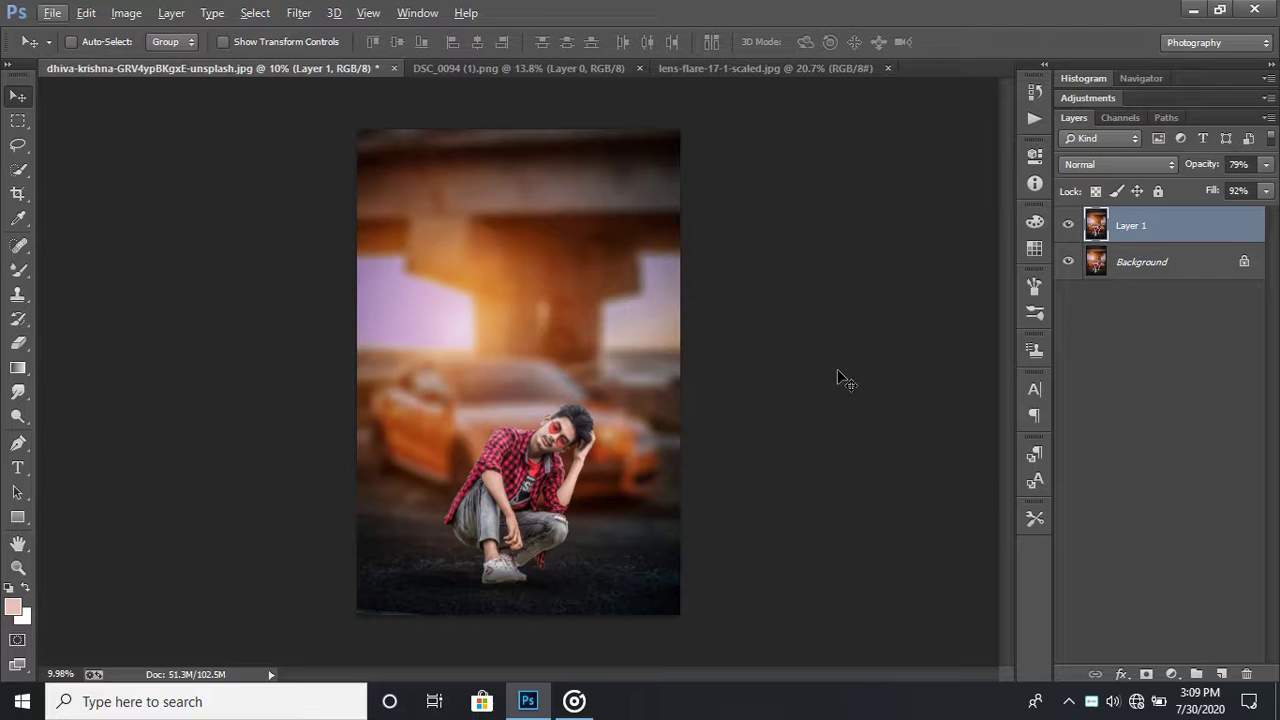